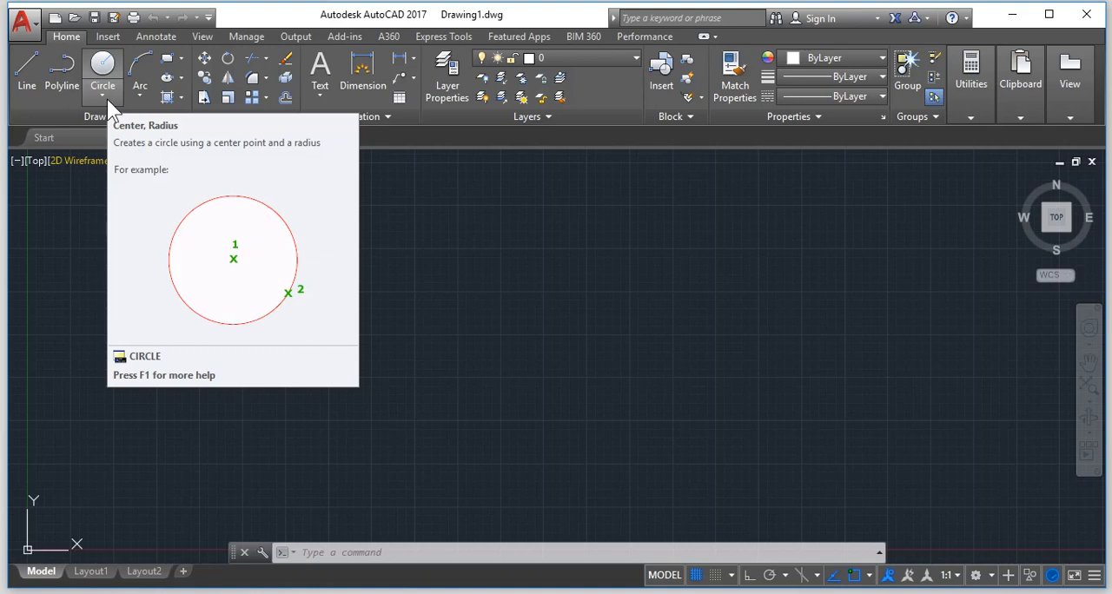
Draw a circle by center and radius with a radius of about 6.35 units in the empty drawing.
{"action": "left_click", "coordinate": [107, 61]}
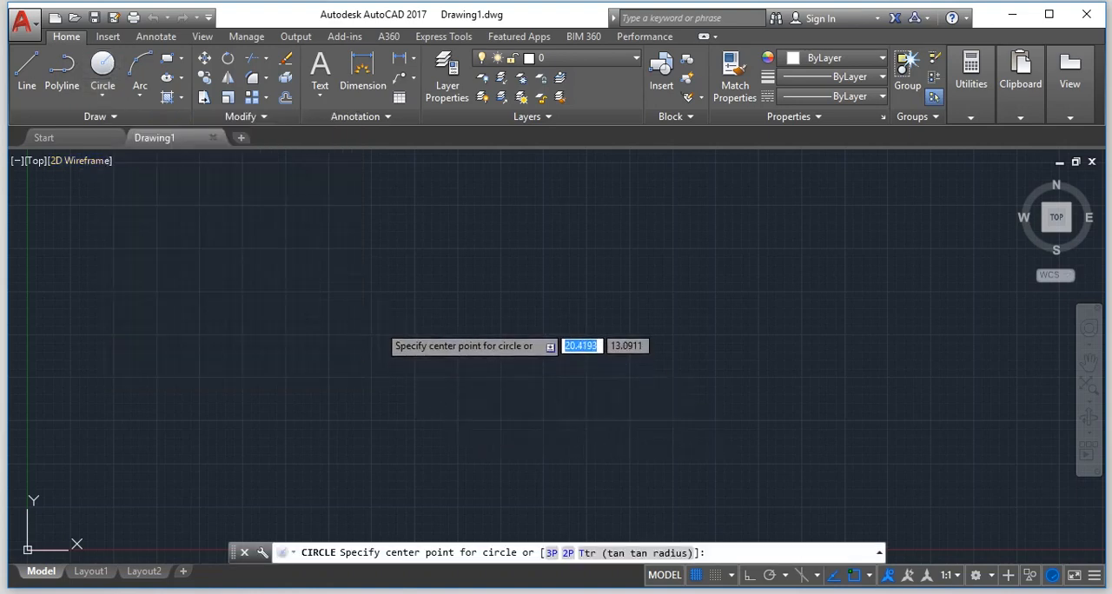
{"action": "left_click", "coordinate": [379, 325]}
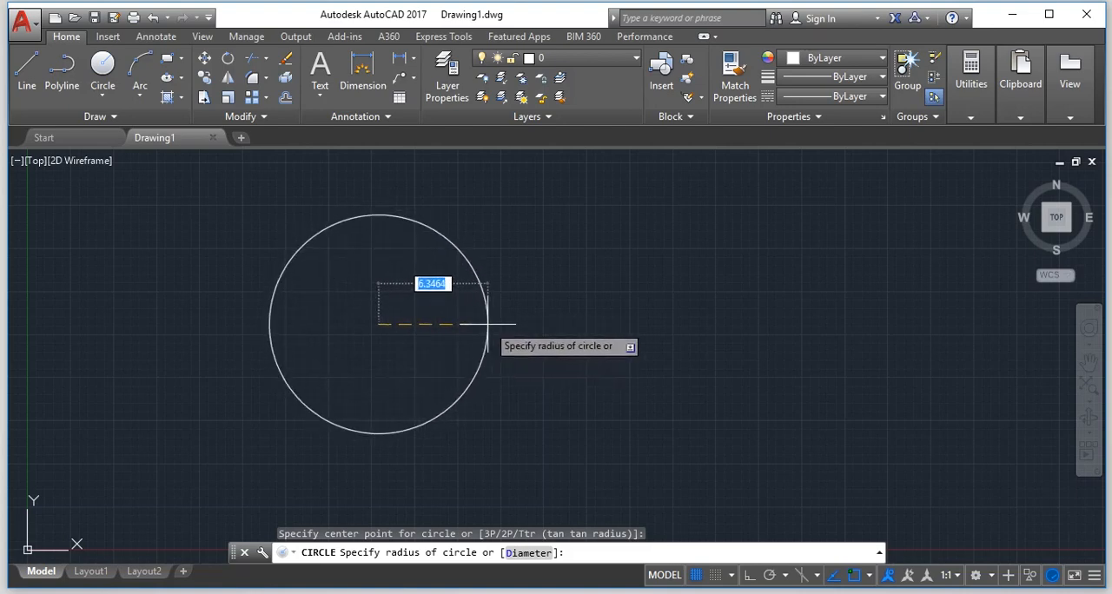
{"action": "left_click", "coordinate": [488, 324]}
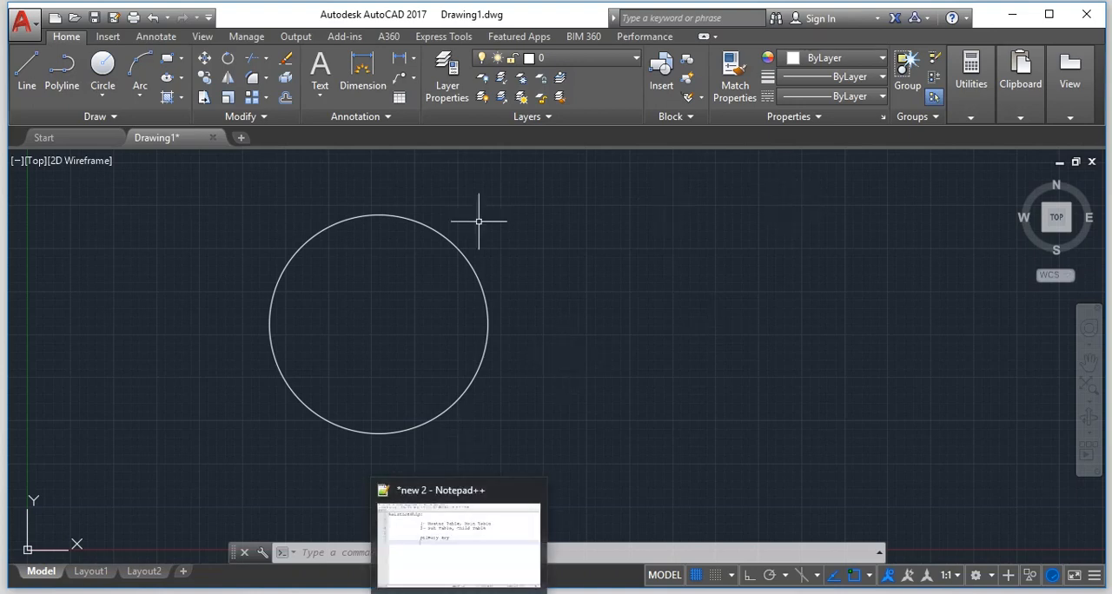
Draw a horizontal line from the circle's right quadrant point to its center.
{"action": "left_click", "coordinate": [30, 66]}
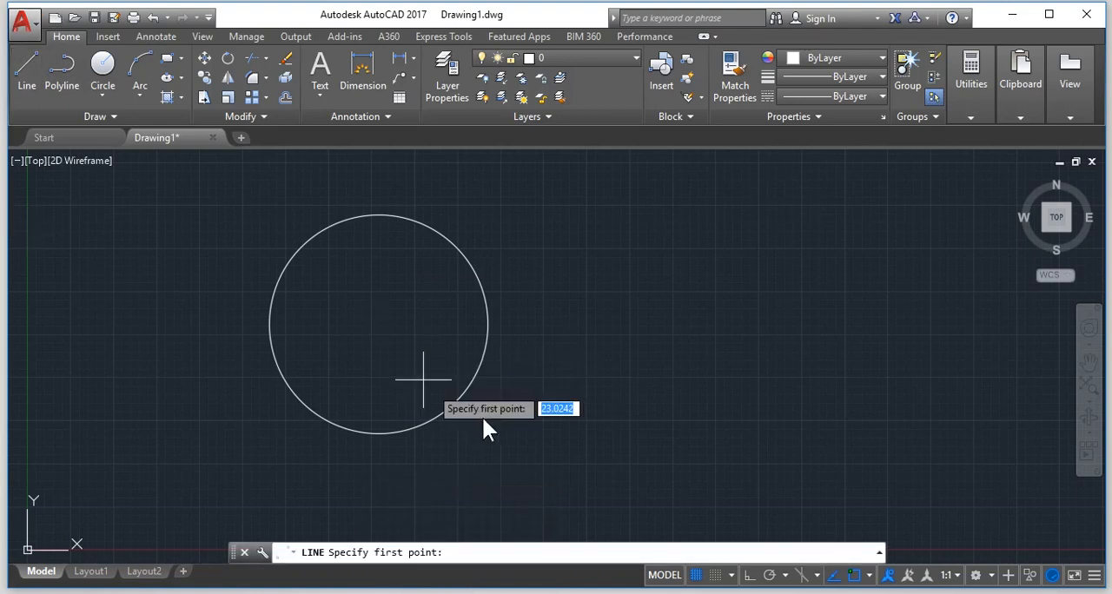
{"action": "left_click", "coordinate": [487, 324]}
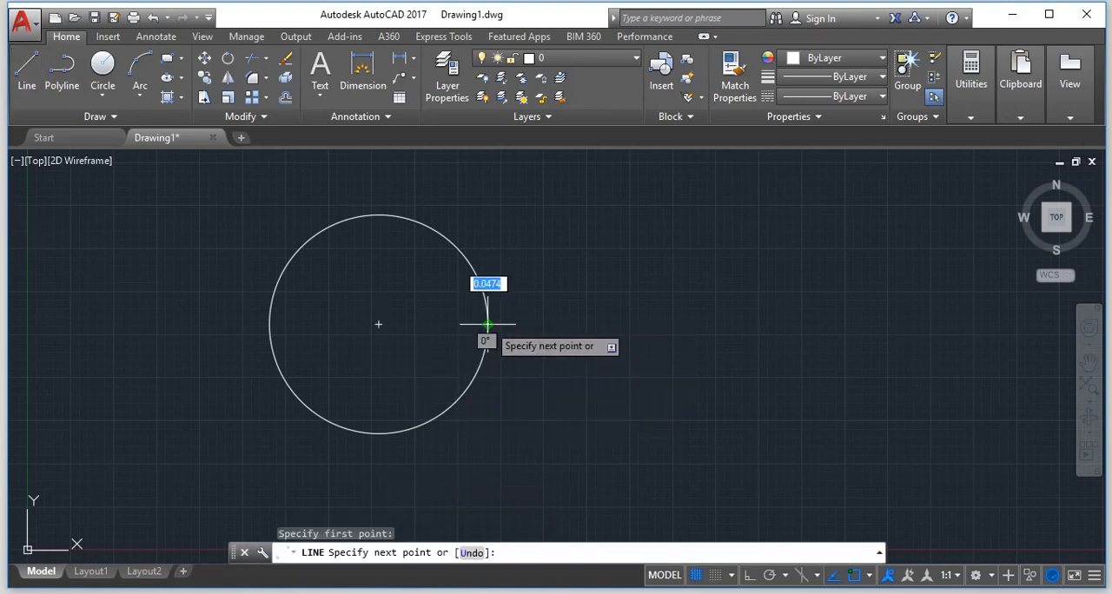
{"action": "left_click", "coordinate": [378, 325]}
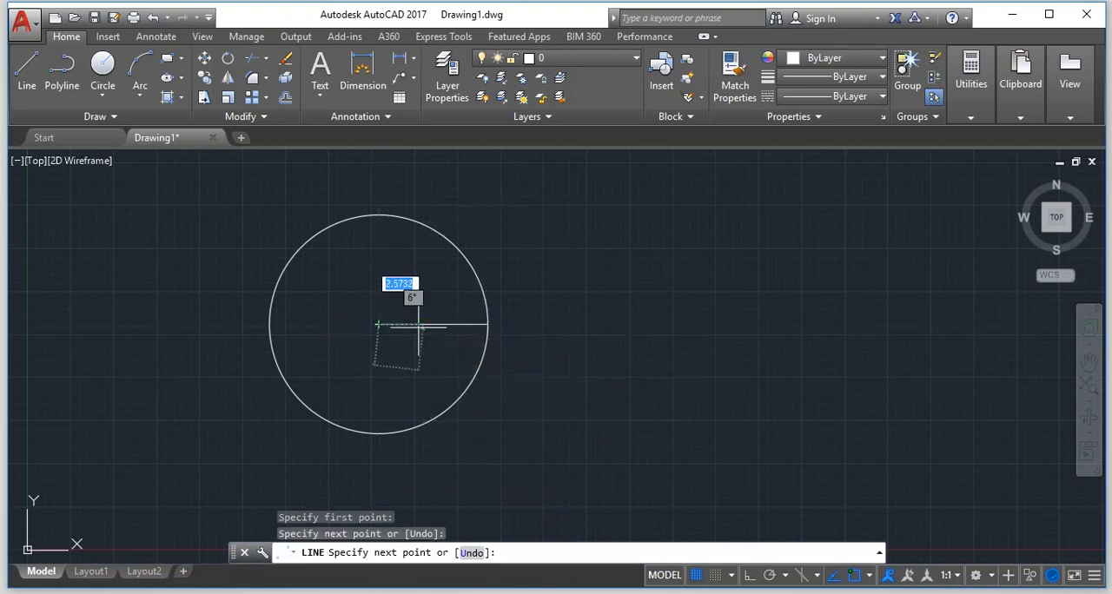
{"action": "key", "text": "Return"}
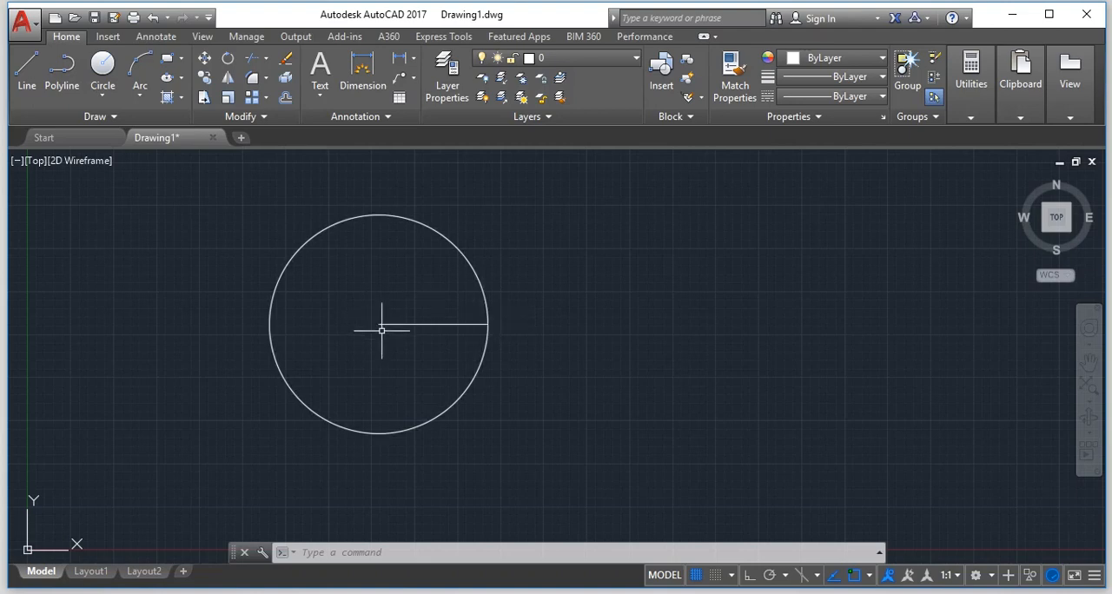
Draw a vertical diameter line about 12.69 units long from the circle's top quadrant point to its bottom quadrant point.
{"action": "left_click", "coordinate": [26, 68]}
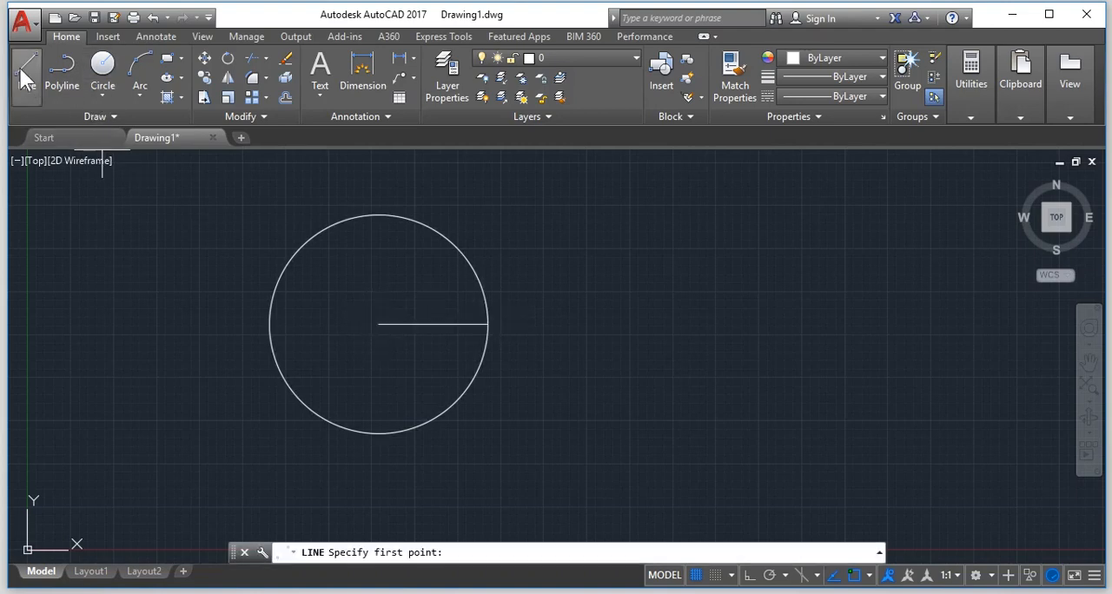
{"action": "left_click", "coordinate": [378, 215]}
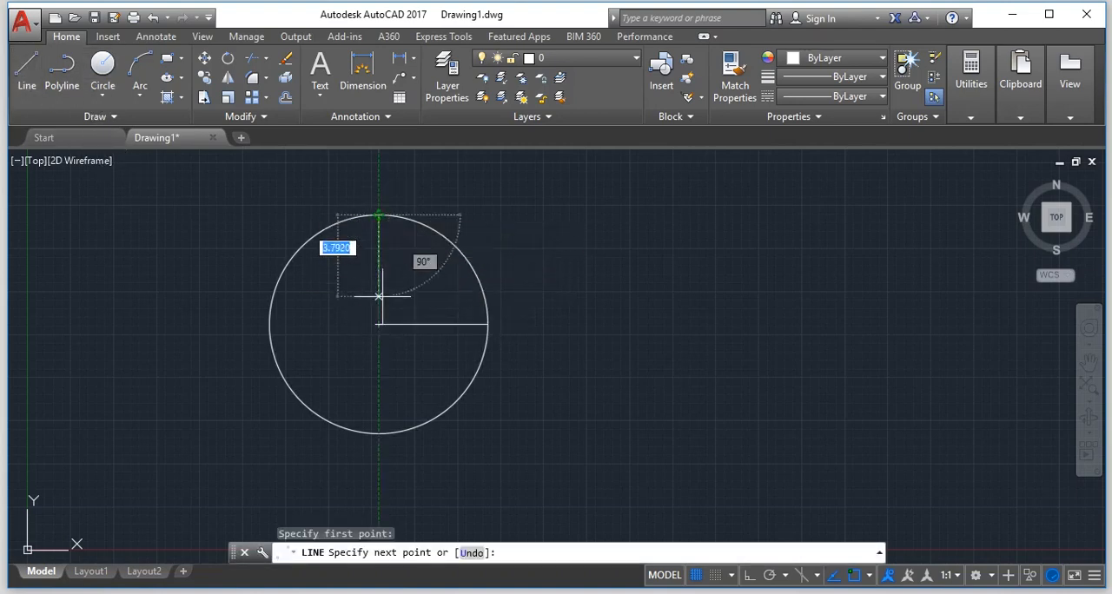
{"action": "left_click", "coordinate": [378, 432]}
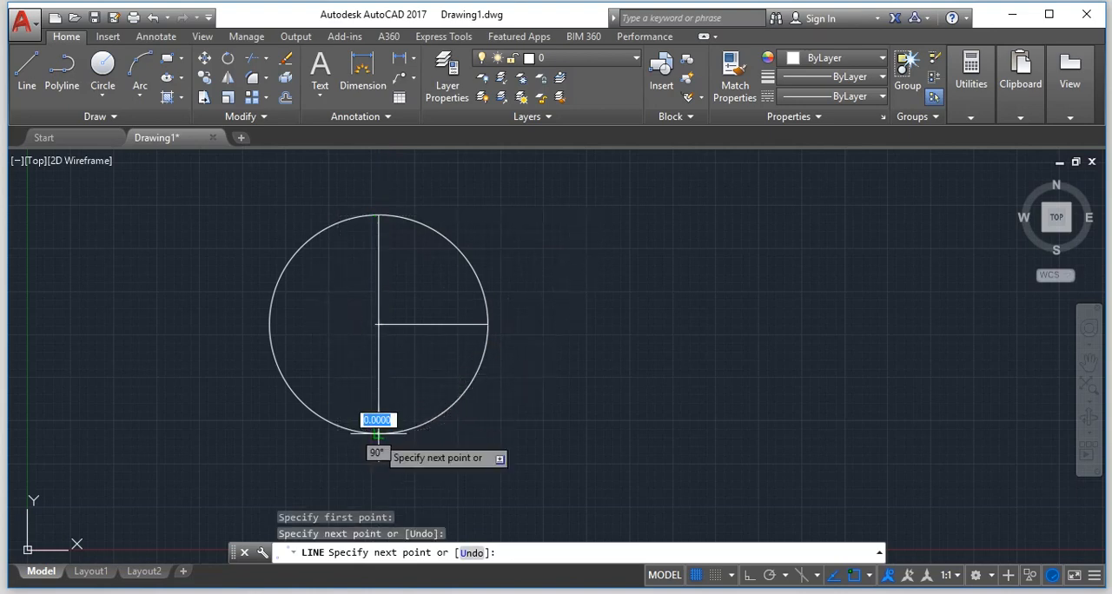
{"action": "key", "text": "Return"}
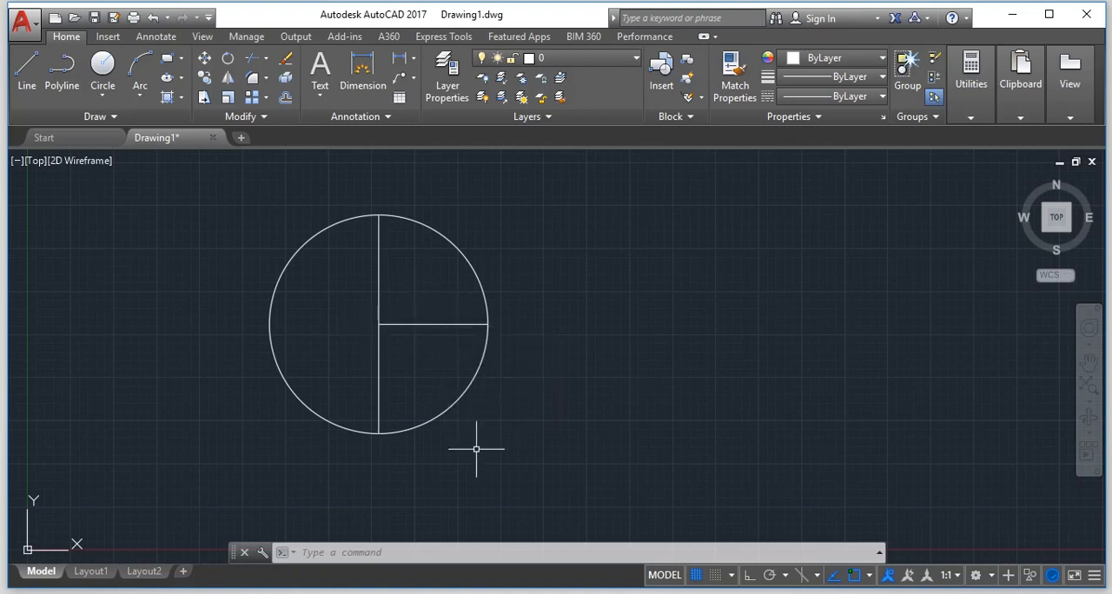
Erase the circle and both lines from the drawing.
{"action": "key", "text": "ctrl+a"}
{"action": "key", "text": "Delete"}
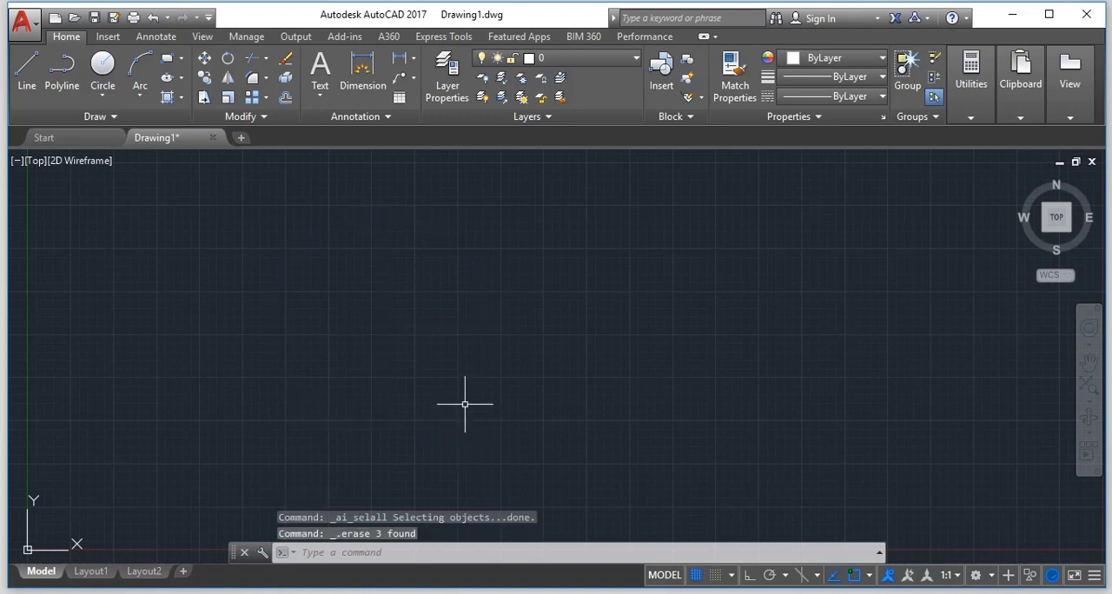
{"action": "key", "text": "Escape"}
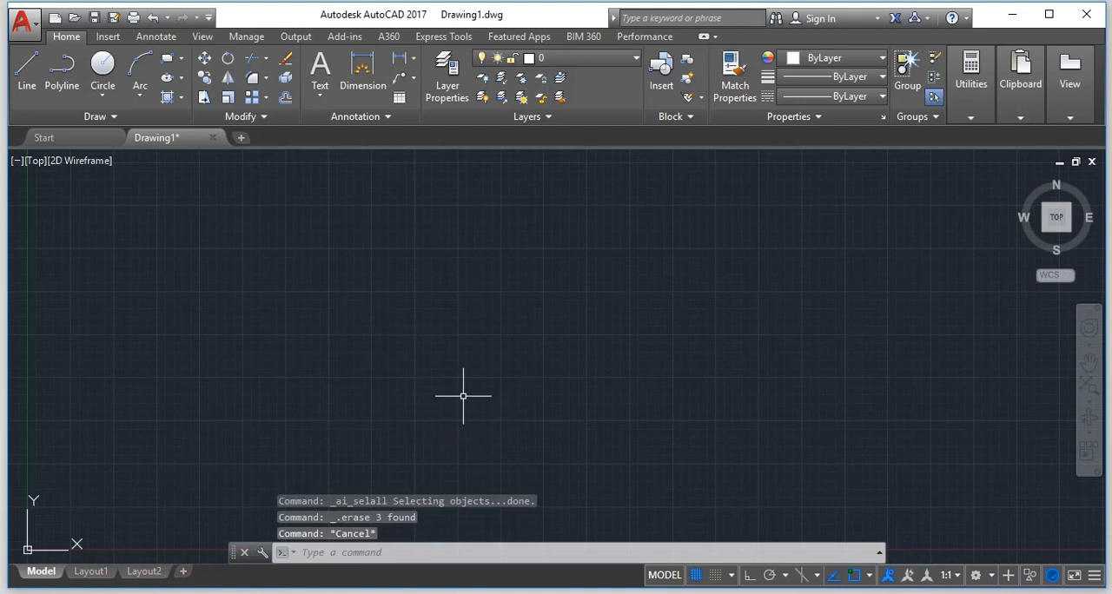
Draw a circle with a radius of 5 in the empty drawing, with Ortho mode switched on.
{"action": "type", "text": "c"}
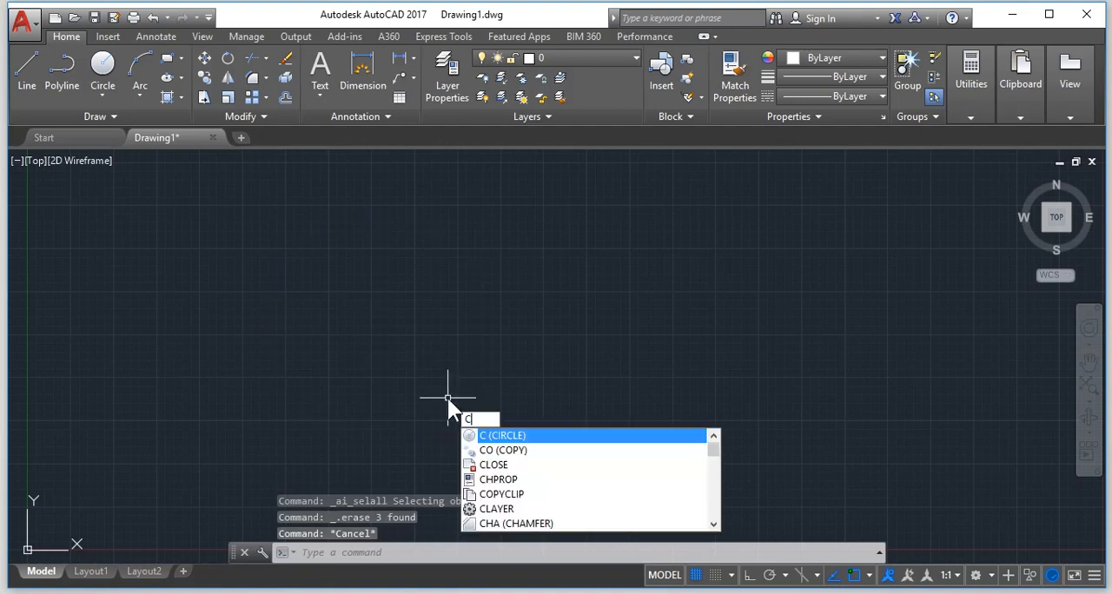
{"action": "key", "text": "Return"}
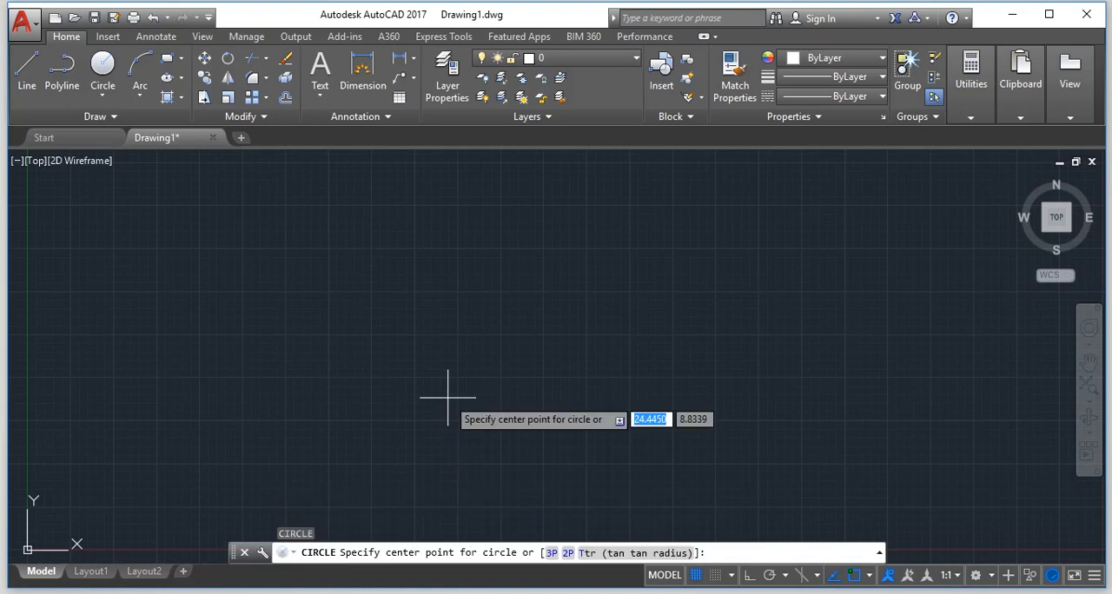
{"action": "left_click", "coordinate": [303, 304]}
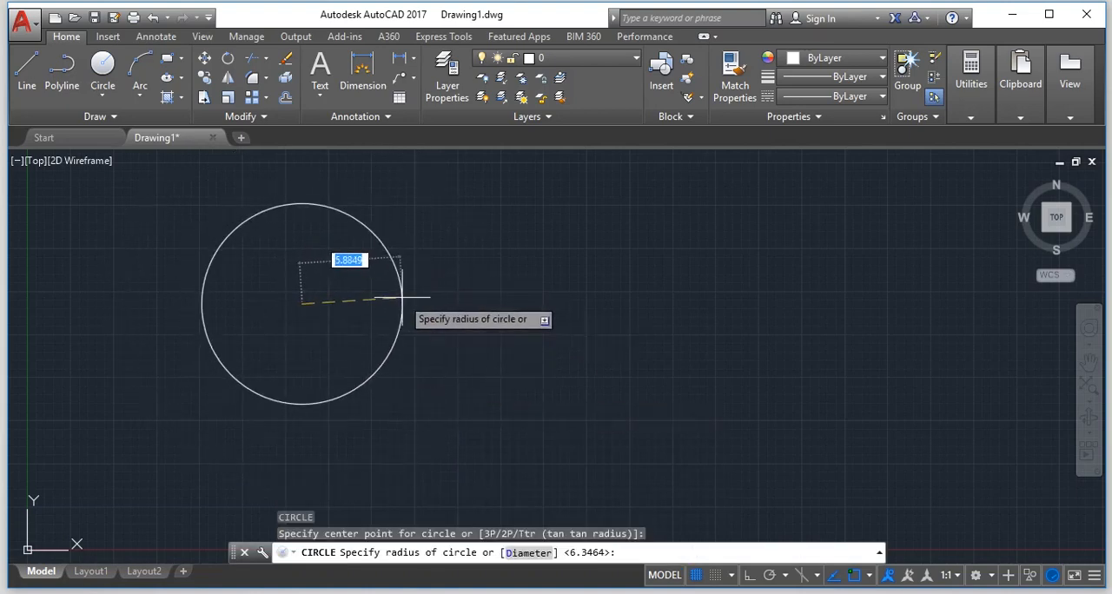
{"action": "type", "text": "5"}
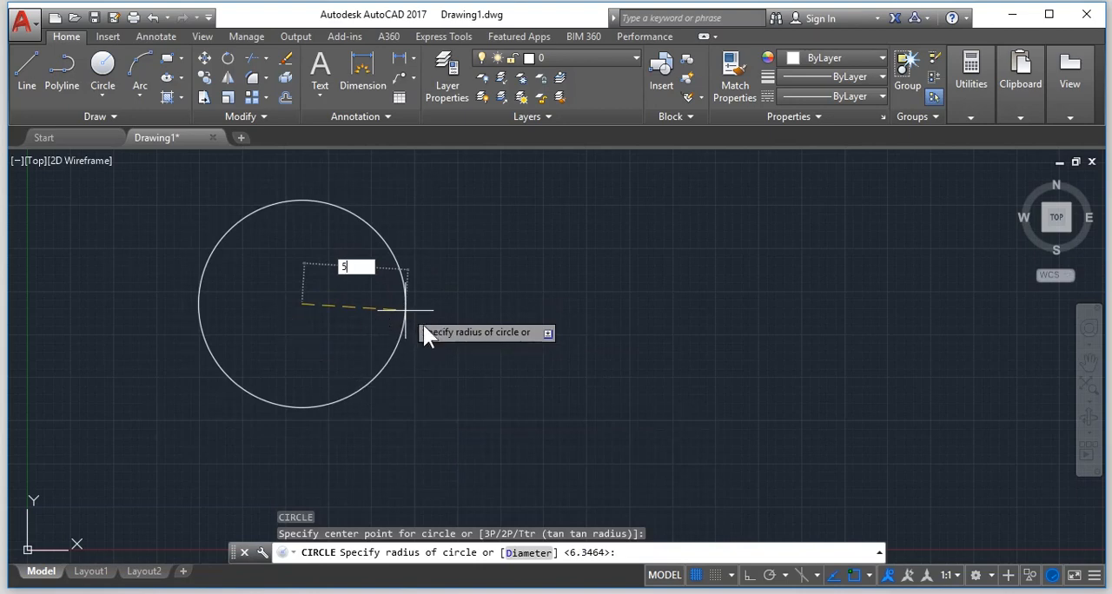
{"action": "key", "text": "Escape"}
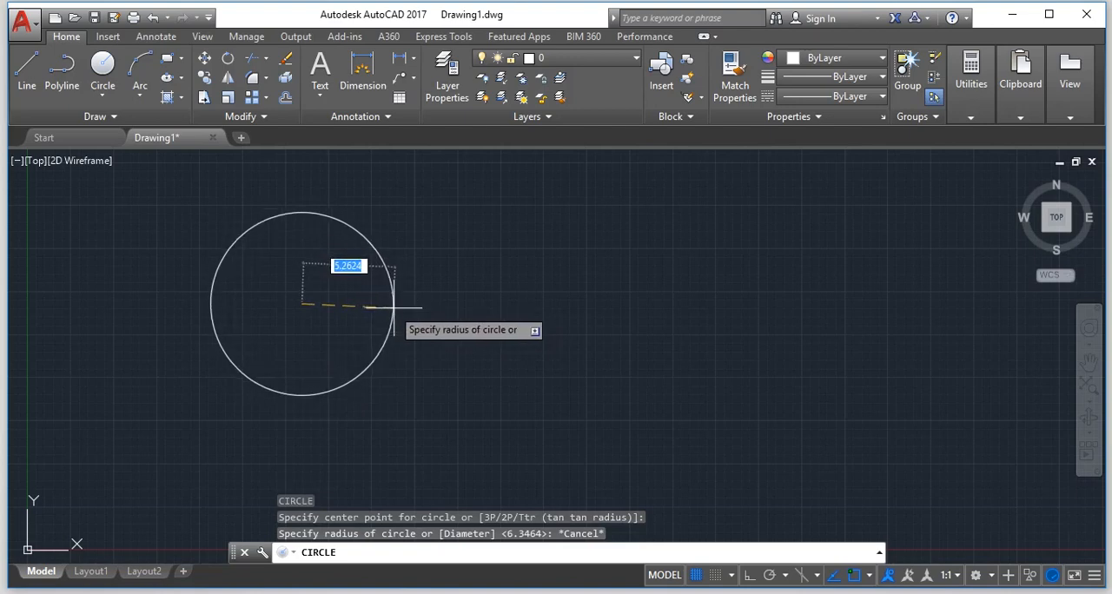
{"action": "key", "text": "F8"}
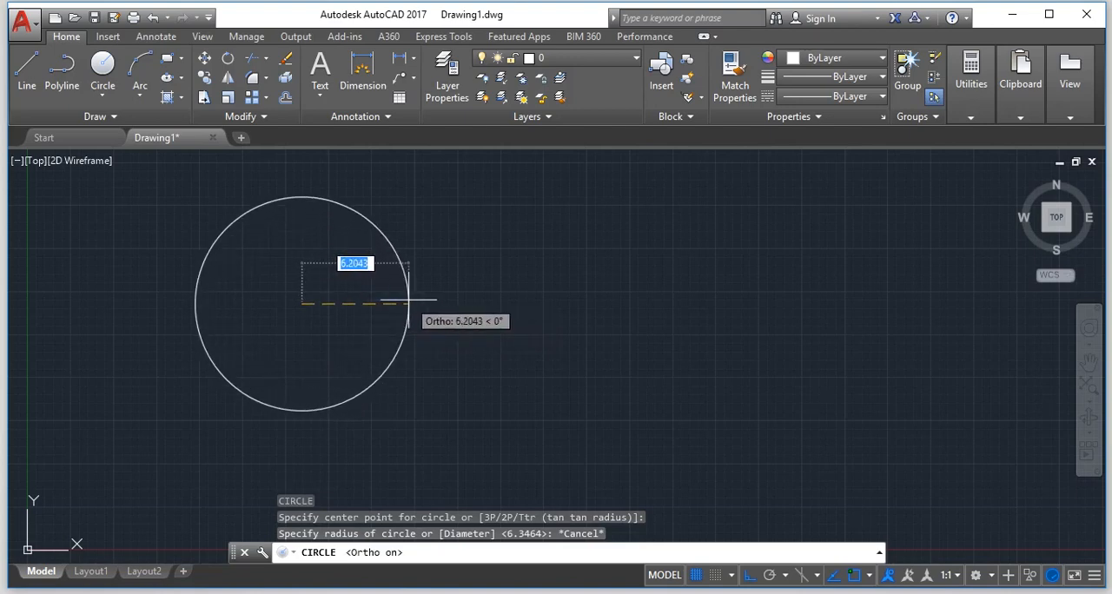
{"action": "type", "text": "5"}
{"action": "key", "text": "Return"}
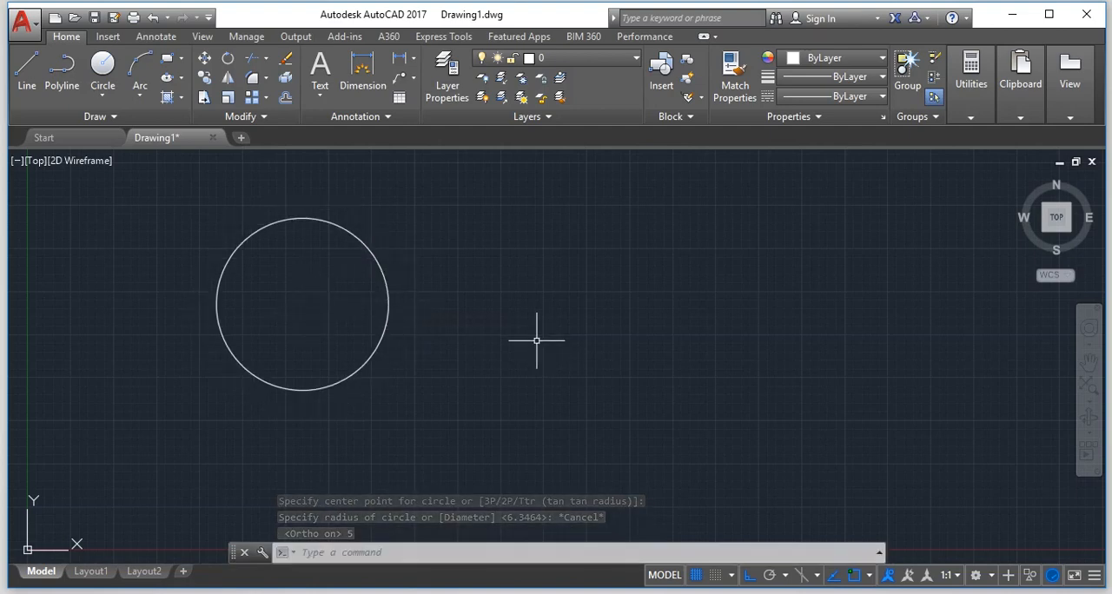
Draw a second circle to the right of the first one, using the Diameter option with a value of 5.
{"action": "type", "text": "c"}
{"action": "key", "text": "Return"}
{"action": "left_click", "coordinate": [539, 325]}
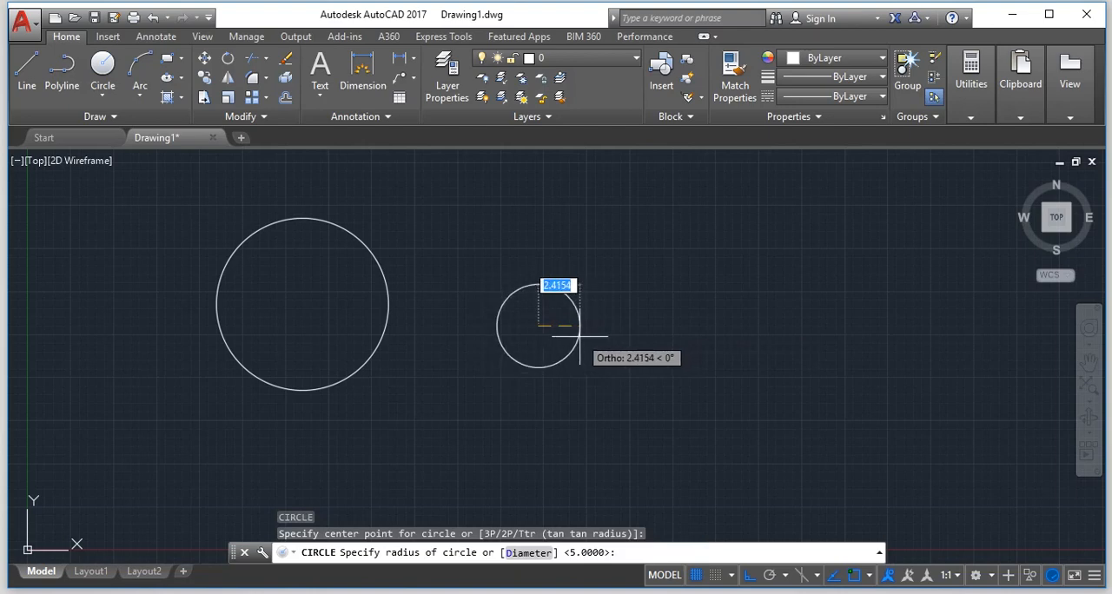
{"action": "type", "text": "D"}
{"action": "key", "text": "Return"}
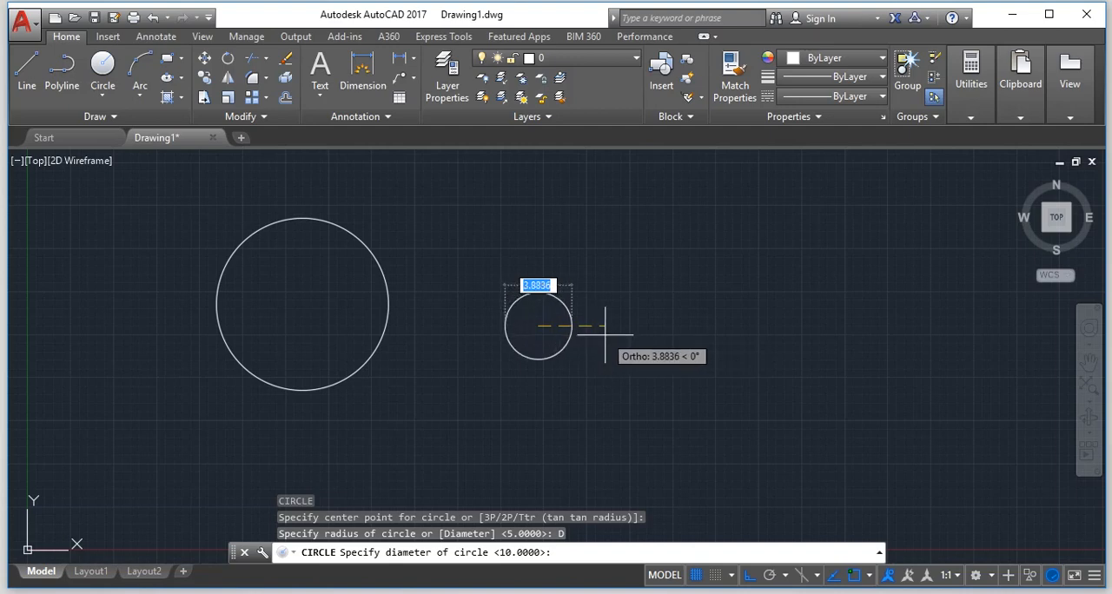
{"action": "type", "text": "5"}
{"action": "key", "text": "Return"}
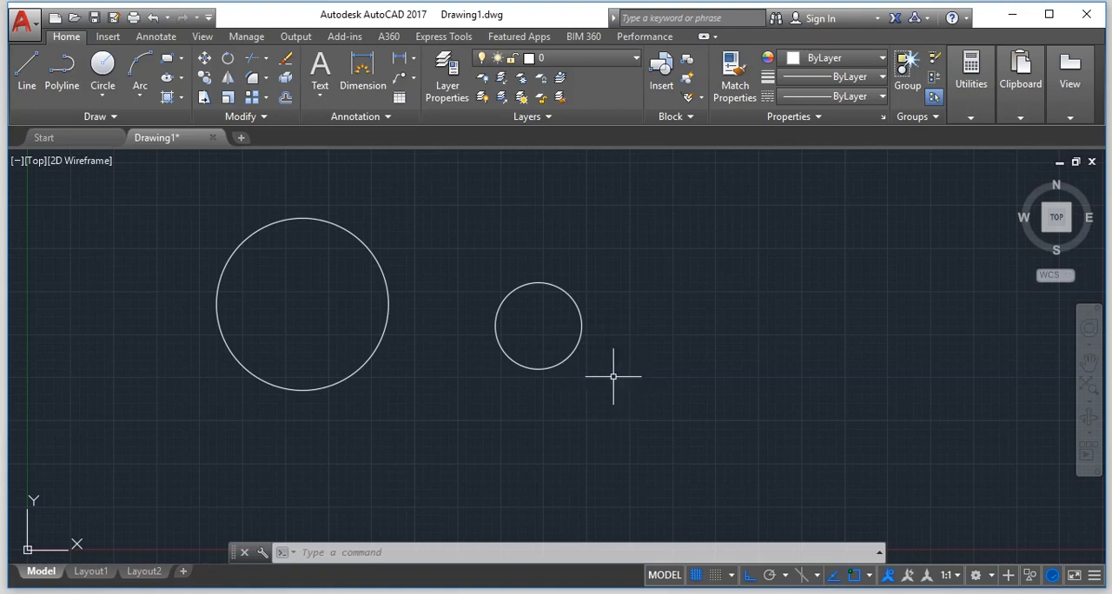
Erase both circles so that the drawing is empty.
{"action": "key", "text": "ctrl+a"}
{"action": "key", "text": "Delete"}
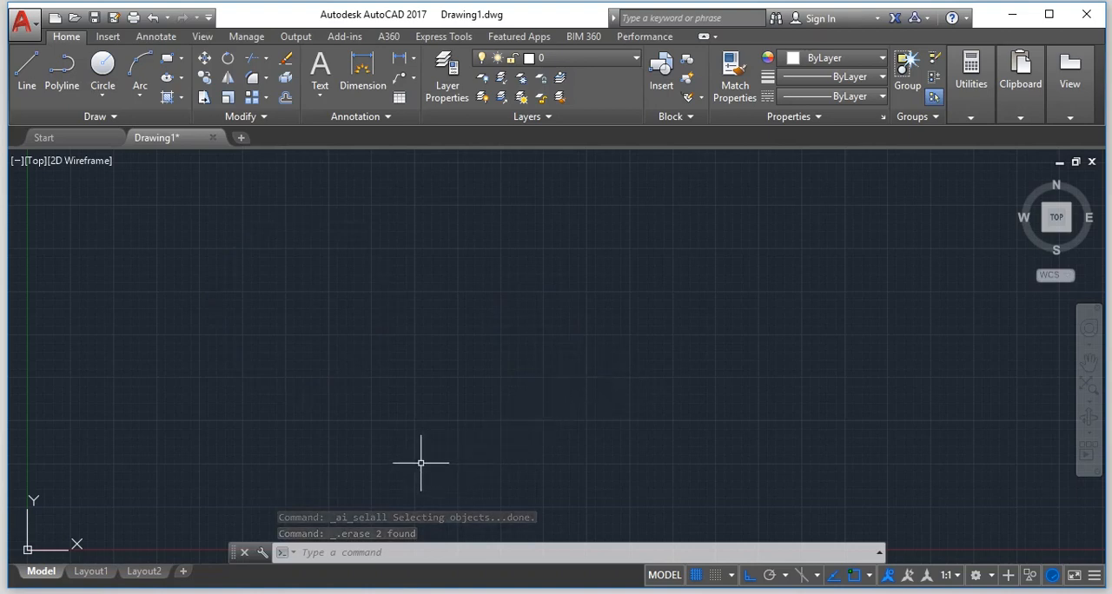
{"action": "key", "text": "Escape"}
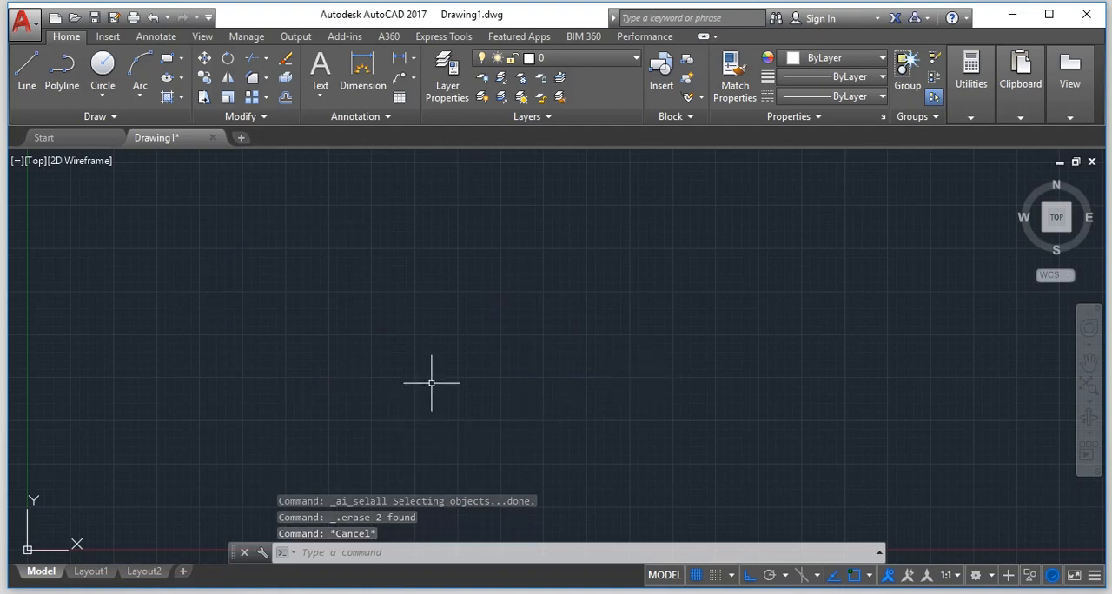
{"action": "key", "text": "Escape"}
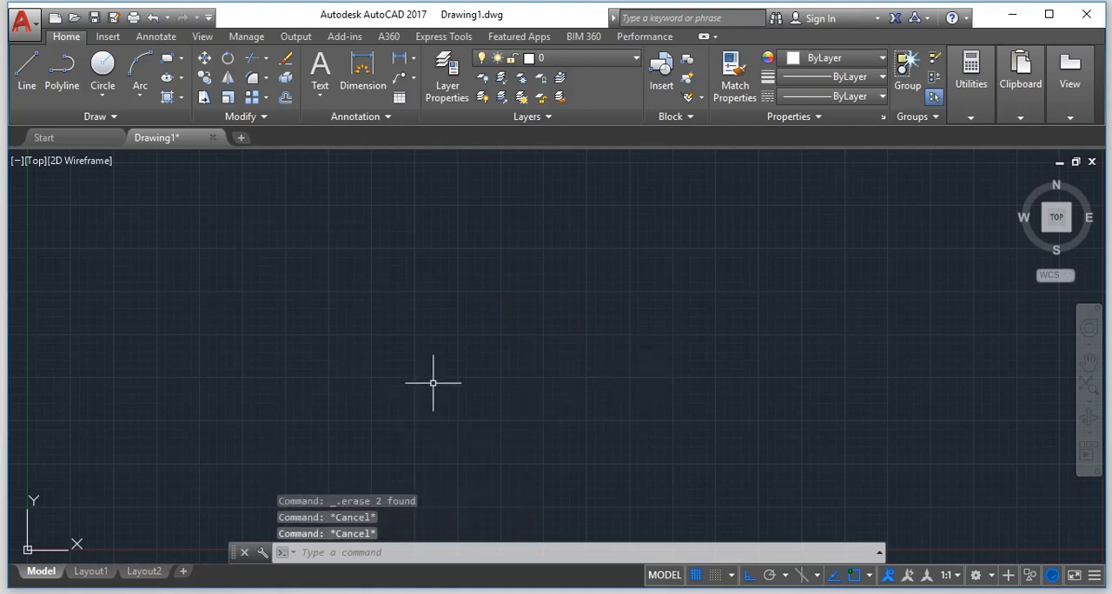
{"action": "key", "text": "Escape"}
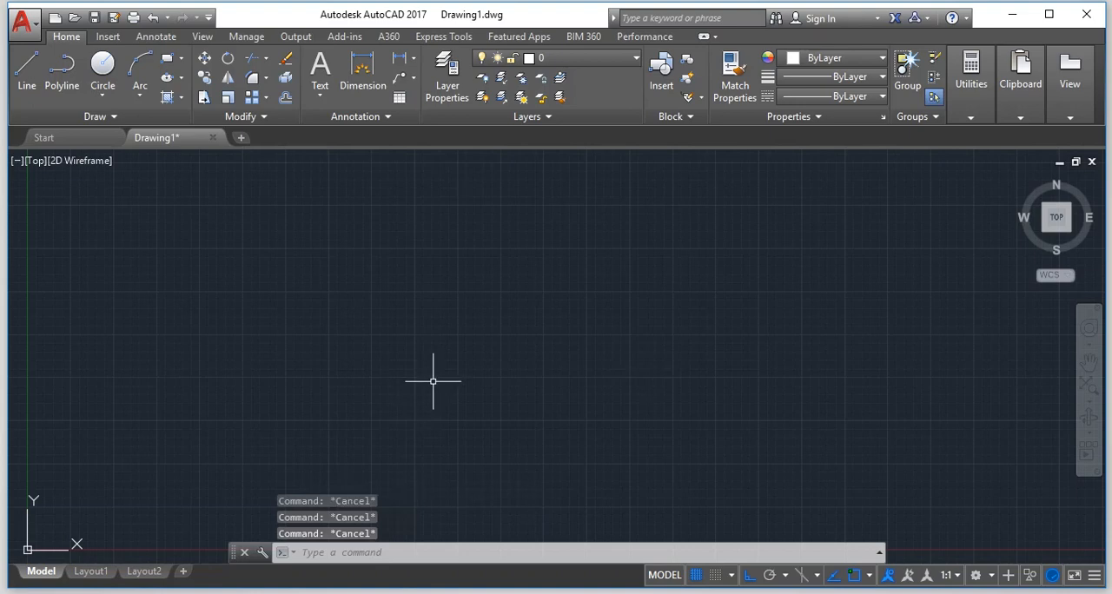
Draw a closed rectangle 4 units wide and 8 units high with the Line command, ending with the Close option.
{"action": "type", "text": "l"}
{"action": "key", "text": "Return"}
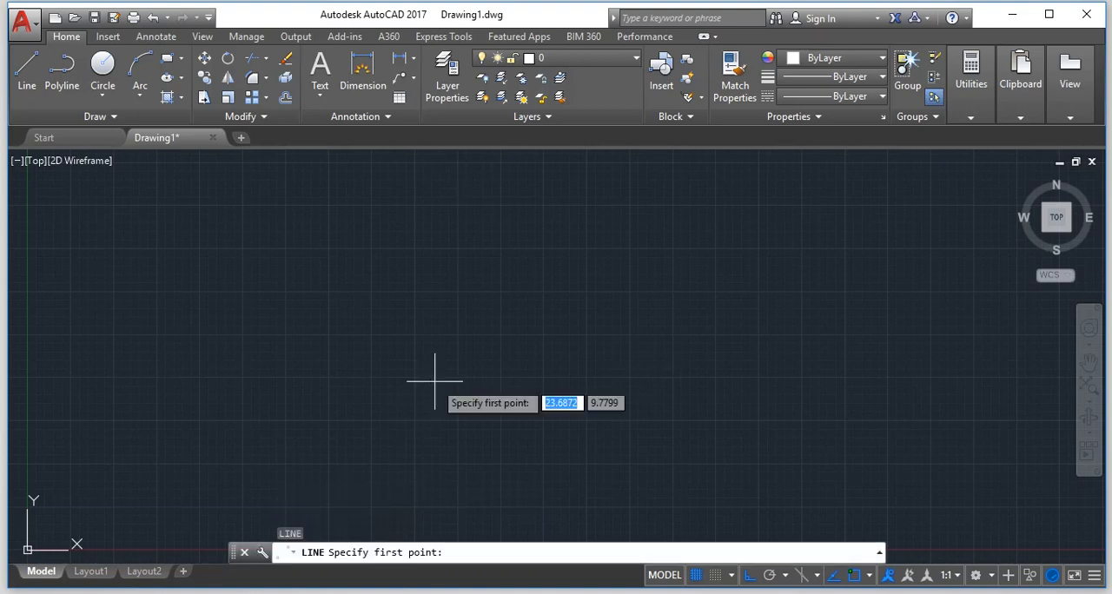
{"action": "left_click", "coordinate": [280, 268]}
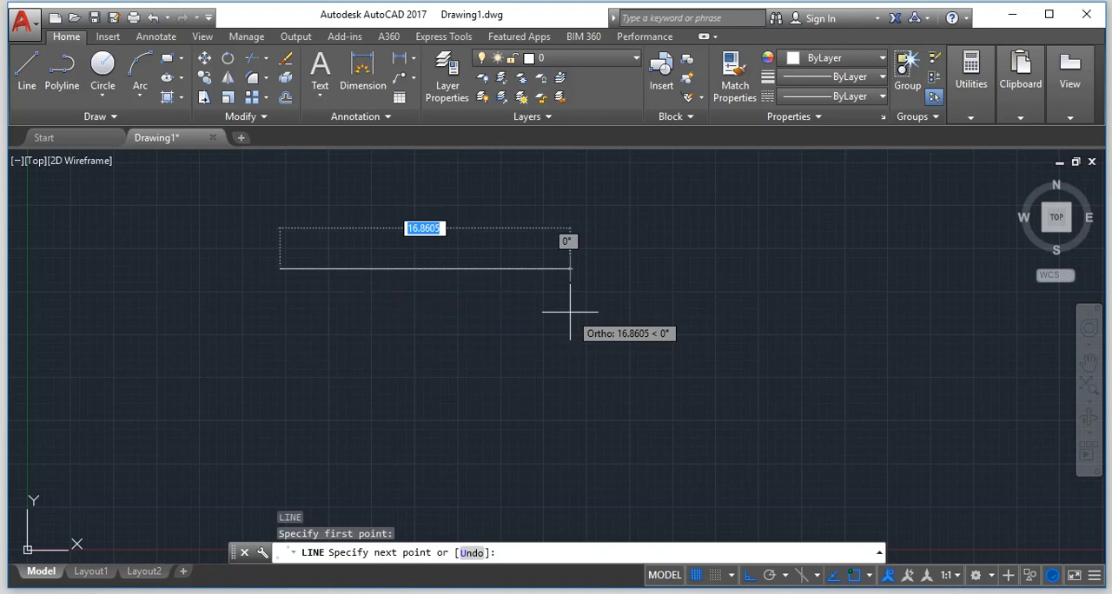
{"action": "type", "text": "4"}
{"action": "key", "text": "Return"}
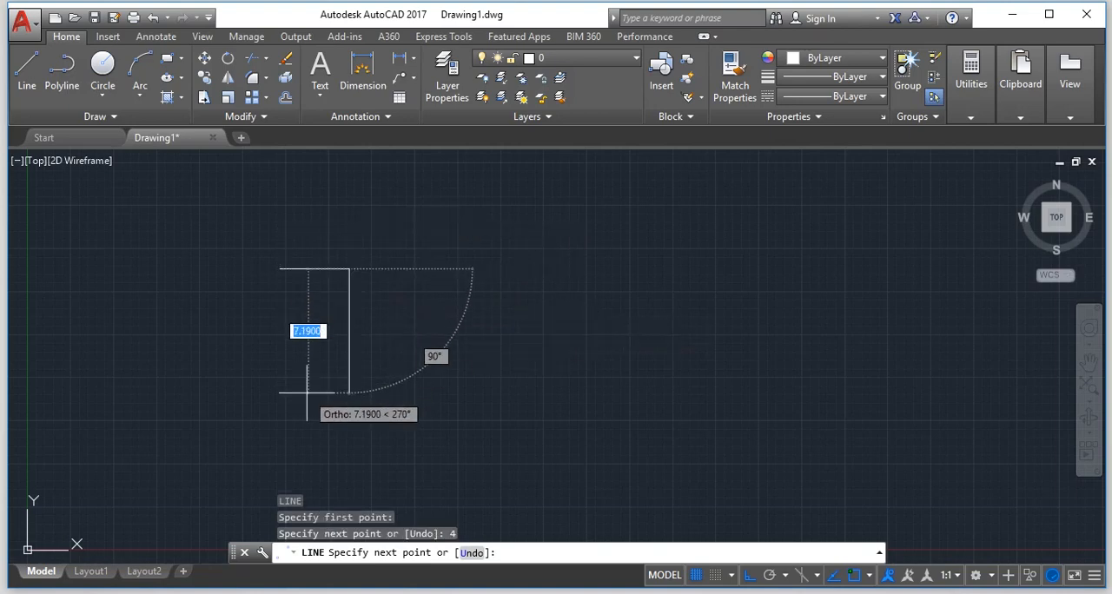
{"action": "type", "text": "8"}
{"action": "key", "text": "Return"}
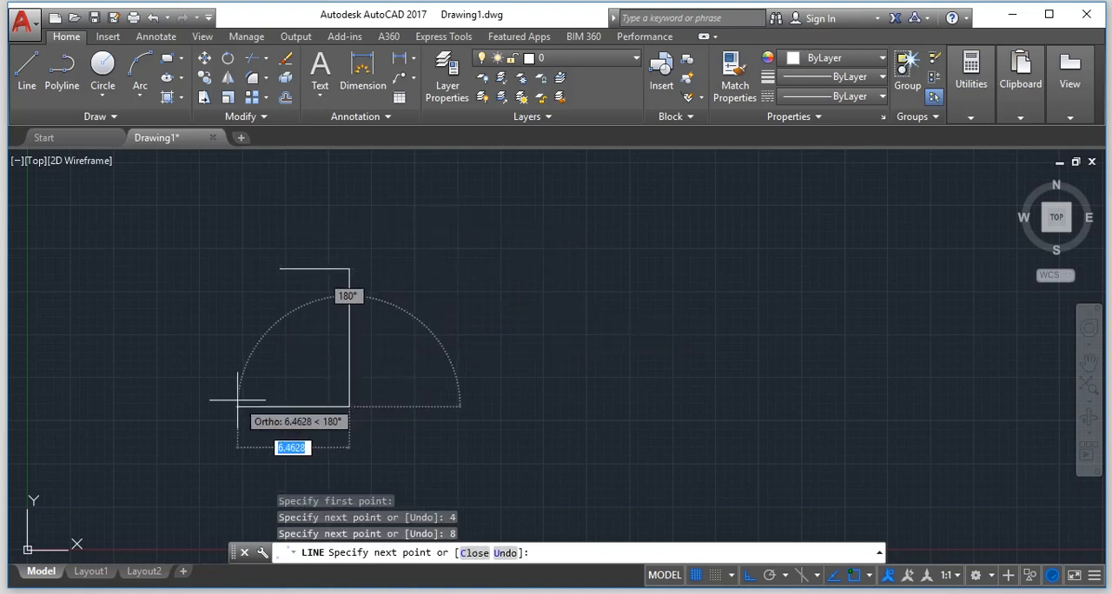
{"action": "type", "text": "4"}
{"action": "key", "text": "Return"}
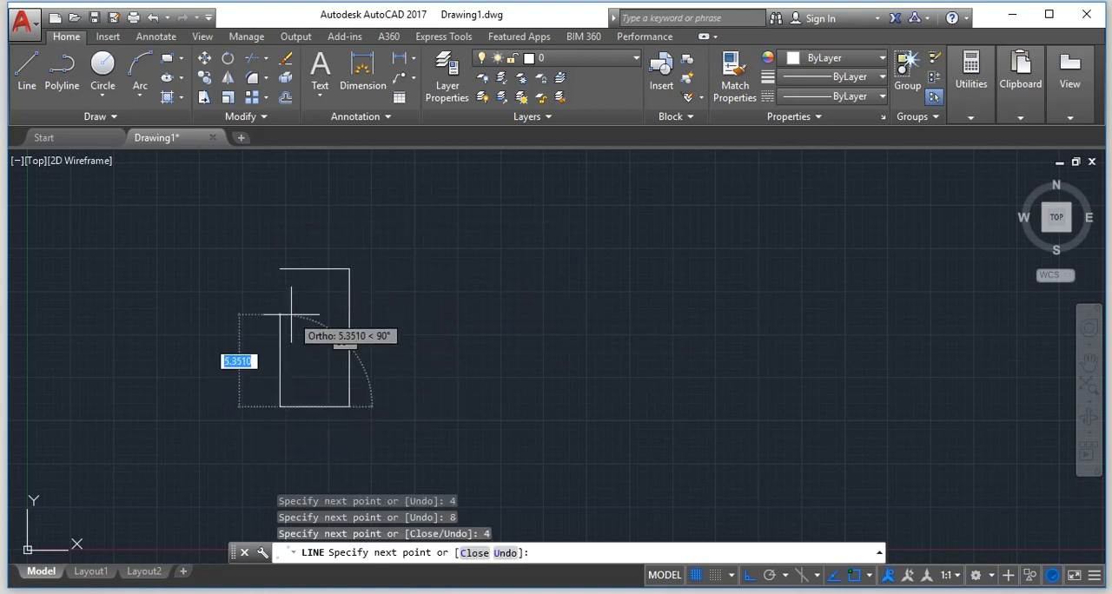
{"action": "type", "text": "C"}
{"action": "key", "text": "Return"}
Erase the whole 4 by 8 rectangle so that the drawing is empty.
{"action": "scroll", "coordinate": [209, 388], "scroll_direction": "up", "scroll_amount": 2}
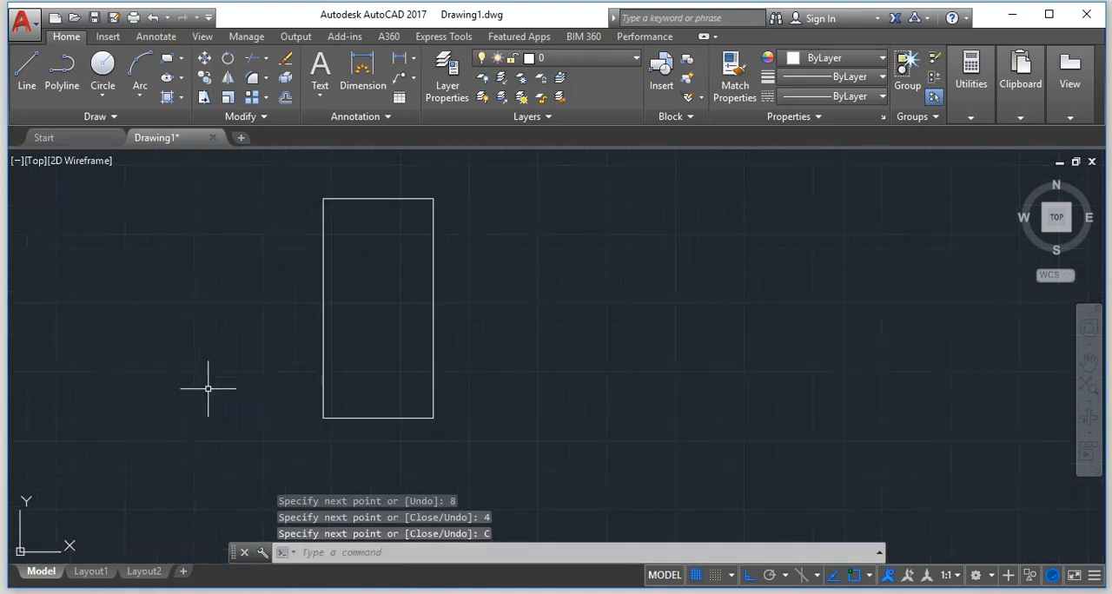
{"action": "scroll", "coordinate": [209, 388], "scroll_direction": "up", "scroll_amount": 2}
{"action": "scroll", "coordinate": [208, 388], "scroll_direction": "down", "scroll_amount": 2}
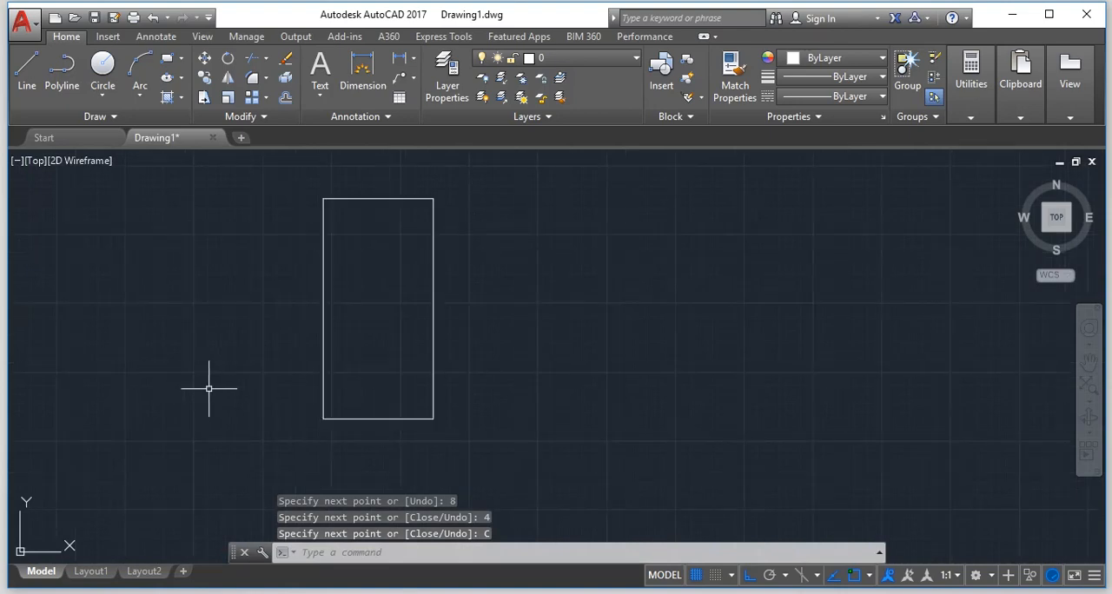
{"action": "key", "text": "Escape"}
{"action": "key", "text": "ctrl+a"}
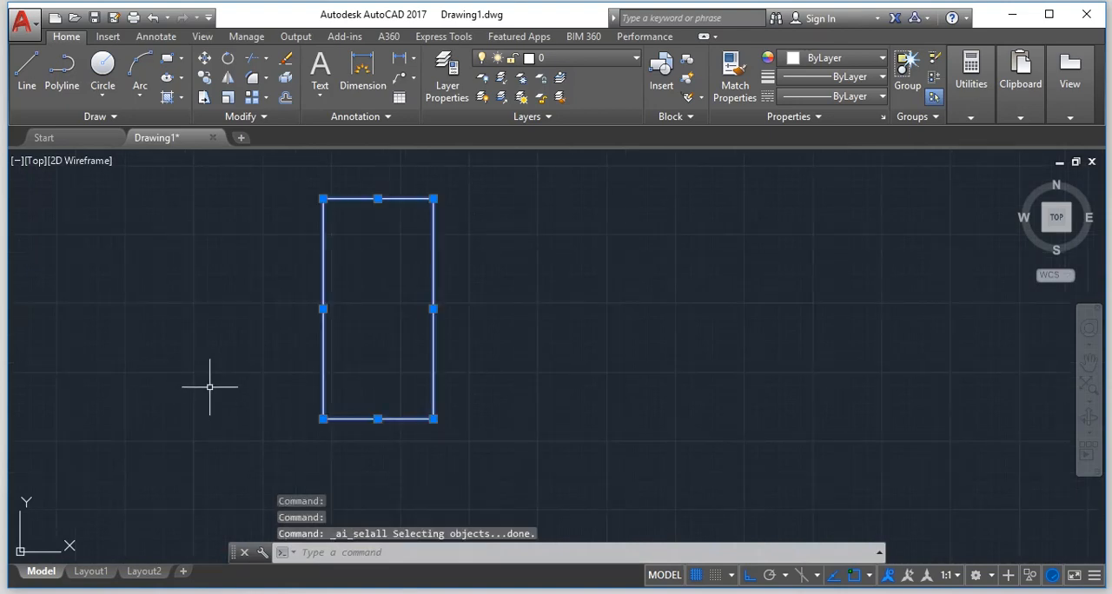
{"action": "key", "text": "Delete"}
{"action": "key", "text": "Escape"}
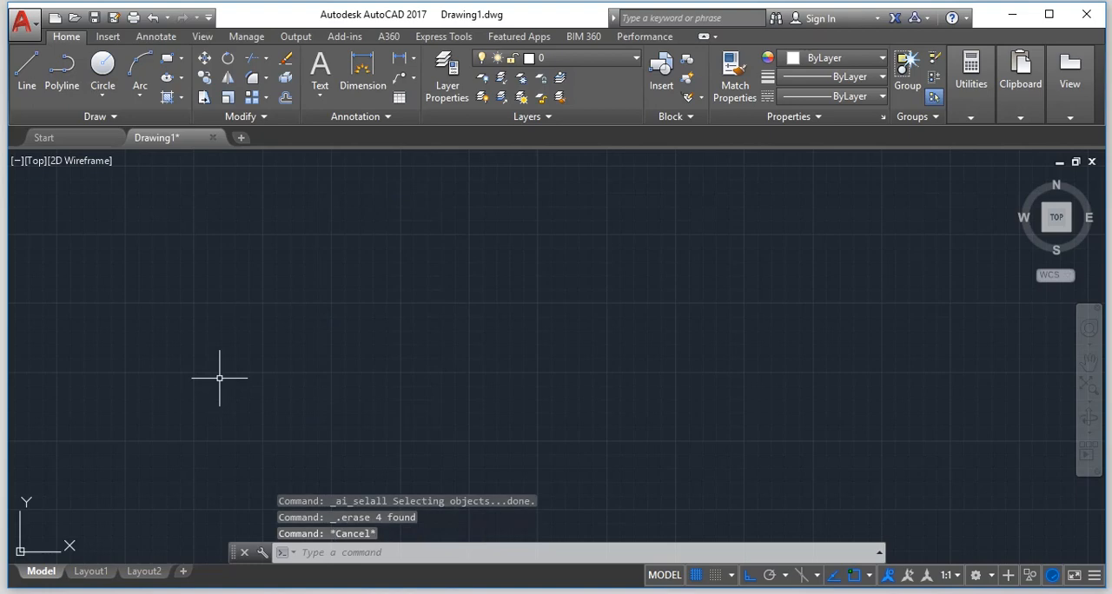
Set the drawing units to a length precision of 0.000 and the insertion scale to Meters.
{"action": "type", "text": "un"}
{"action": "key", "text": "Return"}
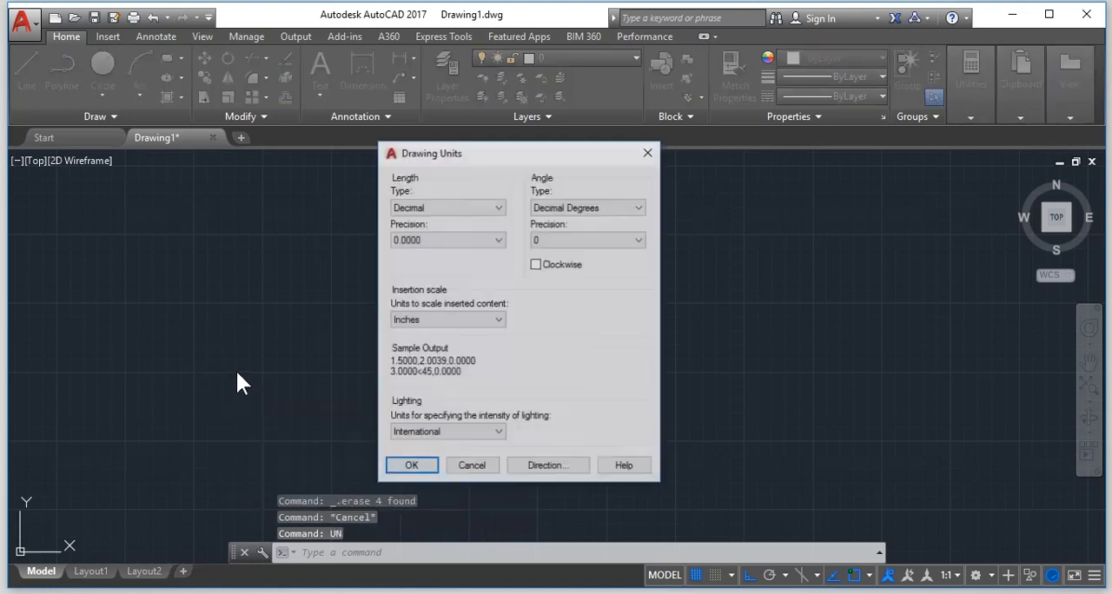
{"action": "left_click", "coordinate": [472, 244]}
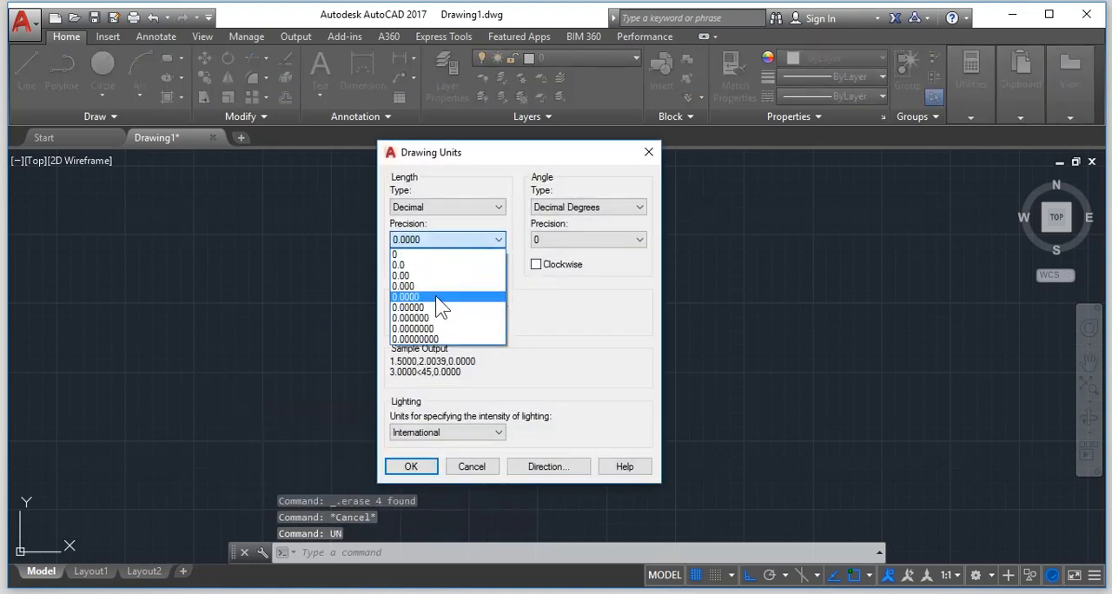
{"action": "left_click", "coordinate": [438, 286]}
{"action": "left_click", "coordinate": [443, 323]}
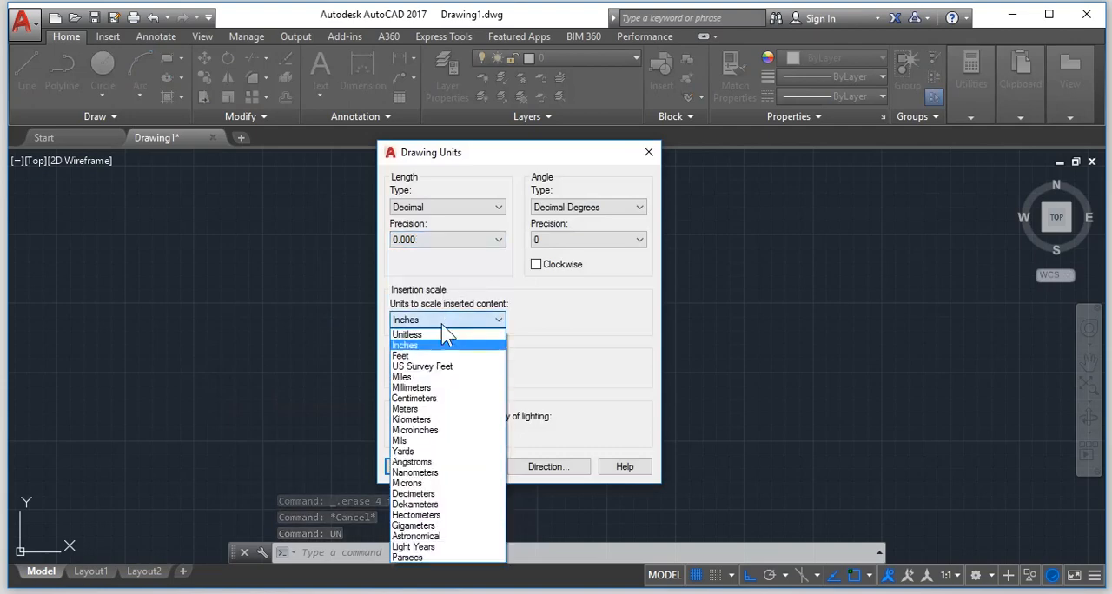
{"action": "left_click", "coordinate": [425, 409]}
{"action": "left_click", "coordinate": [398, 469]}
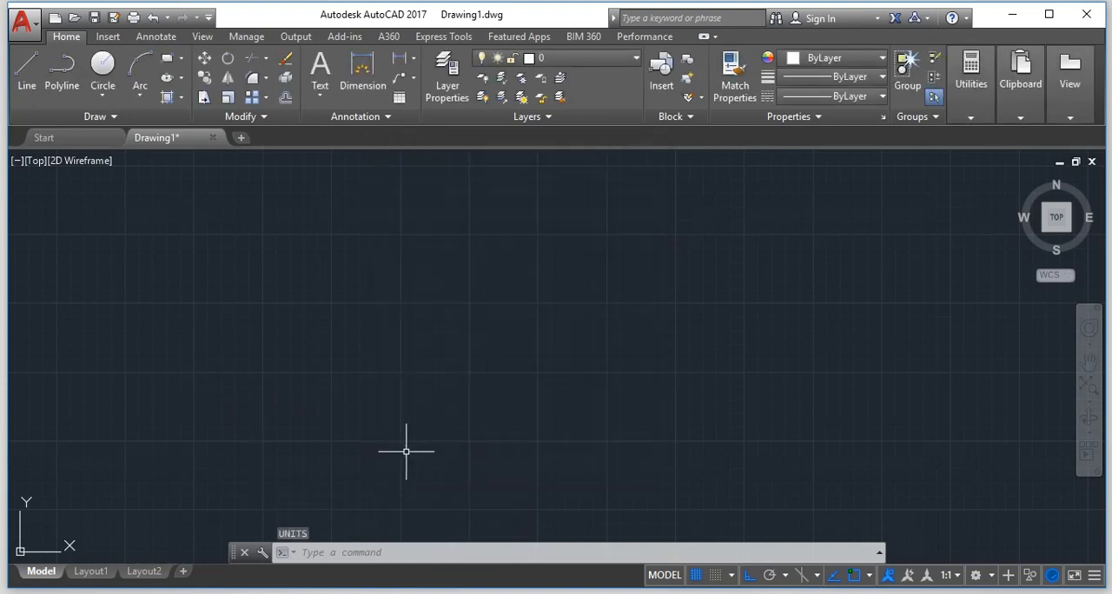
Draw a closed rectangle 1 unit wide and 2 units high with the Line command, ending with the Close option.
{"action": "key", "text": "Escape"}
{"action": "type", "text": "l"}
{"action": "key", "text": "Return"}
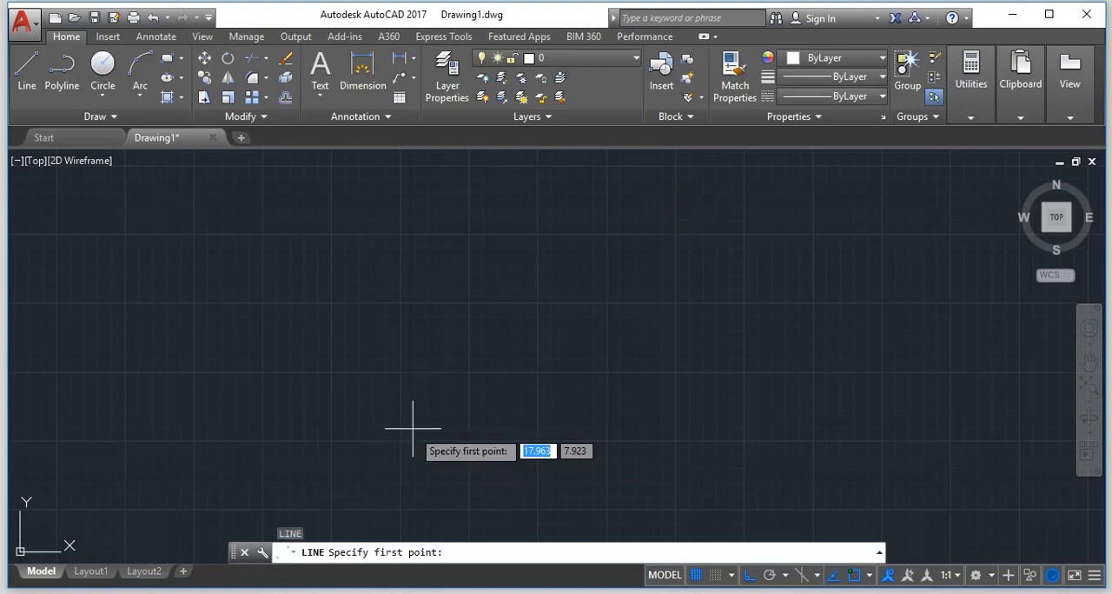
{"action": "left_click", "coordinate": [276, 243]}
{"action": "type", "text": "1"}
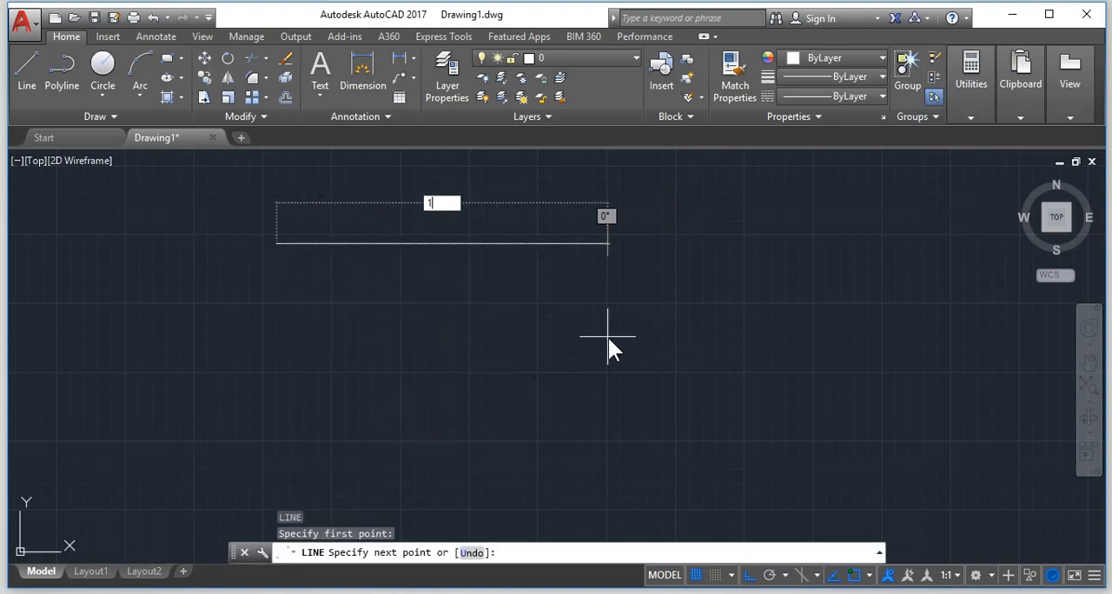
{"action": "key", "text": "Return"}
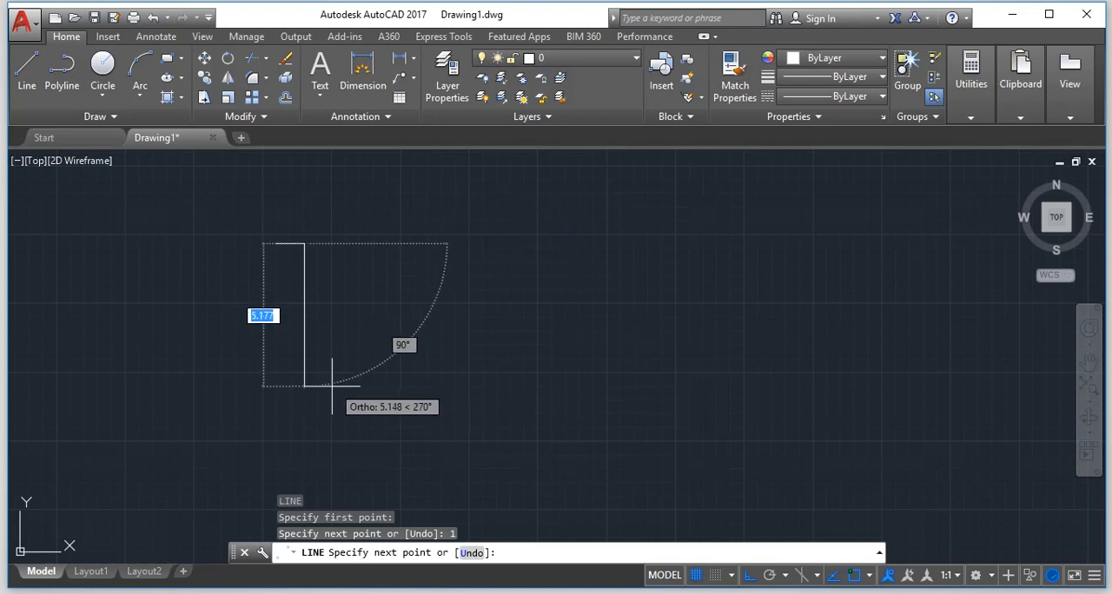
{"action": "type", "text": "2"}
{"action": "key", "text": "Return"}
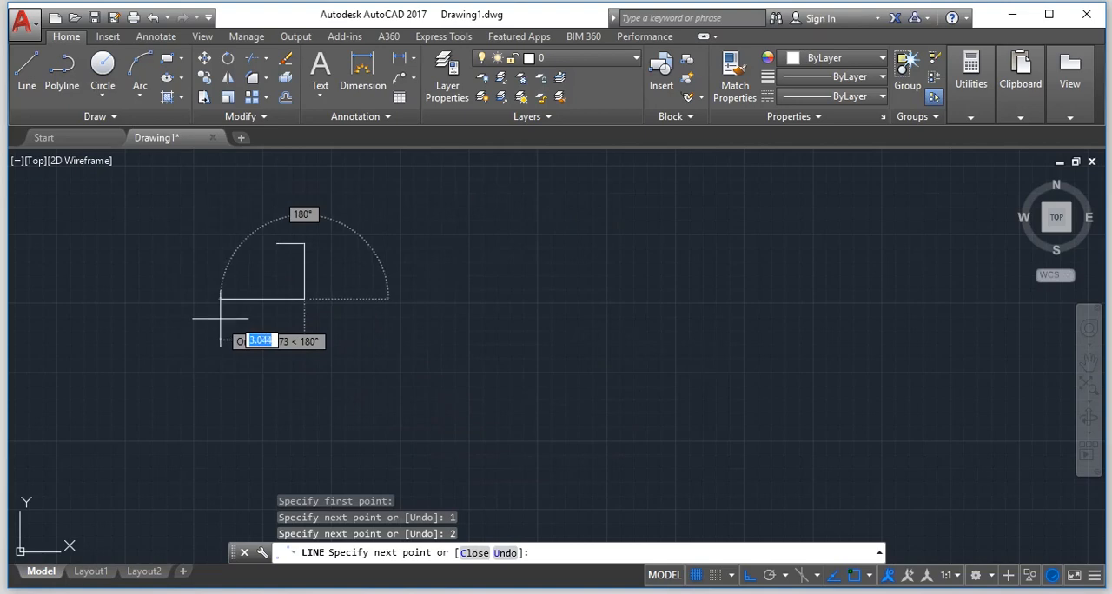
{"action": "type", "text": "1"}
{"action": "key", "text": "Return"}
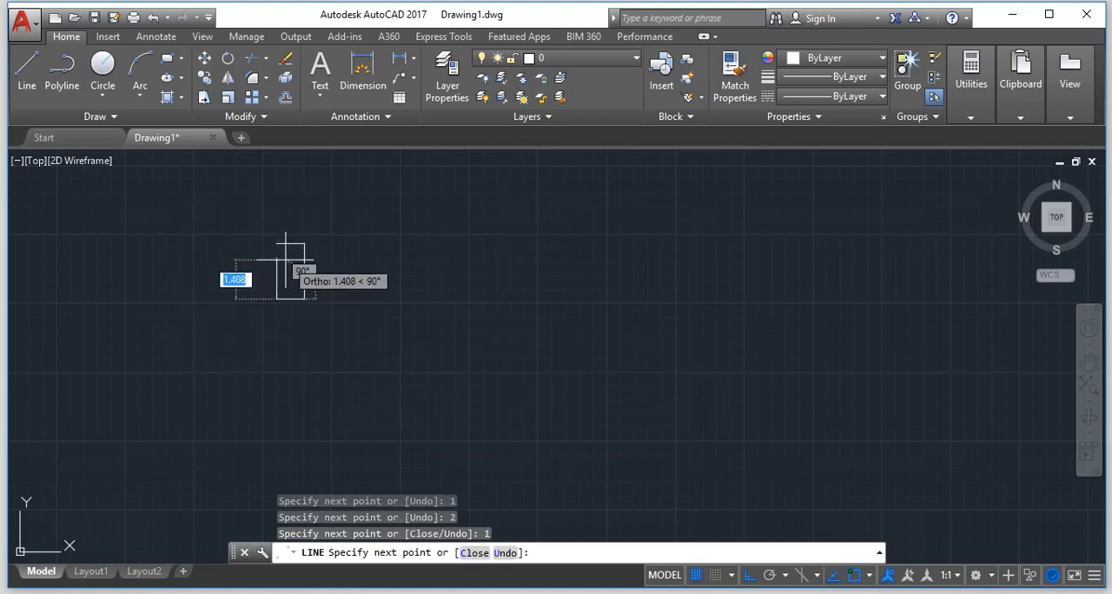
{"action": "type", "text": "c"}
{"action": "key", "text": "Return"}
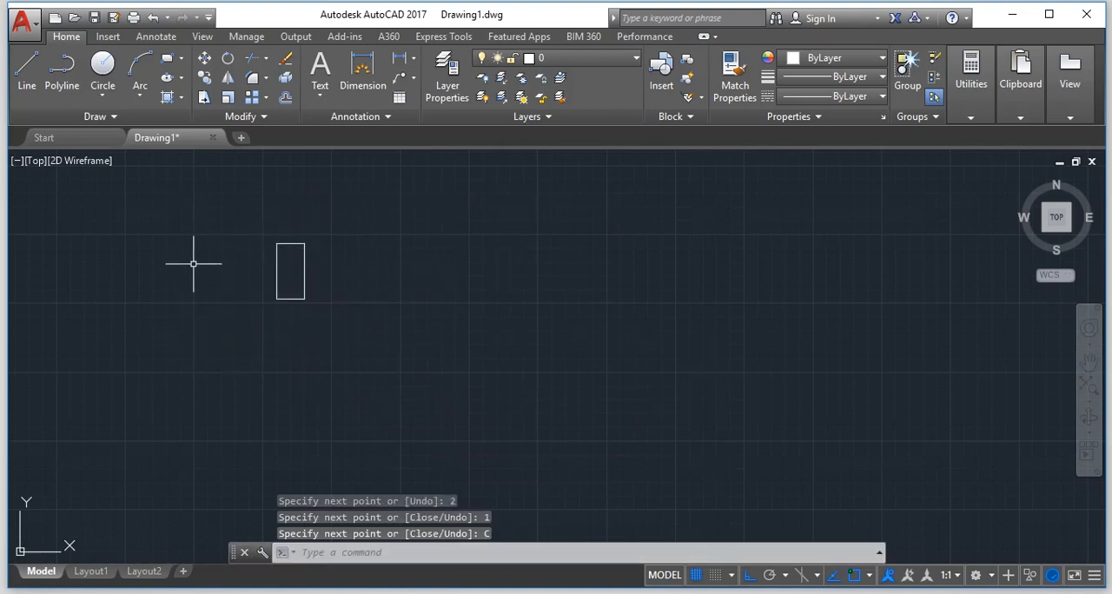
{"action": "scroll", "coordinate": [206, 254], "scroll_direction": "up", "scroll_amount": 2}
{"action": "scroll", "coordinate": [206, 254], "scroll_direction": "up", "scroll_amount": 2}
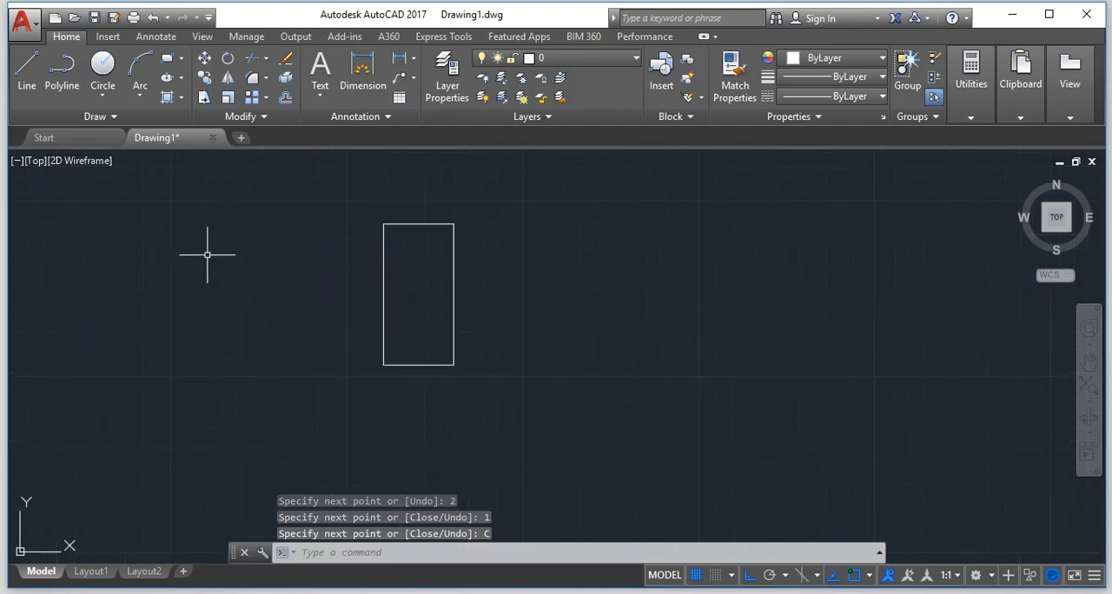
{"action": "scroll", "coordinate": [223, 251], "scroll_direction": "up", "scroll_amount": 2}
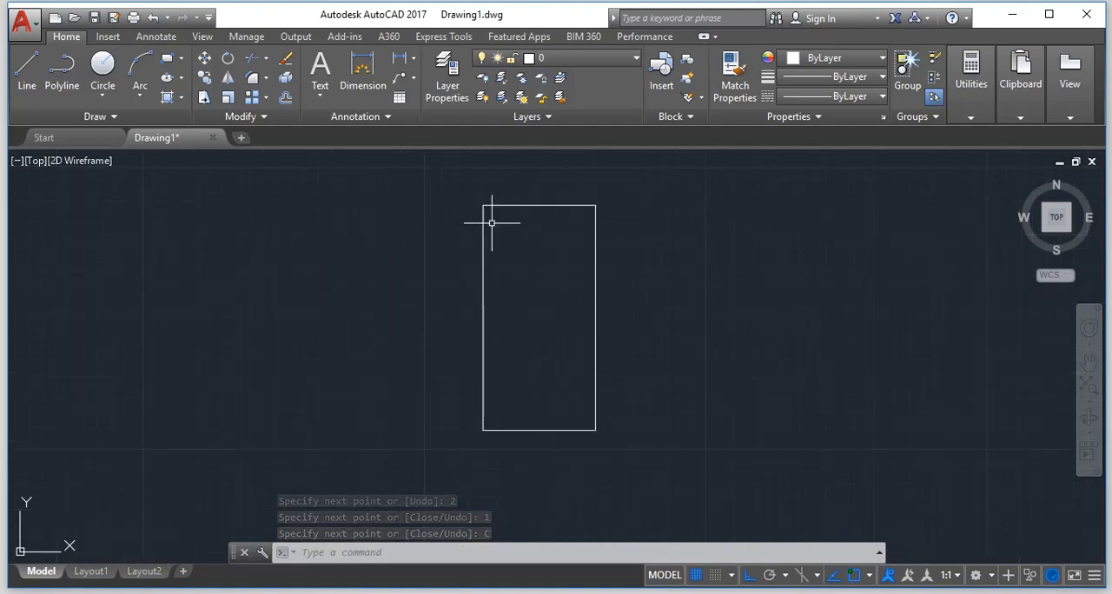
{"action": "scroll", "coordinate": [490, 229], "scroll_direction": "up", "scroll_amount": 2}
{"action": "scroll", "coordinate": [490, 230], "scroll_direction": "down", "scroll_amount": 2}
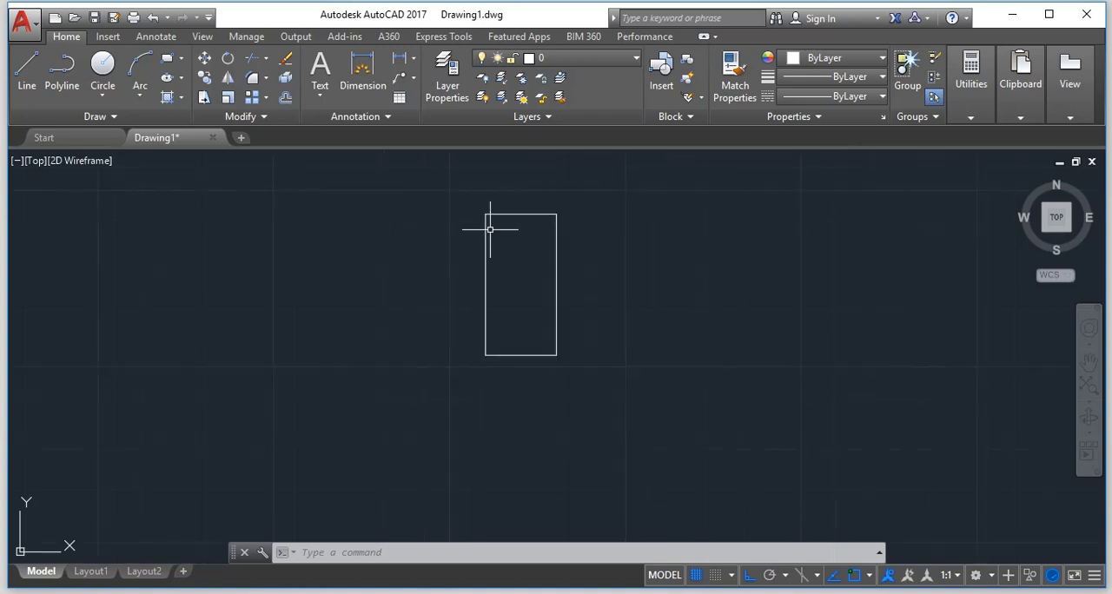
{"action": "scroll", "coordinate": [489, 229], "scroll_direction": "up", "scroll_amount": 2}
{"action": "scroll", "coordinate": [490, 229], "scroll_direction": "down", "scroll_amount": 1}
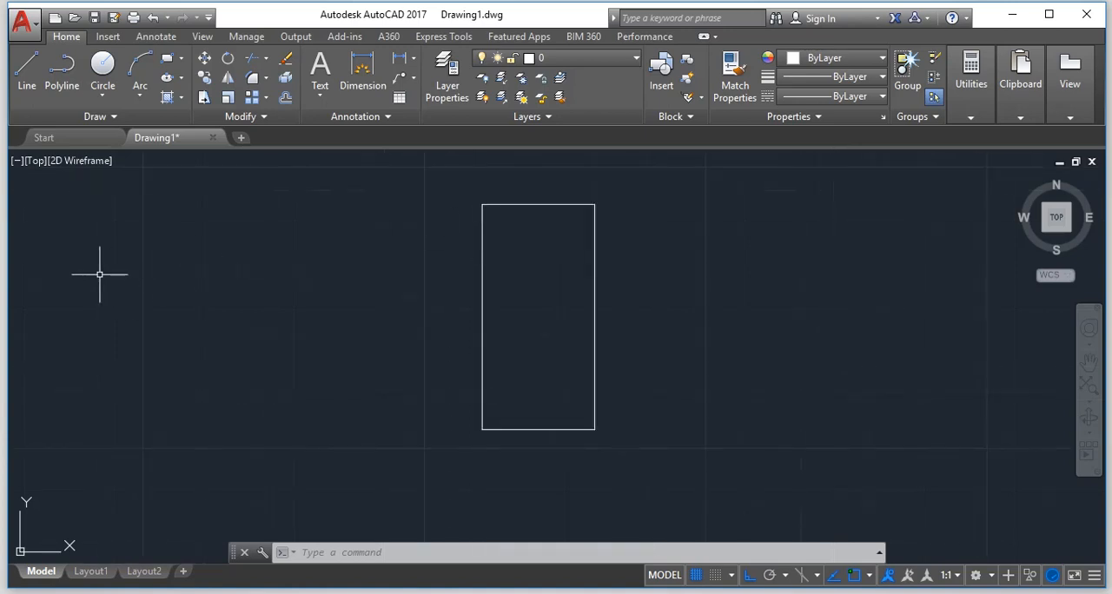
{"action": "key", "text": "Escape"}
{"action": "key", "text": "Escape"}
{"action": "key", "text": "Escape"}
{"action": "key", "text": "Escape"}
{"action": "key", "text": "Escape"}
{"action": "key", "text": "Escape"}
Offset the rectangle's top edge downward by 0.8 into the rectangle.
{"action": "type", "text": "o"}
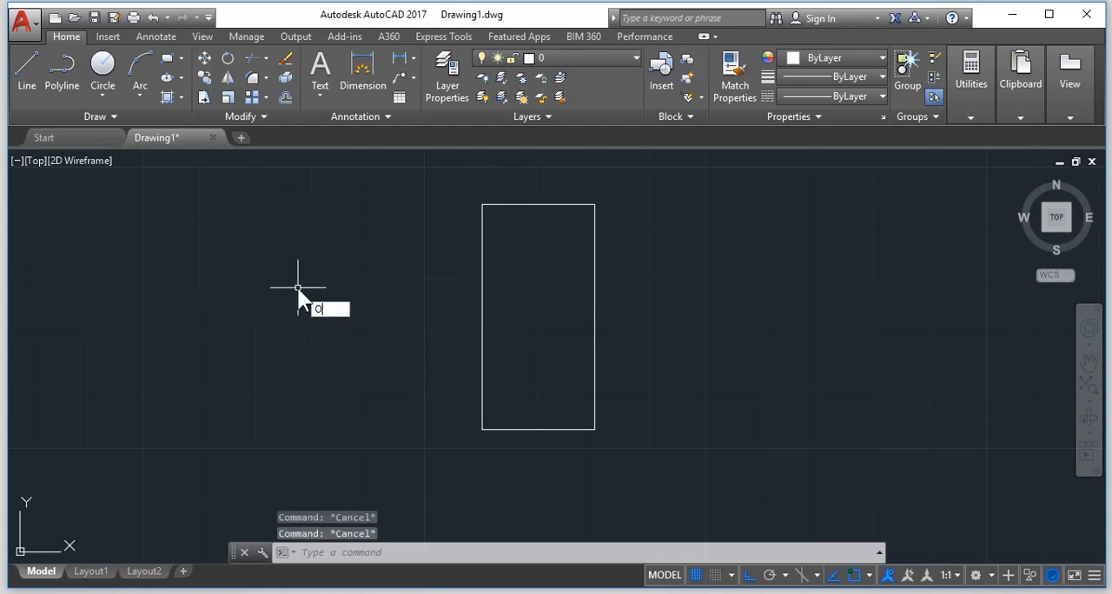
{"action": "key", "text": "Return"}
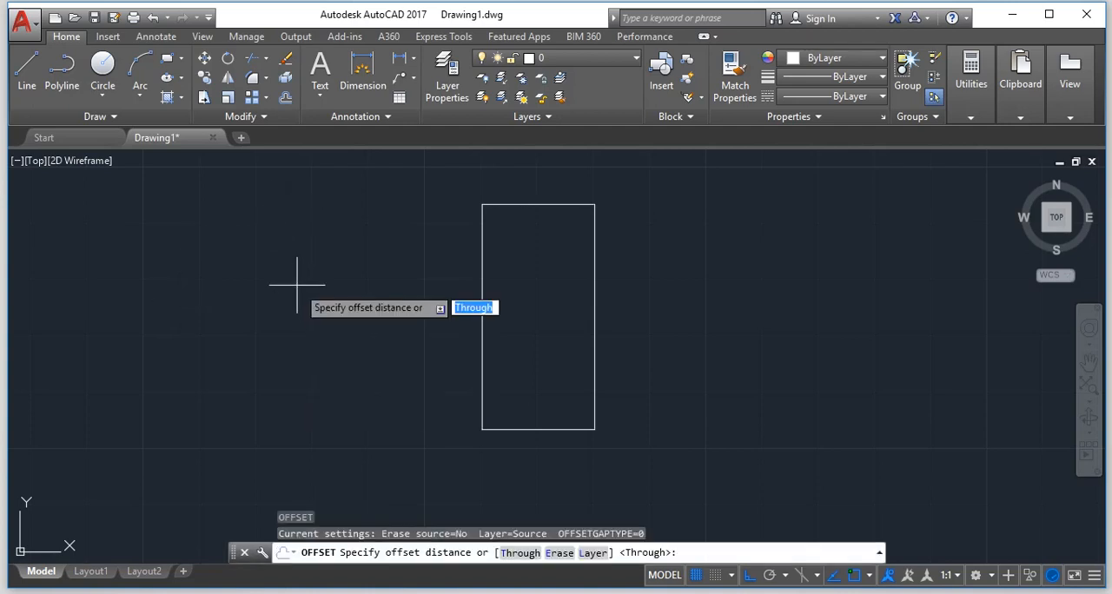
{"action": "type", "text": ".8"}
{"action": "key", "text": "Return"}
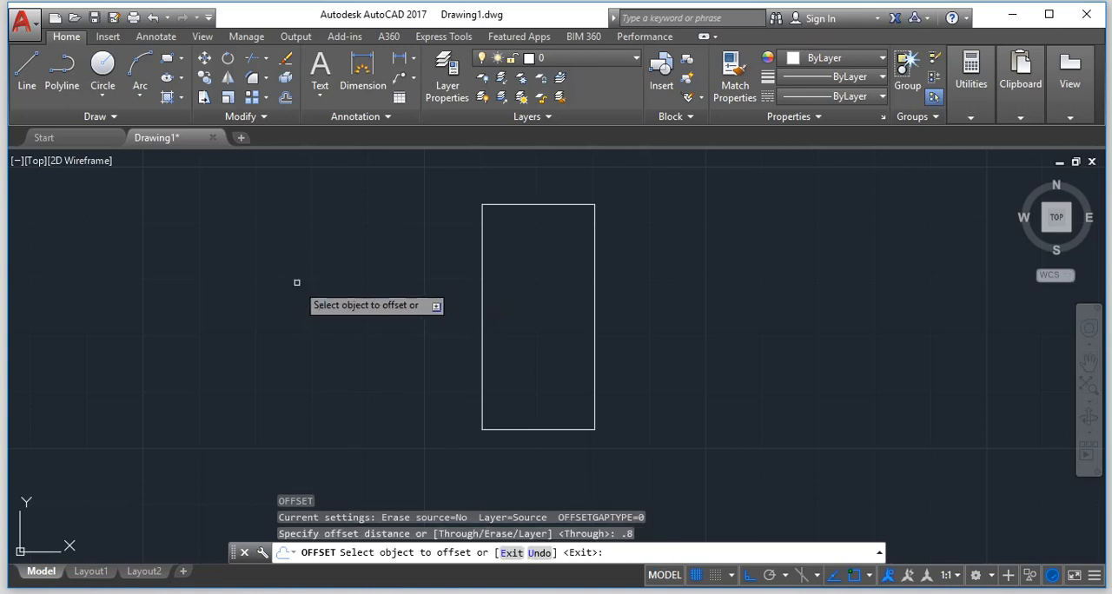
{"action": "left_click", "coordinate": [532, 201]}
{"action": "left_click", "coordinate": [511, 281]}
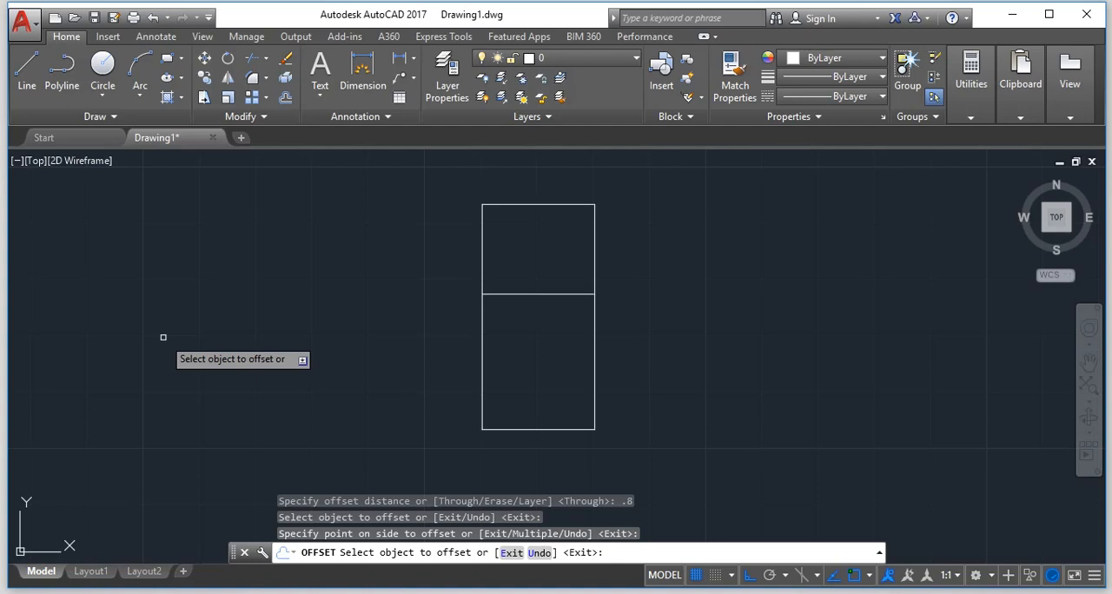
{"action": "key", "text": "Escape"}
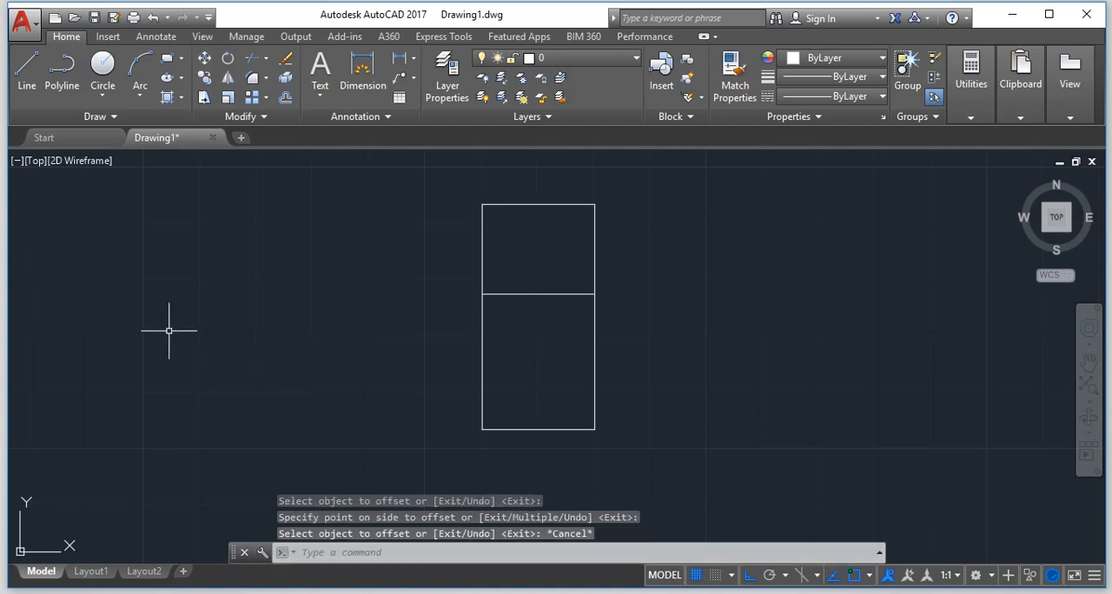
Erase the offset line that crosses the inside of the rectangle.
{"action": "type", "text": "e"}
{"action": "key", "text": "Return"}
{"action": "left_click", "coordinate": [514, 352]}
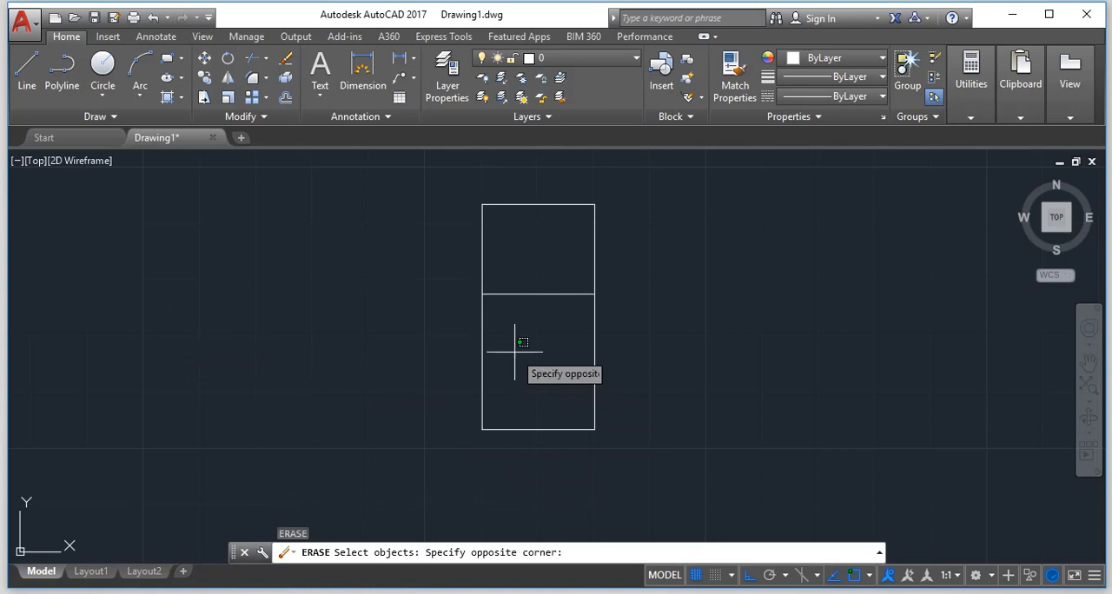
{"action": "left_click", "coordinate": [535, 254]}
{"action": "left_click", "coordinate": [537, 277]}
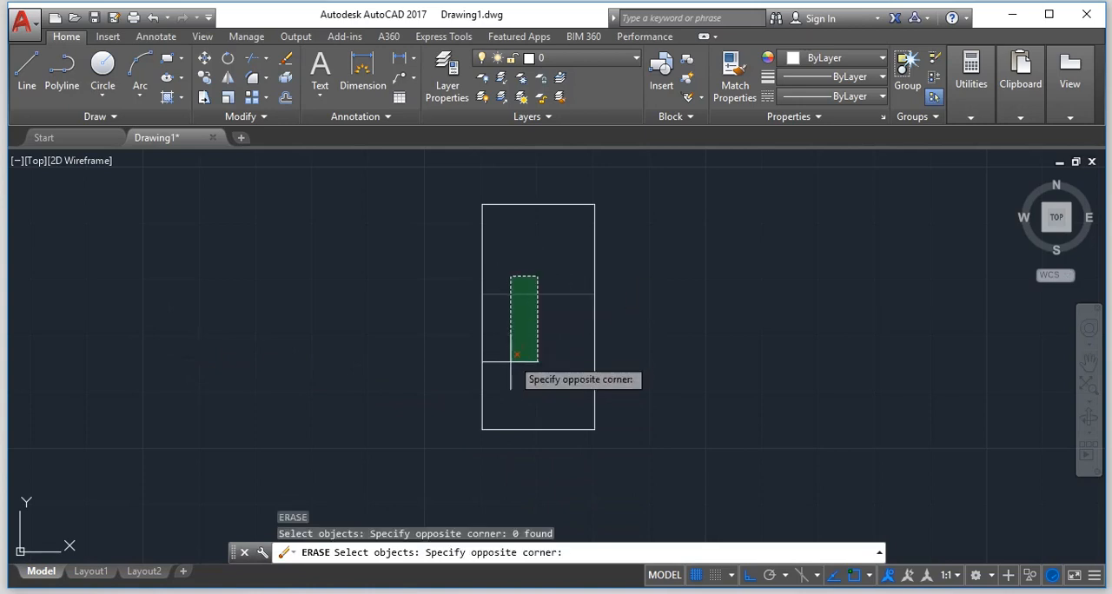
{"action": "left_click", "coordinate": [511, 362]}
{"action": "key", "text": "Return"}
{"action": "key", "text": "Escape"}
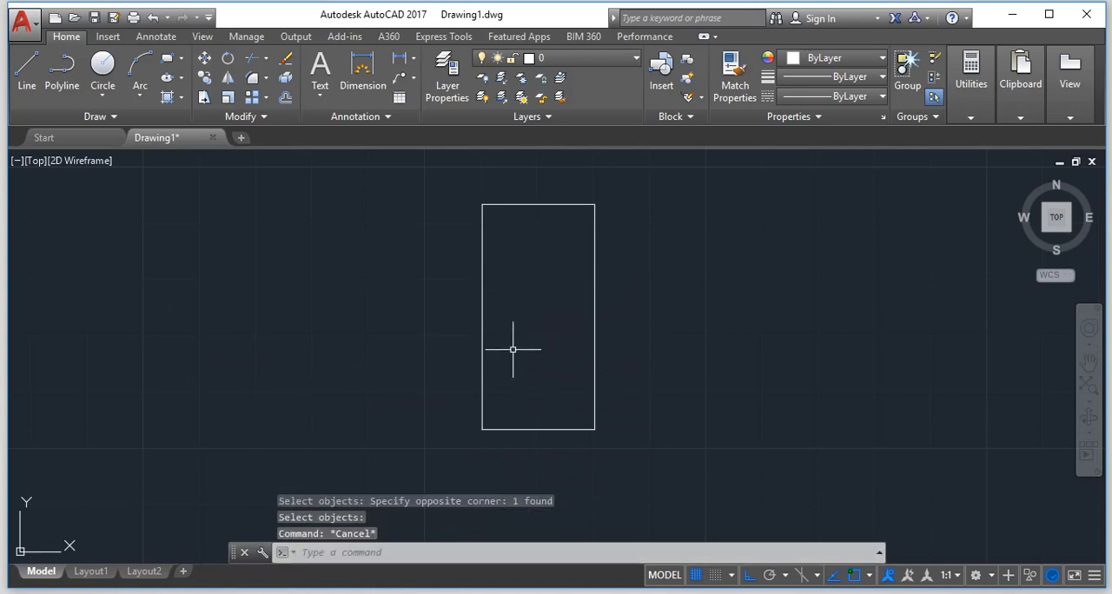
{"action": "type", "text": "o"}
{"action": "key", "text": "Return"}
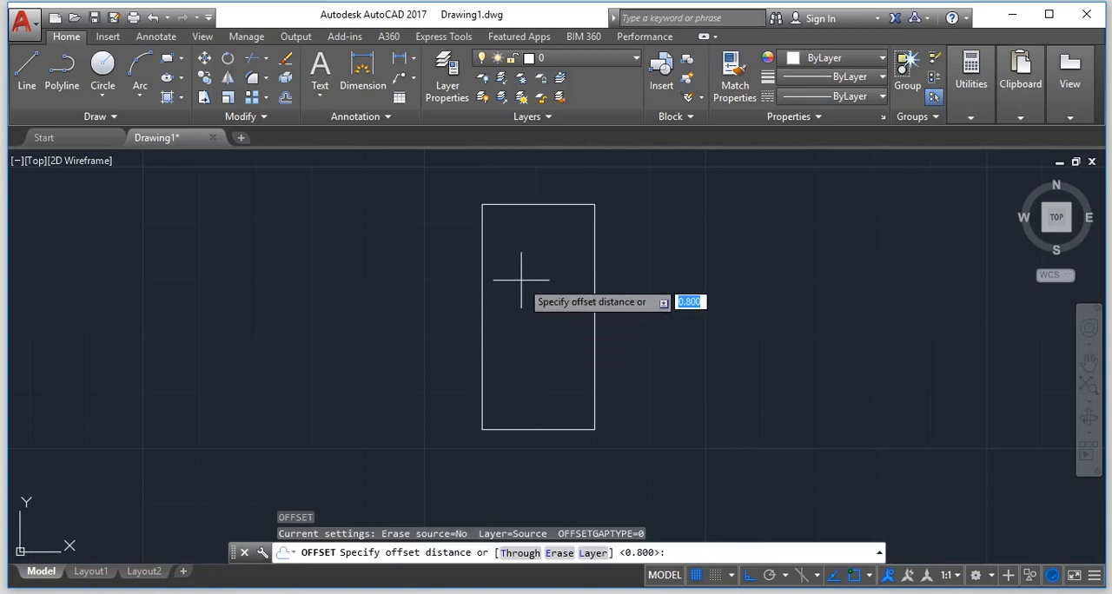
{"action": "type", "text": ".08"}
{"action": "key", "text": "Return"}
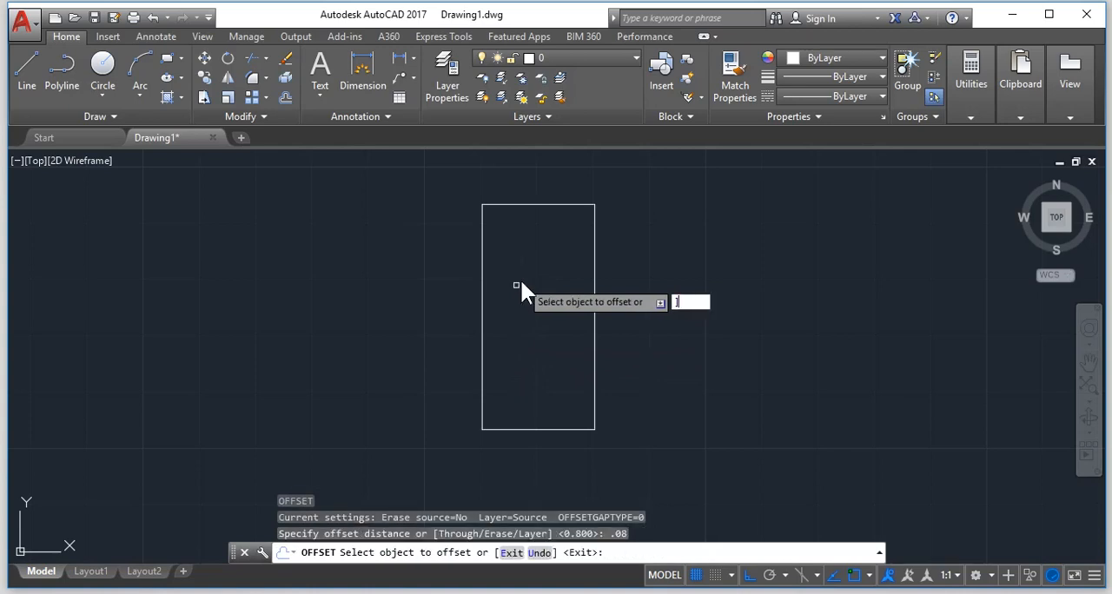
{"action": "key", "text": "Escape"}
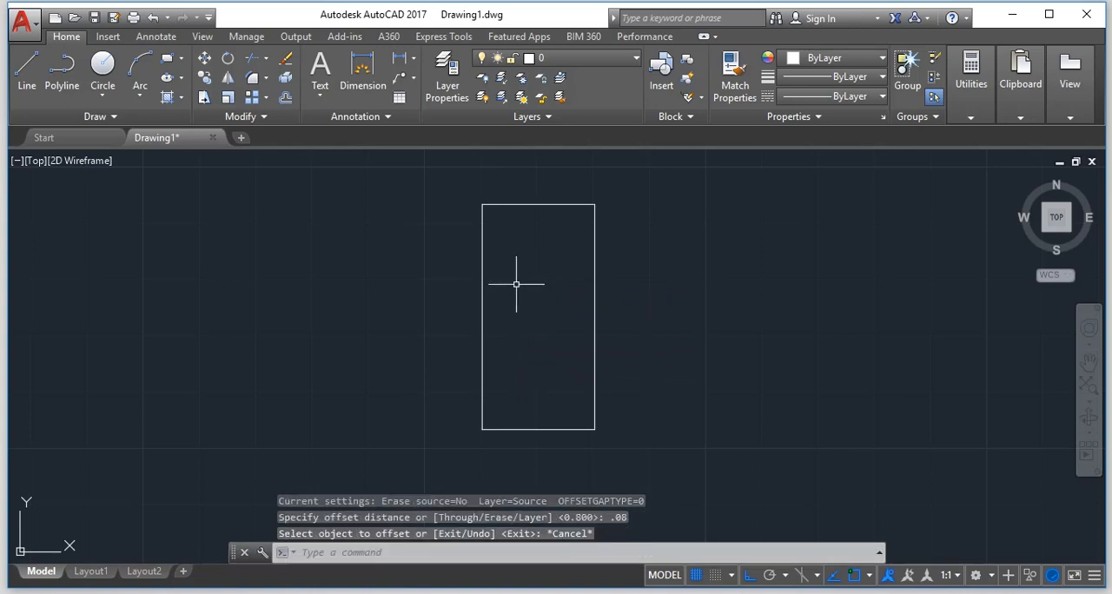
{"action": "key", "text": "Return"}
{"action": "key", "text": "Escape"}
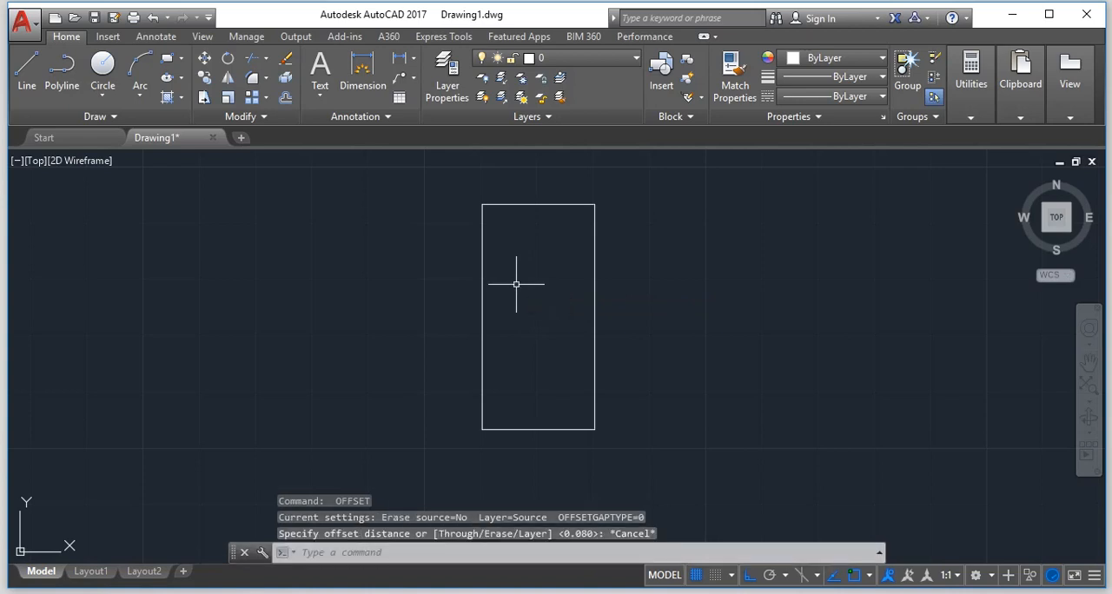
Offset all four edges of the rectangle inward by 0.08.
{"action": "key", "text": "Return"}
{"action": "type", "text": ".0"}
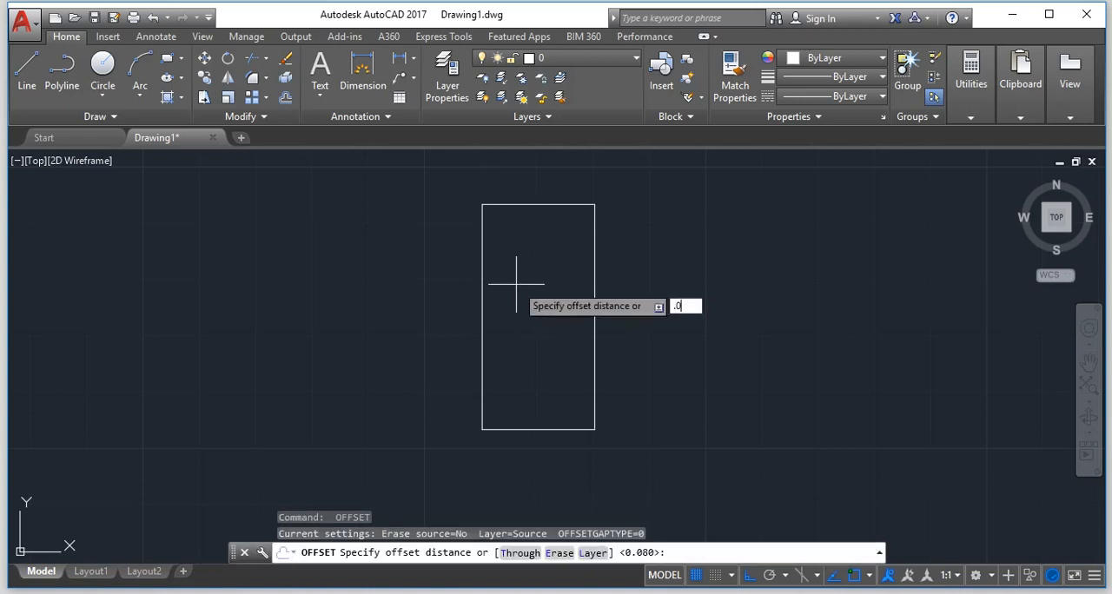
{"action": "type", "text": "8"}
{"action": "key", "text": "Return"}
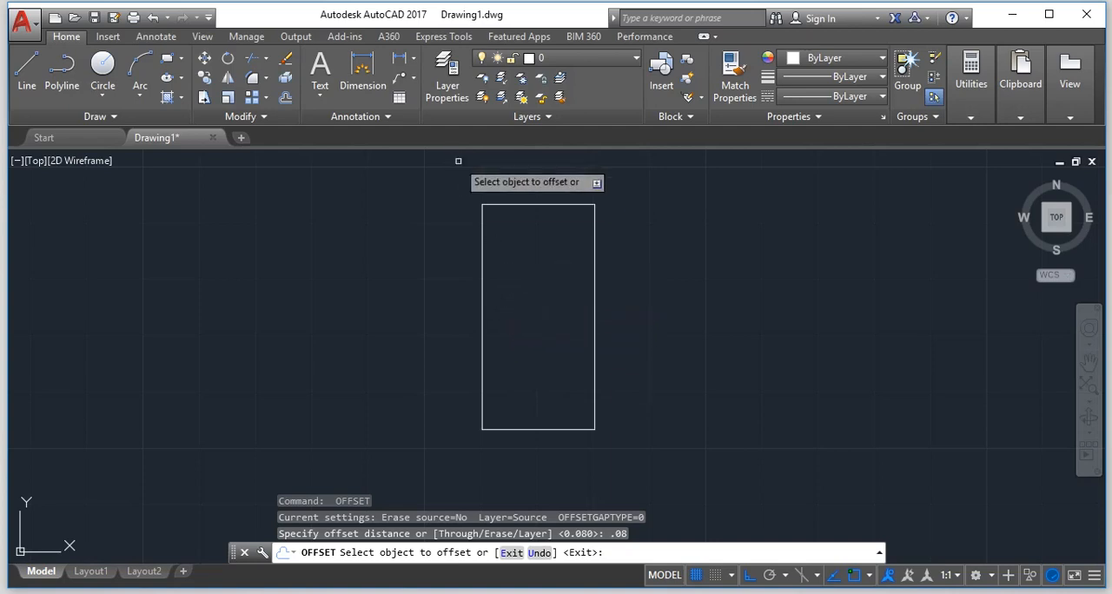
{"action": "left_click", "coordinate": [516, 205]}
{"action": "left_click", "coordinate": [501, 291]}
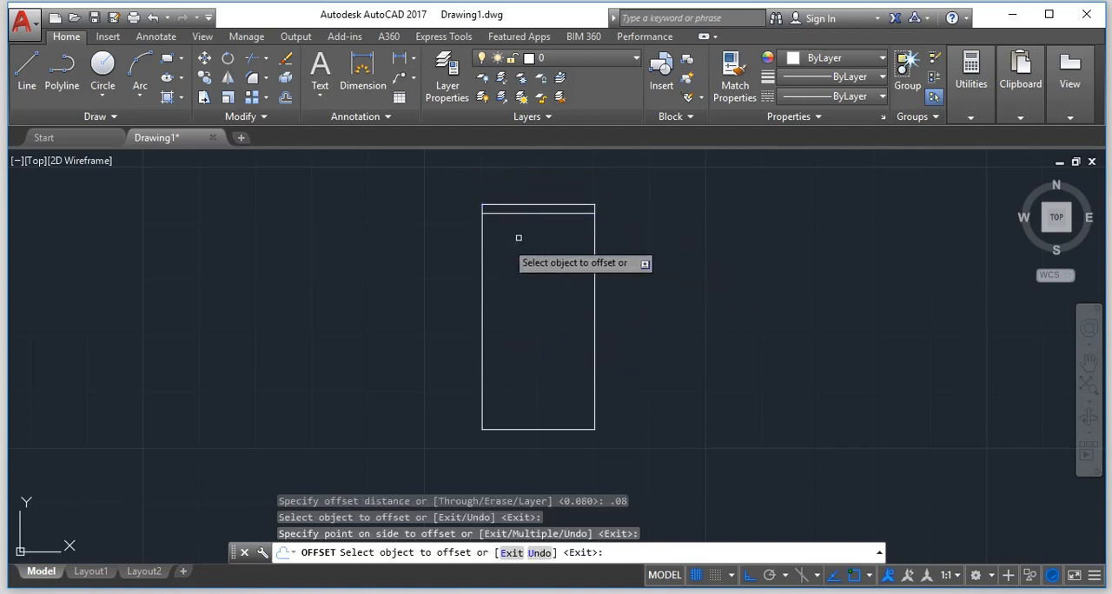
{"action": "left_click", "coordinate": [594, 258]}
{"action": "left_click", "coordinate": [522, 304]}
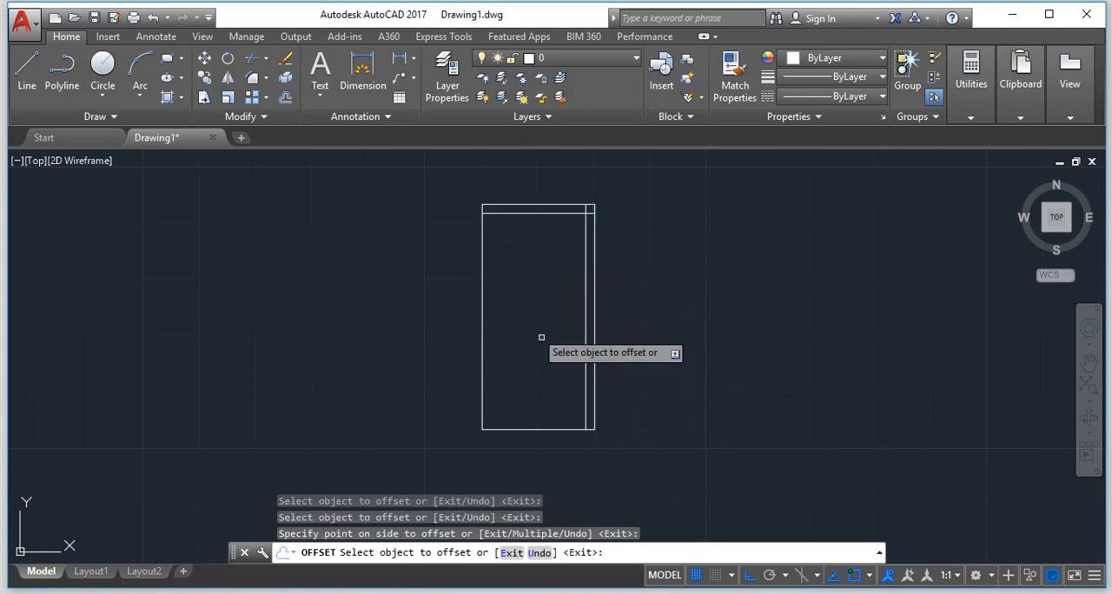
{"action": "left_click", "coordinate": [556, 429]}
{"action": "left_click", "coordinate": [579, 358]}
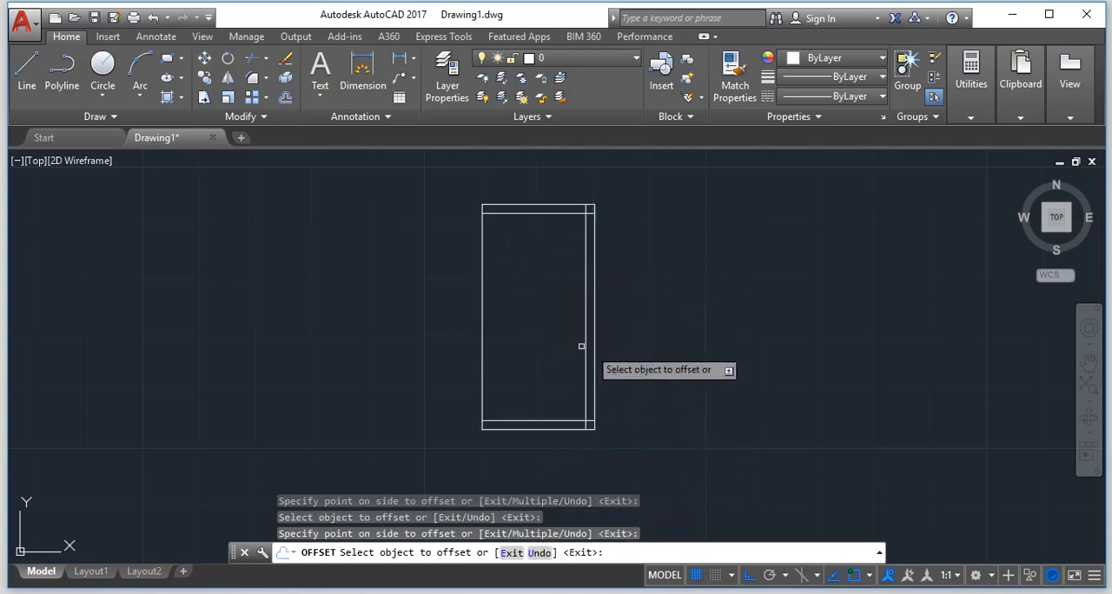
{"action": "left_click", "coordinate": [482, 358]}
{"action": "left_click", "coordinate": [619, 393]}
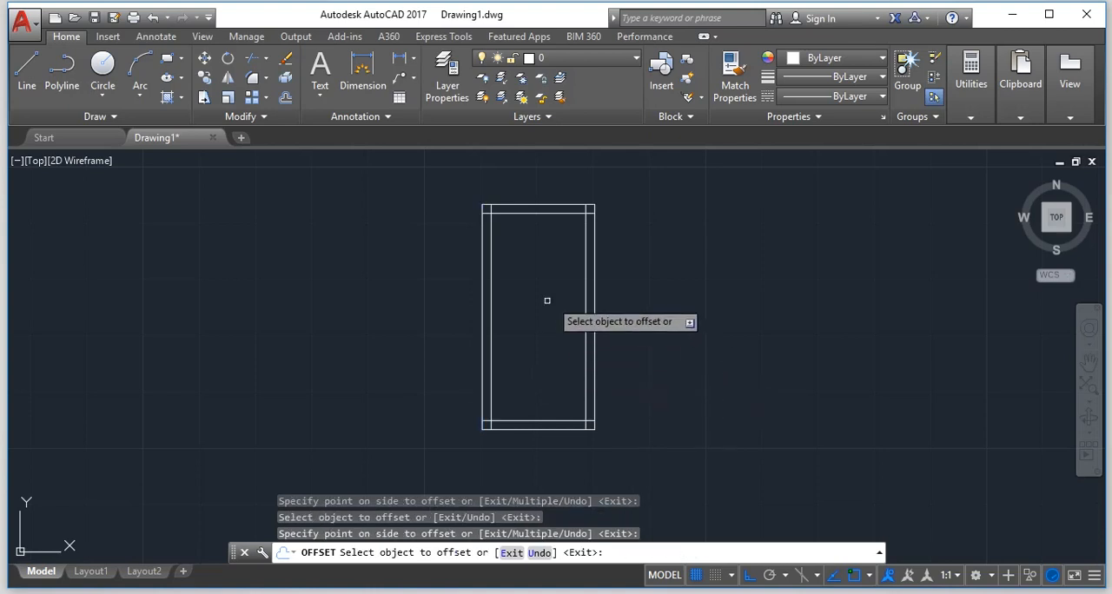
{"action": "key", "text": "Return"}
{"action": "key", "text": "Return"}
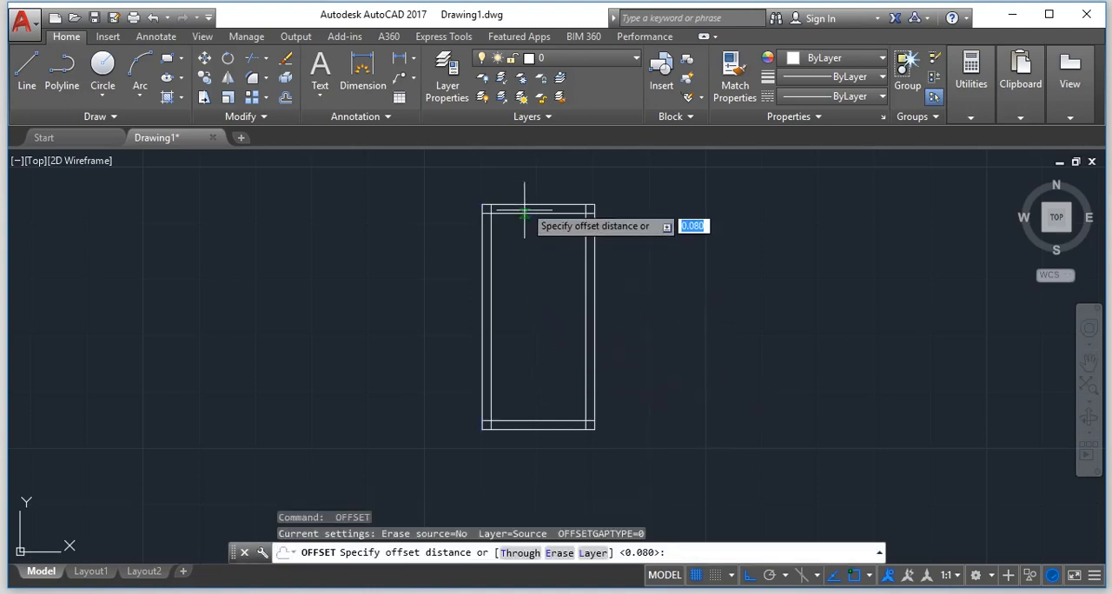
{"action": "type", "text": "."}
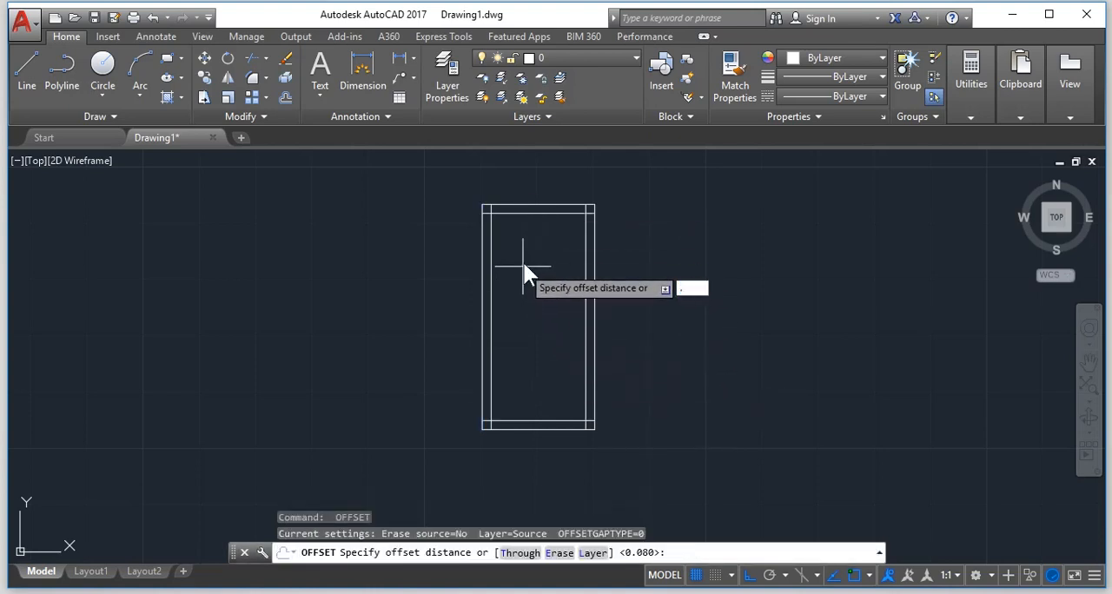
{"action": "type", "text": "6"}
{"action": "key", "text": "Return"}
{"action": "left_click", "coordinate": [552, 214]}
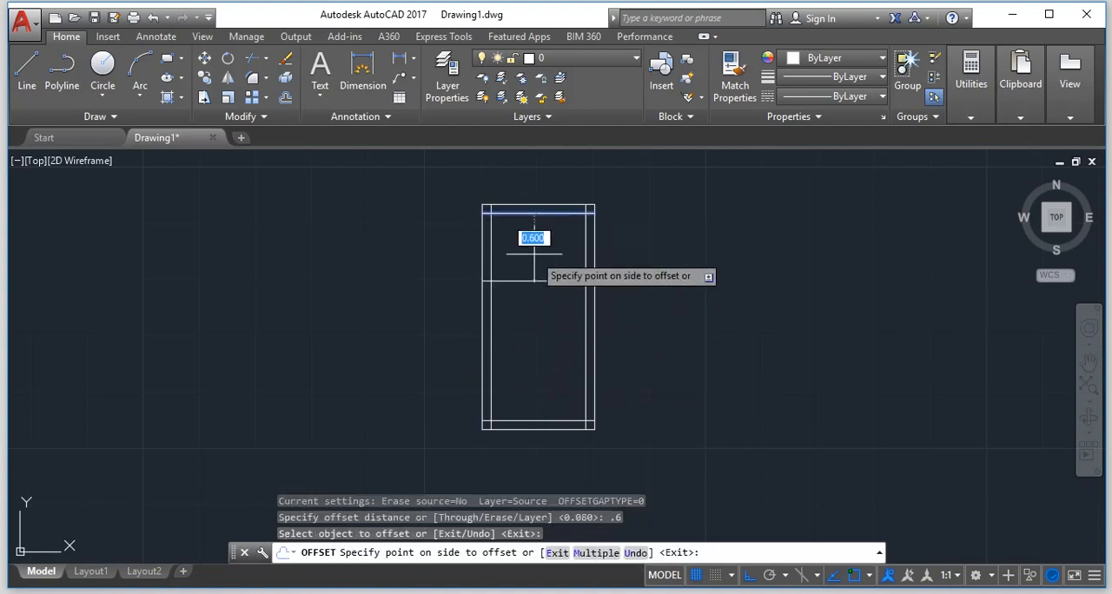
{"action": "key", "text": "Escape"}
{"action": "key", "text": "Return"}
{"action": "key", "text": "Return"}
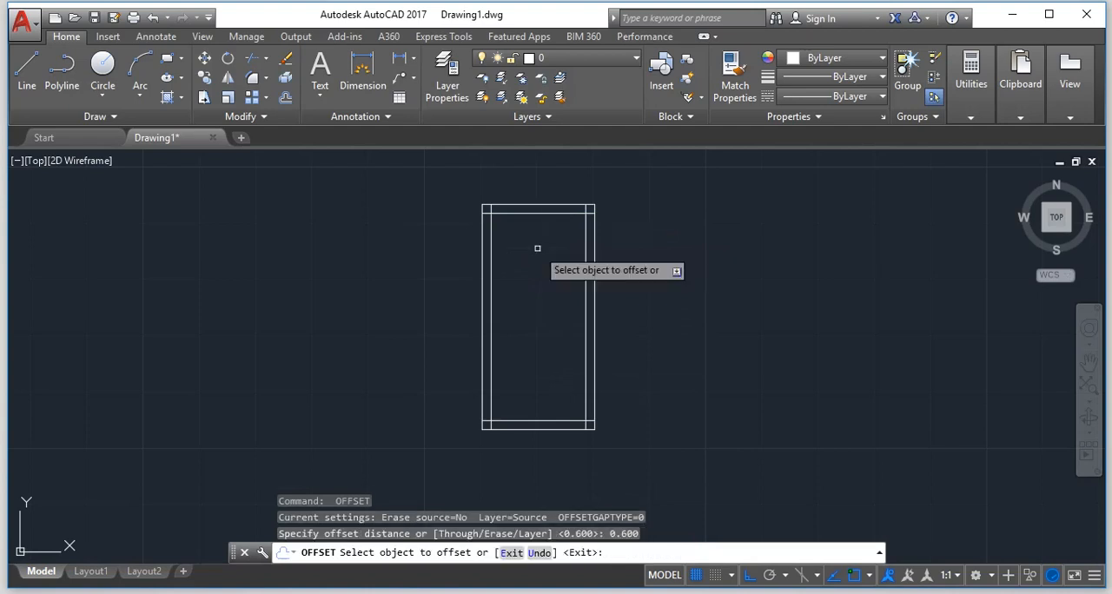
{"action": "key", "text": "Return"}
{"action": "key", "text": "Return"}
Offset the inner top line downward by 0.4.
{"action": "type", "text": ".4"}
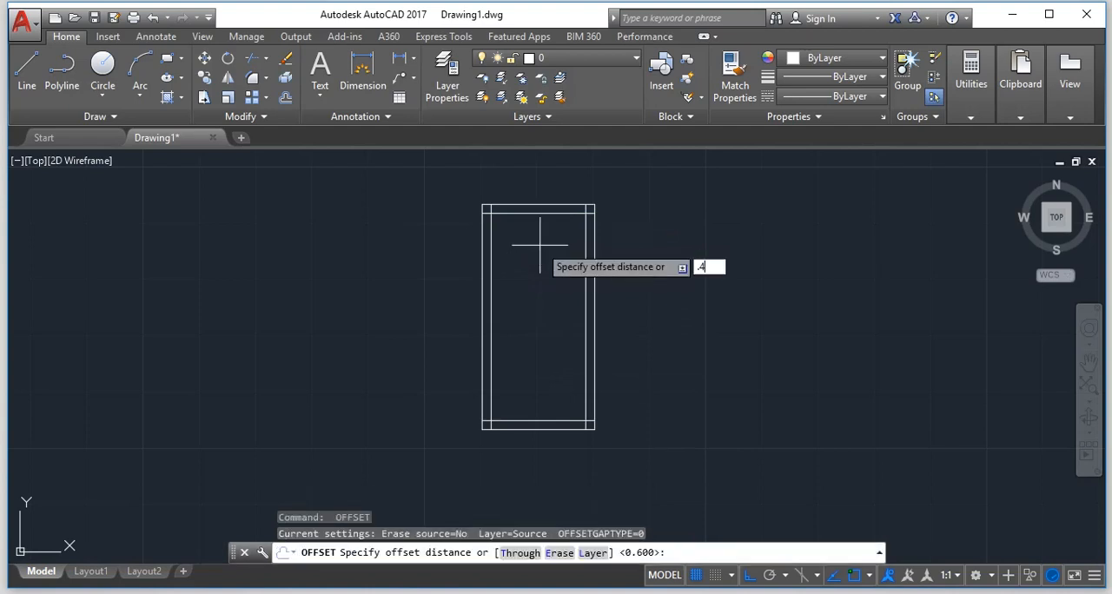
{"action": "key", "text": "Return"}
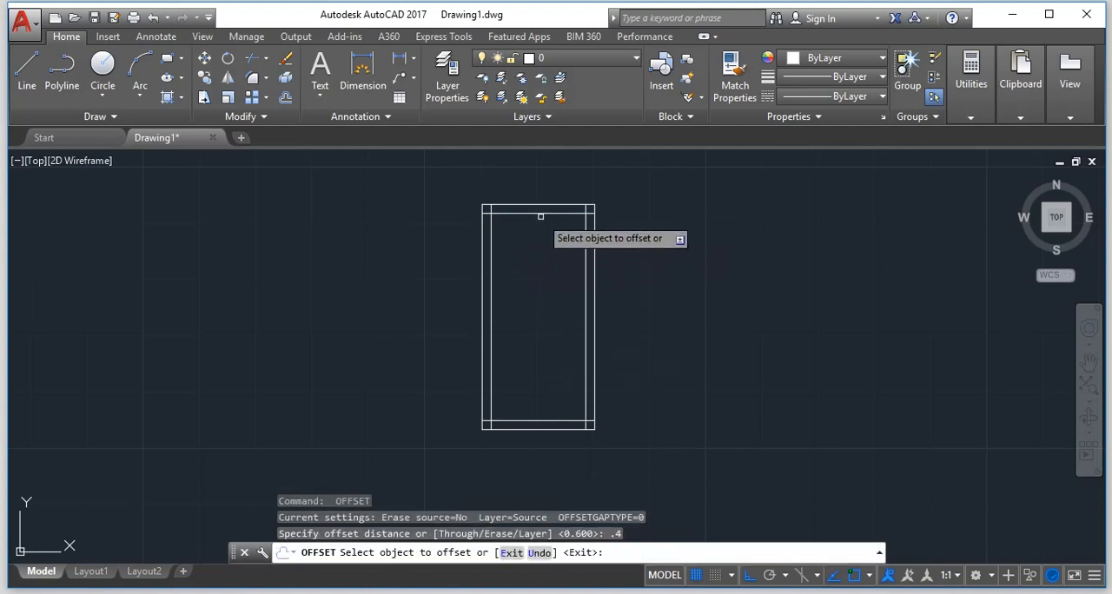
{"action": "left_click", "coordinate": [539, 214]}
{"action": "left_click", "coordinate": [524, 287]}
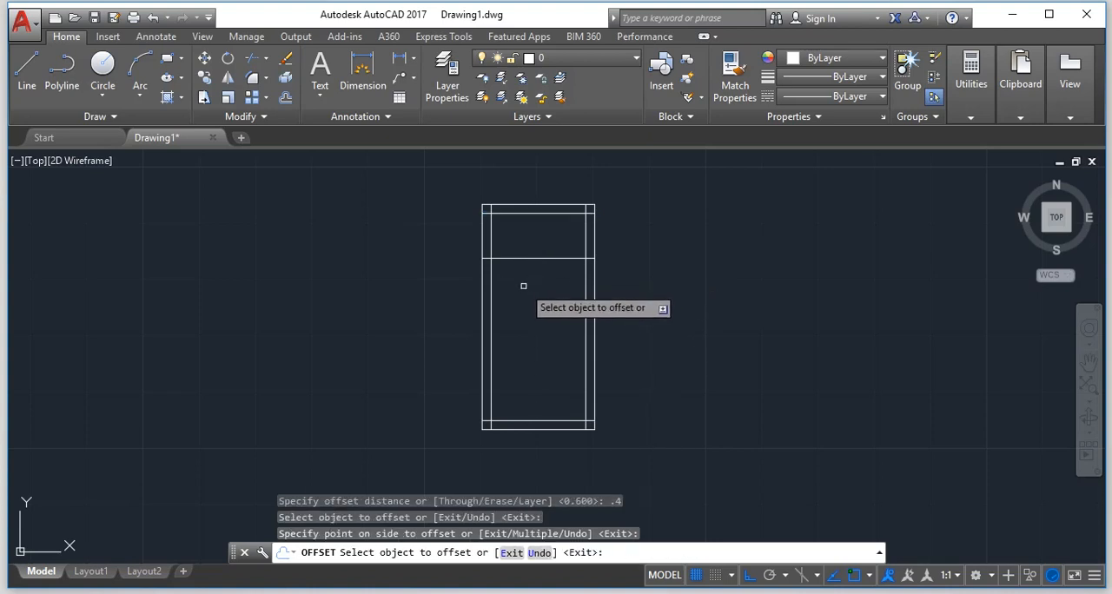
{"action": "key", "text": "Return"}
{"action": "key", "text": "Return"}
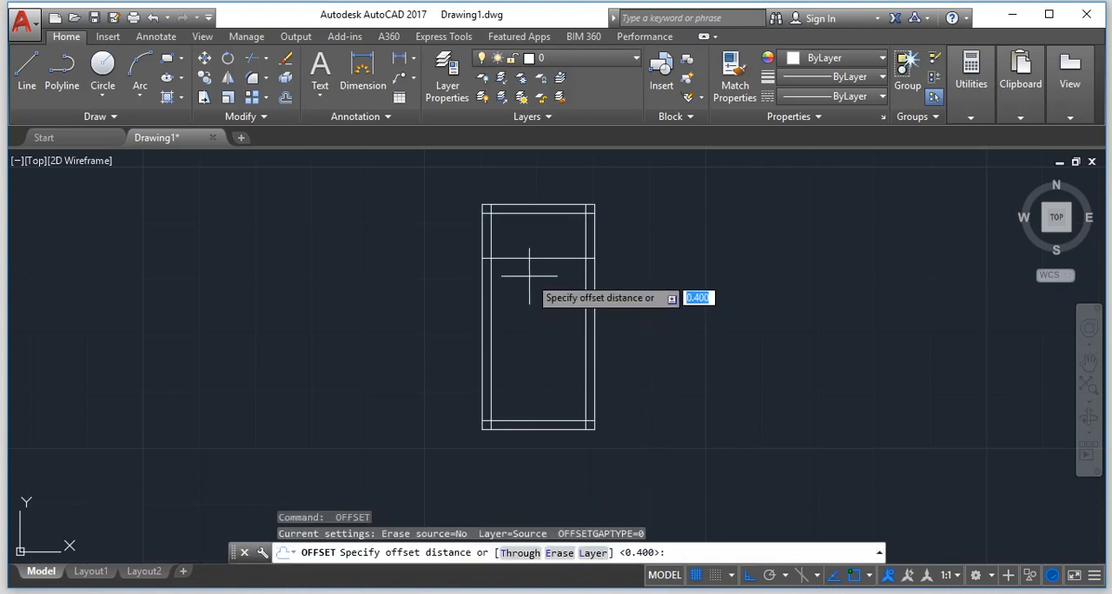
Offset the new horizontal line downward by 0.08 to form the upper crossbar.
{"action": "type", "text": ".08"}
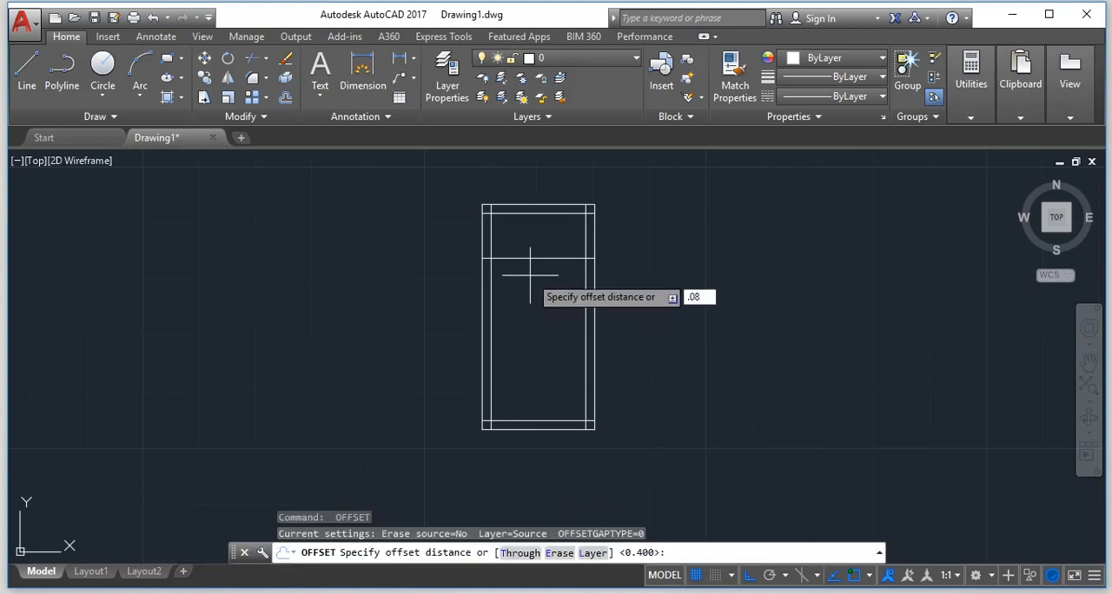
{"action": "key", "text": "Return"}
{"action": "left_click", "coordinate": [534, 259]}
{"action": "left_click", "coordinate": [521, 318]}
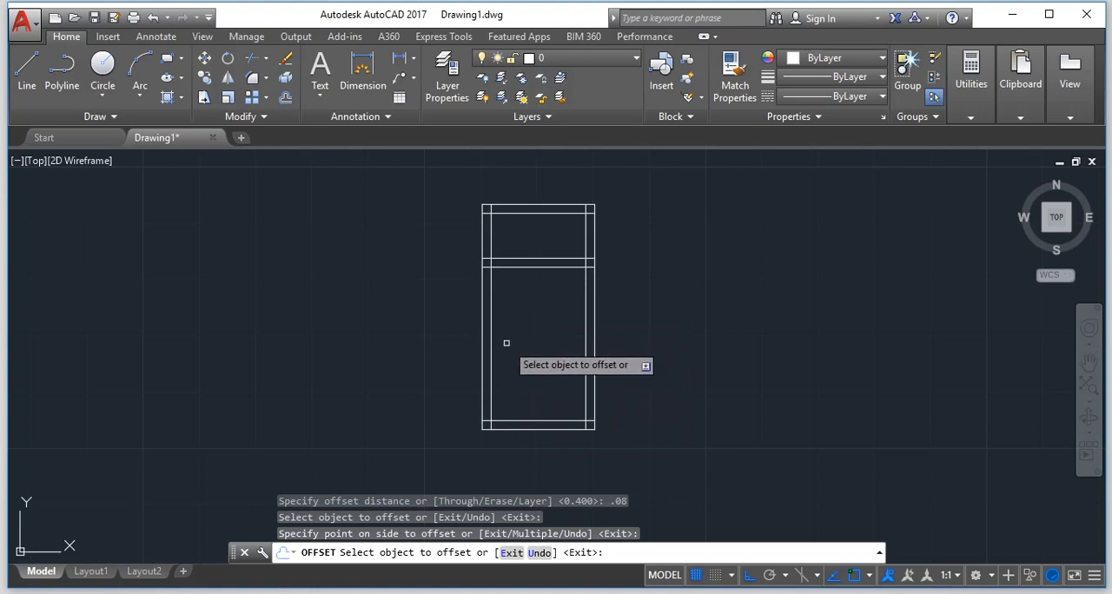
{"action": "key", "text": "Escape"}
Draw a horizontal line about 0.84 long between the inner vertical lines, partway down the lower opening.
{"action": "type", "text": "l"}
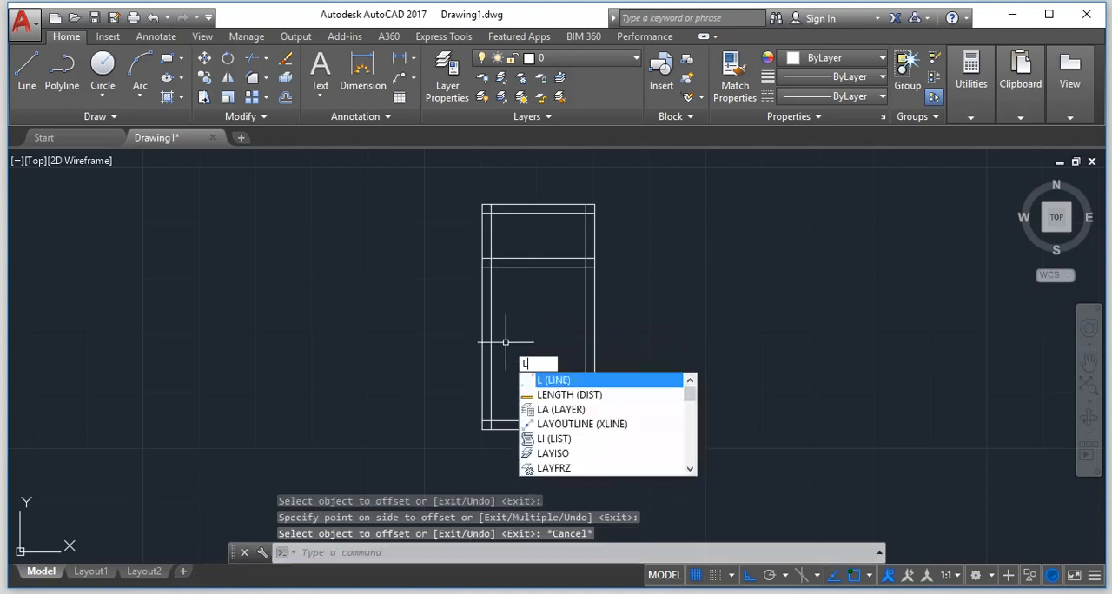
{"action": "key", "text": "Return"}
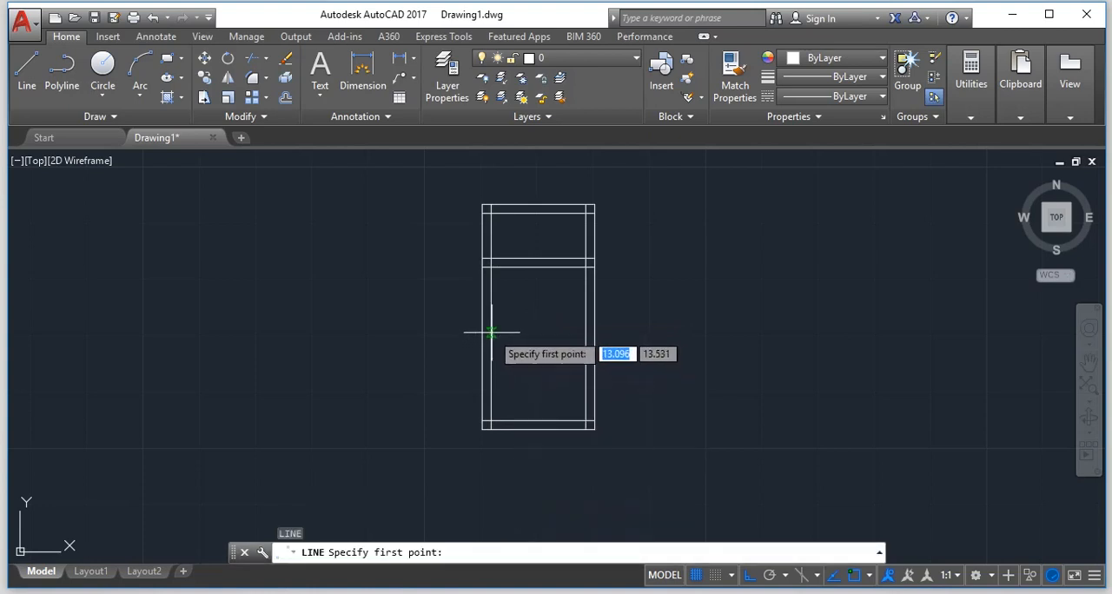
{"action": "left_click", "coordinate": [492, 331]}
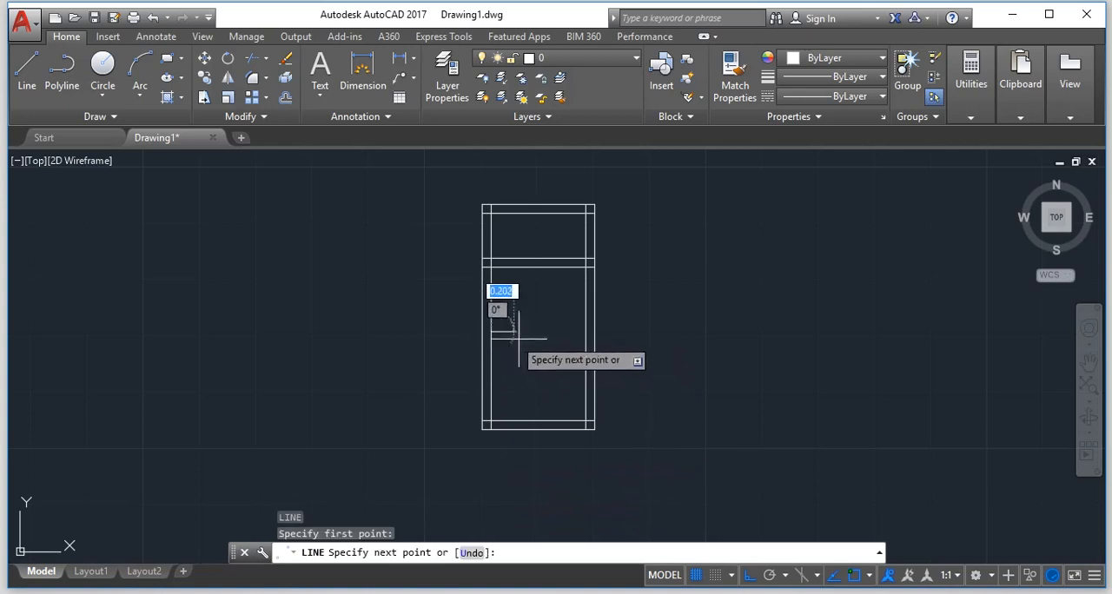
{"action": "left_click", "coordinate": [583, 331]}
{"action": "key", "text": "Return"}
Offset the newly drawn horizontal line upward by 0.08 to form the lower crossbar.
{"action": "scroll", "coordinate": [511, 336], "scroll_direction": "up", "scroll_amount": 2}
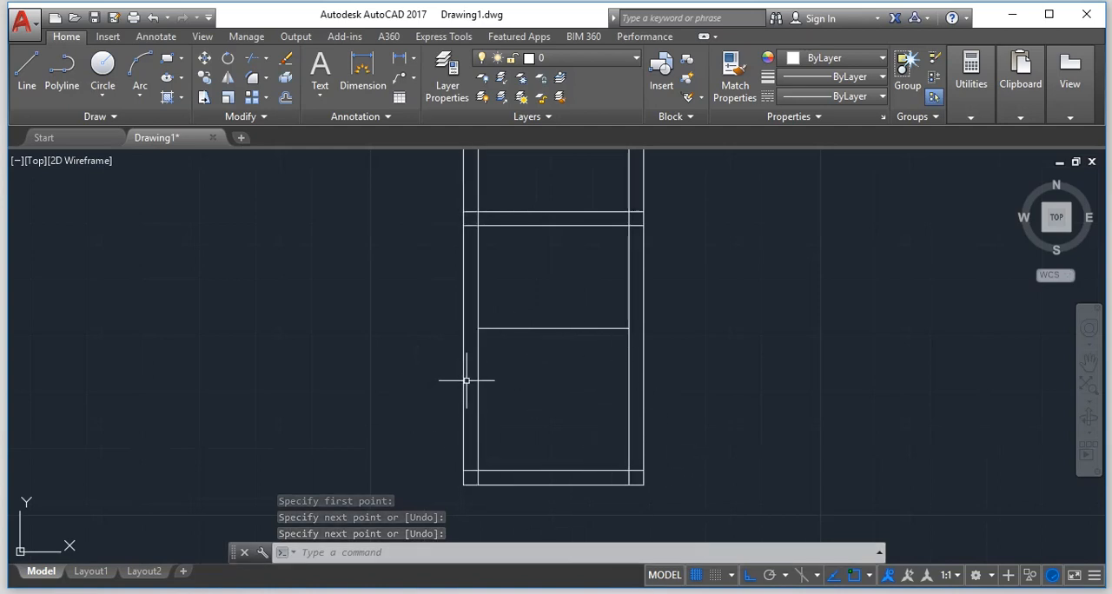
{"action": "key", "text": "Escape"}
{"action": "type", "text": "o"}
{"action": "key", "text": "Return"}
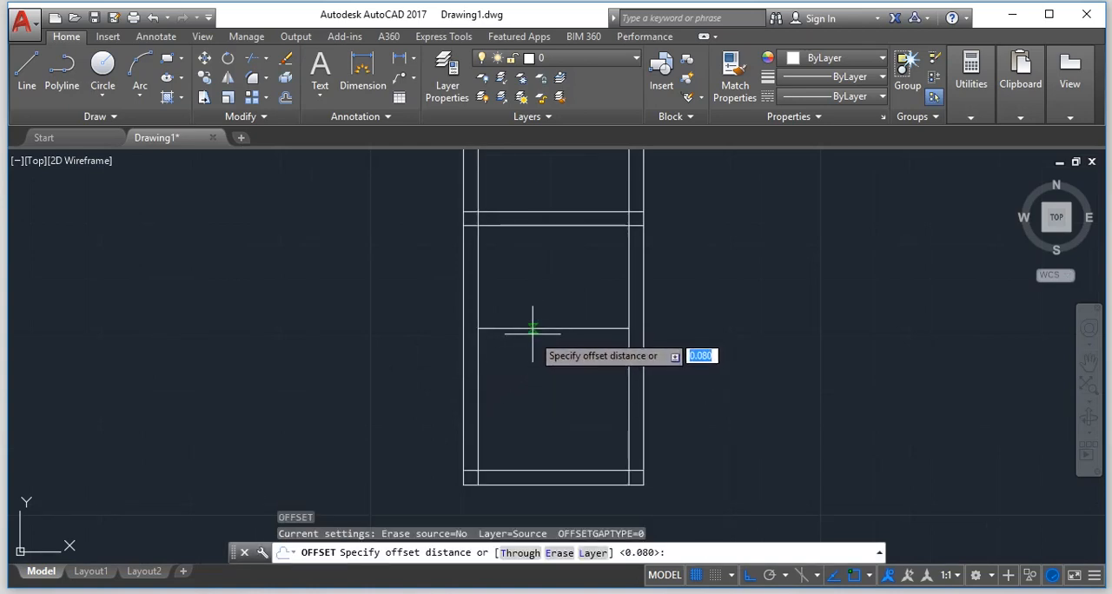
{"action": "key", "text": "Return"}
{"action": "left_click", "coordinate": [533, 329]}
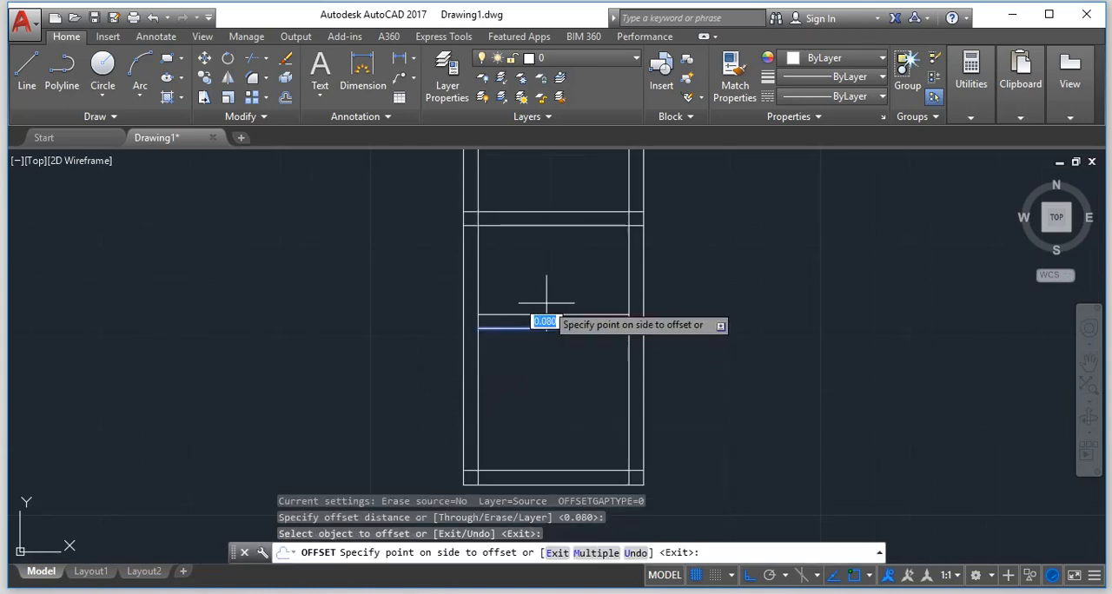
{"action": "left_click", "coordinate": [546, 304]}
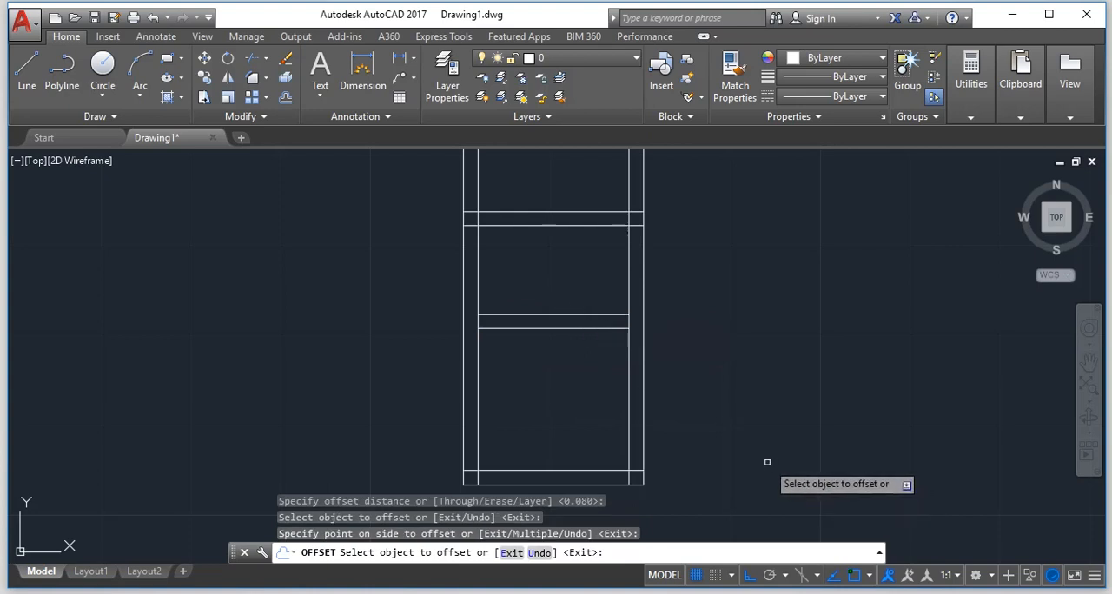
{"action": "key", "text": "Escape"}
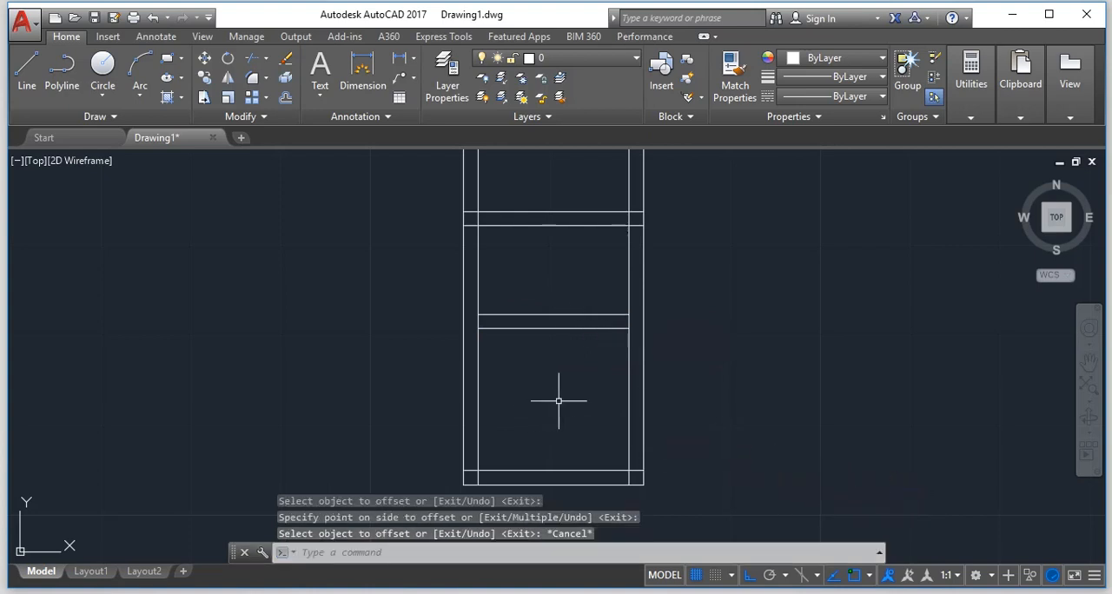
Trim the inner vertical lines between the lower crossbar's two lines, using all objects as cutting edges, and clean up the frame's bottom corners.
{"action": "type", "text": "tr"}
{"action": "key", "text": "Return"}
{"action": "key", "text": "Return"}
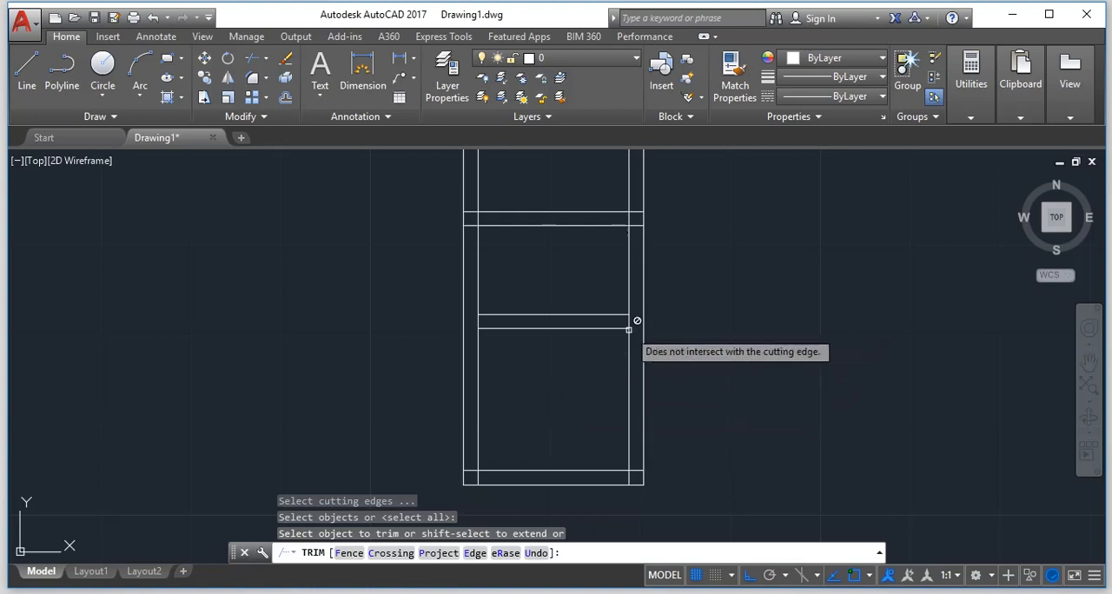
{"action": "left_click", "coordinate": [629, 322]}
{"action": "left_click", "coordinate": [632, 326]}
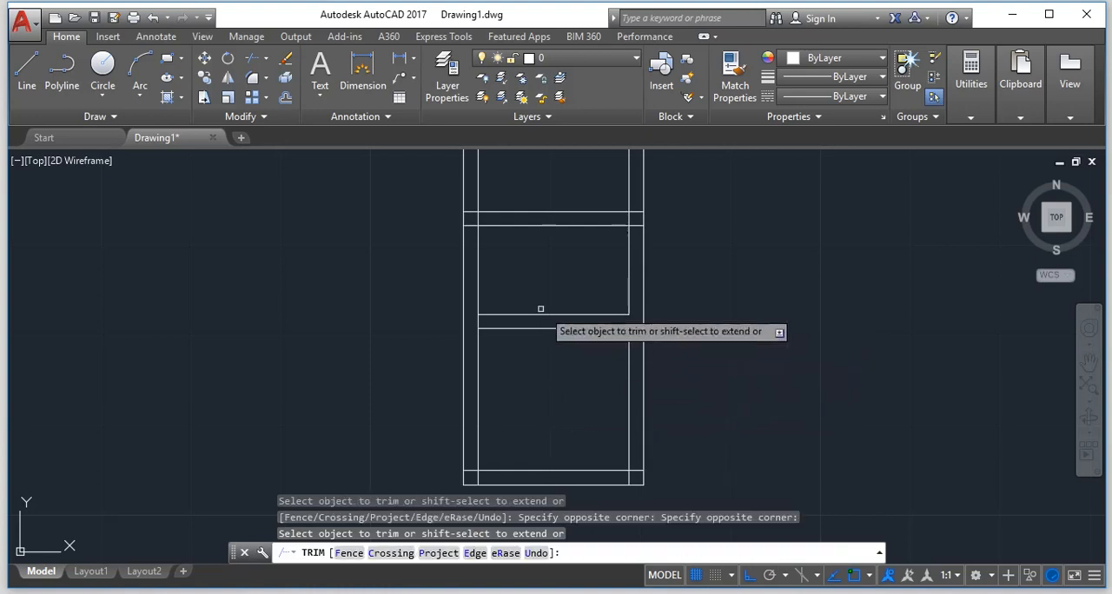
{"action": "left_click", "coordinate": [478, 320]}
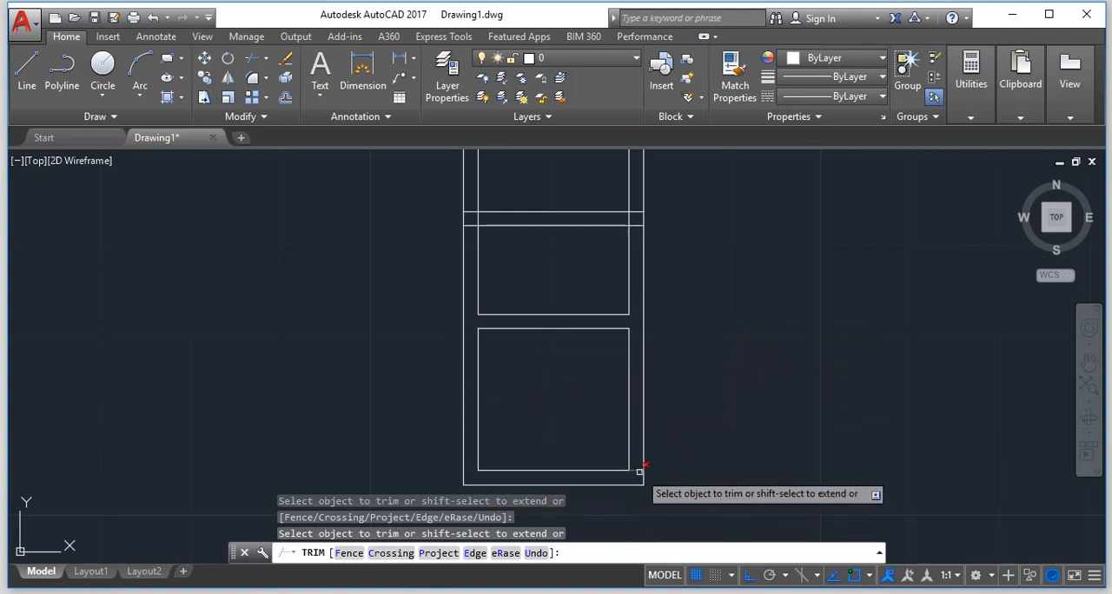
Trim the upper crossbar's two lines where they run past the inner vertical lines into the frame on both sides.
{"action": "left_click", "coordinate": [636, 212]}
{"action": "left_click", "coordinate": [636, 224]}
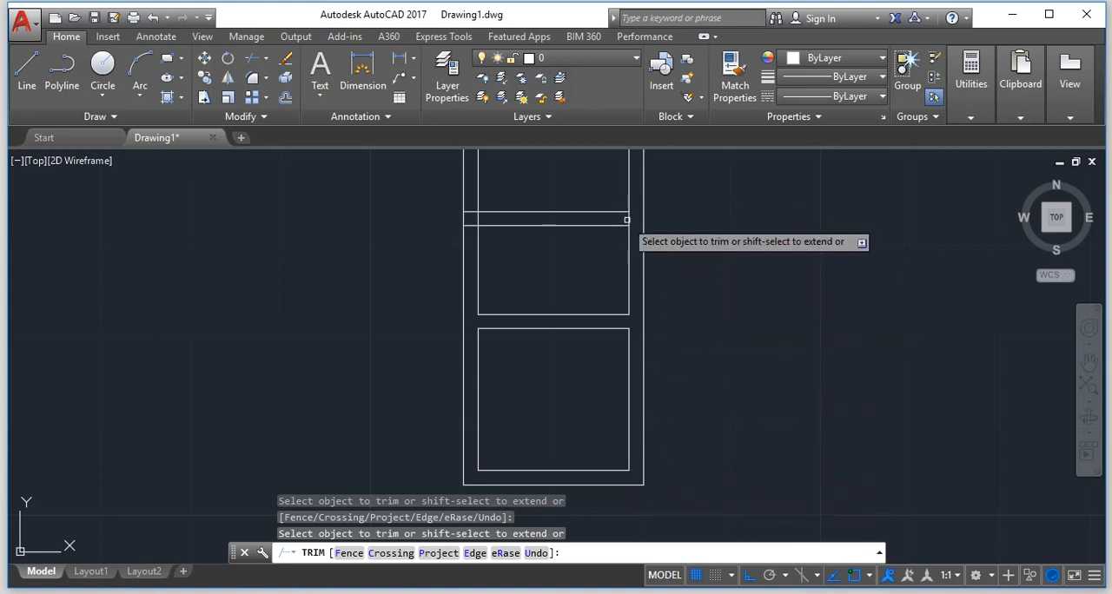
{"action": "left_click", "coordinate": [473, 212]}
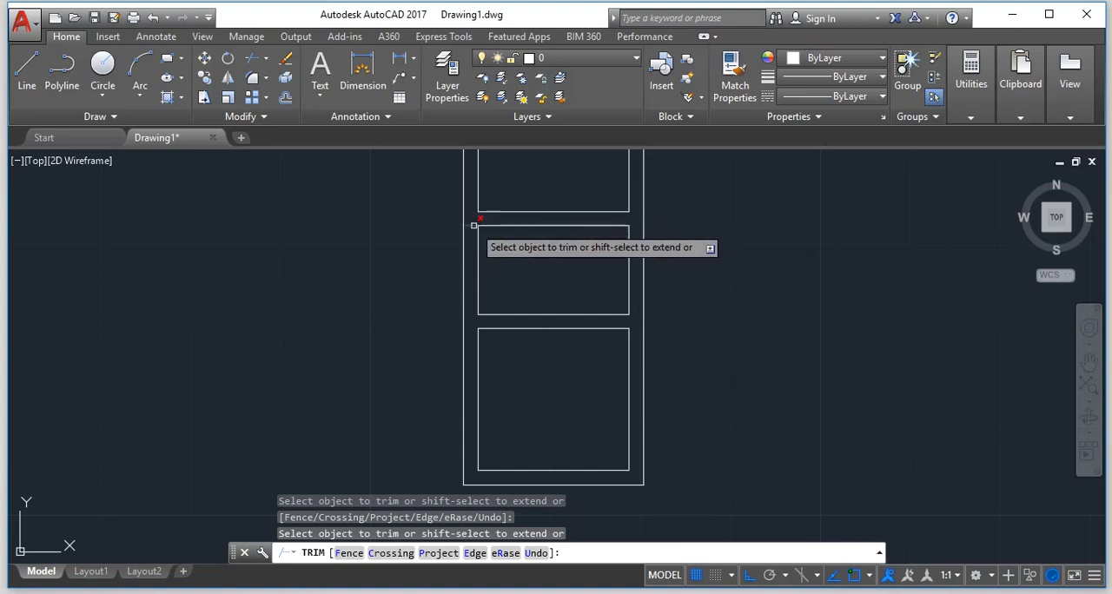
{"action": "left_click", "coordinate": [470, 225]}
Trim the overlapping inner line ends at the frame's two top corners and finish trimming.
{"action": "scroll", "coordinate": [504, 266], "scroll_direction": "down", "scroll_amount": 3}
{"action": "scroll", "coordinate": [509, 217], "scroll_direction": "up", "scroll_amount": 5}
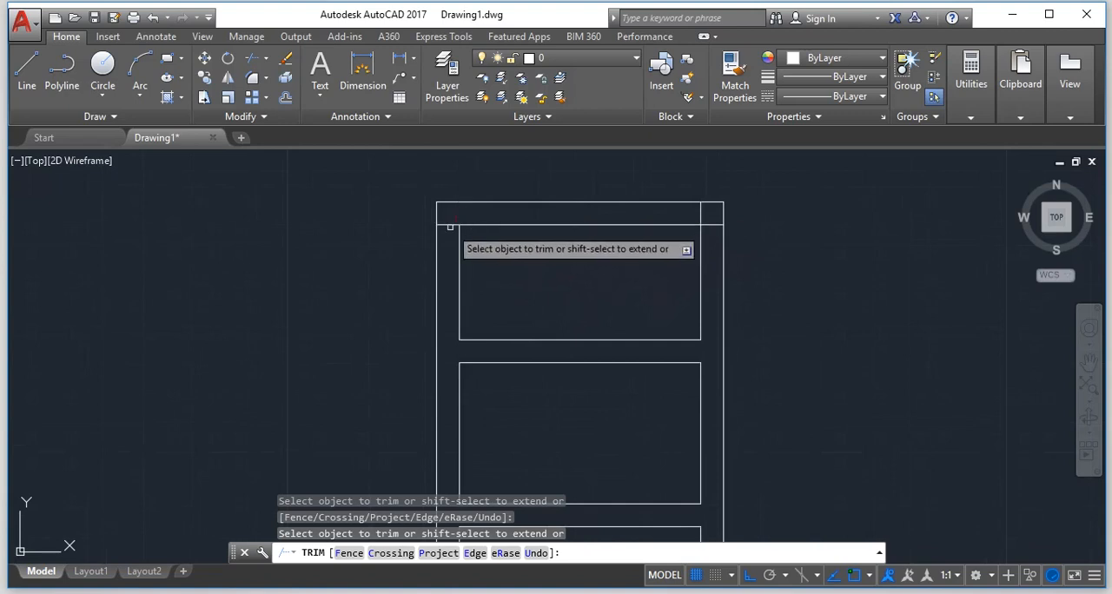
{"action": "left_click", "coordinate": [450, 229]}
{"action": "left_click", "coordinate": [455, 216]}
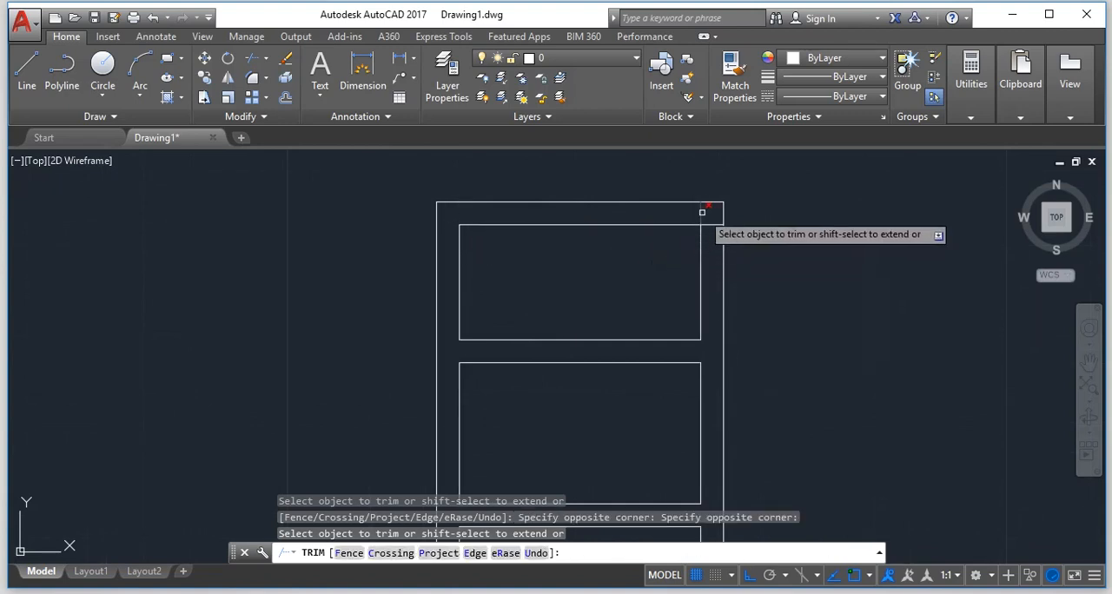
{"action": "scroll", "coordinate": [692, 283], "scroll_direction": "down", "scroll_amount": 4}
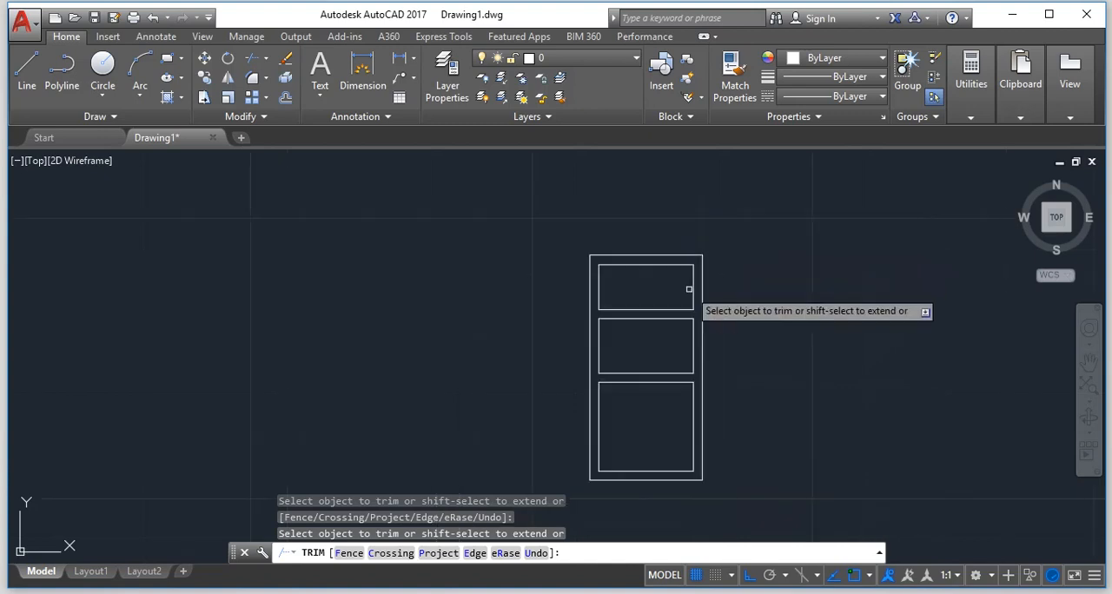
{"action": "scroll", "coordinate": [643, 470], "scroll_direction": "up", "scroll_amount": 2}
{"action": "scroll", "coordinate": [632, 492], "scroll_direction": "up", "scroll_amount": 2}
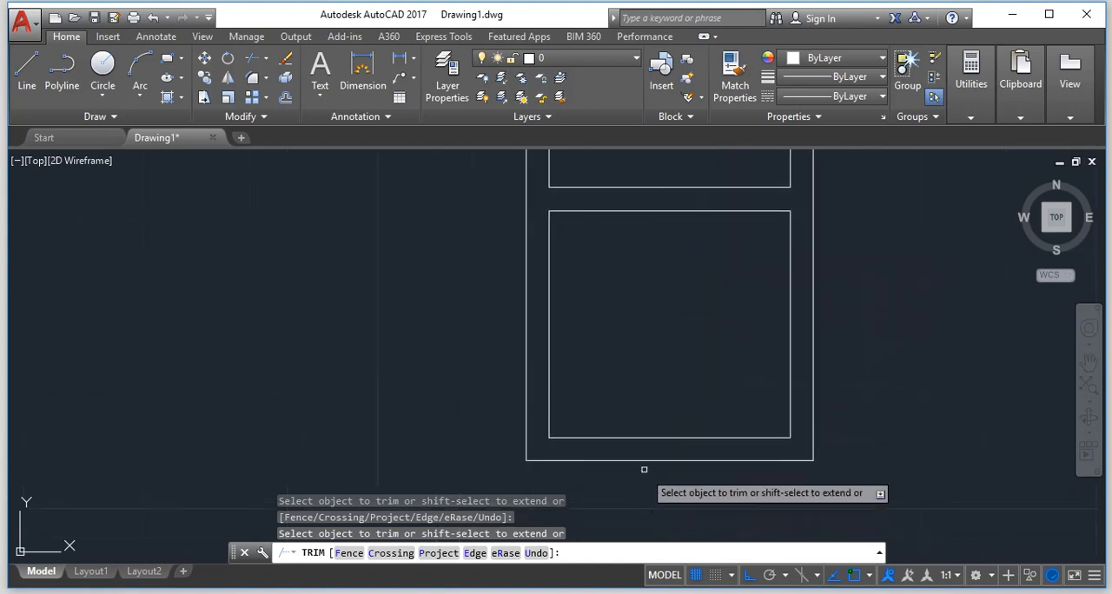
{"action": "key", "text": "Escape"}
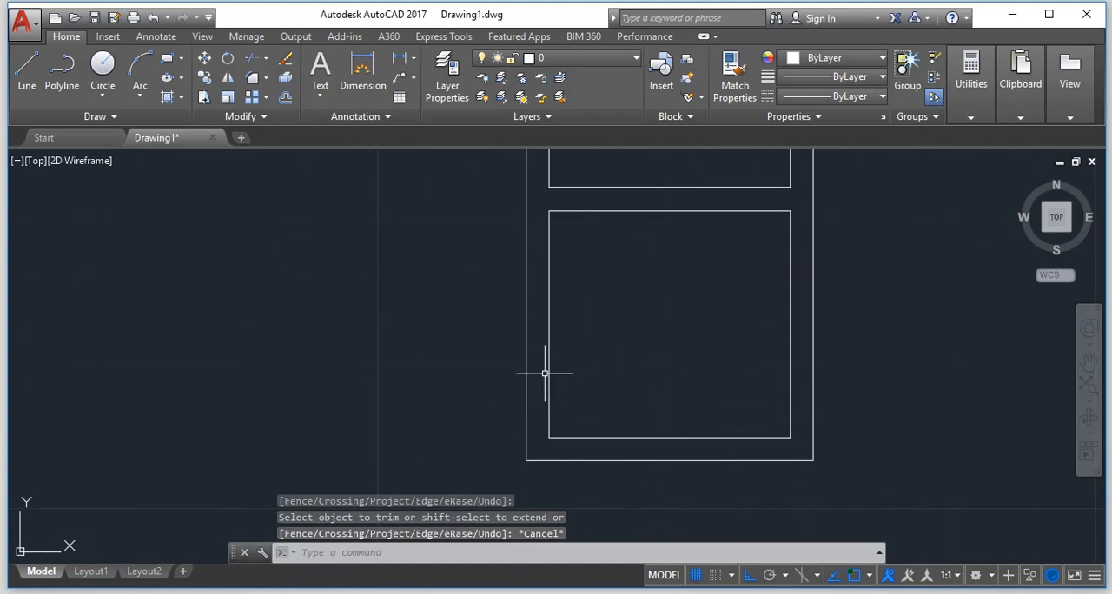
{"action": "key", "text": "Escape"}
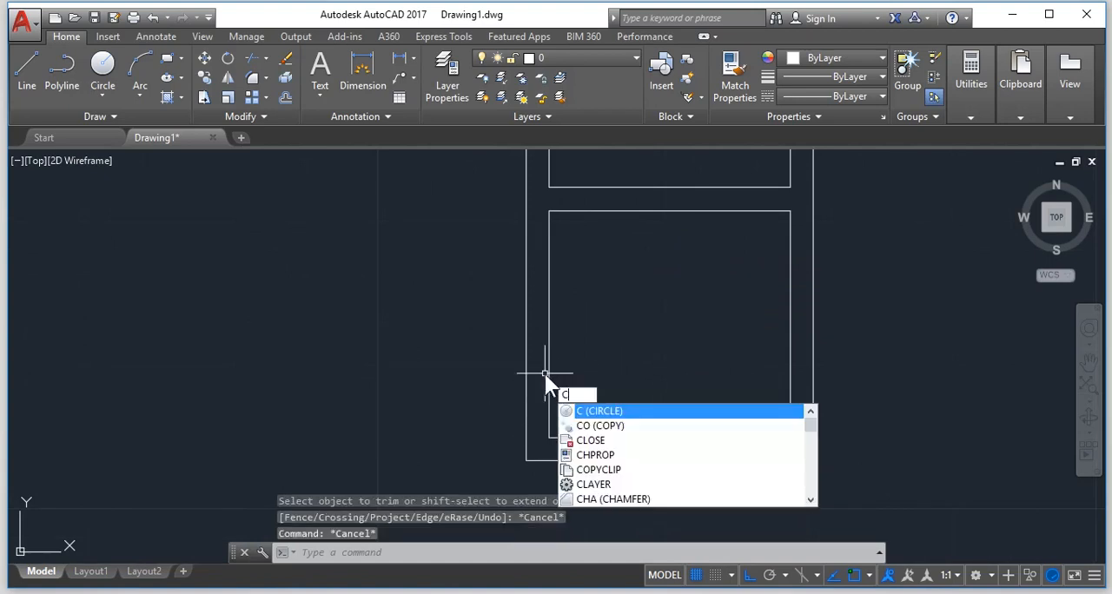
{"action": "key", "text": "Return"}
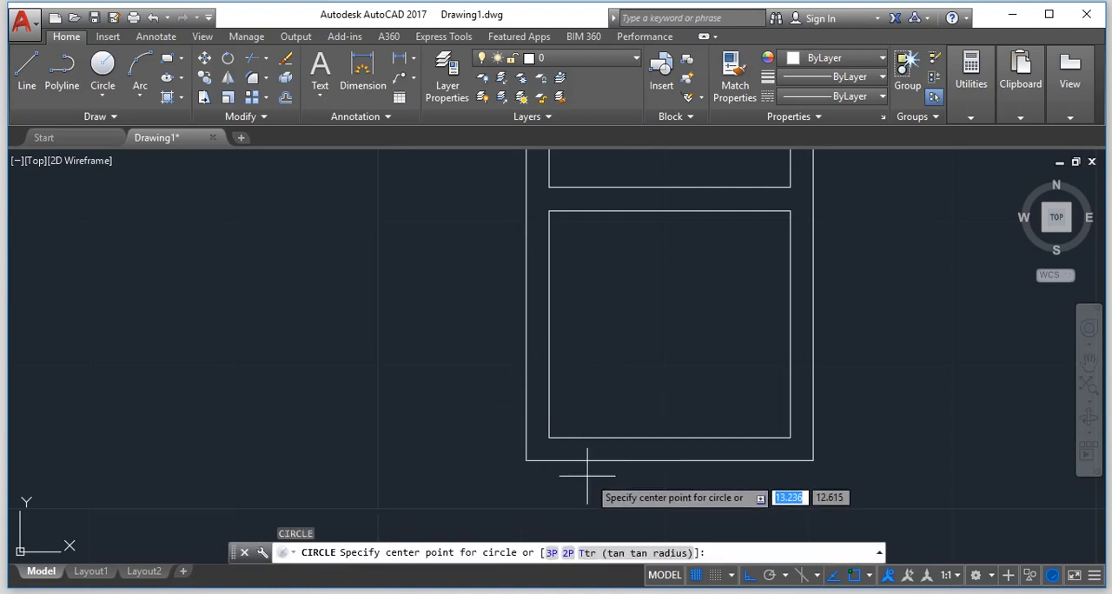
{"action": "left_click", "coordinate": [548, 437]}
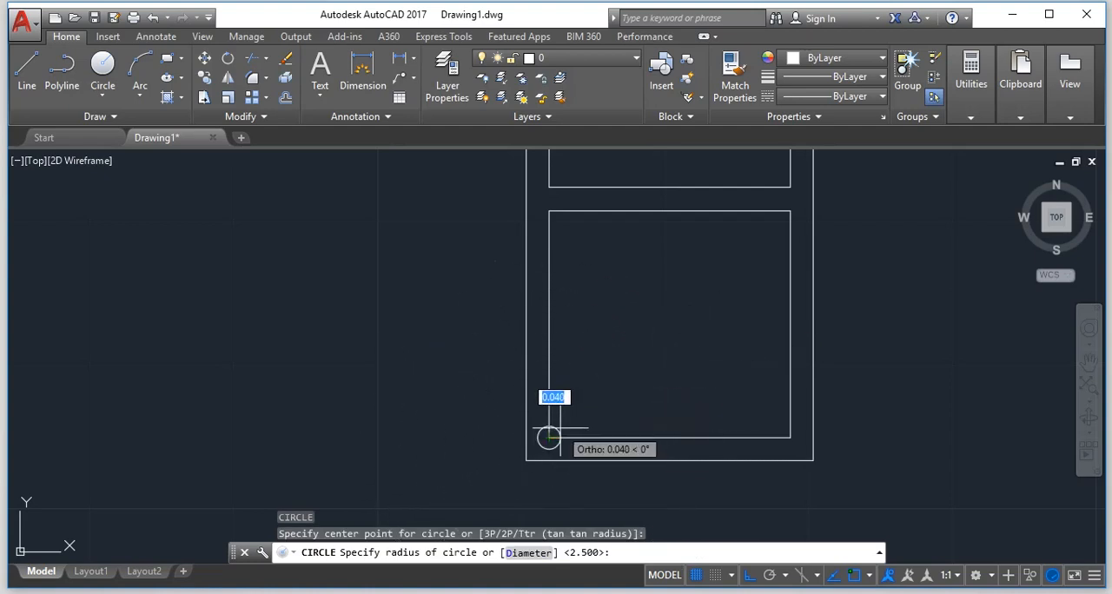
{"action": "key", "text": "Escape"}
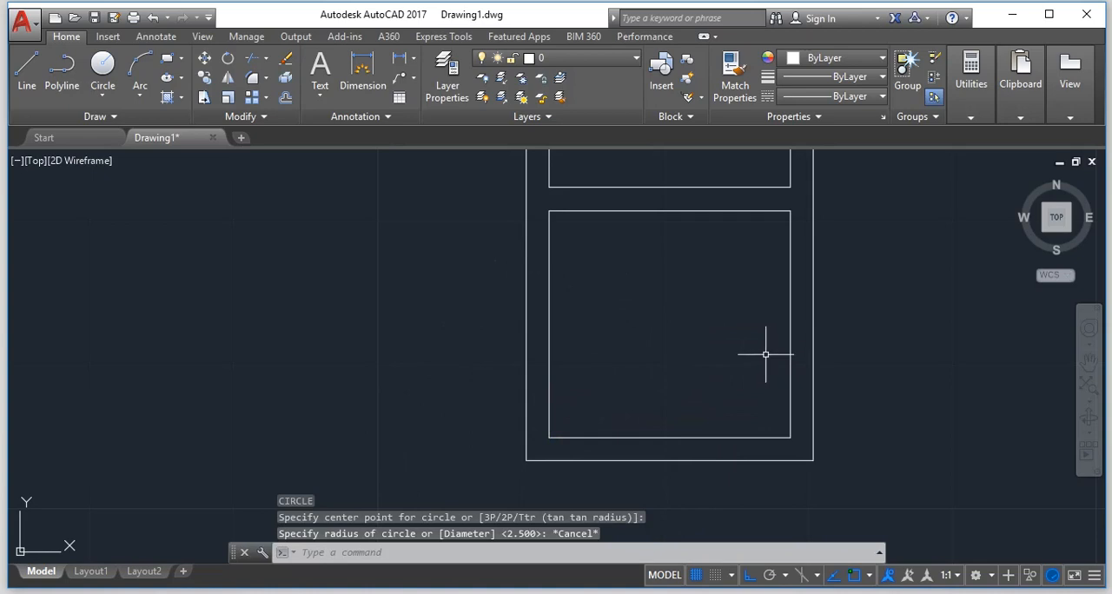
{"action": "type", "text": "c"}
{"action": "key", "text": "Return"}
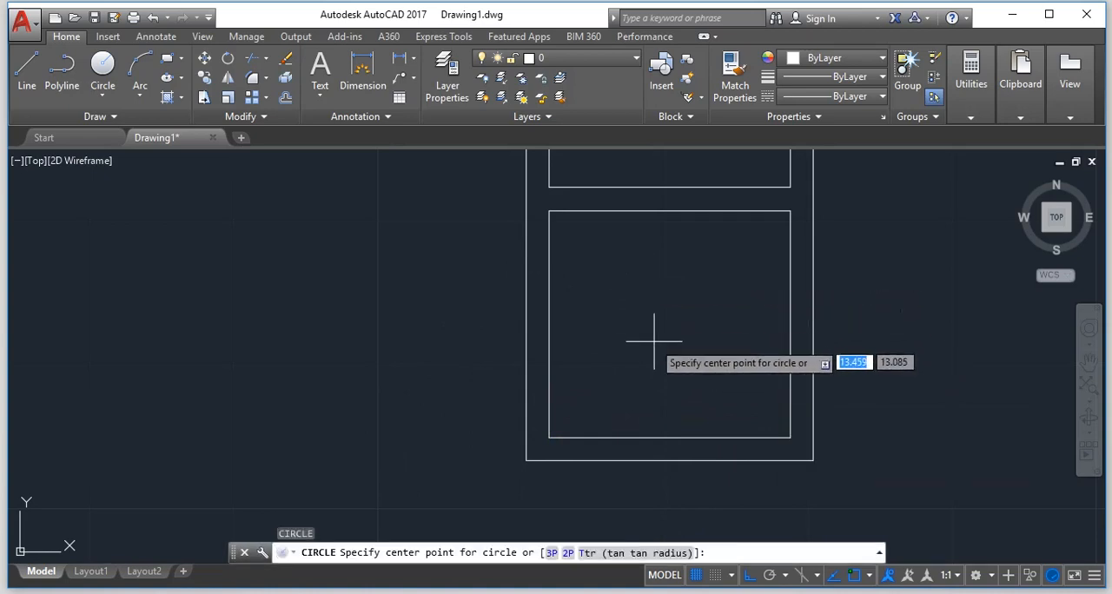
{"action": "left_click", "coordinate": [547, 211]}
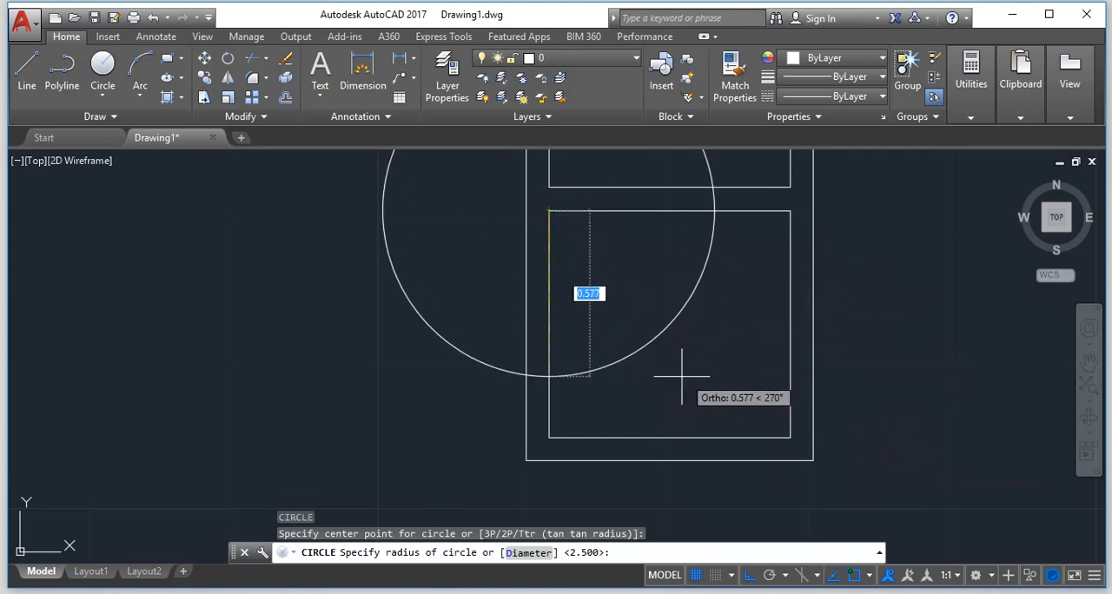
{"action": "type", "text": "D"}
{"action": "key", "text": "Return"}
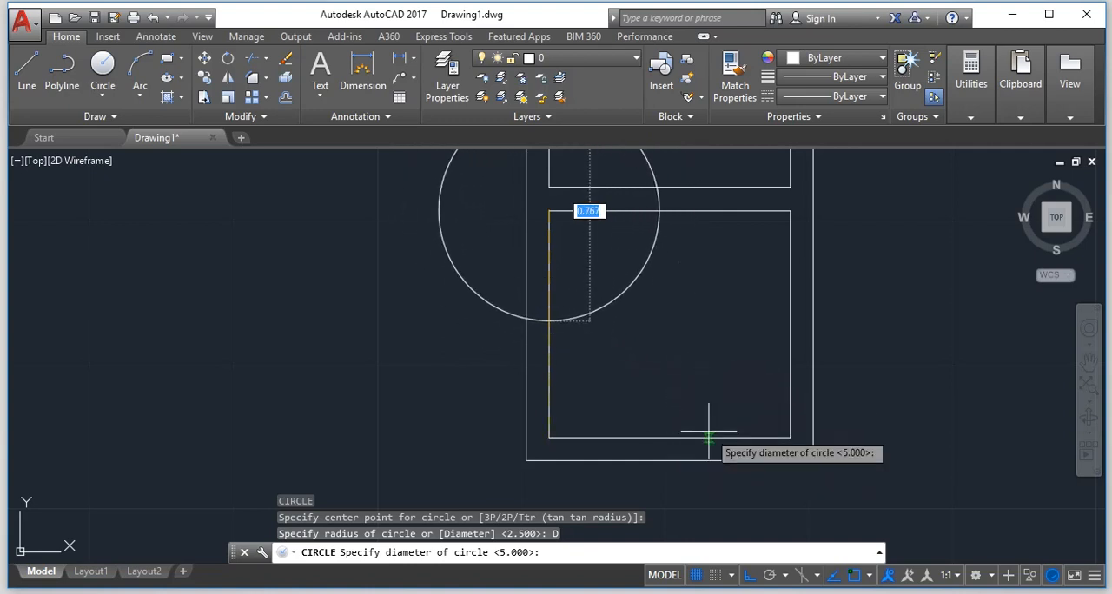
{"action": "key", "text": "Escape"}
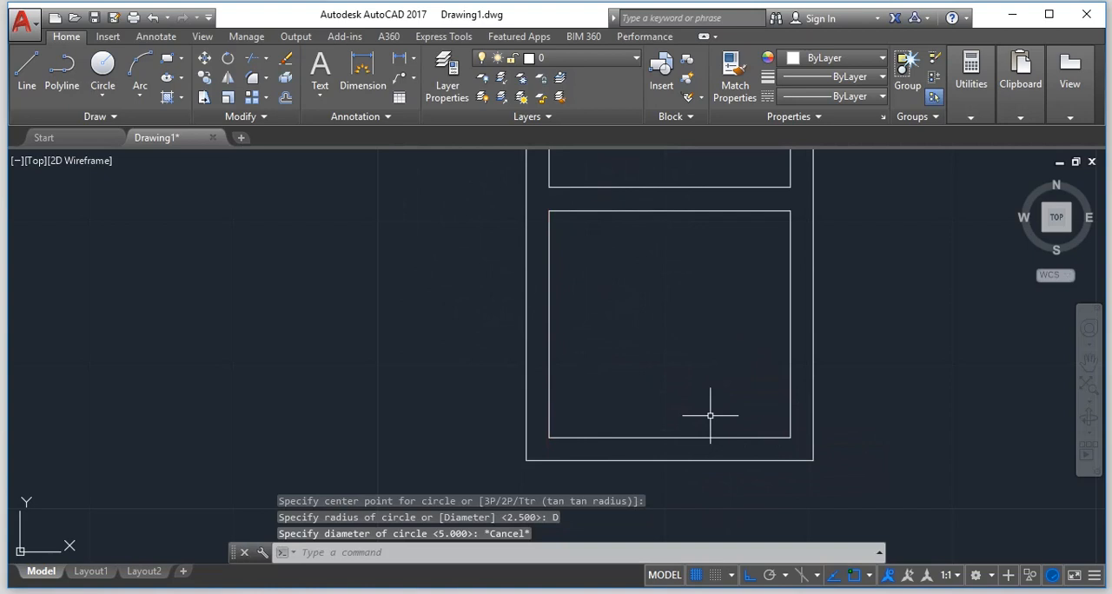
Draw a horizontal line across the lowest panel between the midpoints of its two inner vertical sides.
{"action": "key", "text": "Return"}
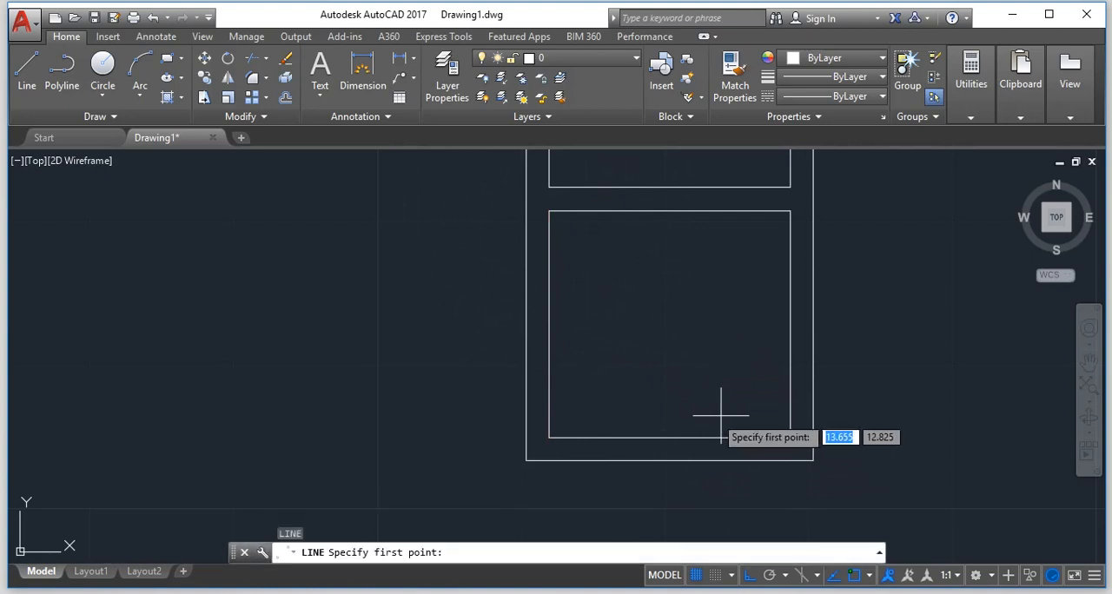
{"action": "left_click", "coordinate": [789, 323]}
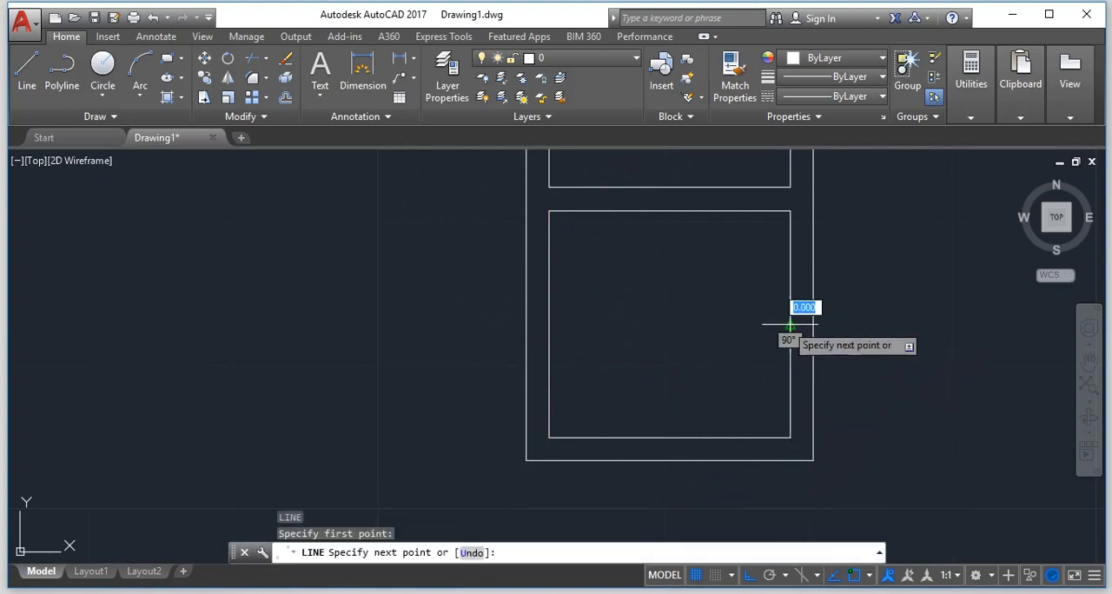
{"action": "left_click", "coordinate": [548, 324]}
{"action": "key", "text": "Return"}
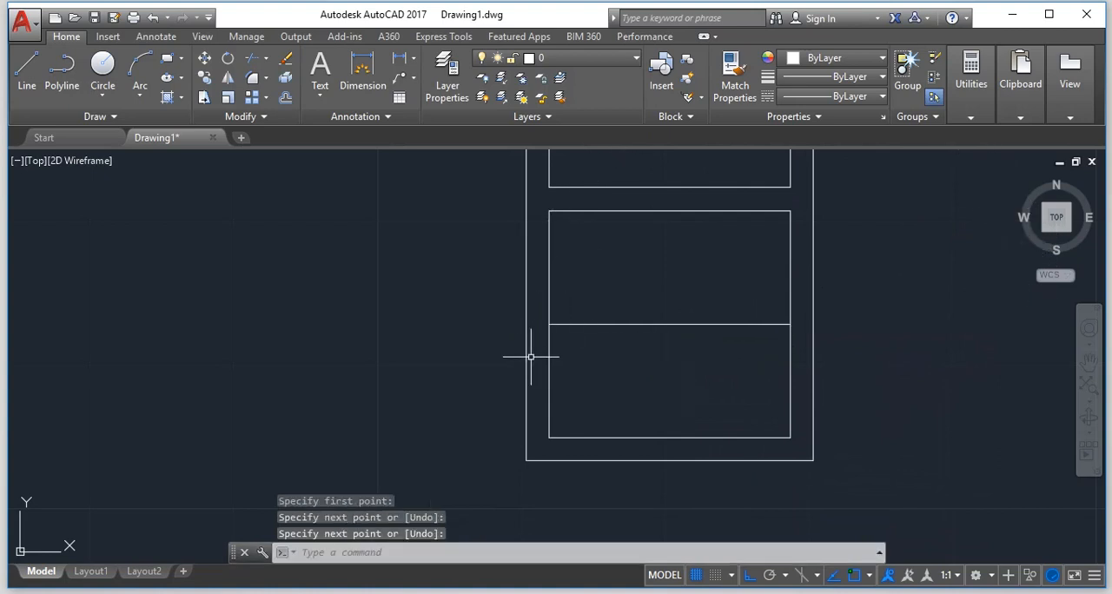
Draw a circle centred on the horizontal line's midpoint, with its radius reaching perpendicularly to the panel's bottom edge.
{"action": "type", "text": "c"}
{"action": "key", "text": "Return"}
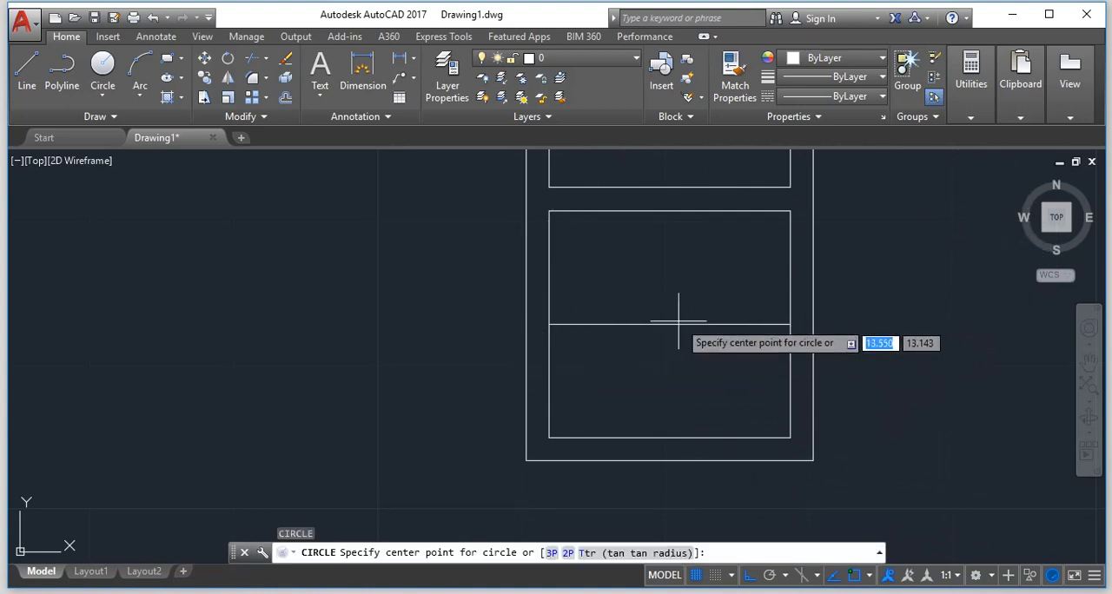
{"action": "left_click", "coordinate": [669, 325]}
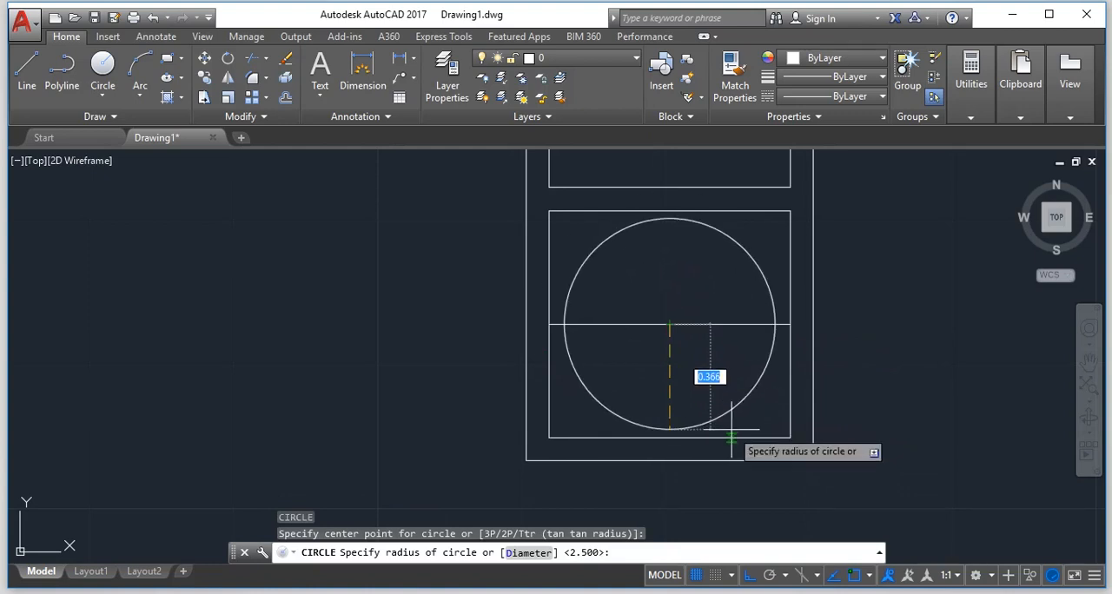
{"action": "left_click", "coordinate": [669, 437]}
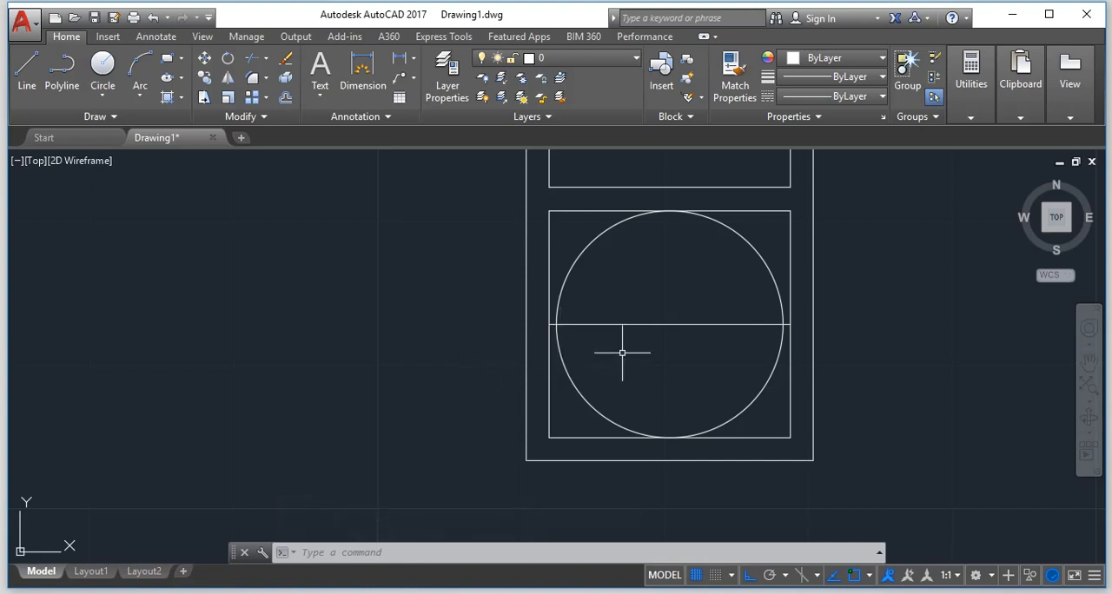
{"action": "key", "text": "Escape"}
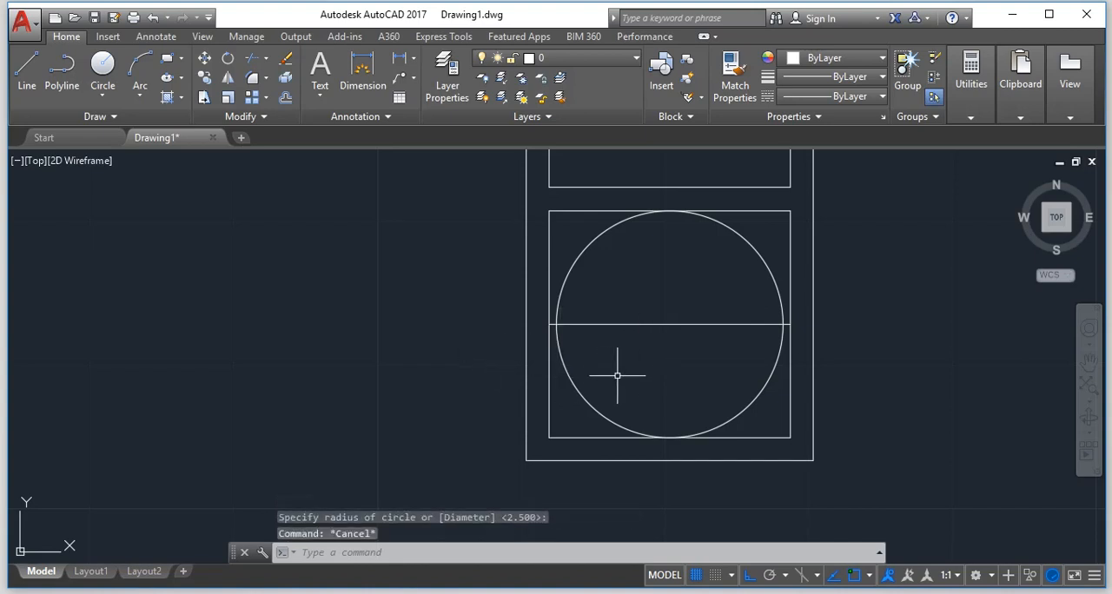
{"action": "type", "text": "F"}
{"action": "key", "text": "Return"}
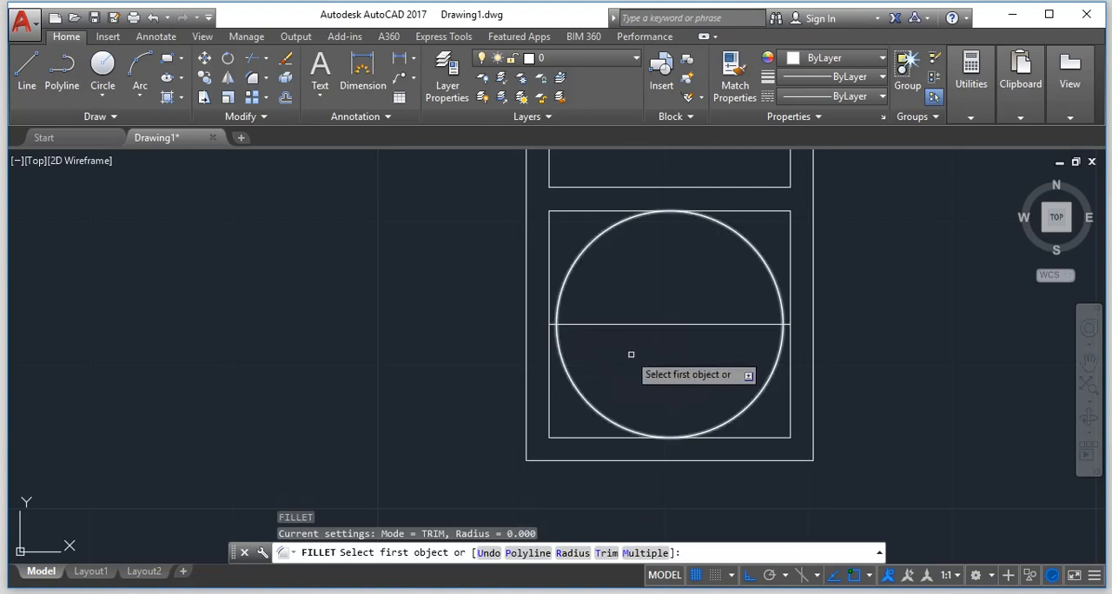
{"action": "key", "text": "Escape"}
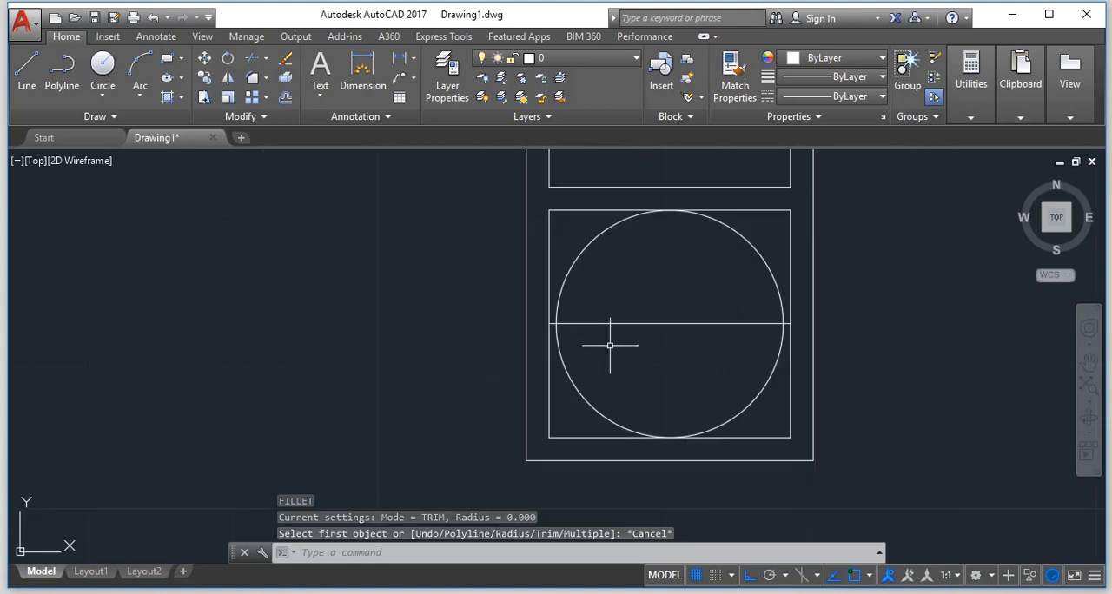
{"action": "key", "text": "Escape"}
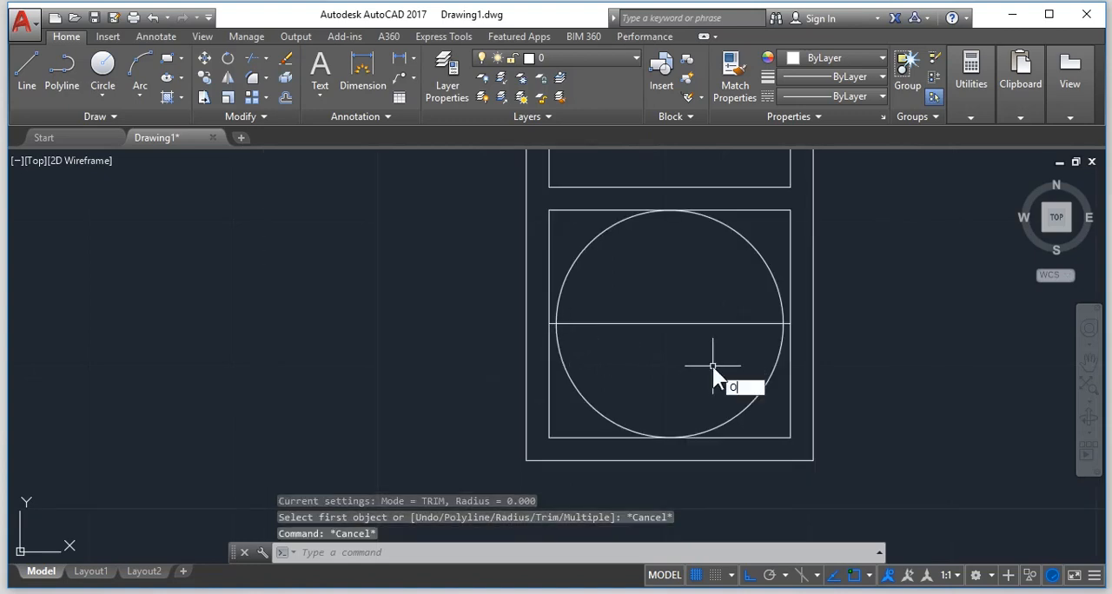
{"action": "key", "text": "Return"}
{"action": "scroll", "coordinate": [807, 321], "scroll_direction": "up", "scroll_amount": 5}
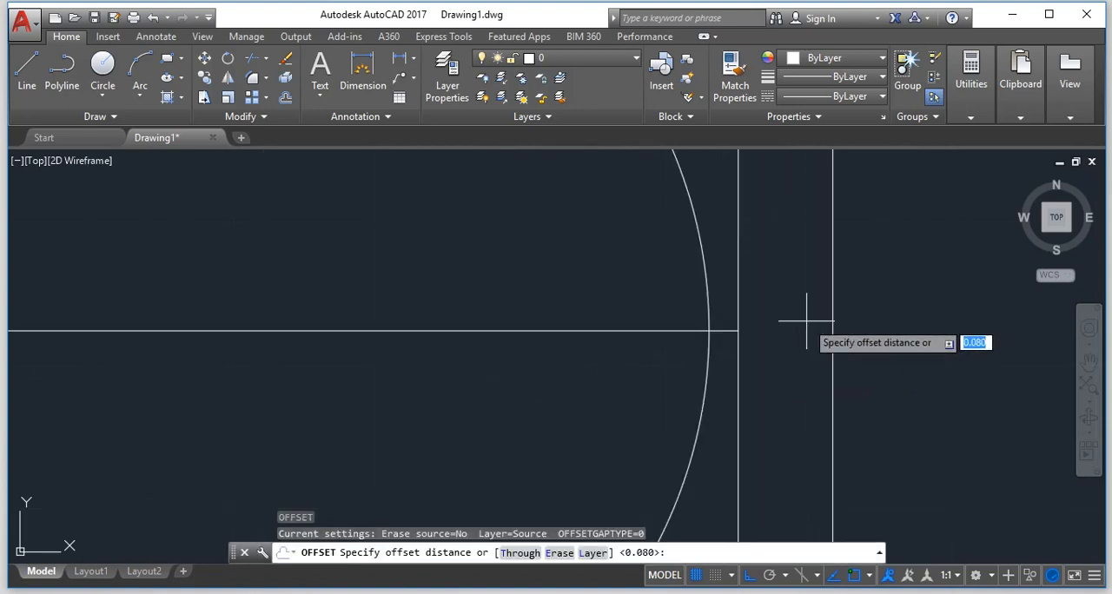
{"action": "scroll", "coordinate": [659, 340], "scroll_direction": "down", "scroll_amount": 5}
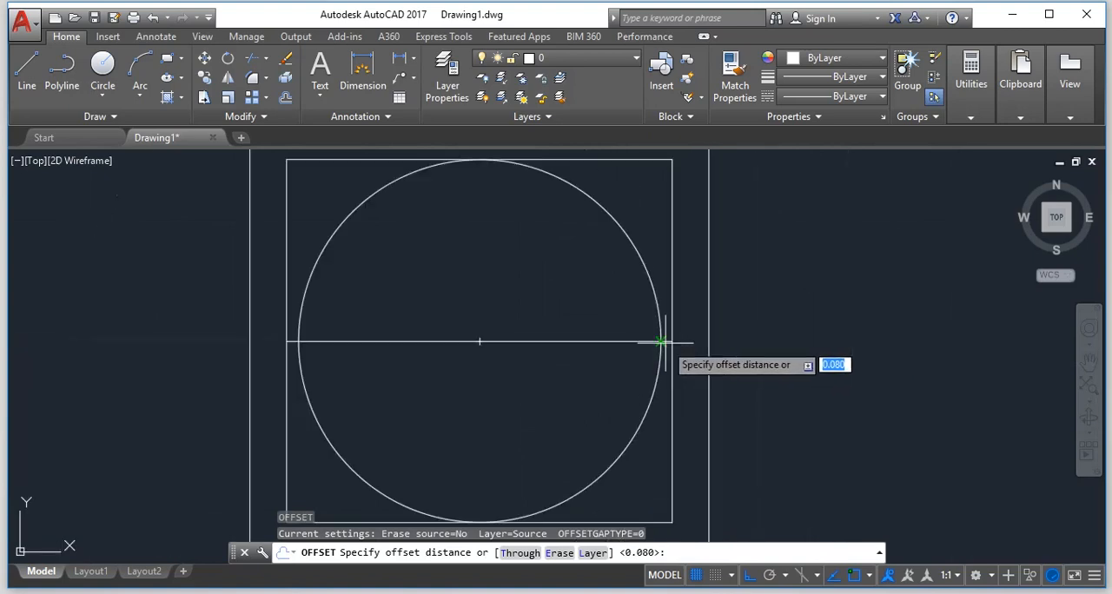
{"action": "scroll", "coordinate": [664, 339], "scroll_direction": "down", "scroll_amount": 2}
{"action": "scroll", "coordinate": [665, 298], "scroll_direction": "up", "scroll_amount": 5}
{"action": "scroll", "coordinate": [655, 272], "scroll_direction": "down", "scroll_amount": 3}
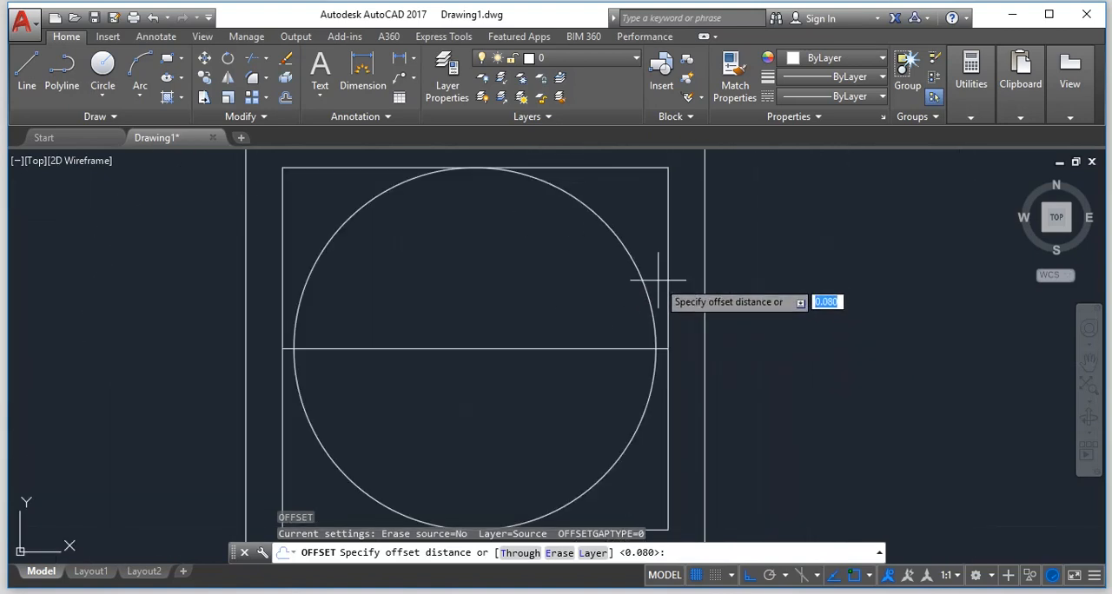
{"action": "key", "text": "Escape"}
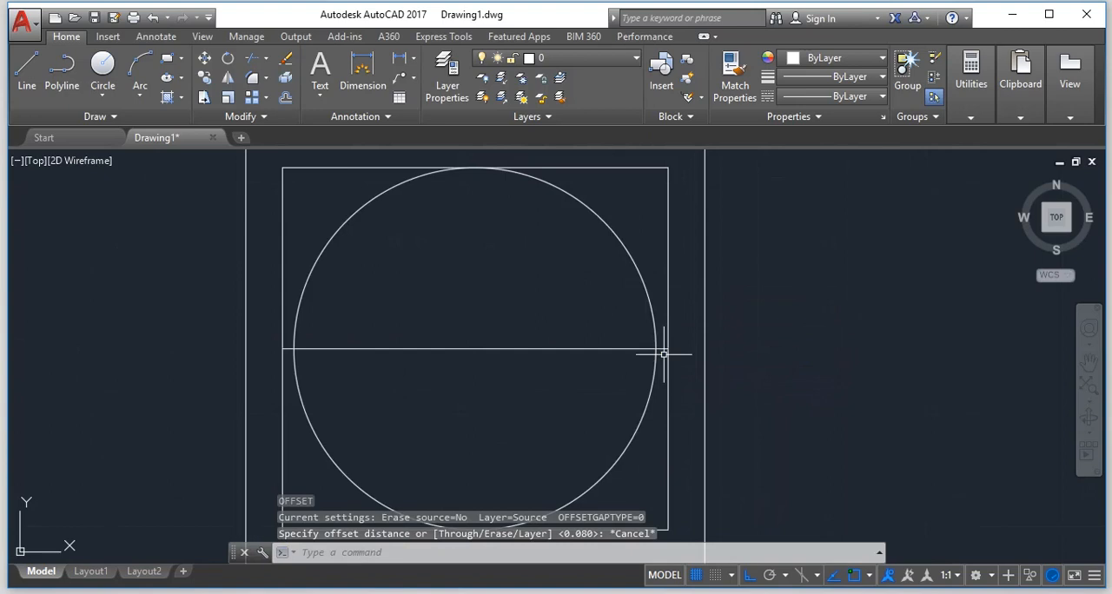
{"action": "scroll", "coordinate": [663, 354], "scroll_direction": "down", "scroll_amount": 4}
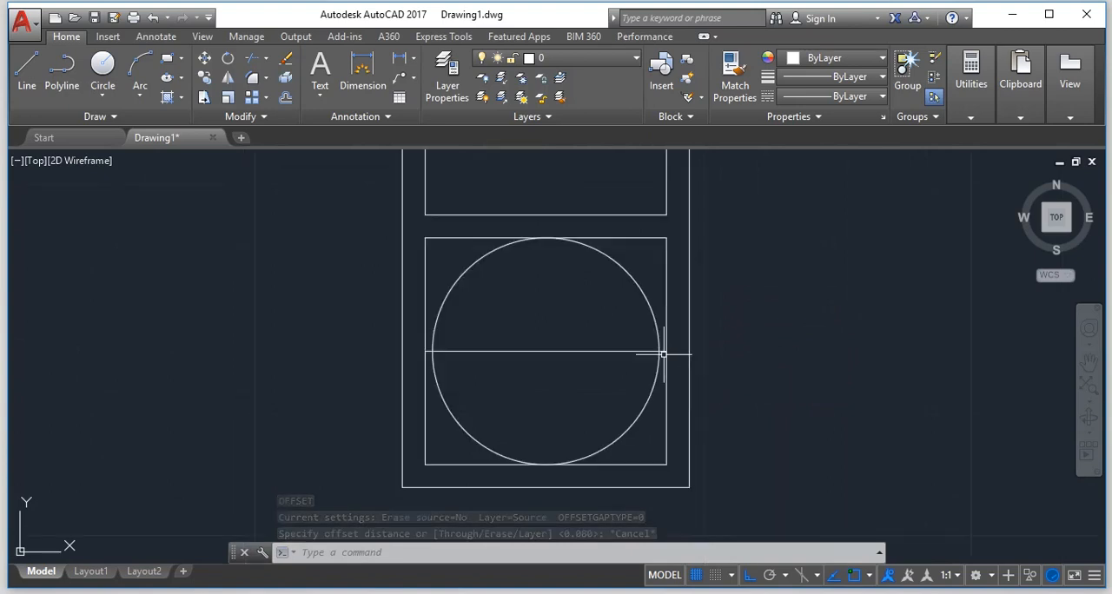
{"action": "scroll", "coordinate": [652, 363], "scroll_direction": "up", "scroll_amount": 6}
{"action": "scroll", "coordinate": [649, 375], "scroll_direction": "down", "scroll_amount": 4}
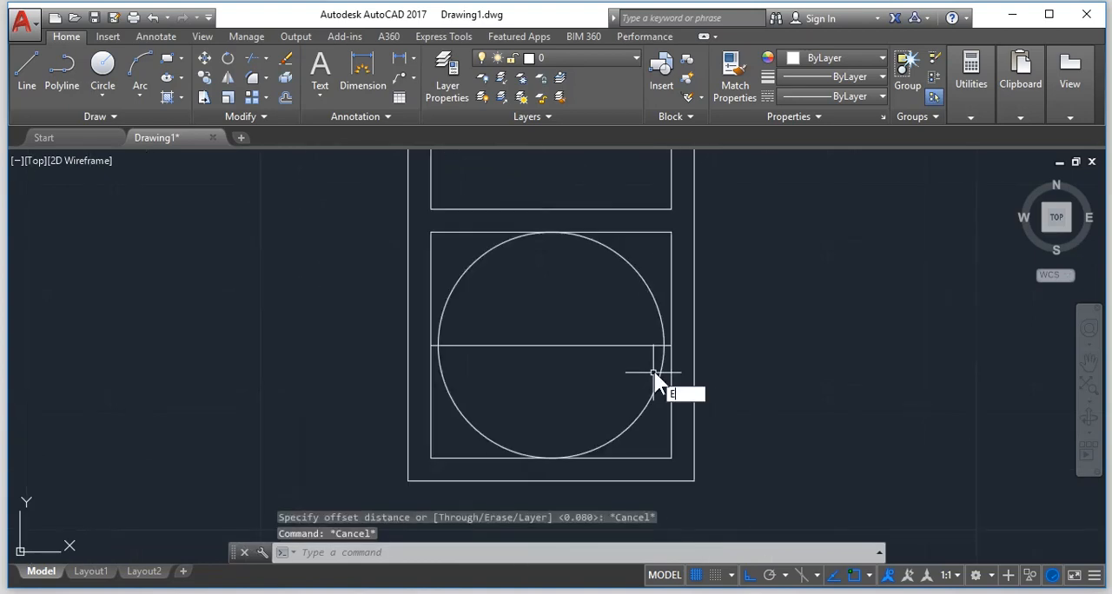
Erase the circle inside the lowest panel.
{"action": "key", "text": "Return"}
{"action": "left_click", "coordinate": [657, 314]}
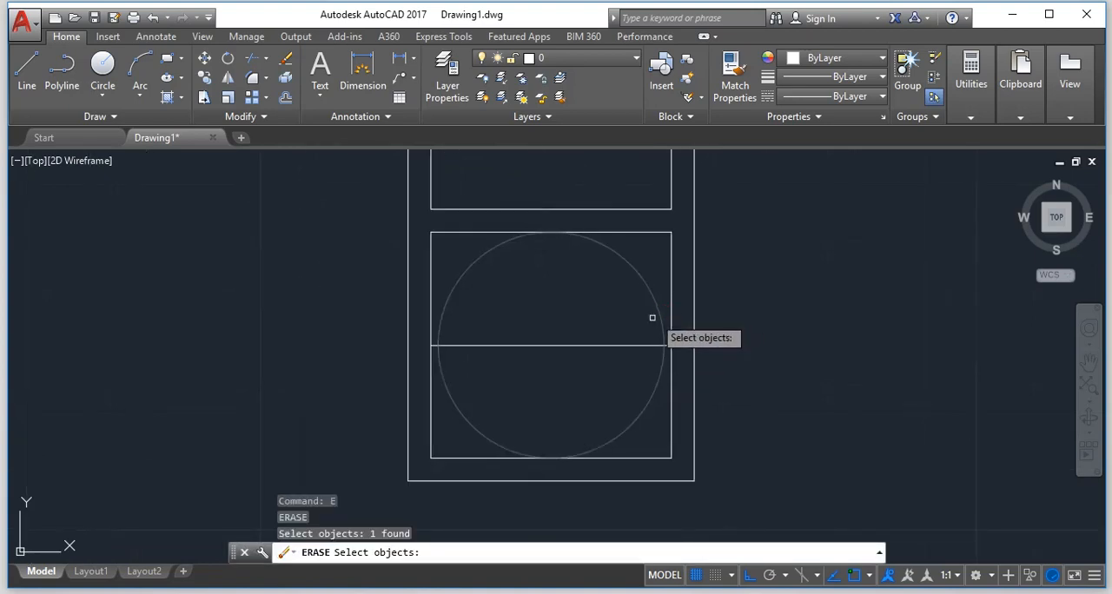
{"action": "key", "text": "Return"}
{"action": "key", "text": "Escape"}
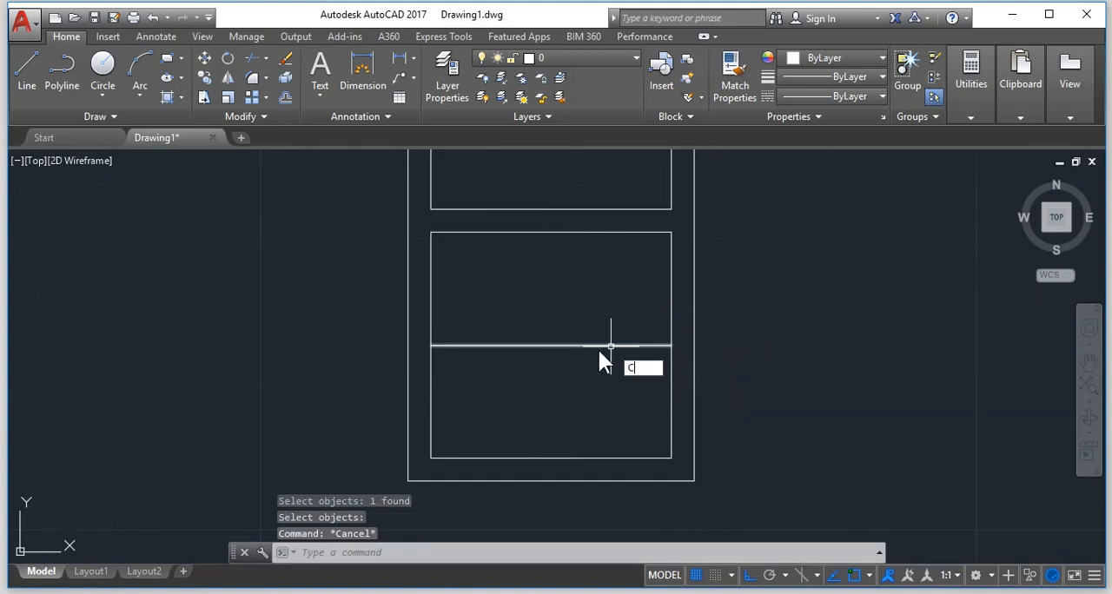
Draw a circle of radius 0.420 centred on the horizontal line's midpoint, reaching the line's end on the panel's vertical side.
{"action": "key", "text": "Return"}
{"action": "left_click", "coordinate": [551, 346]}
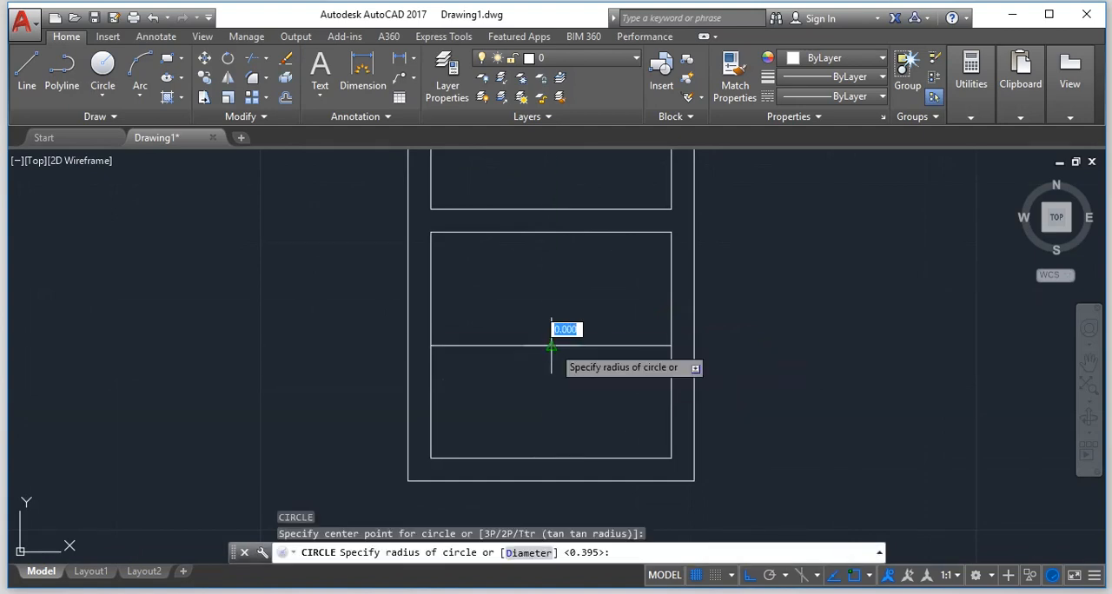
{"action": "left_click", "coordinate": [671, 345]}
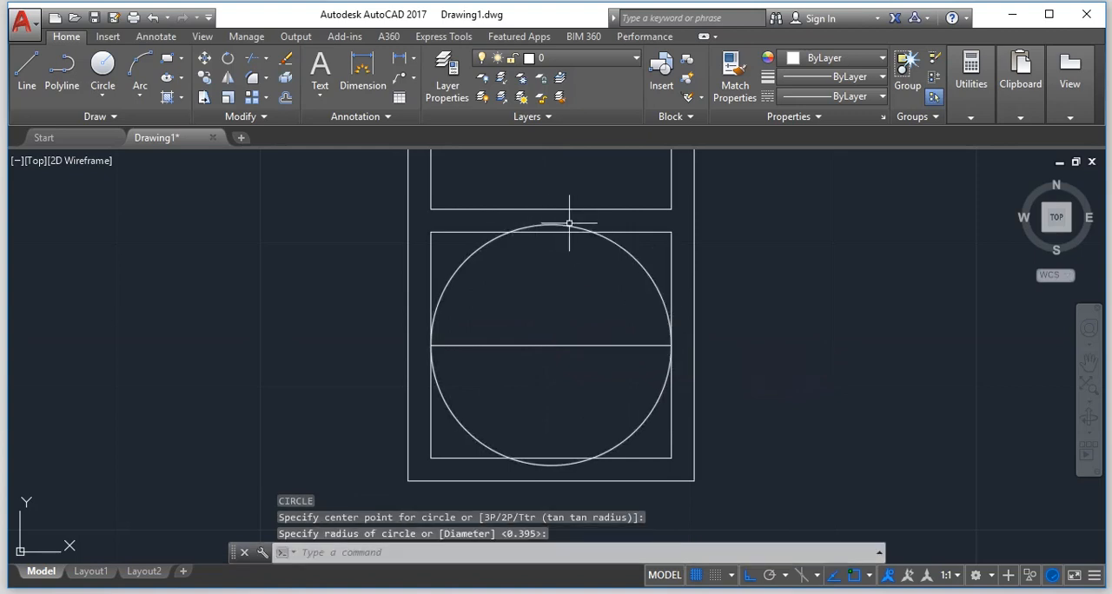
{"action": "key", "text": "Escape"}
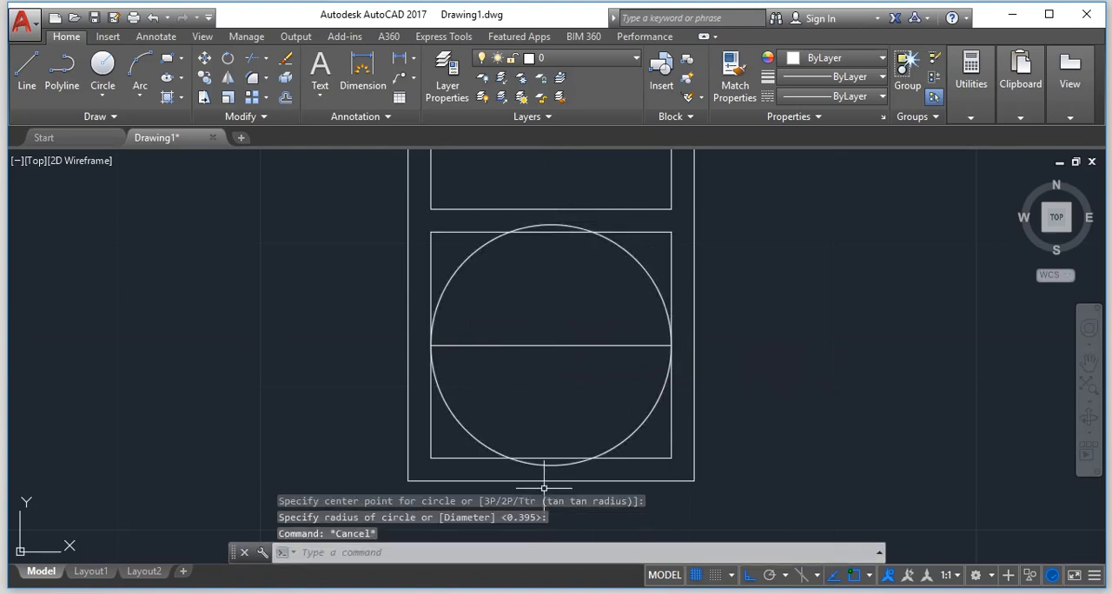
Trim the circle's arcs that extend beyond the panel's bottom and top edges, using all objects as cutting edges.
{"action": "type", "text": "TR"}
{"action": "key", "text": "Return"}
{"action": "key", "text": "Return"}
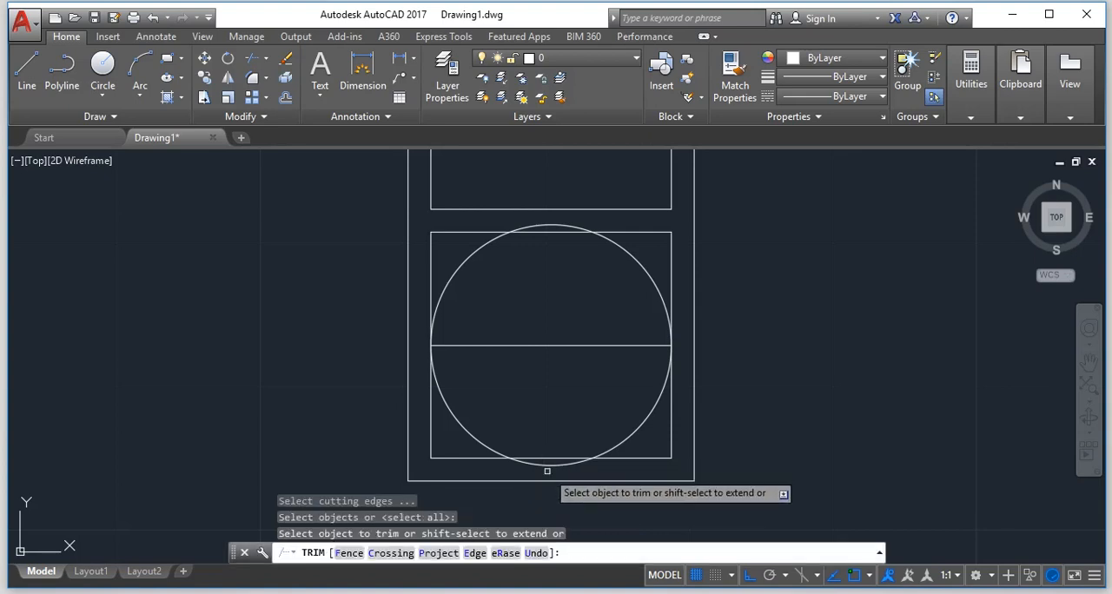
{"action": "left_click", "coordinate": [548, 465]}
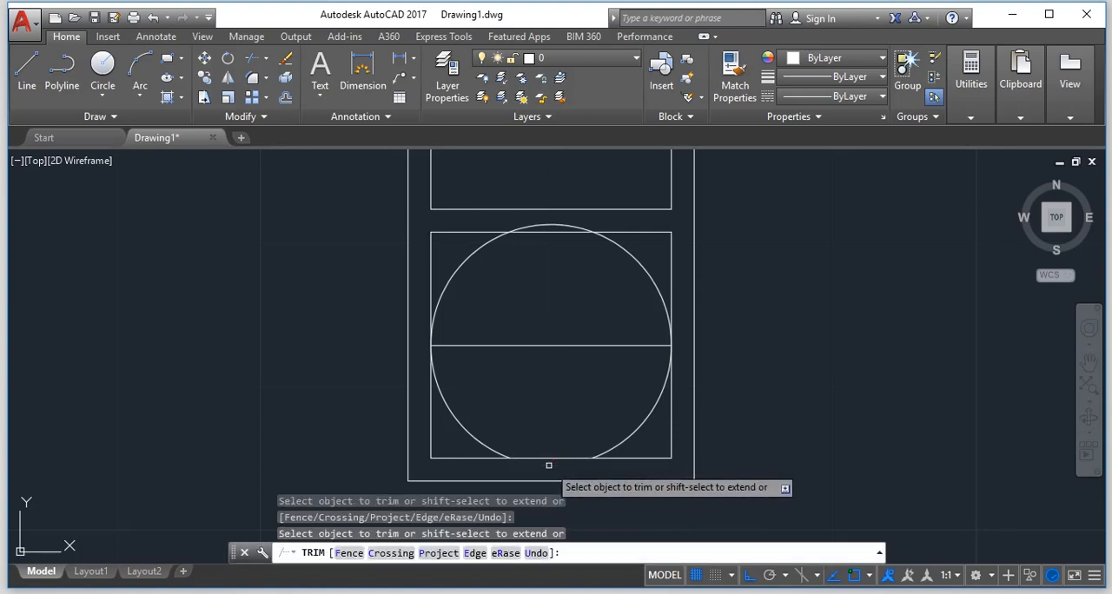
{"action": "left_click", "coordinate": [561, 228]}
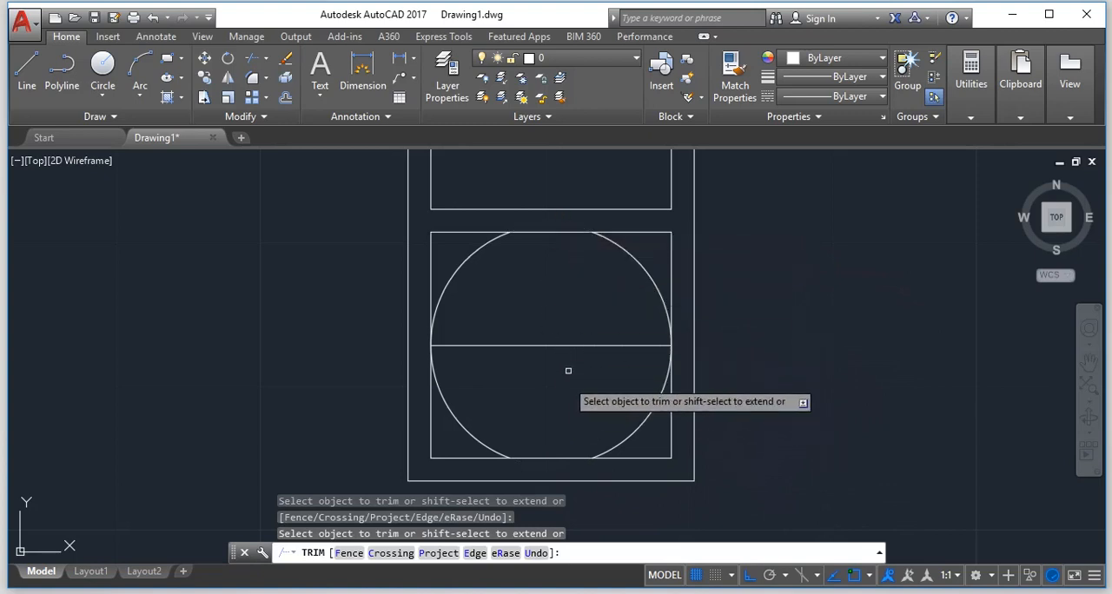
{"action": "key", "text": "Escape"}
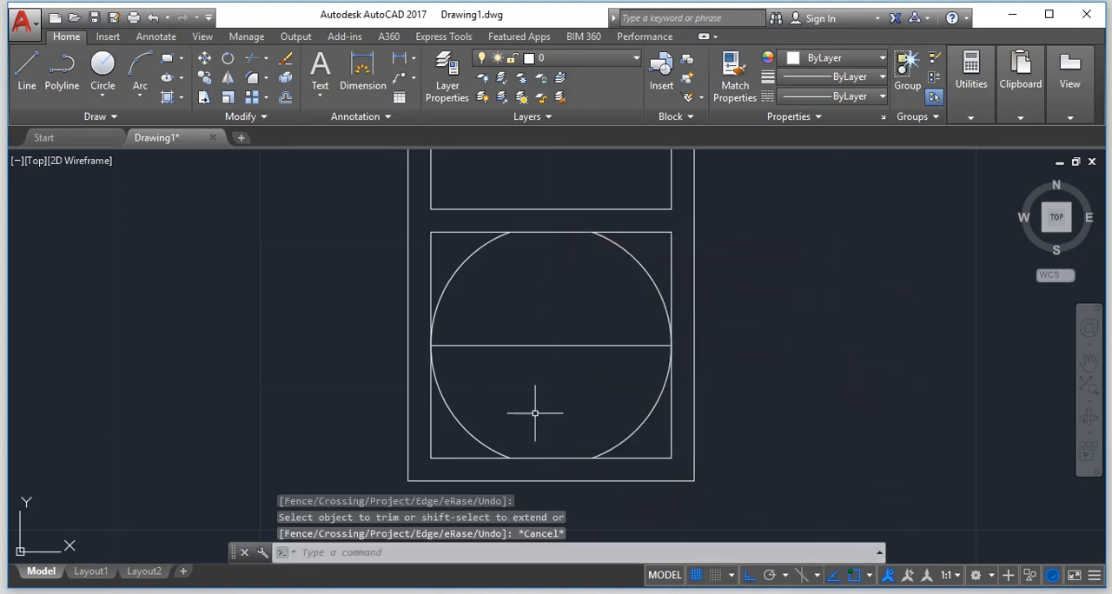
Erase the horizontal construction line running through the middle of the trimmed circle.
{"action": "type", "text": "e"}
{"action": "key", "text": "Return"}
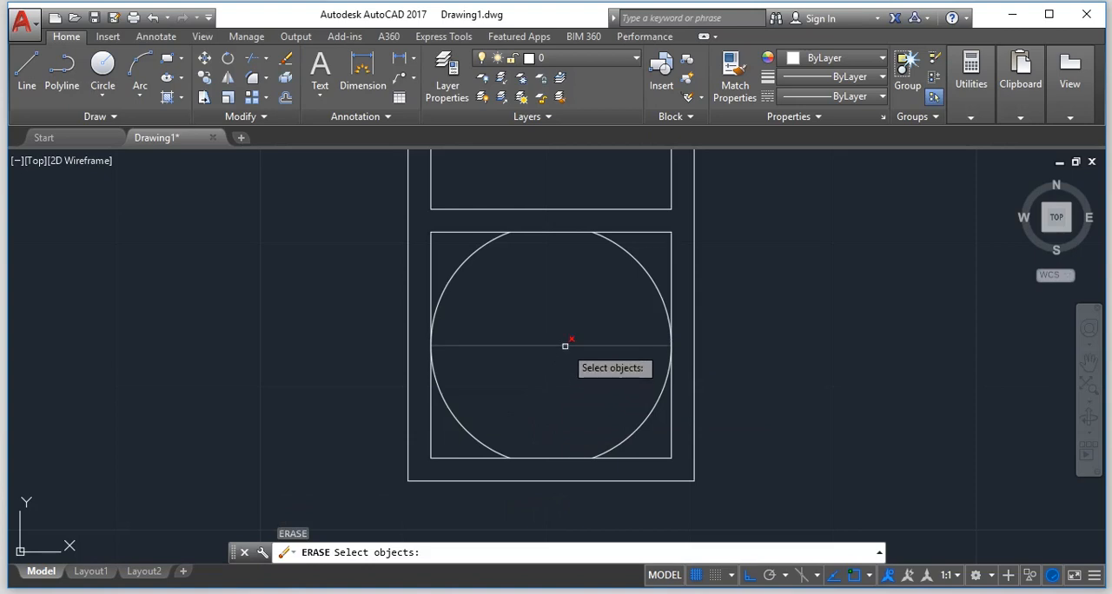
{"action": "left_click", "coordinate": [566, 345]}
{"action": "key", "text": "Return"}
{"action": "key", "text": "Return"}
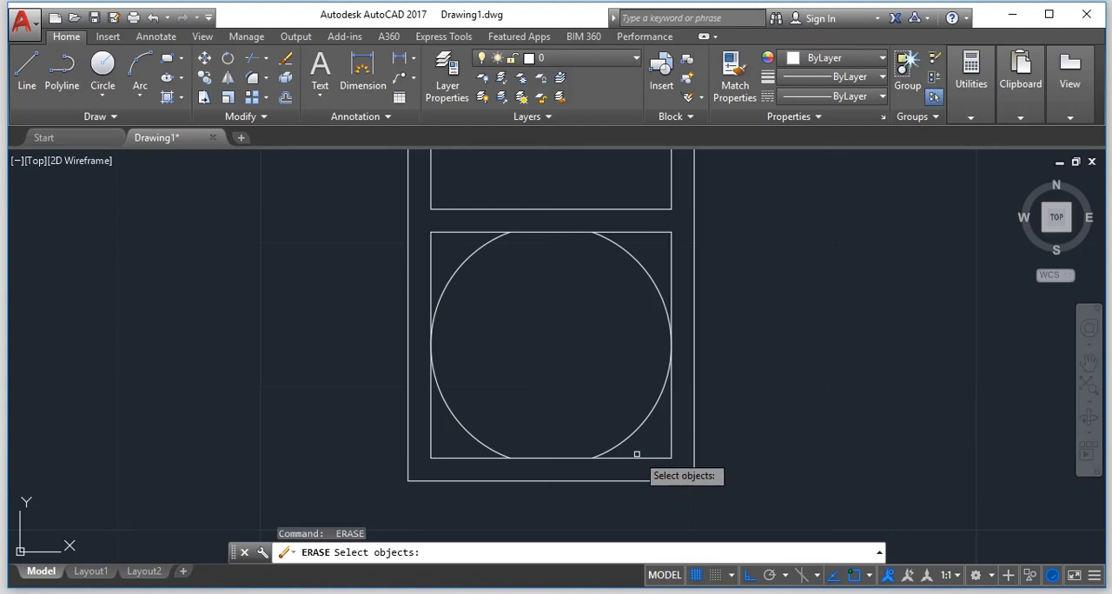
{"action": "scroll", "coordinate": [641, 450], "scroll_direction": "down", "scroll_amount": 2}
{"action": "scroll", "coordinate": [647, 449], "scroll_direction": "down", "scroll_amount": 3}
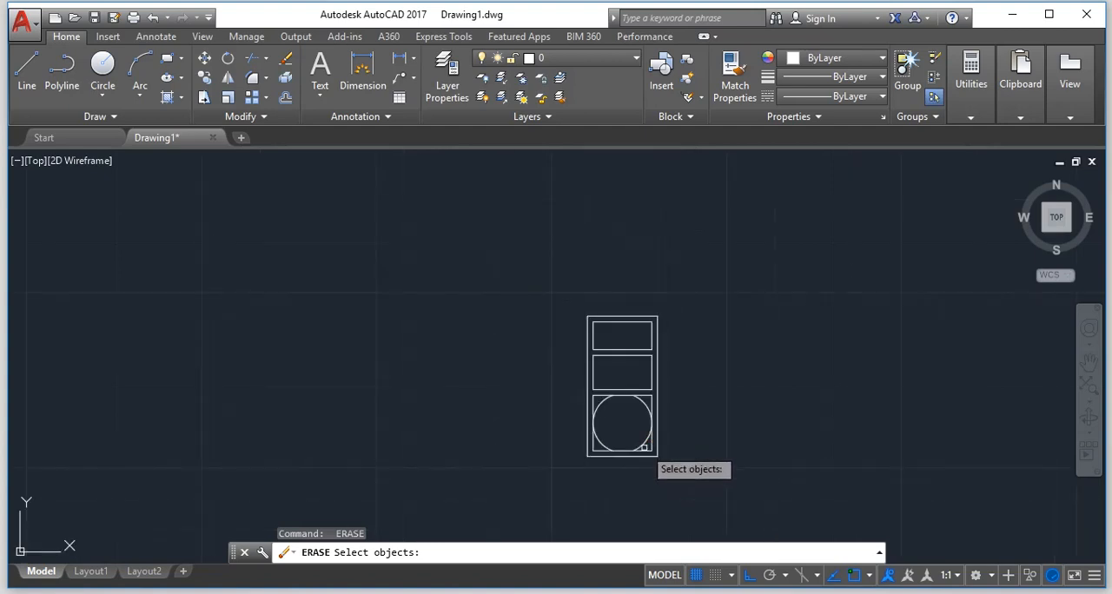
{"action": "scroll", "coordinate": [570, 395], "scroll_direction": "up", "scroll_amount": 5}
{"action": "scroll", "coordinate": [575, 395], "scroll_direction": "down", "scroll_amount": 4}
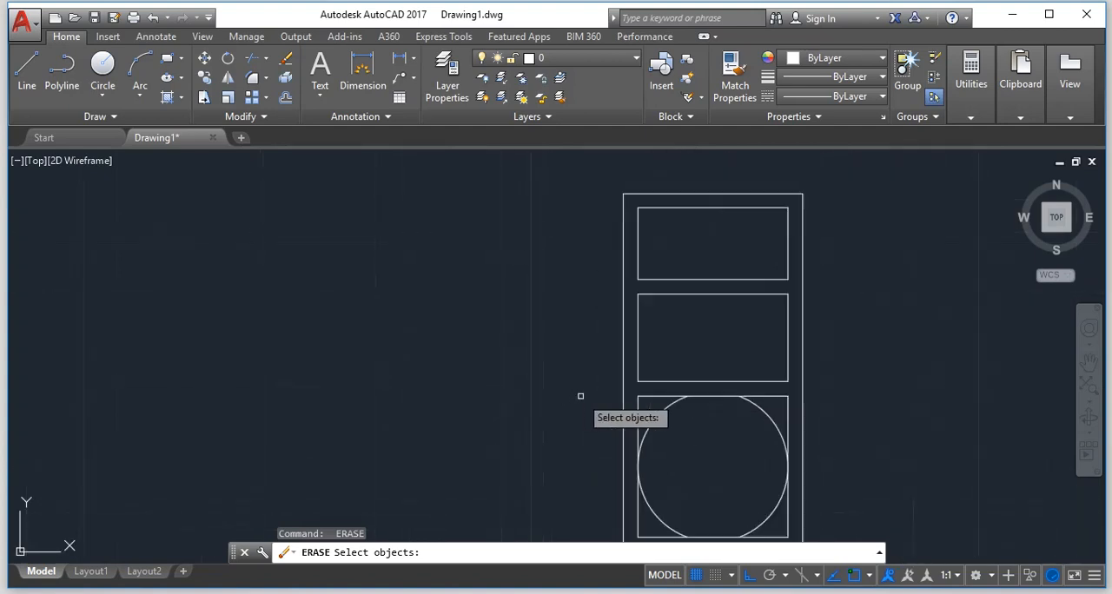
{"action": "scroll", "coordinate": [580, 394], "scroll_direction": "up", "scroll_amount": 4}
{"action": "scroll", "coordinate": [583, 395], "scroll_direction": "down", "scroll_amount": 5}
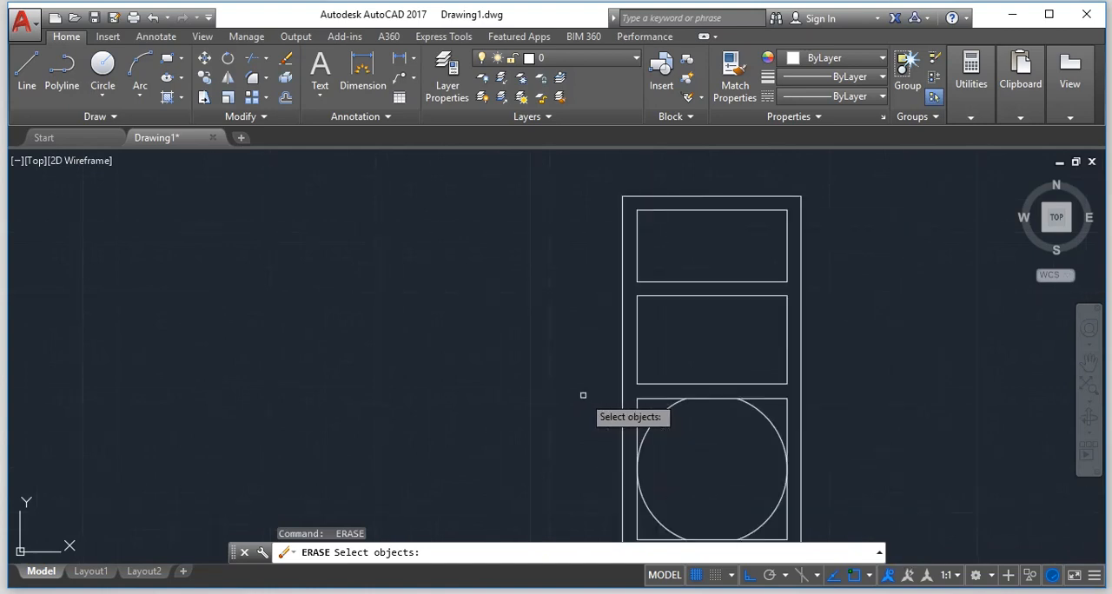
{"action": "scroll", "coordinate": [592, 410], "scroll_direction": "up", "scroll_amount": 2}
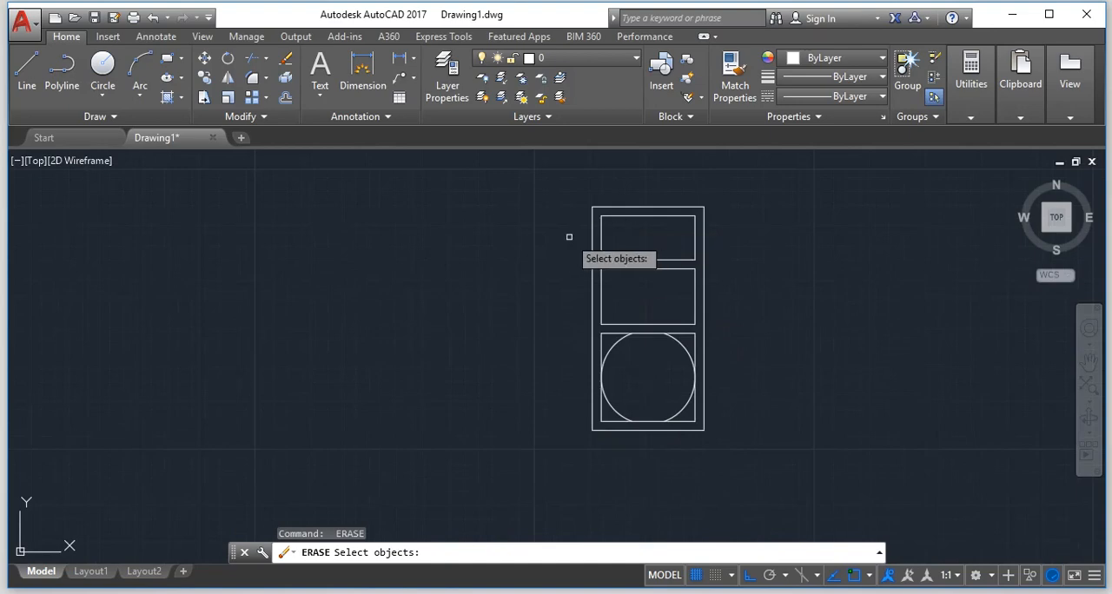
{"action": "scroll", "coordinate": [567, 235], "scroll_direction": "down", "scroll_amount": 4}
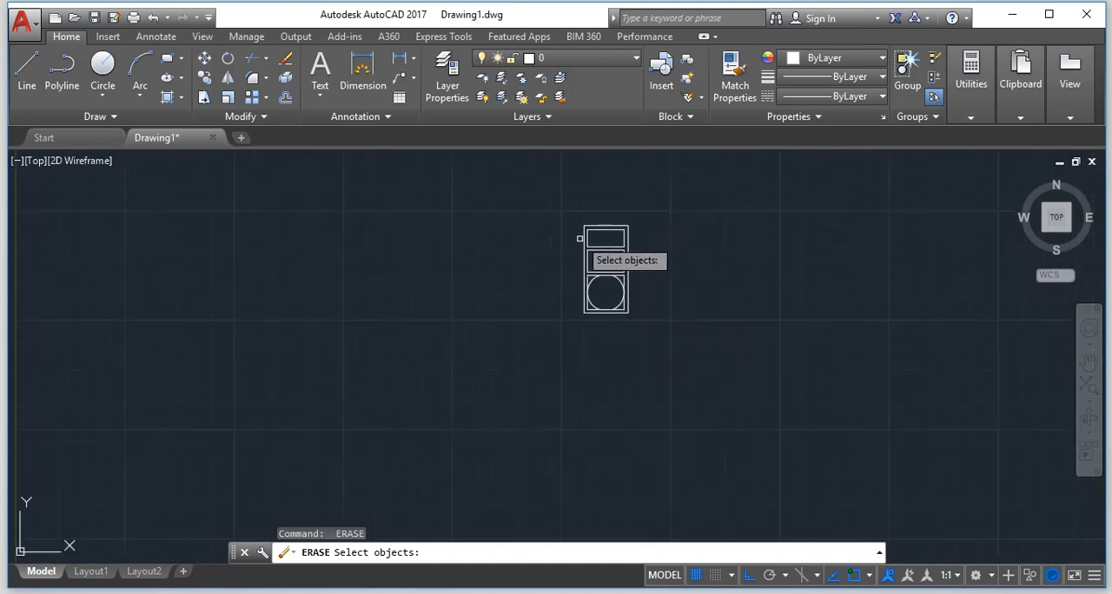
Draw a circle of radius 0.15 in the empty area beside the panelled frame.
{"action": "scroll", "coordinate": [580, 239], "scroll_direction": "down", "scroll_amount": 4}
{"action": "scroll", "coordinate": [281, 254], "scroll_direction": "up", "scroll_amount": 4}
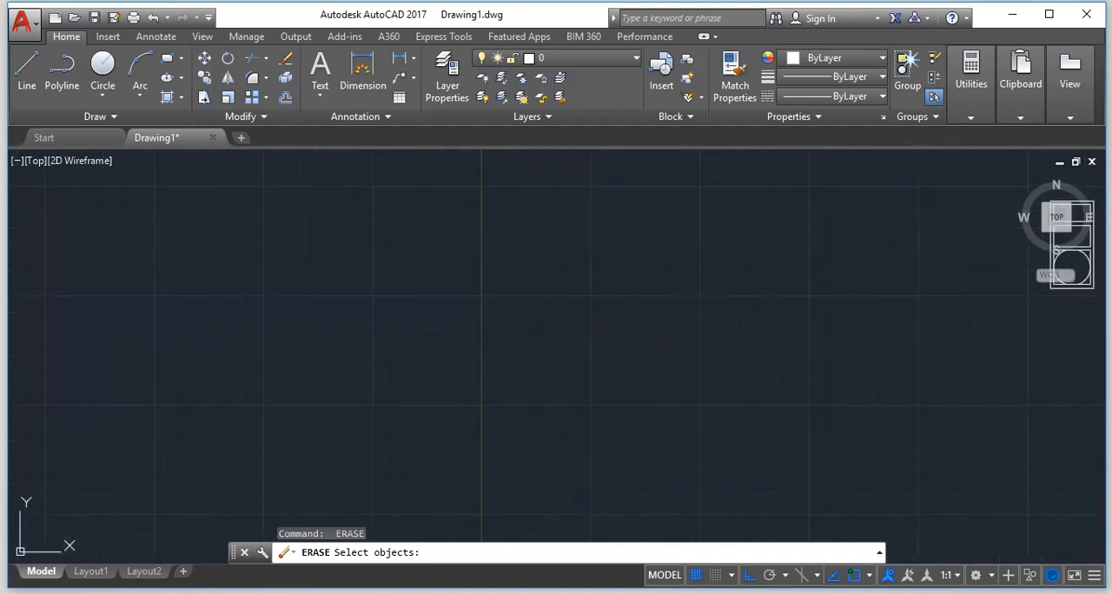
{"action": "key", "text": "Escape"}
{"action": "type", "text": "c"}
{"action": "key", "text": "Return"}
{"action": "left_click", "coordinate": [539, 291]}
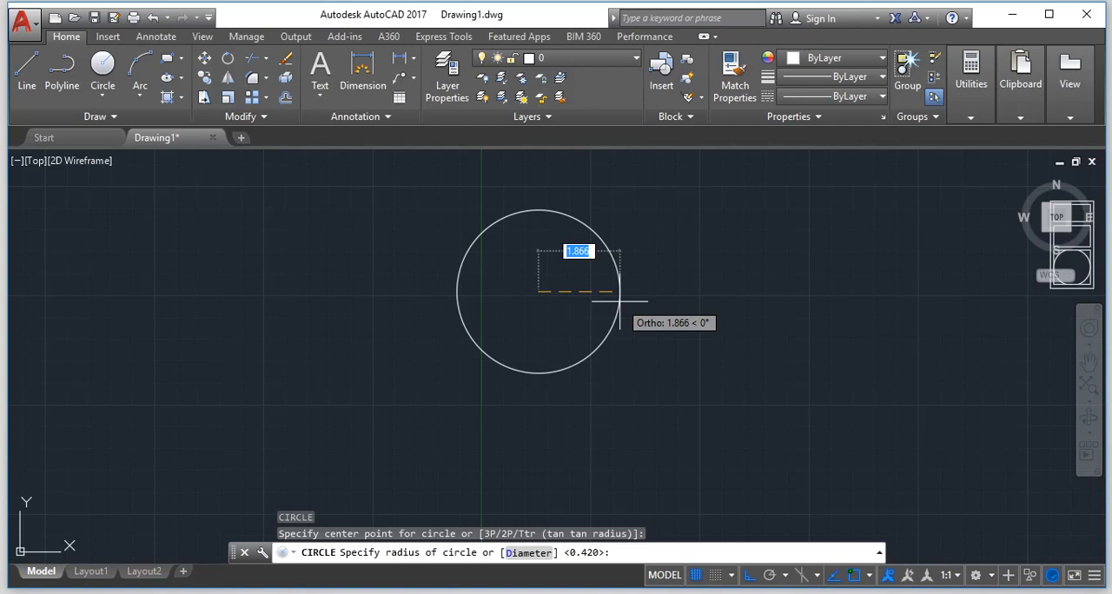
{"action": "key", "text": "BackSpace"}
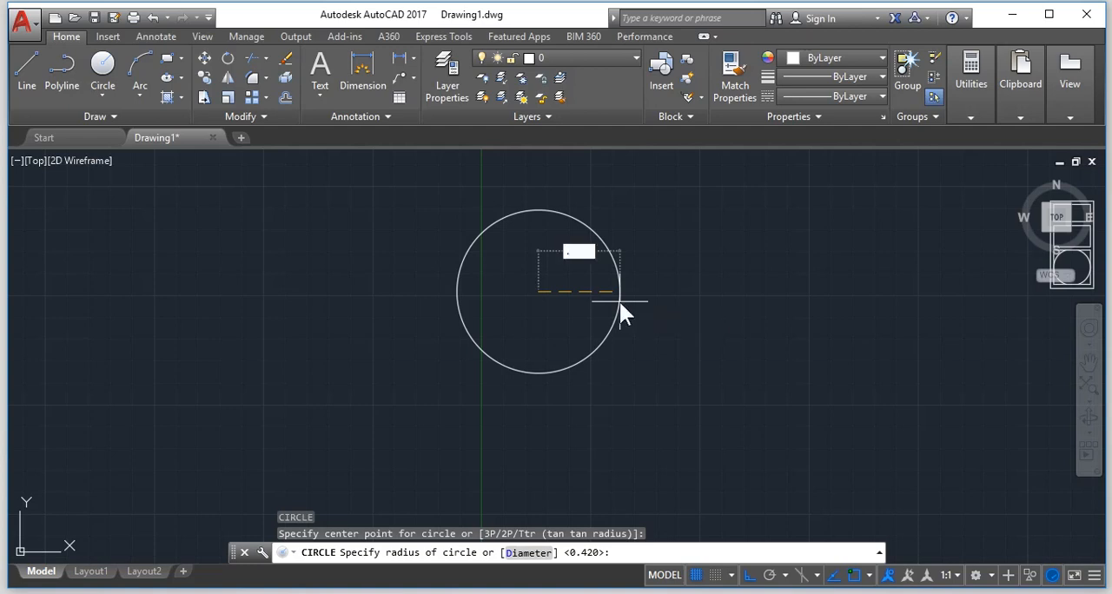
{"action": "type", "text": ".15"}
{"action": "key", "text": "Return"}
{"action": "scroll", "coordinate": [457, 290], "scroll_direction": "up", "scroll_amount": 8}
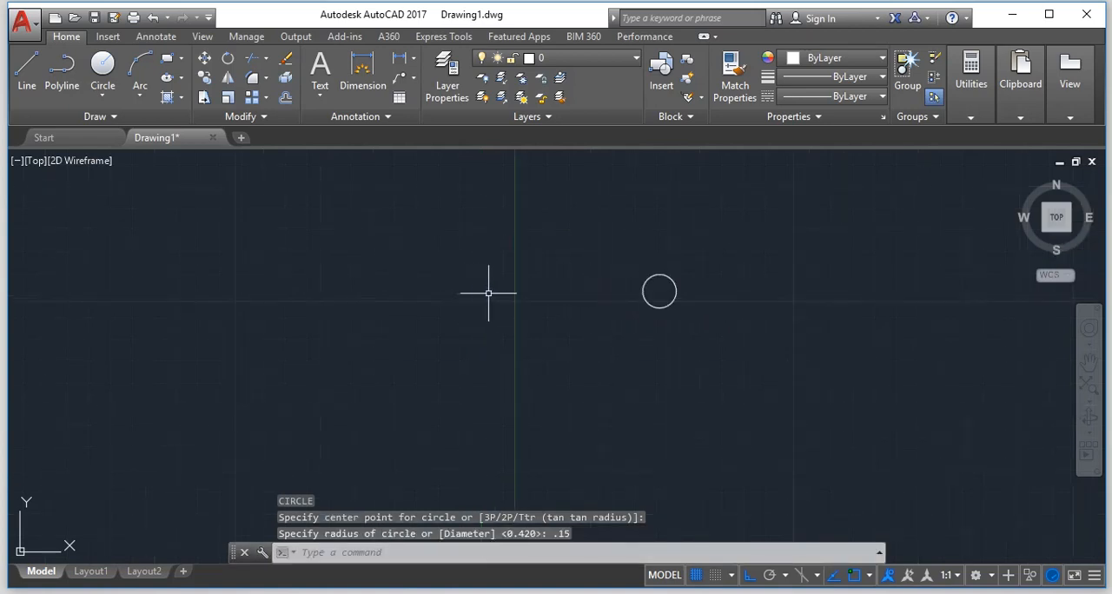
{"action": "scroll", "coordinate": [937, 228], "scroll_direction": "down", "scroll_amount": 8}
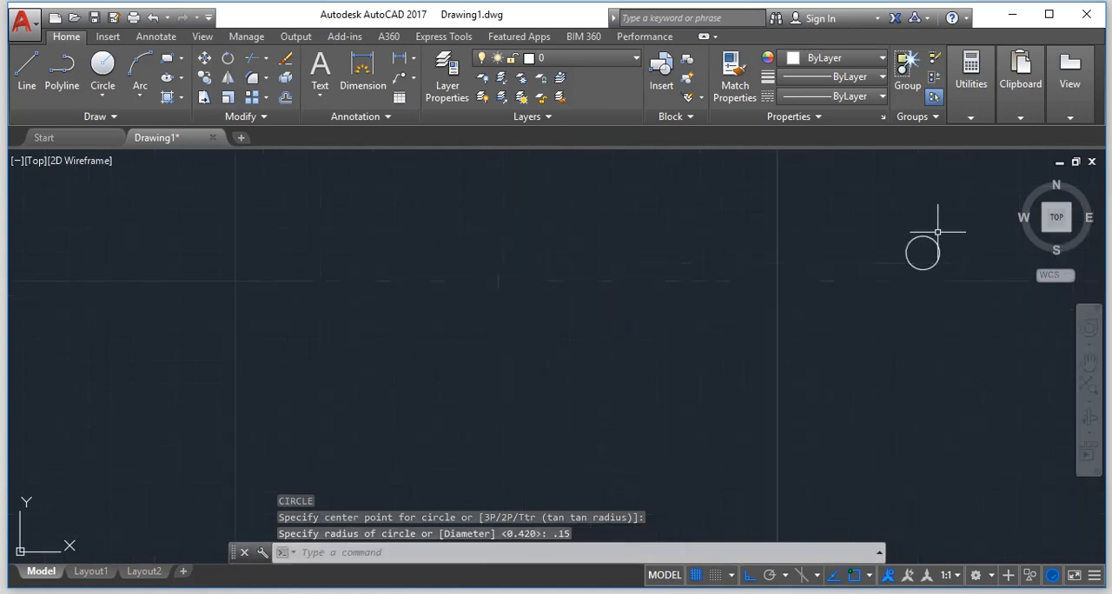
{"action": "scroll", "coordinate": [964, 217], "scroll_direction": "up", "scroll_amount": 10}
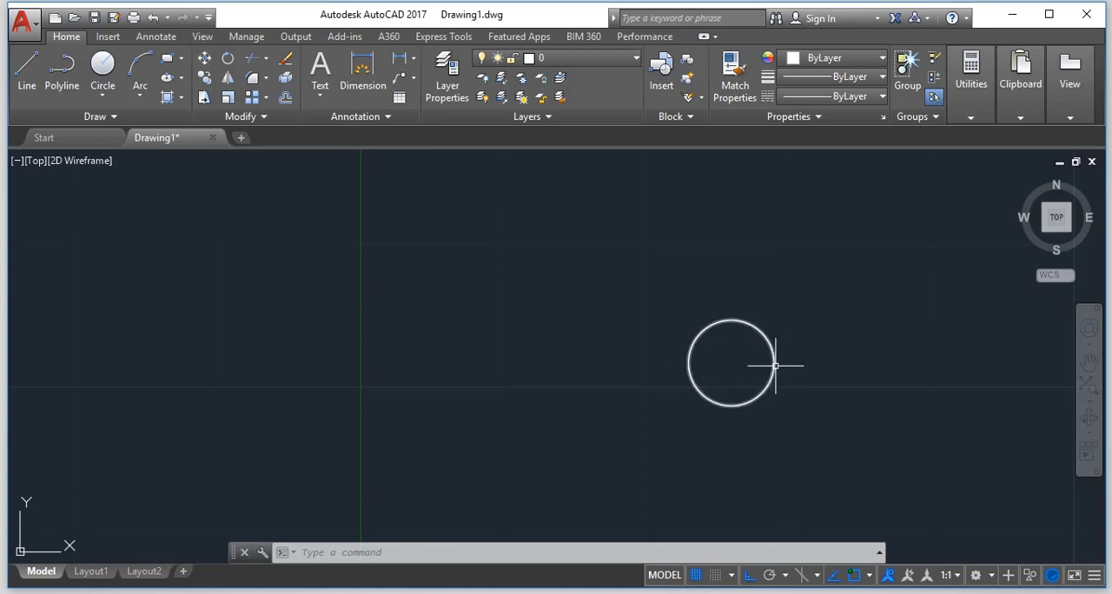
{"action": "mouse_move", "coordinate": [775, 366]}
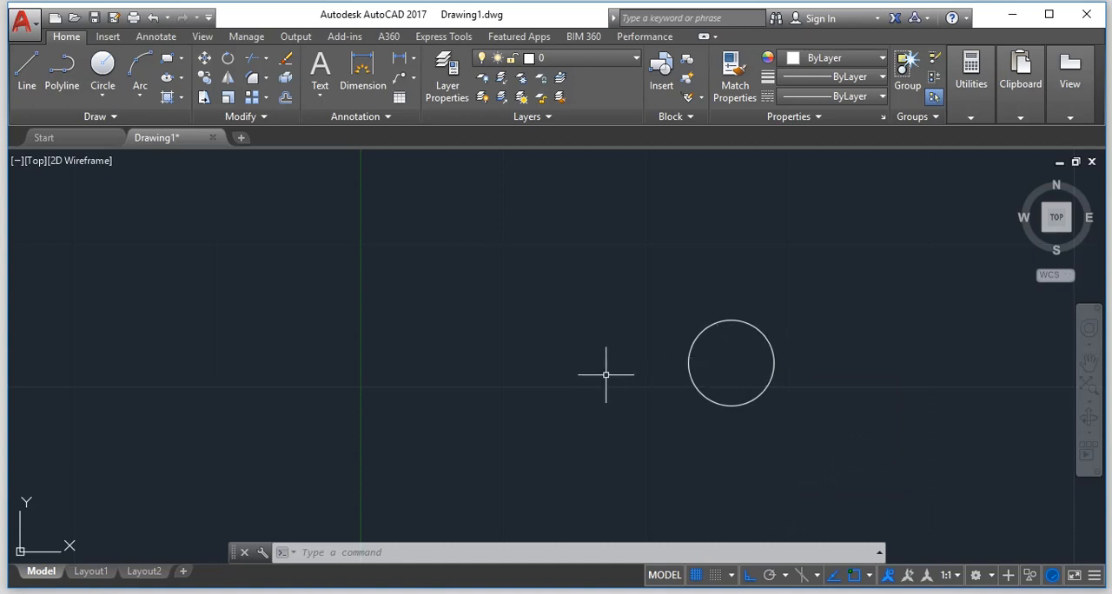
{"action": "scroll", "coordinate": [774, 432], "scroll_direction": "down", "scroll_amount": 2}
{"action": "scroll", "coordinate": [789, 444], "scroll_direction": "up", "scroll_amount": 4}
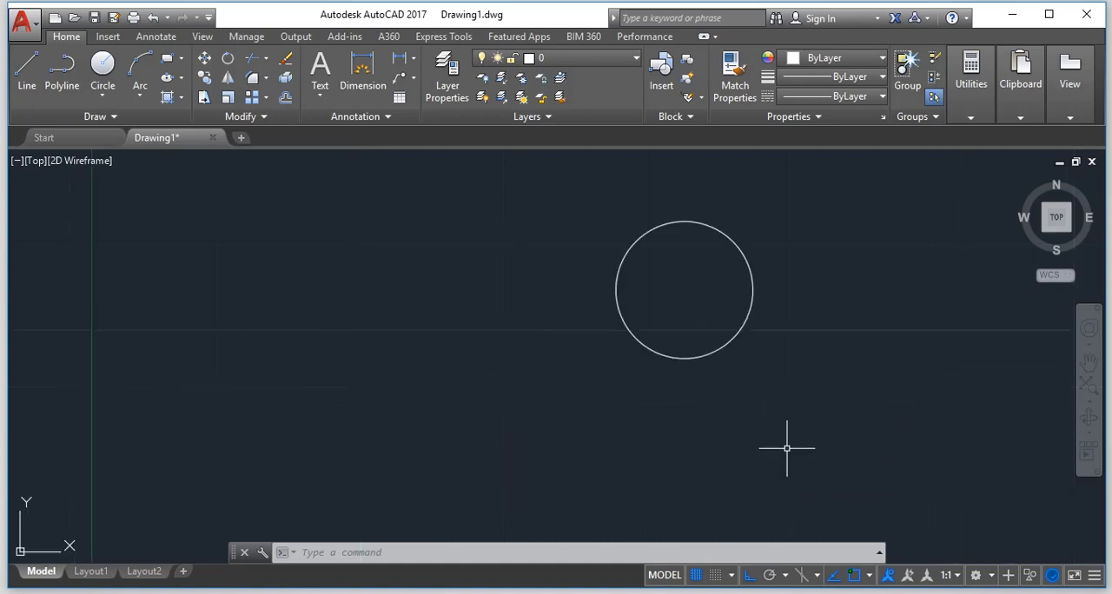
{"action": "scroll", "coordinate": [788, 442], "scroll_direction": "down", "scroll_amount": 2}
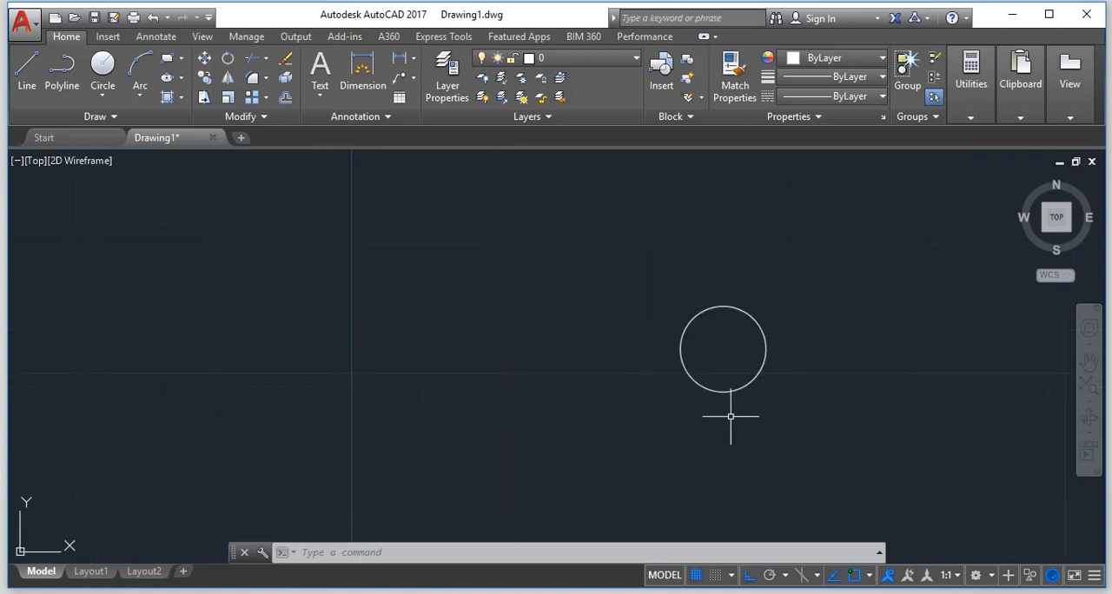
{"action": "key", "text": "Escape"}
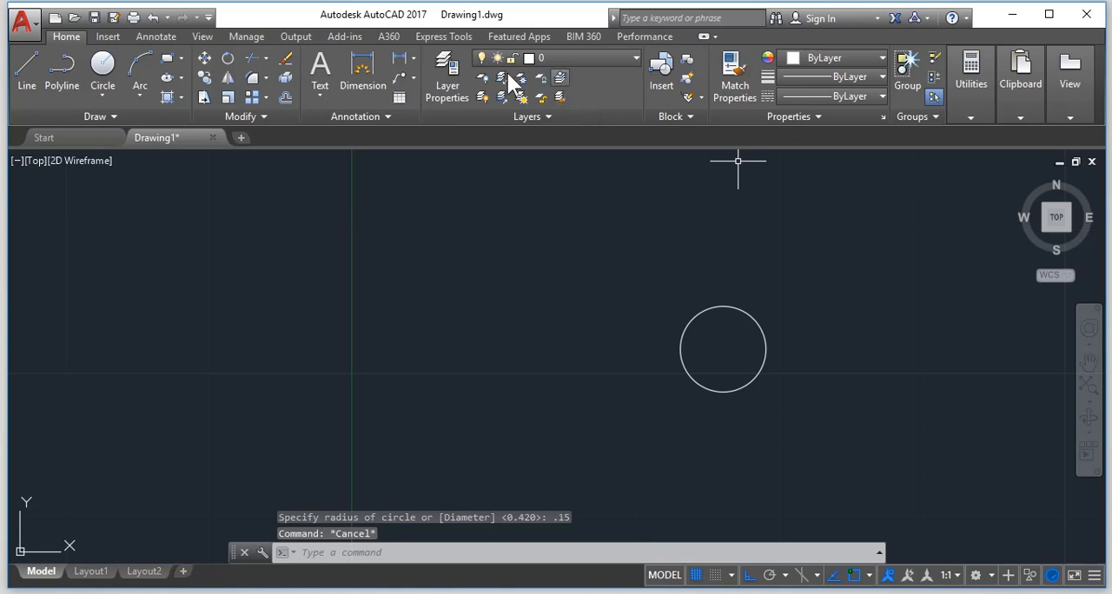
Create two new layers and set the first new layer's colour to orange, index 30.
{"action": "left_click", "coordinate": [443, 73]}
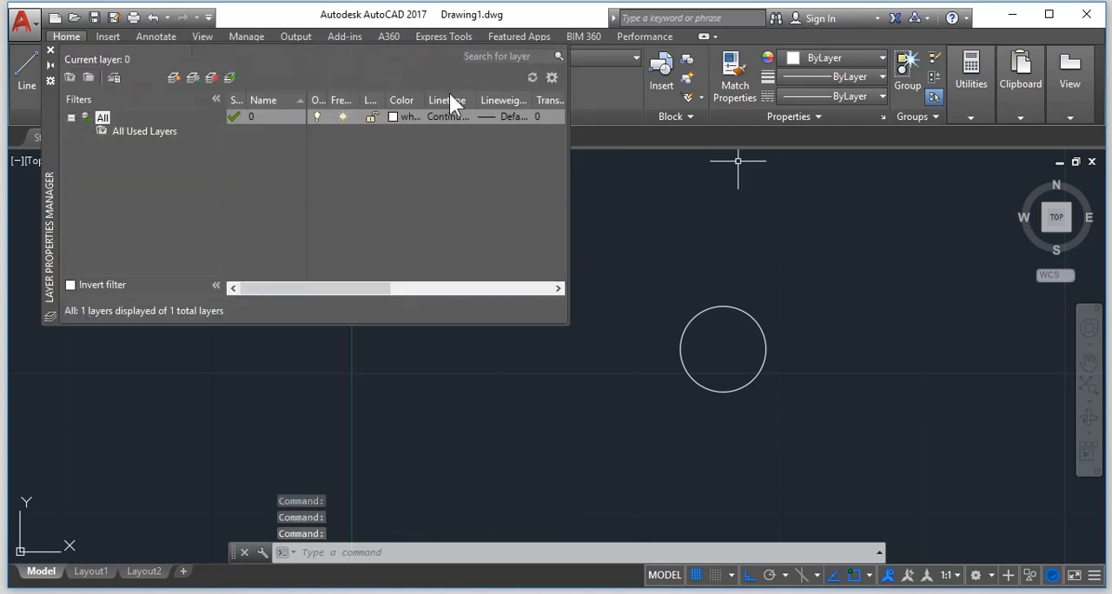
{"action": "left_click", "coordinate": [182, 80]}
{"action": "left_click", "coordinate": [182, 80]}
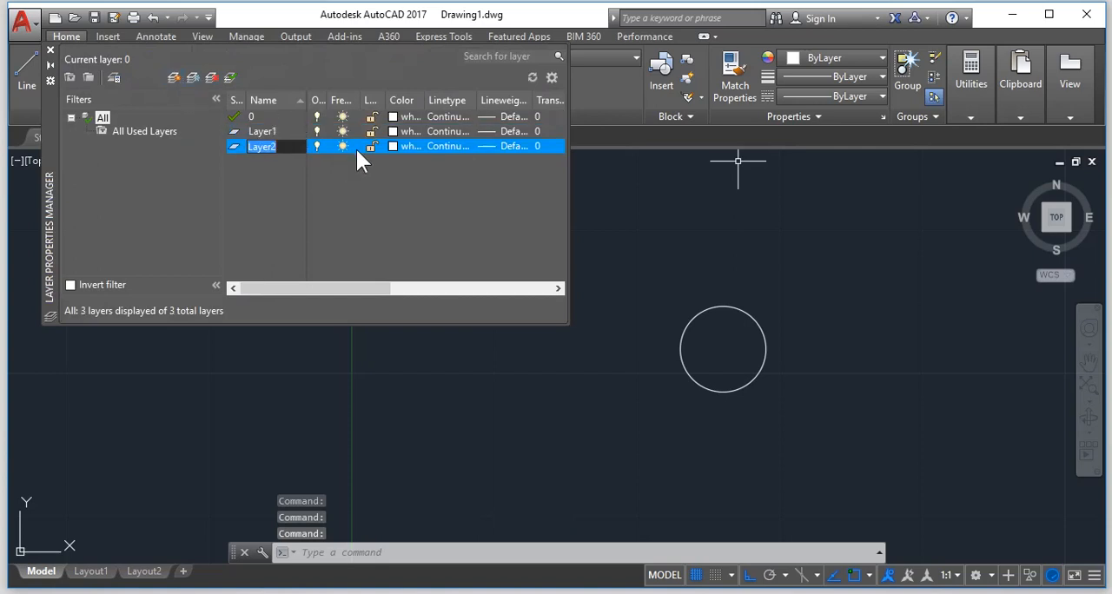
{"action": "left_click", "coordinate": [392, 127]}
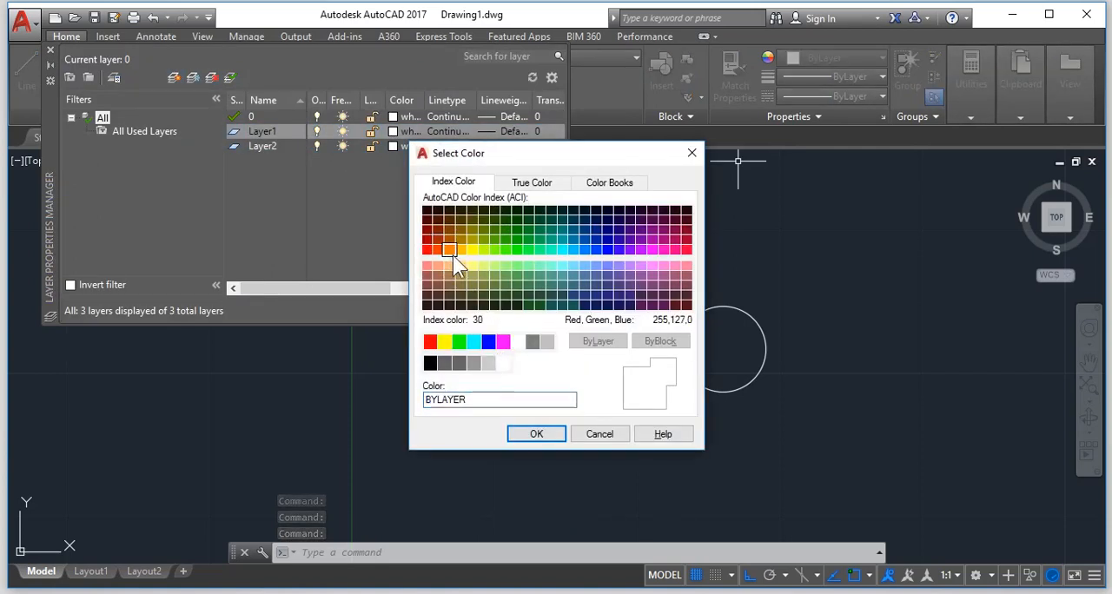
{"action": "left_click", "coordinate": [451, 250]}
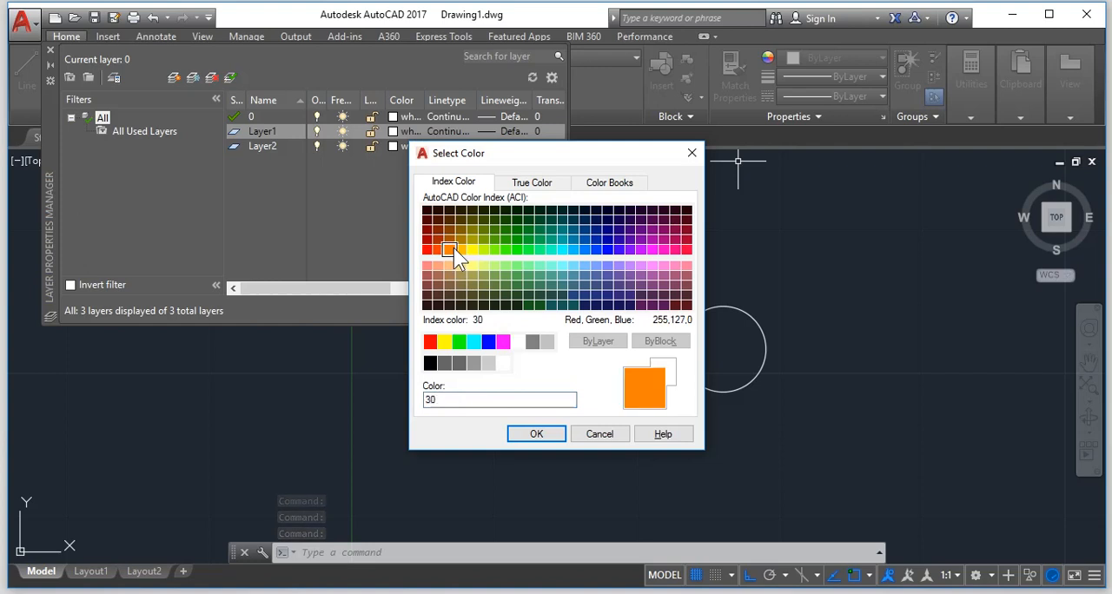
{"action": "left_click", "coordinate": [519, 435]}
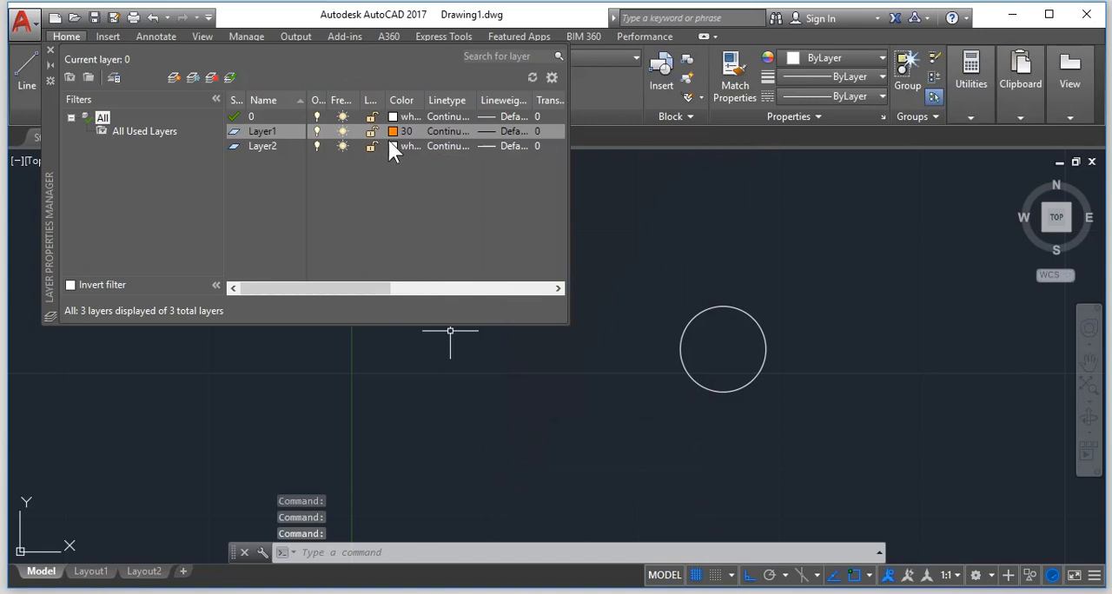
Set Layer2's colour to purple, index 200, and close the layer manager.
{"action": "left_click", "coordinate": [390, 147]}
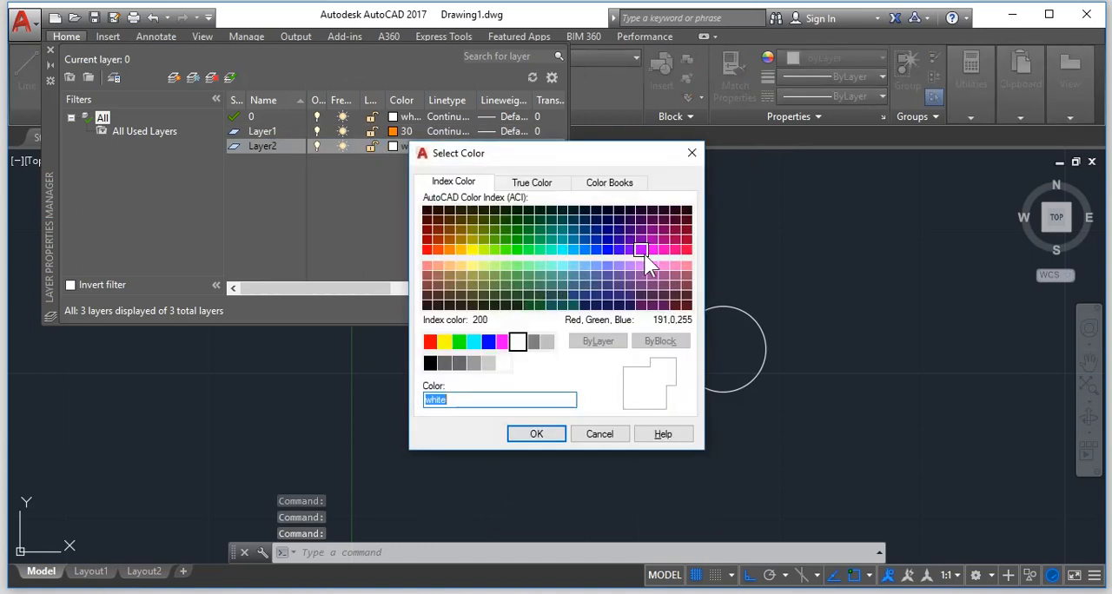
{"action": "left_click", "coordinate": [640, 251]}
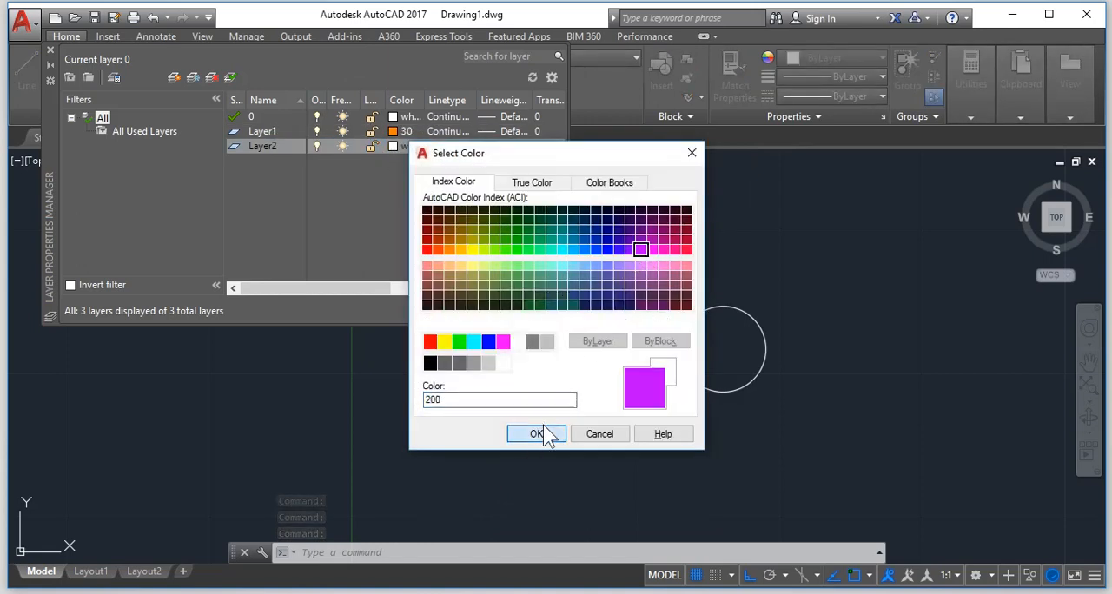
{"action": "left_click", "coordinate": [537, 435]}
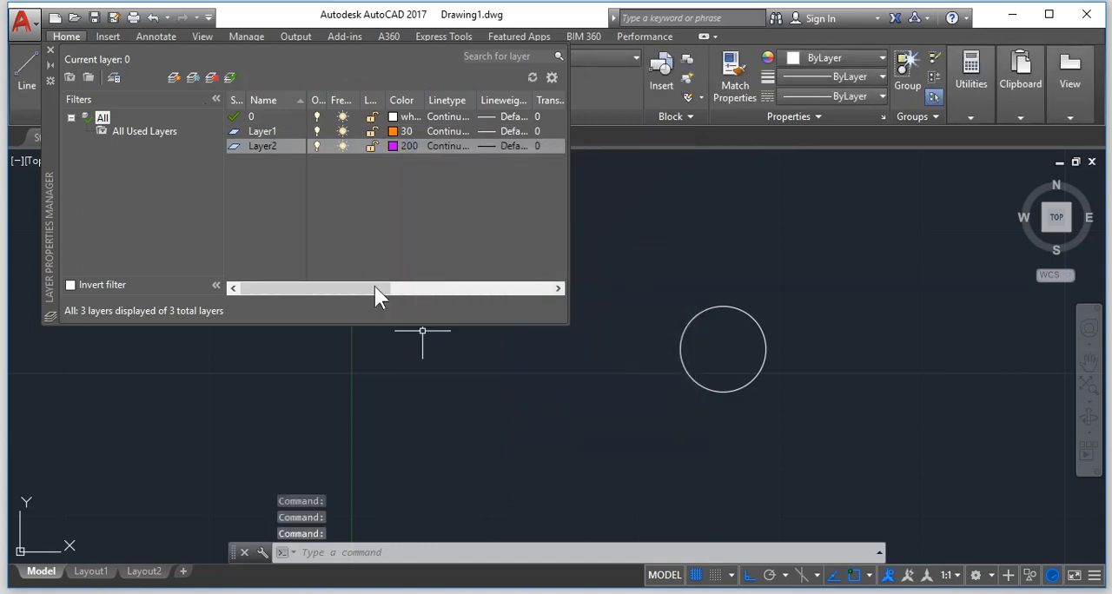
{"action": "left_click", "coordinate": [49, 50]}
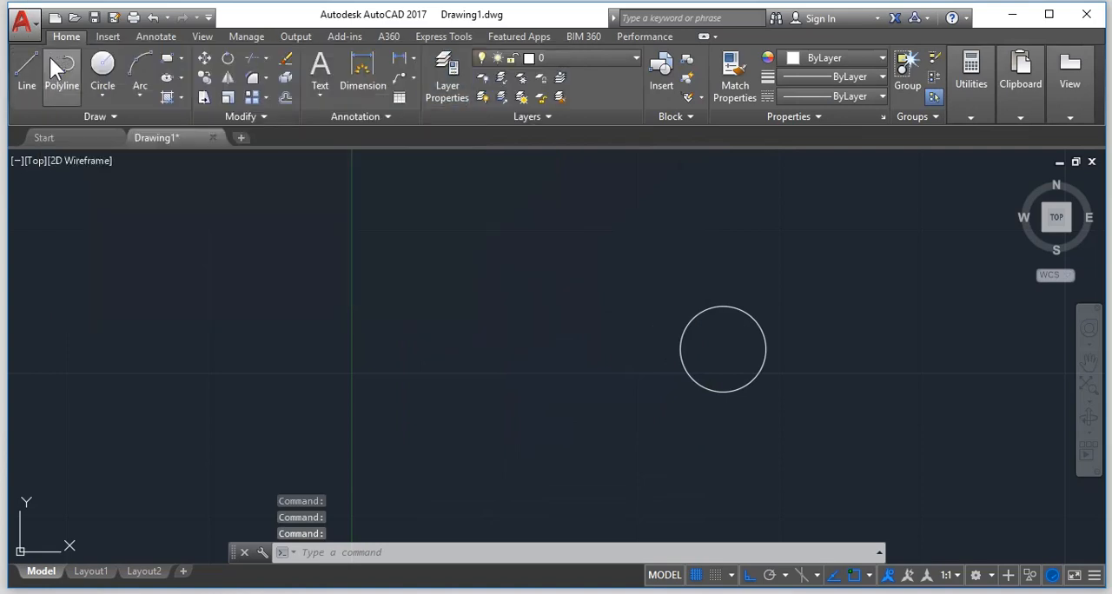
Make Layer2 the current layer and create a boundary polyline from the area inside the small circle.
{"action": "left_click", "coordinate": [575, 58]}
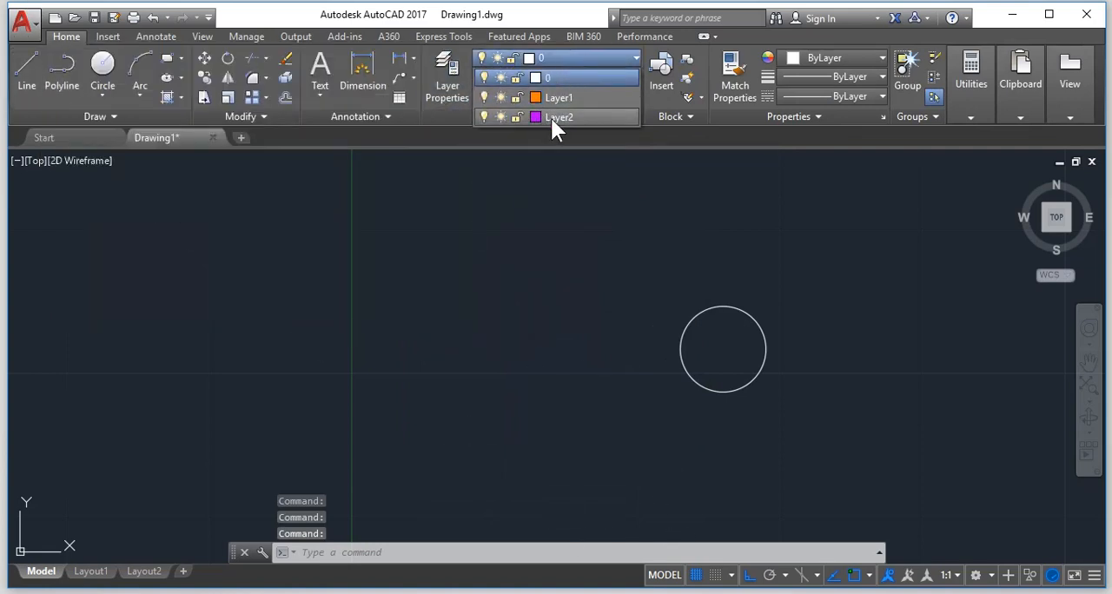
{"action": "left_click", "coordinate": [550, 118]}
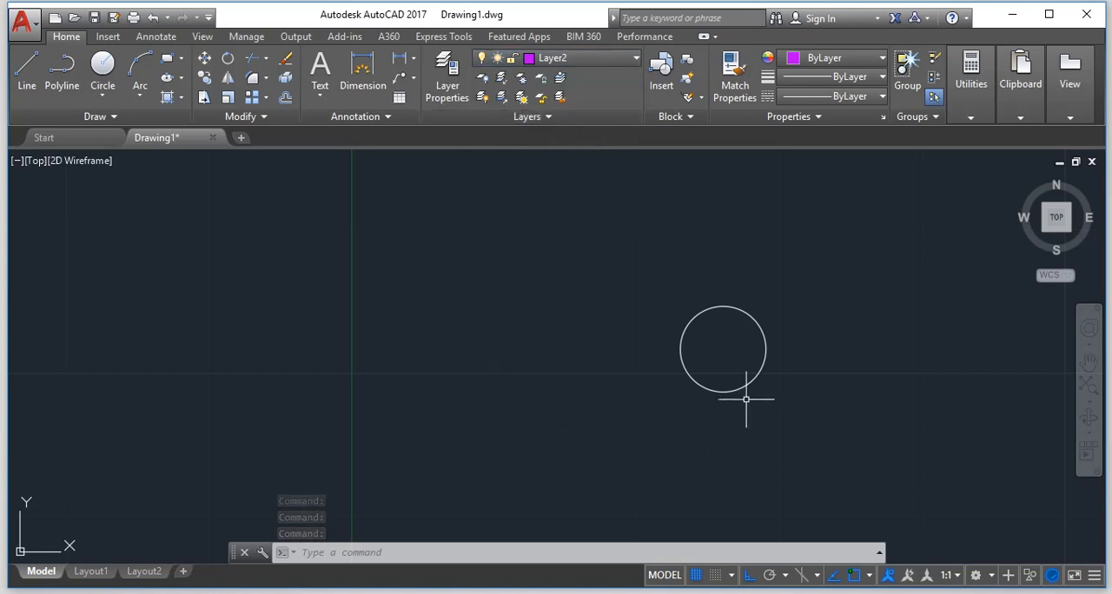
{"action": "key", "text": "Escape"}
{"action": "type", "text": "BO"}
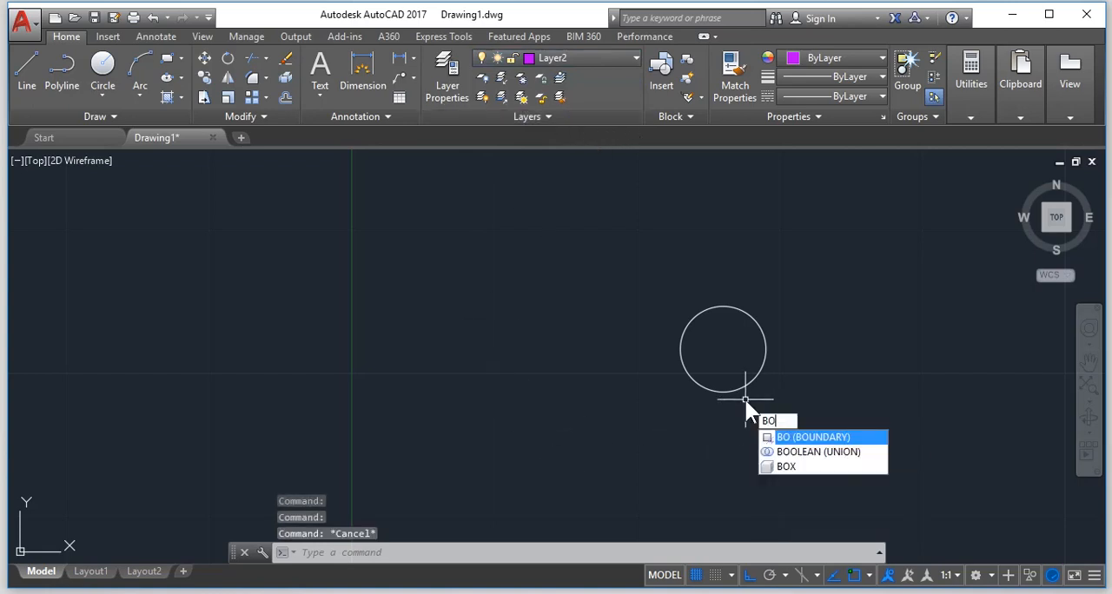
{"action": "key", "text": "Return"}
{"action": "left_click", "coordinate": [490, 219]}
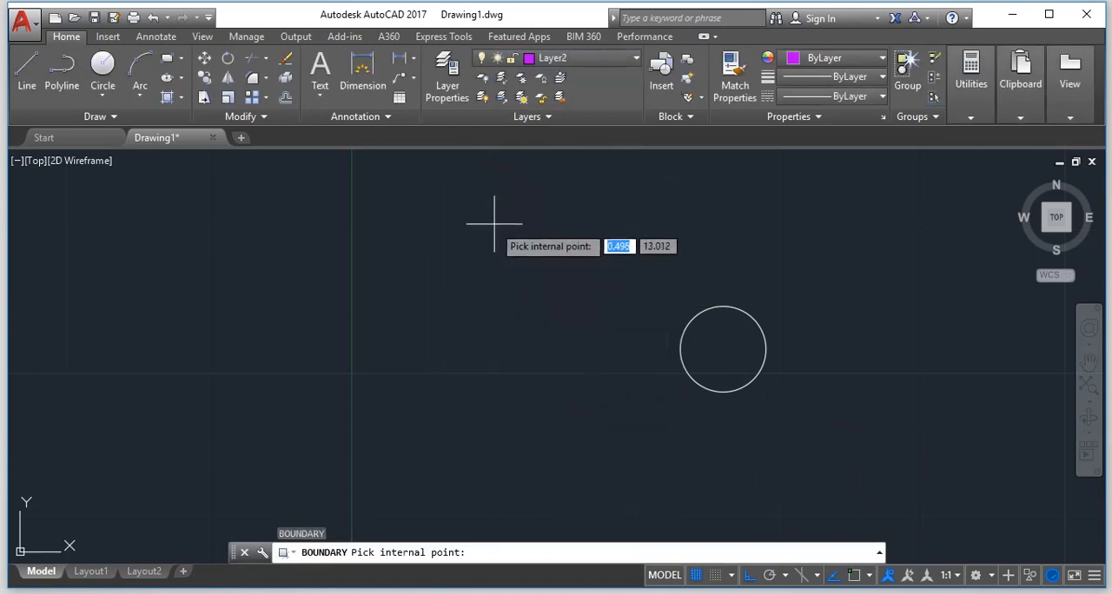
{"action": "left_click", "coordinate": [713, 354]}
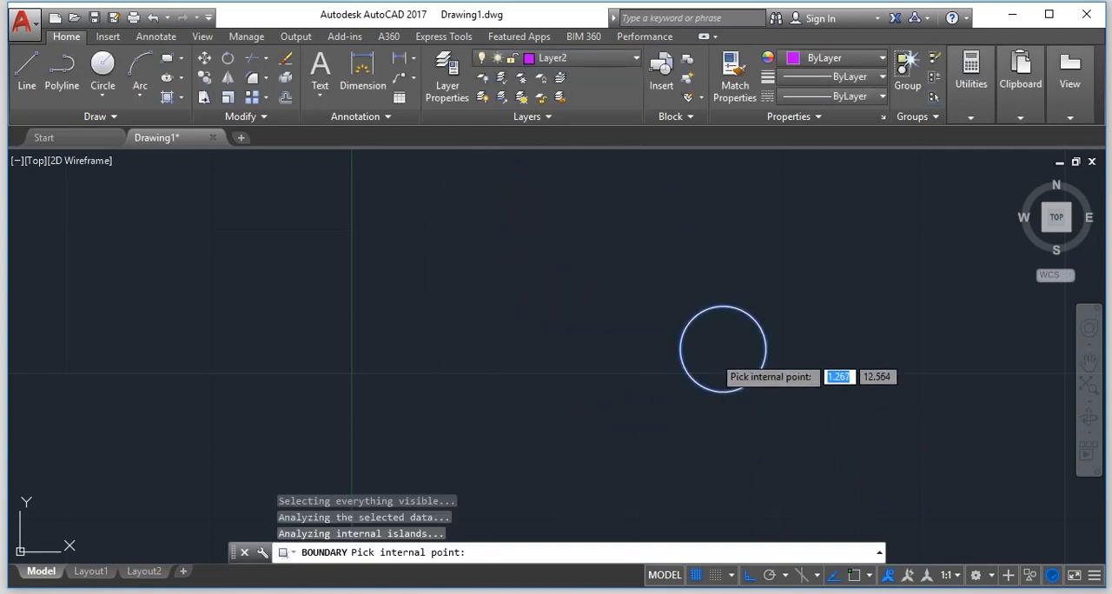
{"action": "key", "text": "Return"}
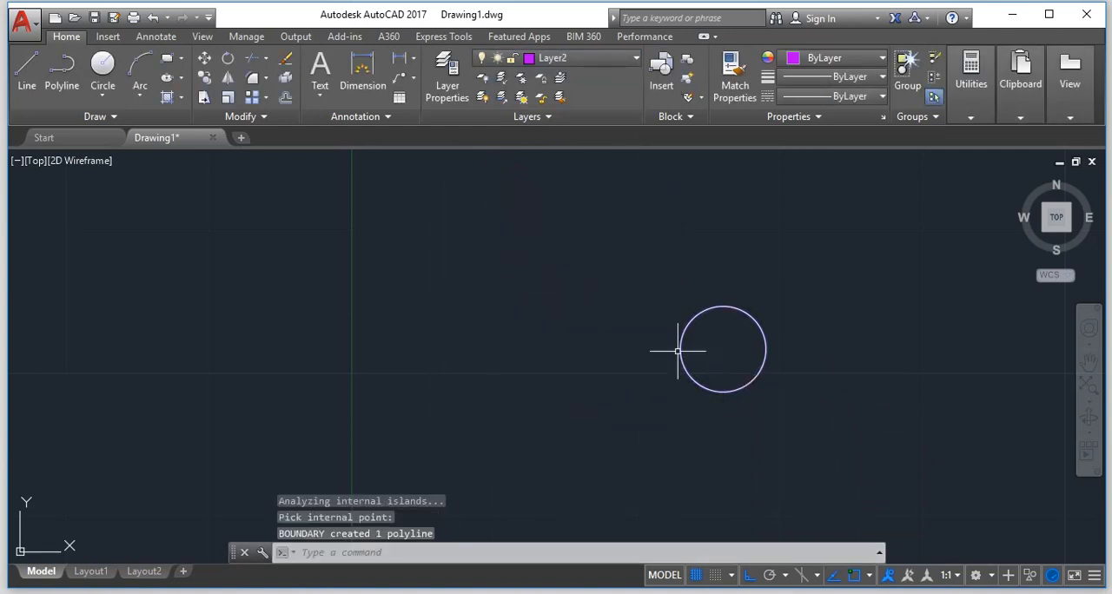
Turn off layer 0, keeping Layer2 as the current layer.
{"action": "left_click", "coordinate": [558, 57]}
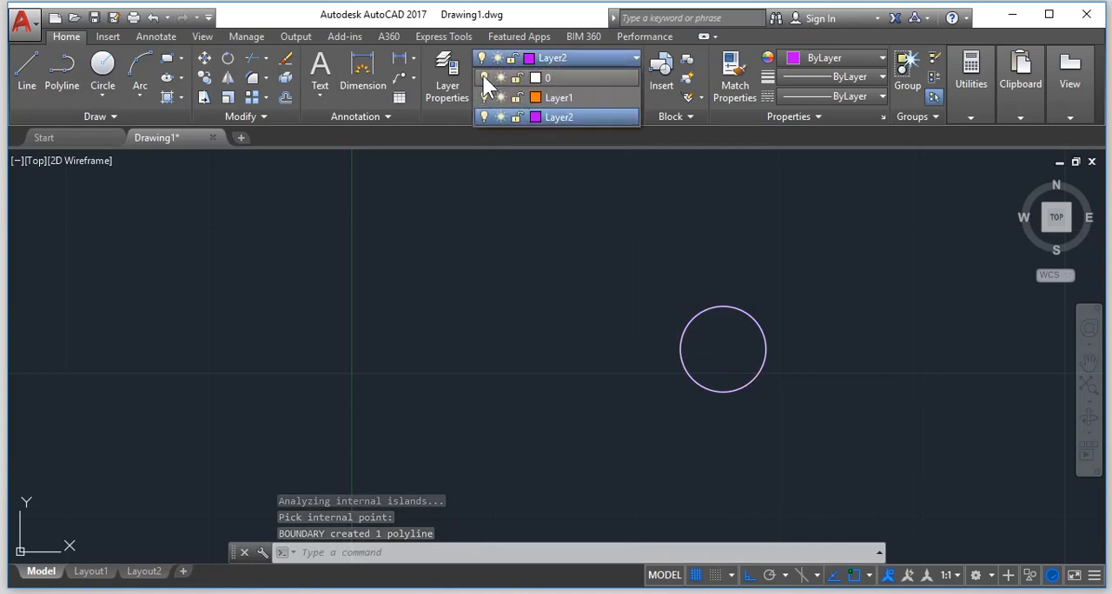
{"action": "left_click", "coordinate": [483, 78]}
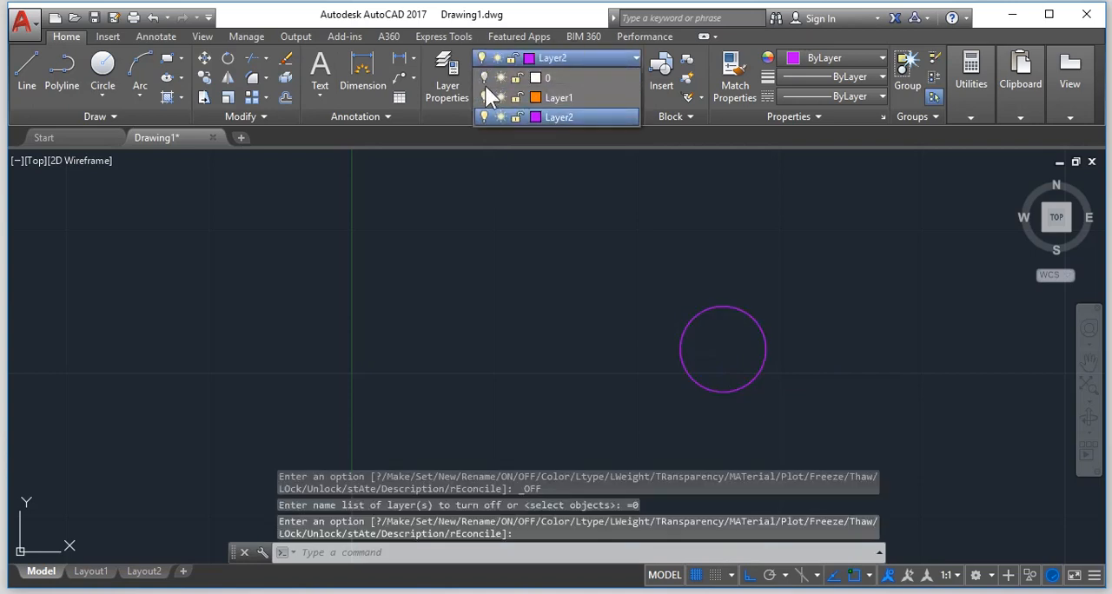
{"action": "left_click", "coordinate": [571, 116]}
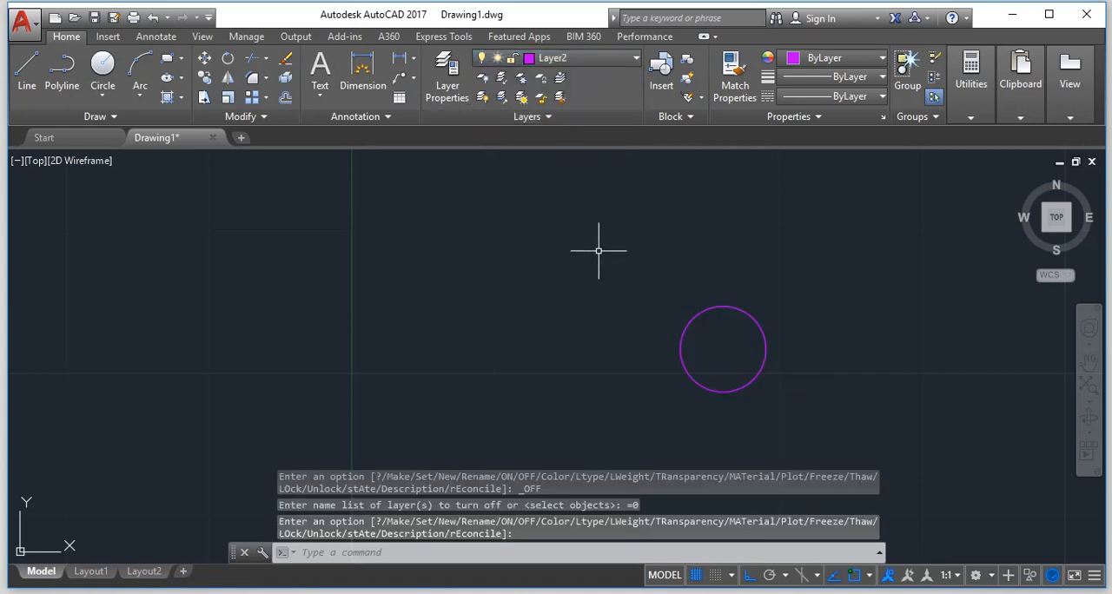
Extrude the purple circular boundary to a height of 3.
{"action": "type", "text": "EXT"}
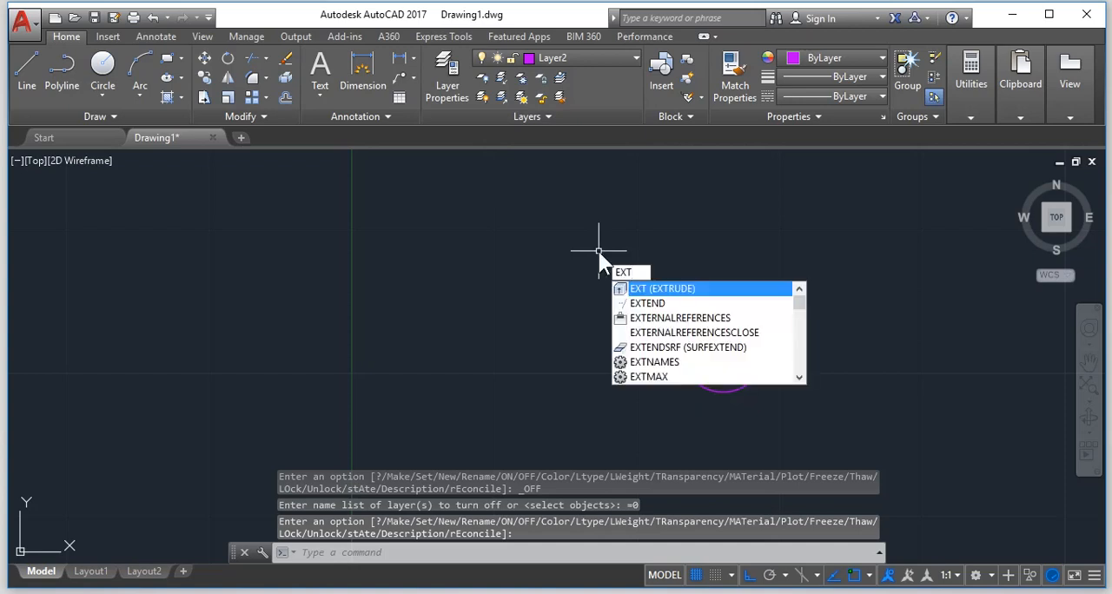
{"action": "key", "text": "Return"}
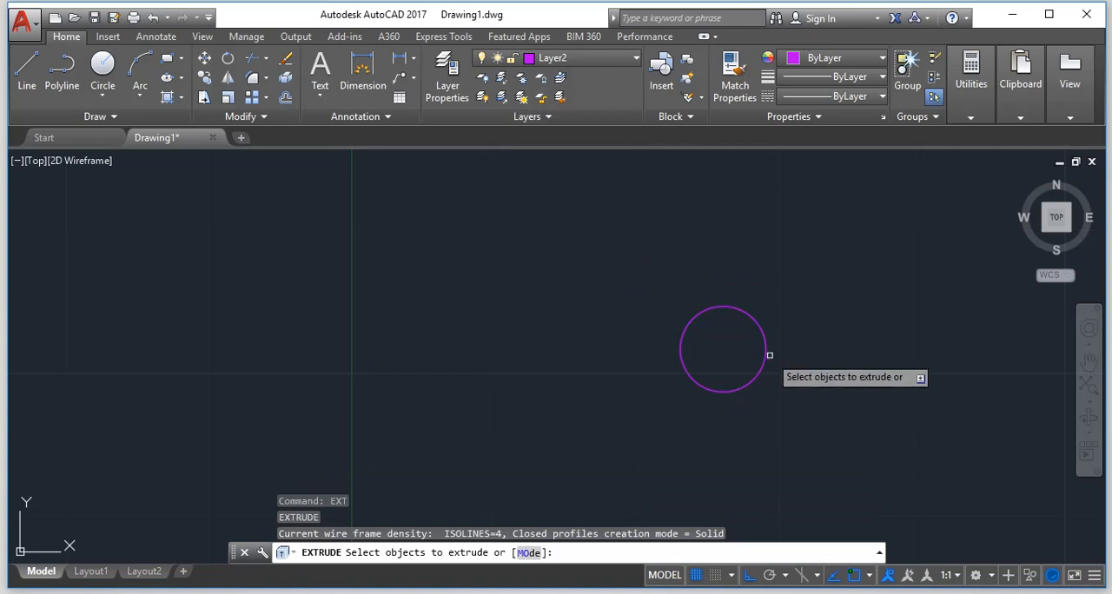
{"action": "left_click", "coordinate": [754, 378]}
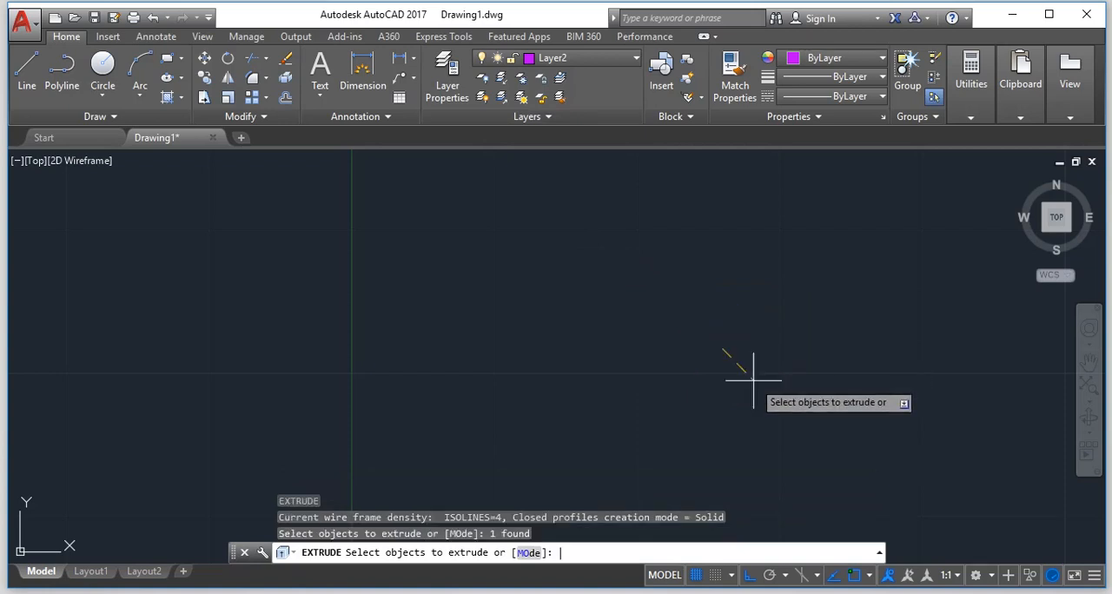
{"action": "key", "text": "Return"}
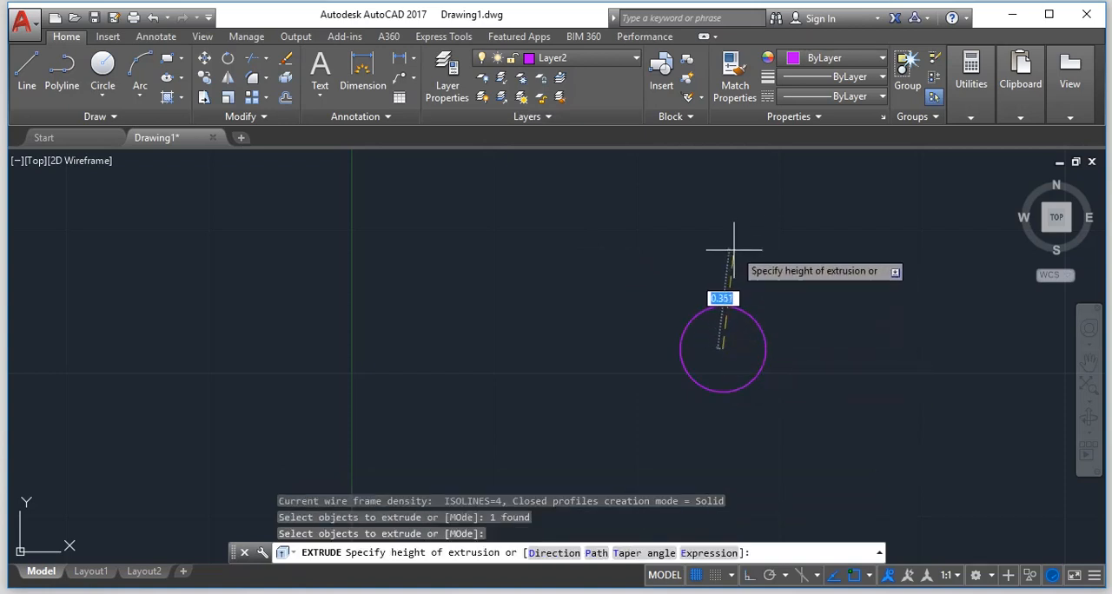
{"action": "type", "text": "3"}
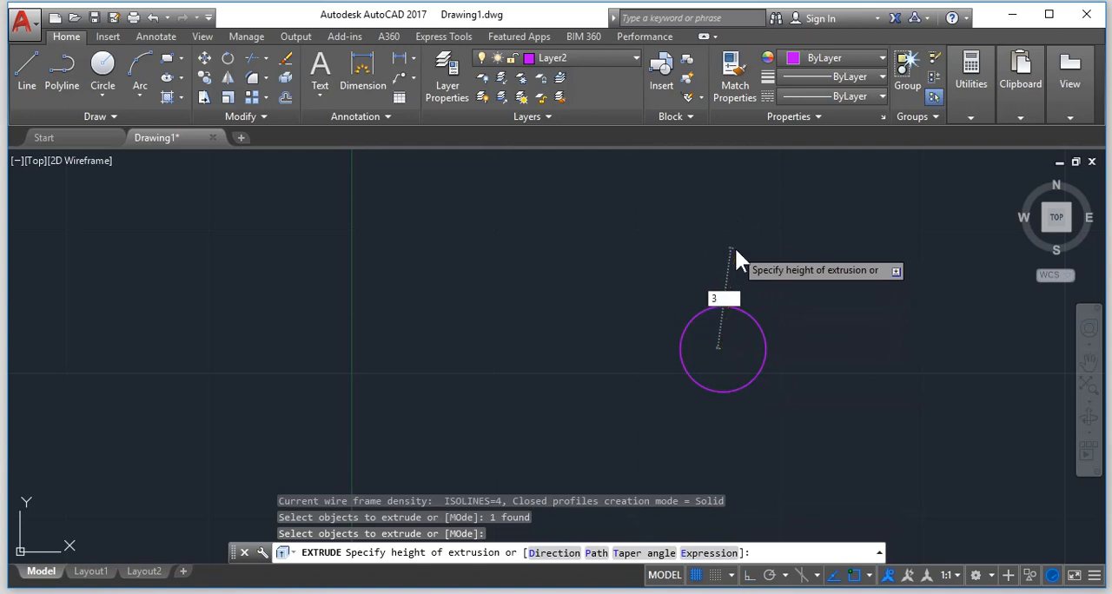
{"action": "key", "text": "Return"}
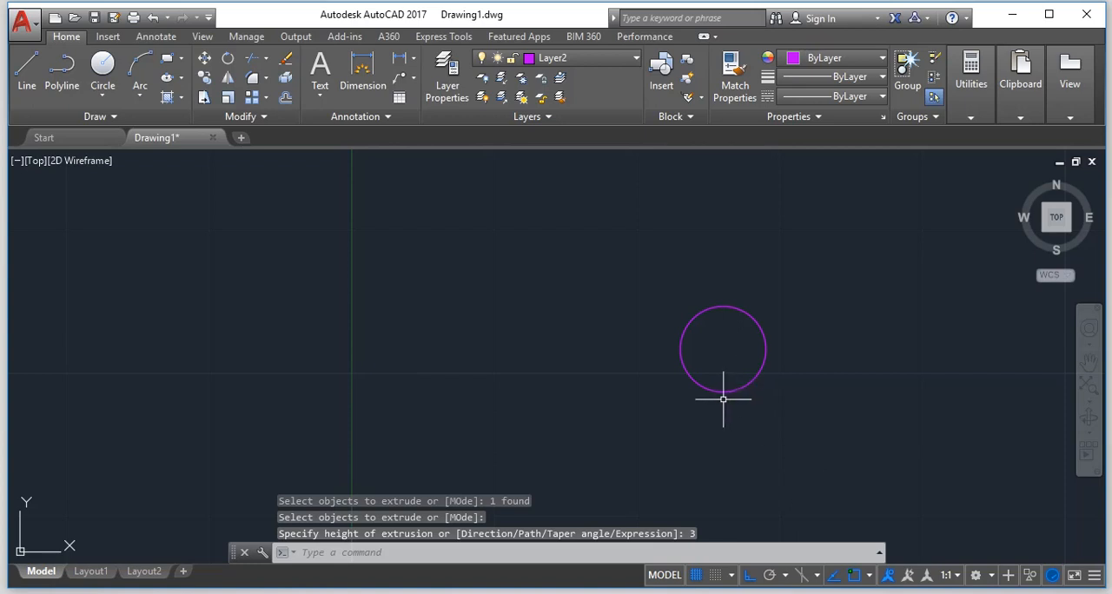
{"action": "key", "text": "Escape"}
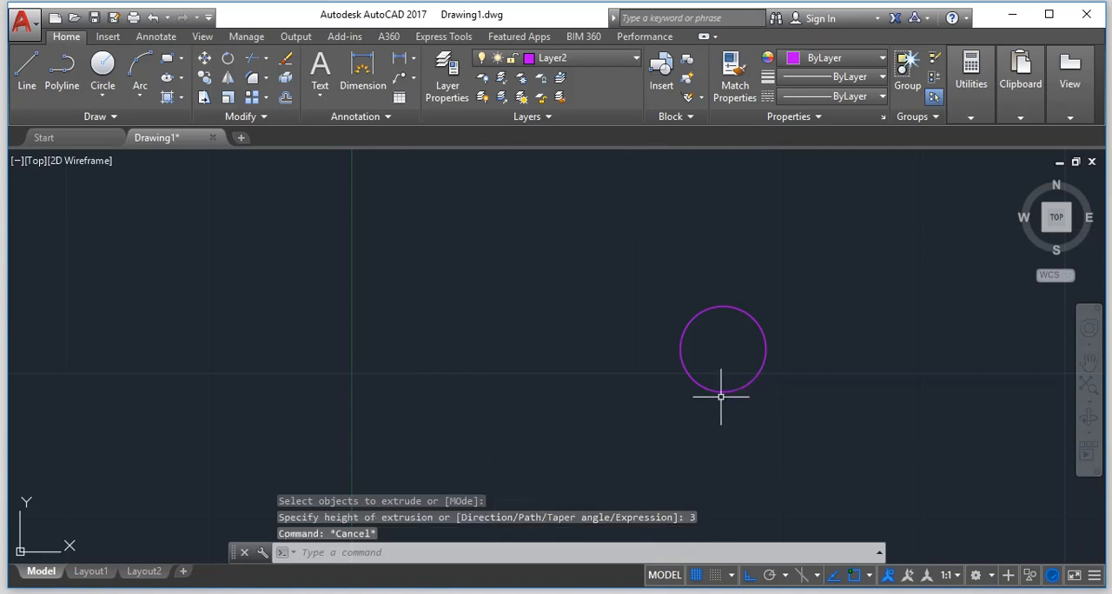
Set the SW Isometric preset view current and shade the extruded cylinder with the SHADE command.
{"action": "type", "text": "V"}
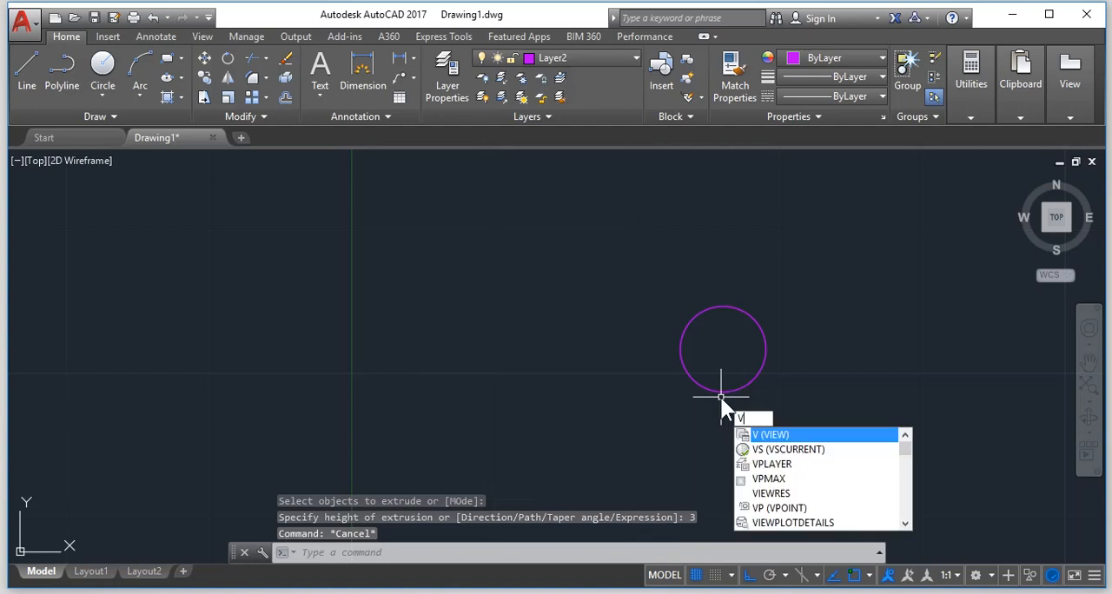
{"action": "key", "text": "Return"}
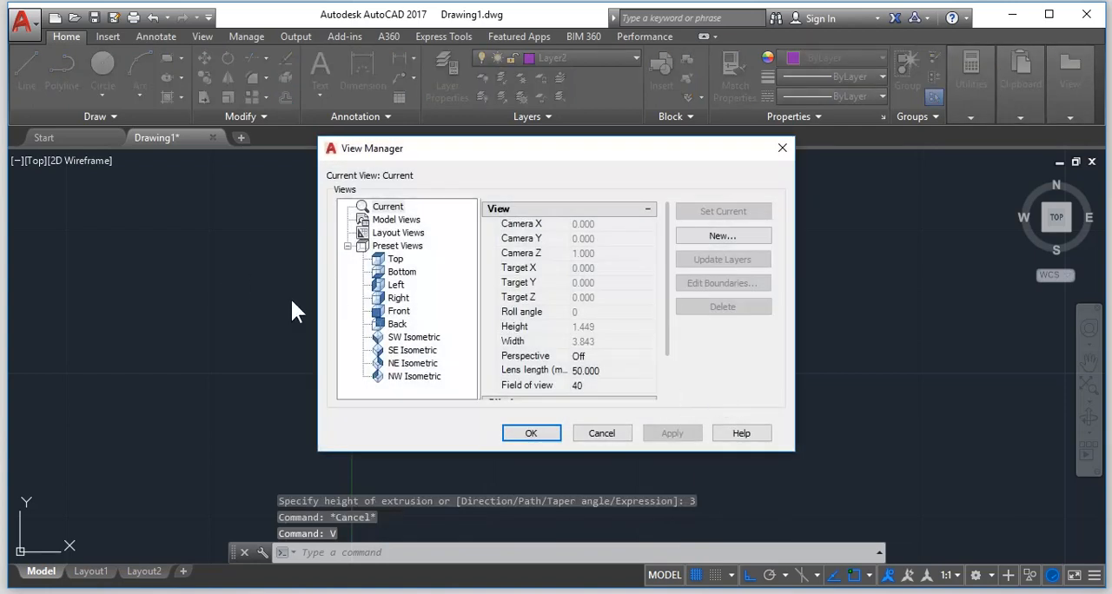
{"action": "left_click", "coordinate": [391, 339]}
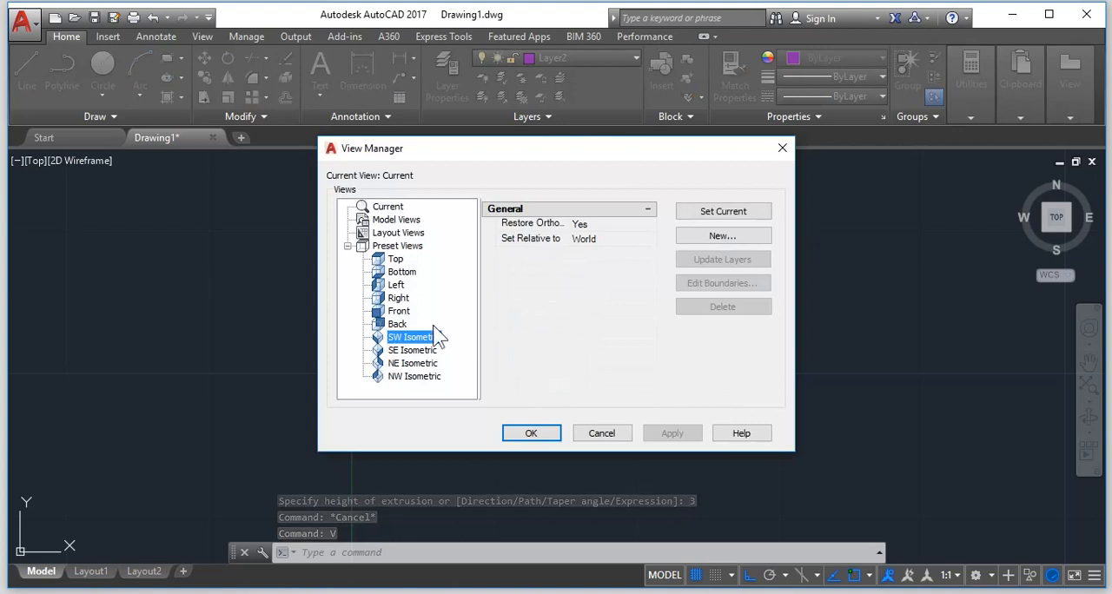
{"action": "left_click", "coordinate": [759, 213]}
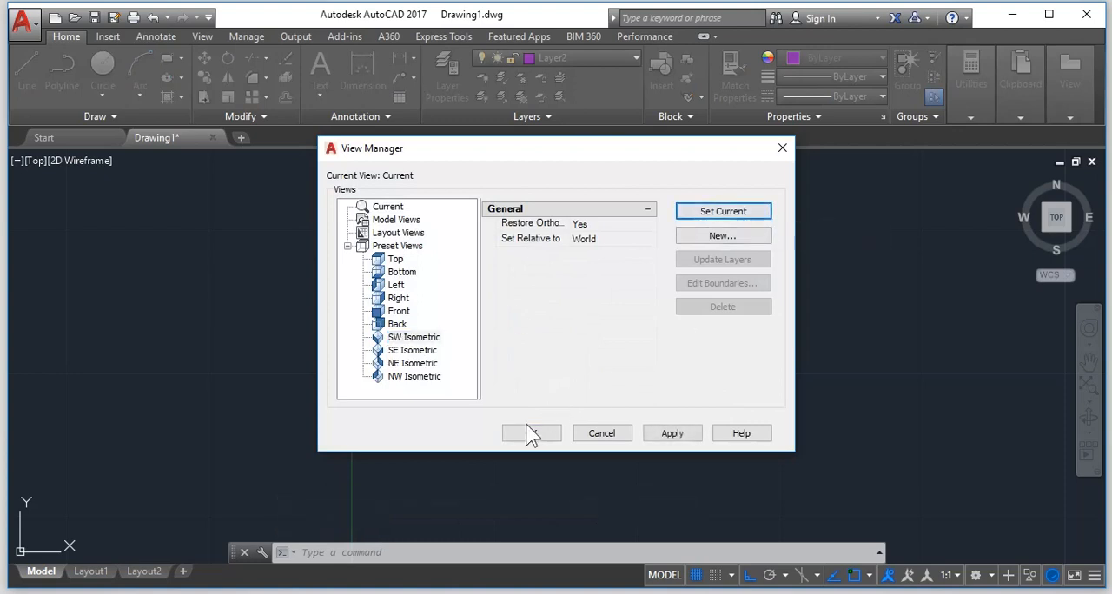
{"action": "left_click", "coordinate": [528, 433]}
{"action": "scroll", "coordinate": [510, 423], "scroll_direction": "down", "scroll_amount": 1}
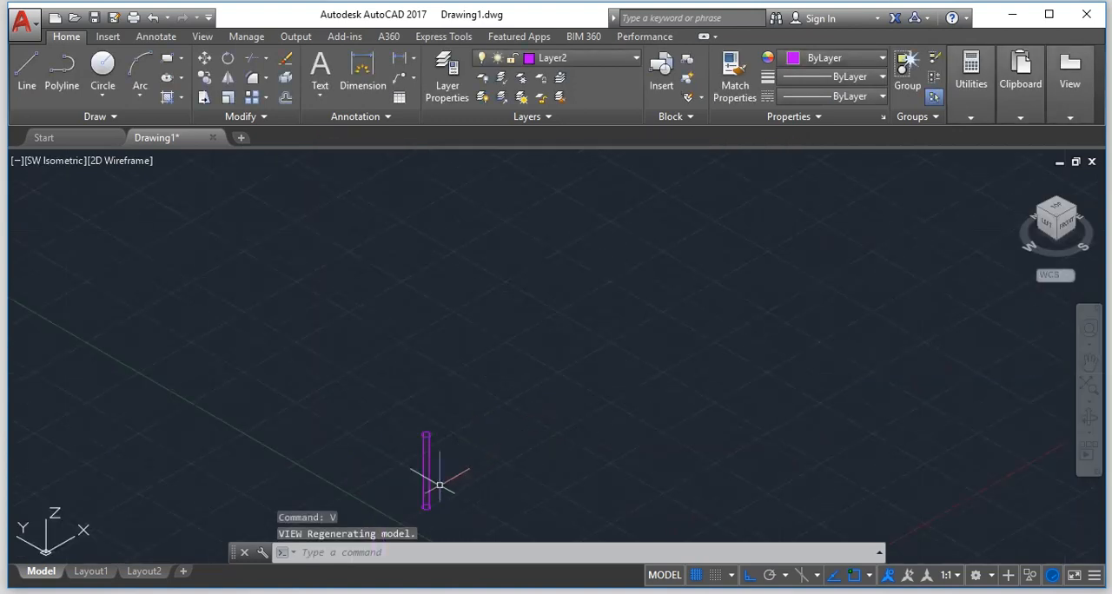
{"action": "scroll", "coordinate": [412, 520], "scroll_direction": "down", "scroll_amount": 1}
{"action": "scroll", "coordinate": [413, 520], "scroll_direction": "up", "scroll_amount": 2}
{"action": "scroll", "coordinate": [412, 519], "scroll_direction": "up", "scroll_amount": 3}
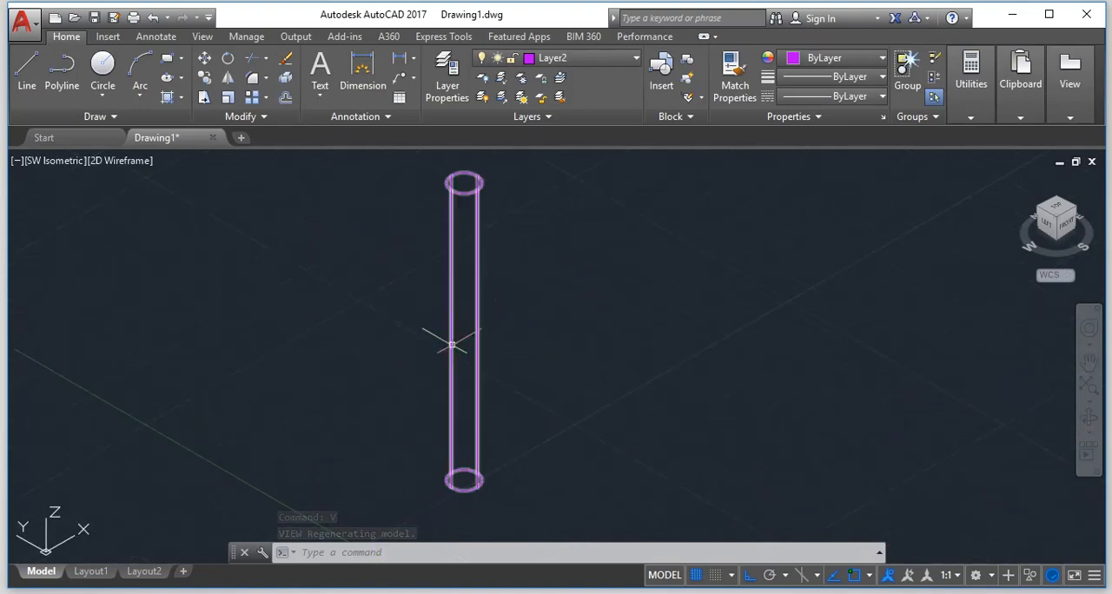
{"action": "left_click", "coordinate": [435, 549]}
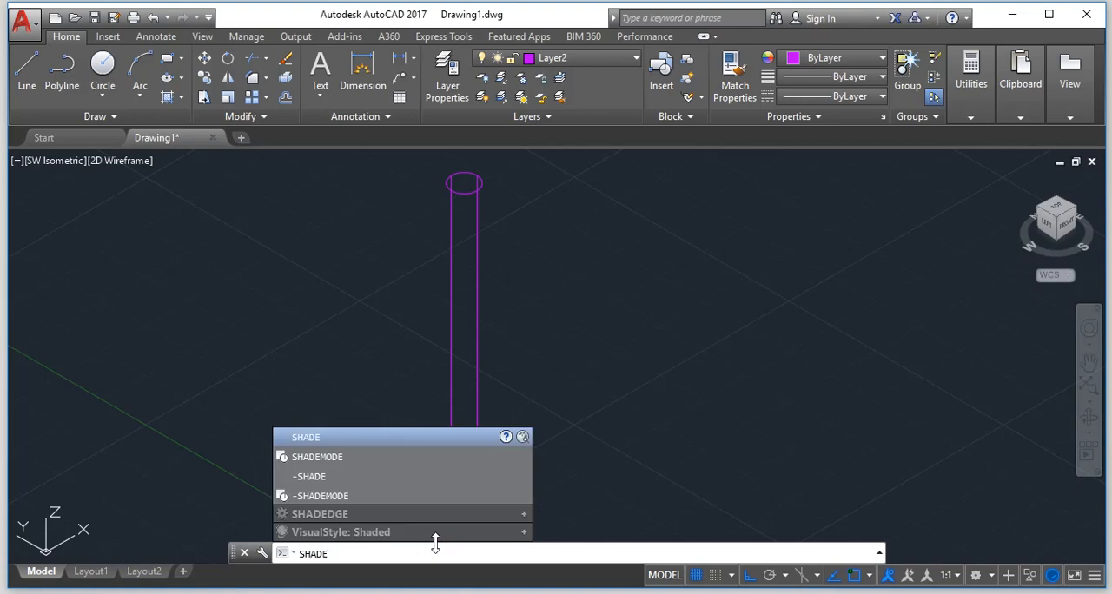
{"action": "key", "text": "Return"}
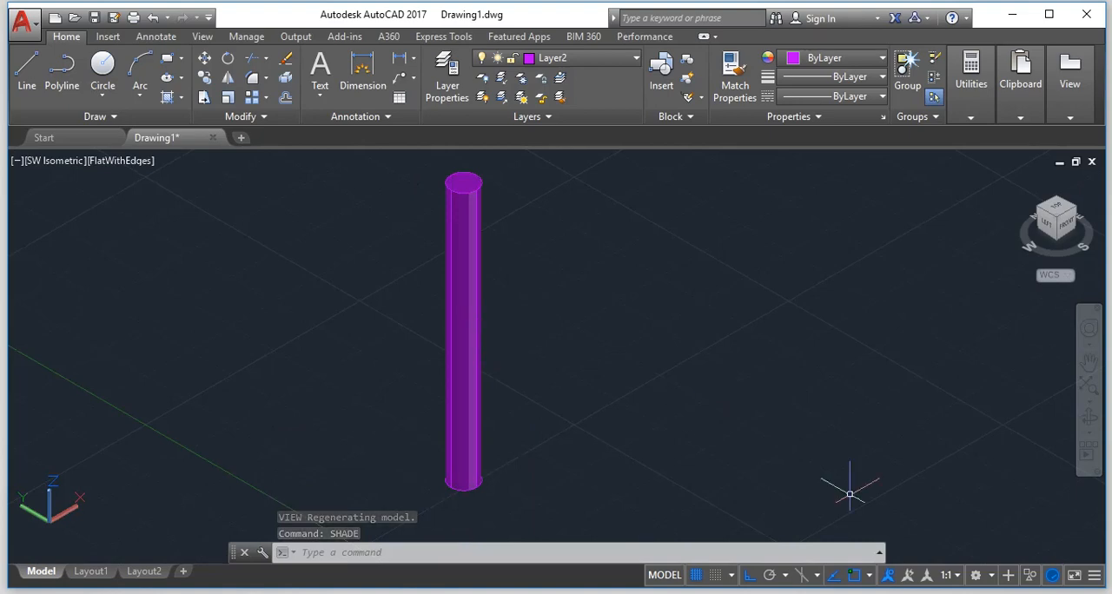
Orbit around the shaded cylinder to examine it from several sides.
{"action": "left_click", "coordinate": [1088, 418]}
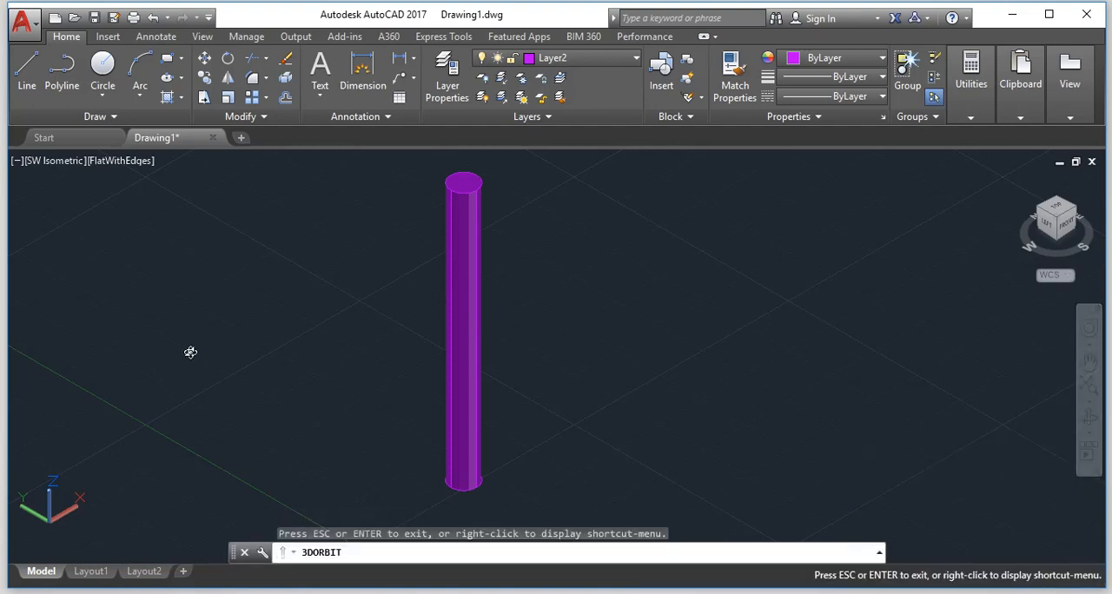
{"action": "left_click_drag", "start_coordinate": [426, 359], "coordinate": [635, 369]}
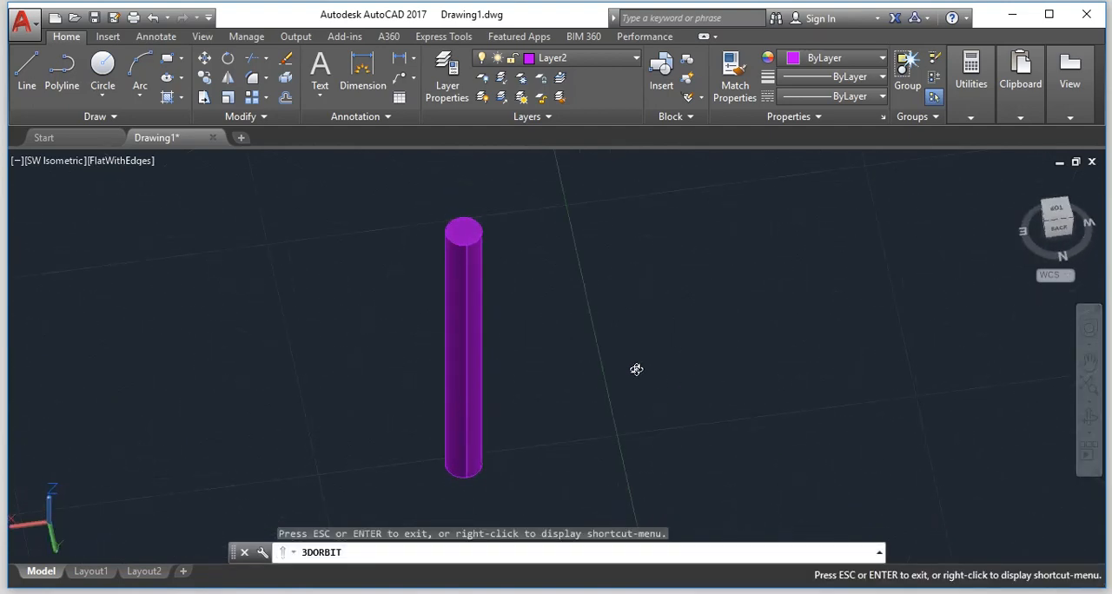
{"action": "left_click_drag", "start_coordinate": [453, 368], "coordinate": [601, 375]}
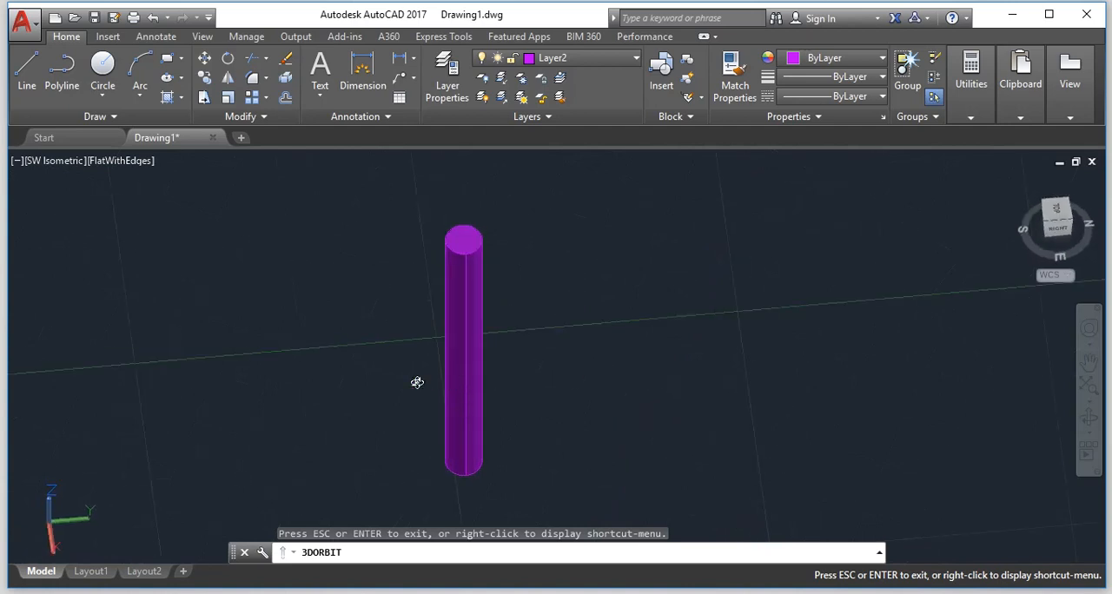
{"action": "left_click_drag", "start_coordinate": [417, 379], "coordinate": [440, 387]}
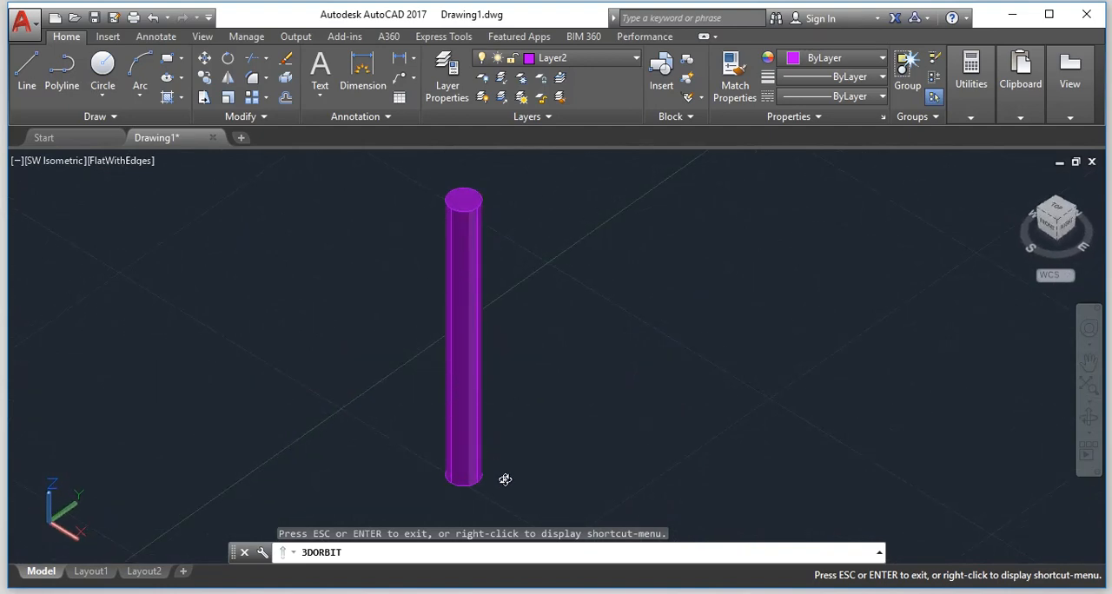
{"action": "left_click_drag", "start_coordinate": [508, 473], "coordinate": [431, 441]}
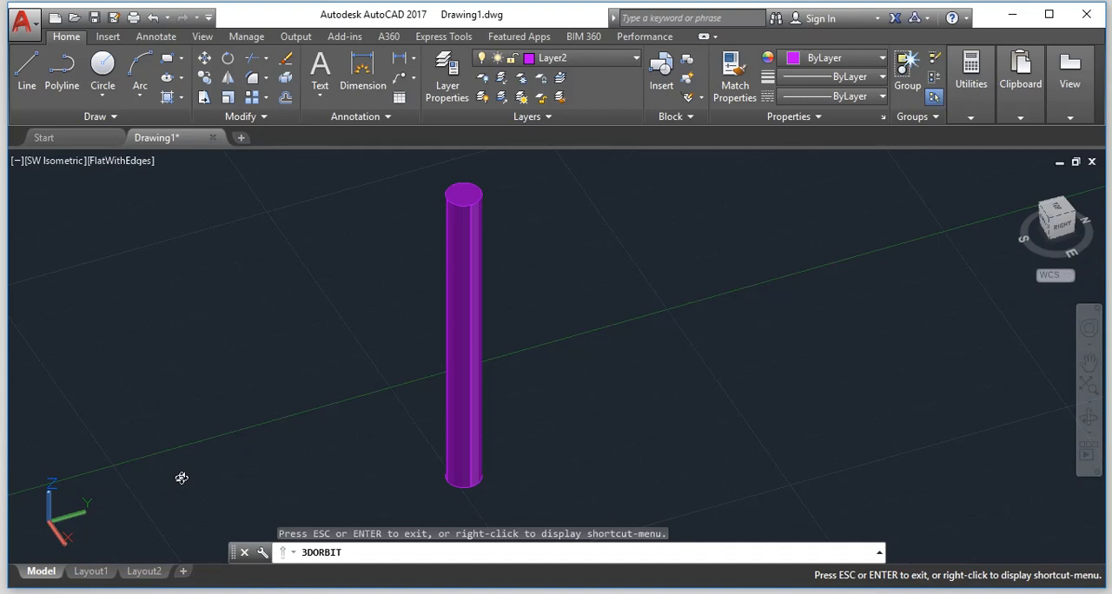
{"action": "key", "text": "Escape"}
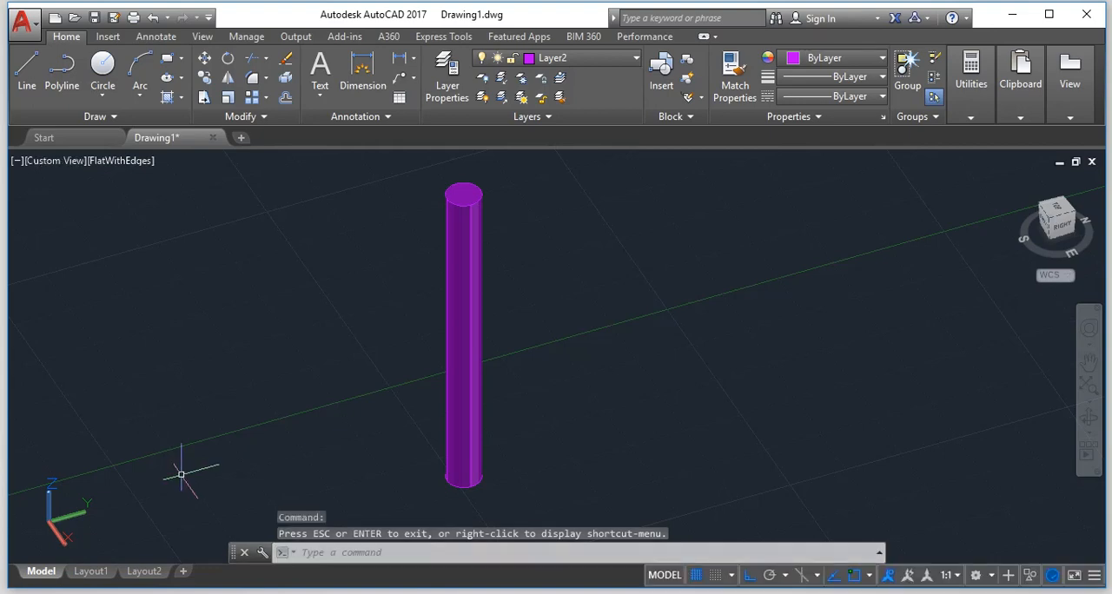
Set the Top preset view as the current view.
{"action": "type", "text": "v"}
{"action": "key", "text": "Return"}
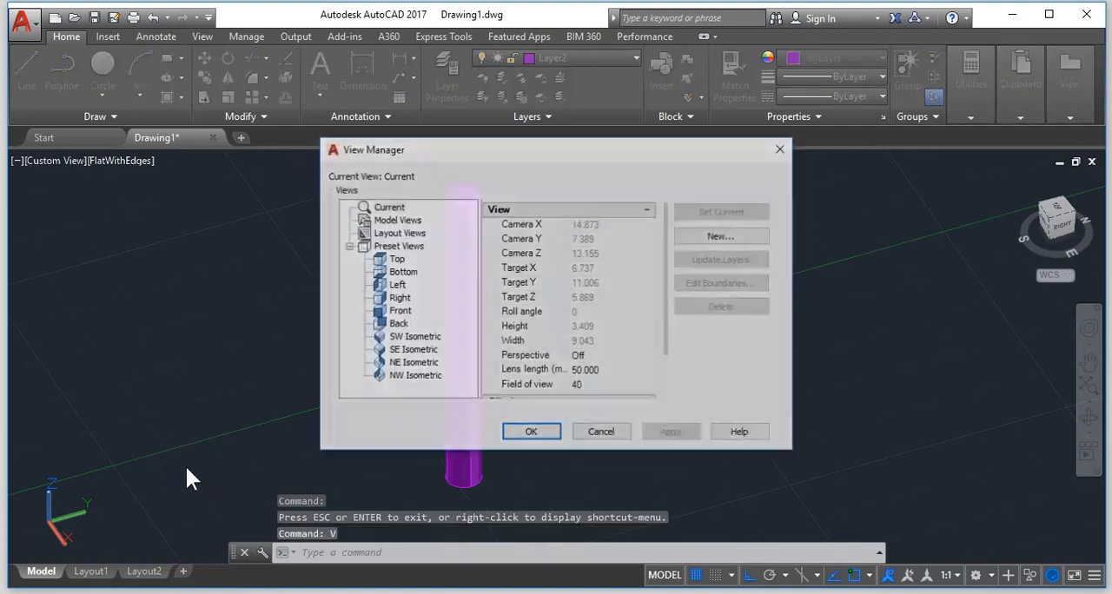
{"action": "left_click", "coordinate": [396, 259]}
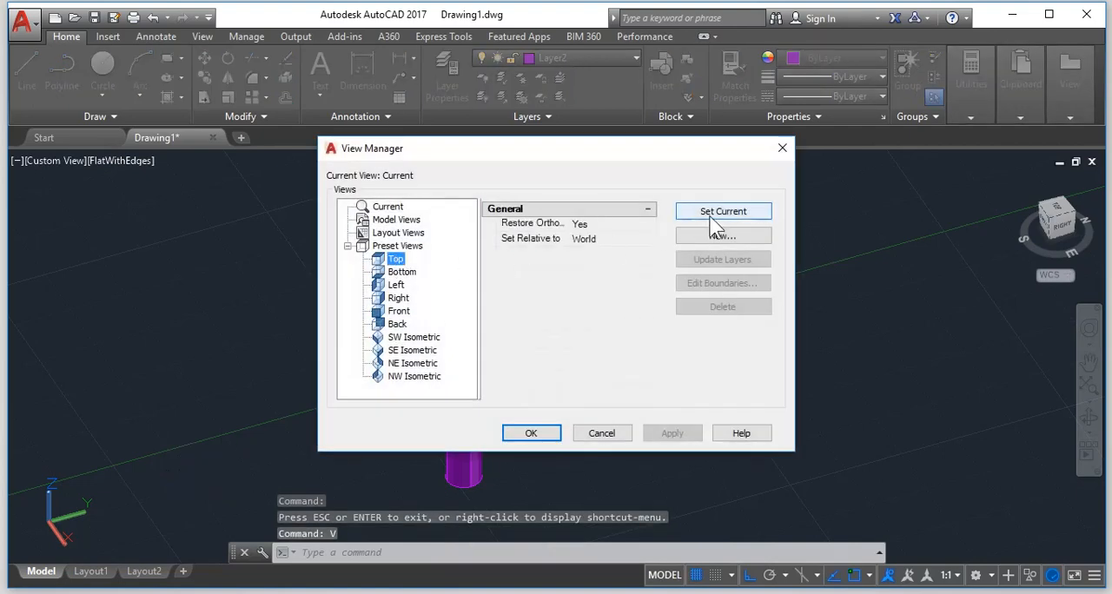
{"action": "left_click", "coordinate": [712, 217]}
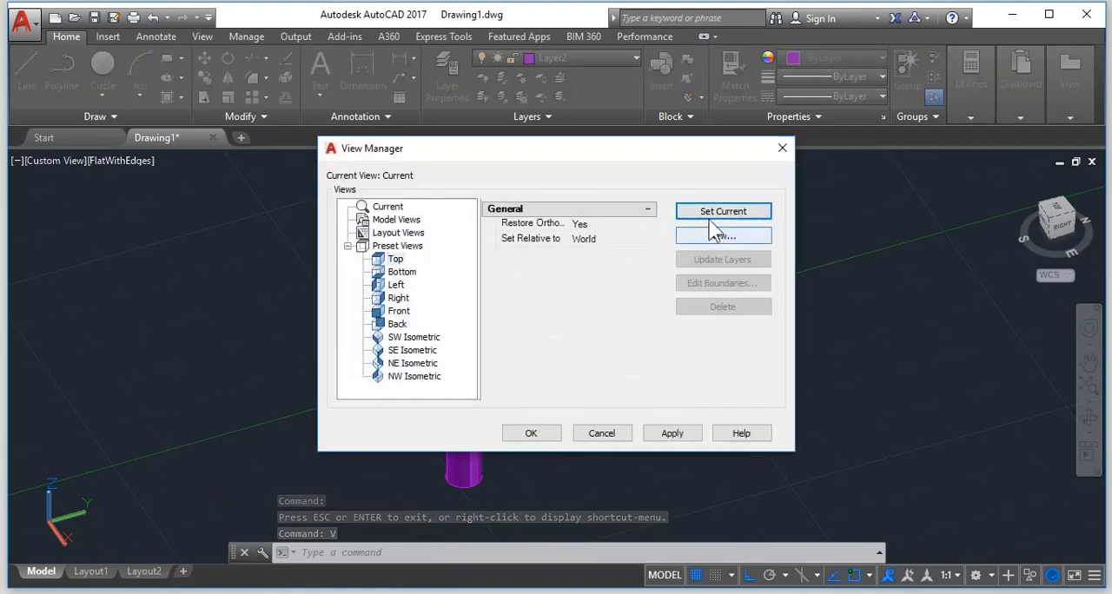
{"action": "left_click", "coordinate": [528, 433]}
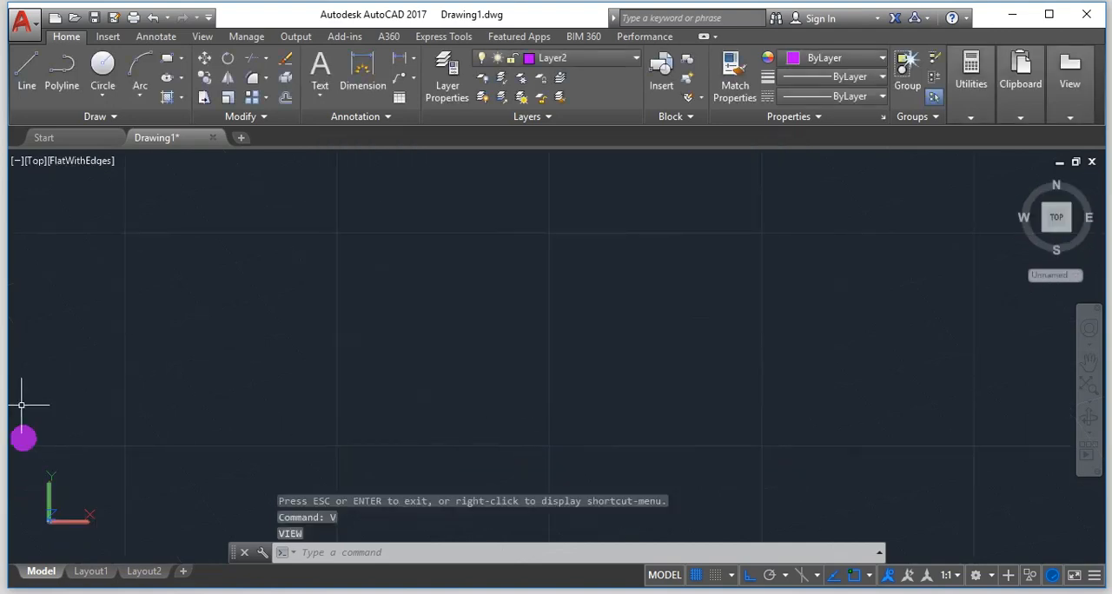
Turn layer 0 back on and make it the current layer.
{"action": "left_click", "coordinate": [576, 59]}
{"action": "left_click", "coordinate": [480, 73]}
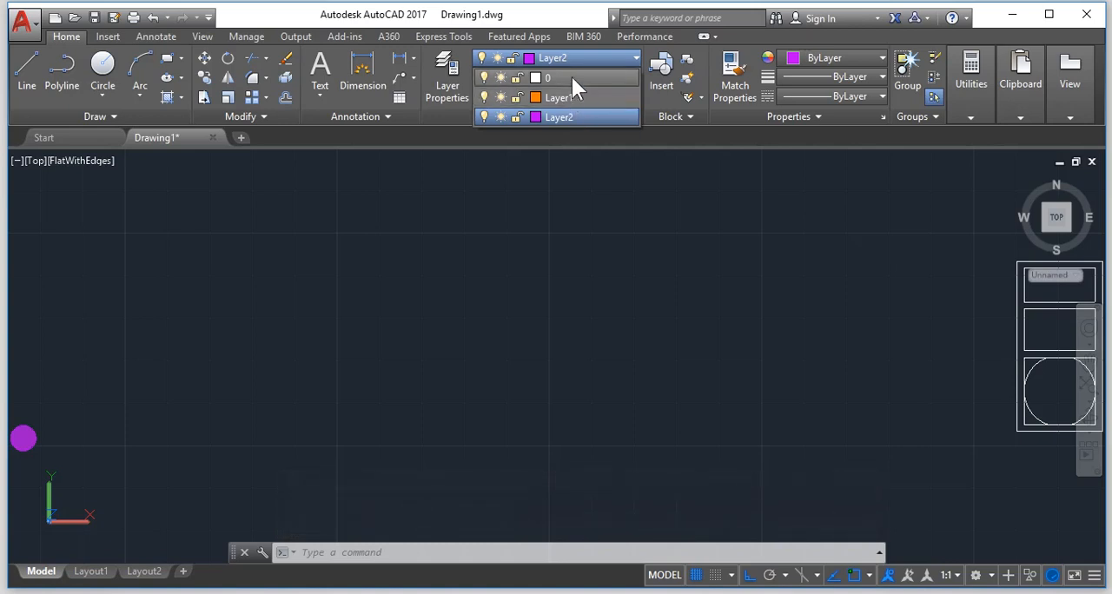
{"action": "left_click", "coordinate": [571, 77]}
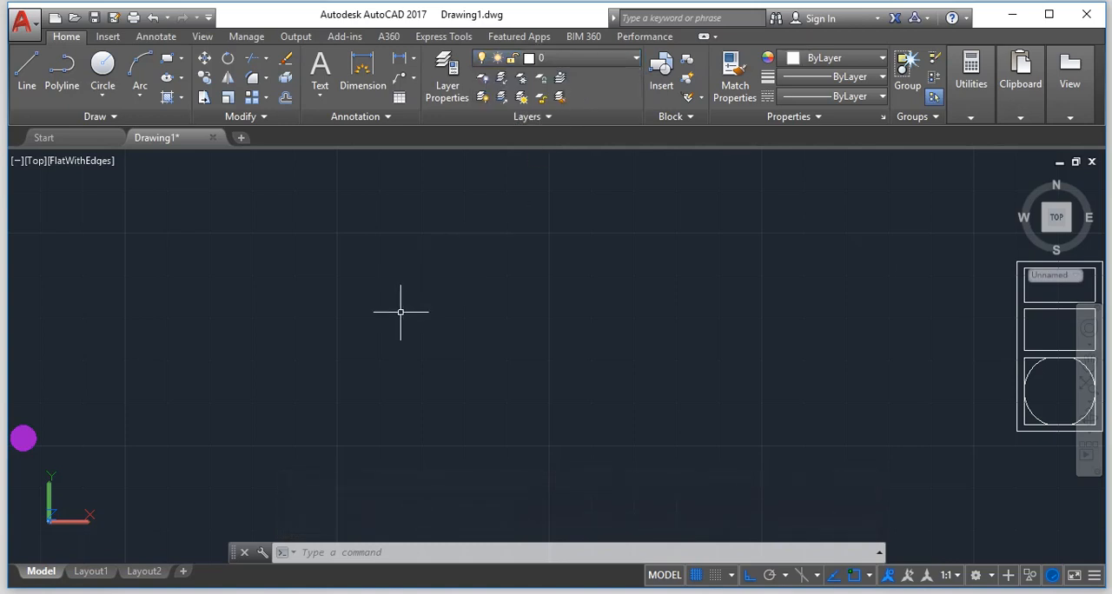
Draw a circle of radius 0.15 in the empty area between the purple cylinder and the panelled frame.
{"action": "type", "text": "c"}
{"action": "key", "text": "Return"}
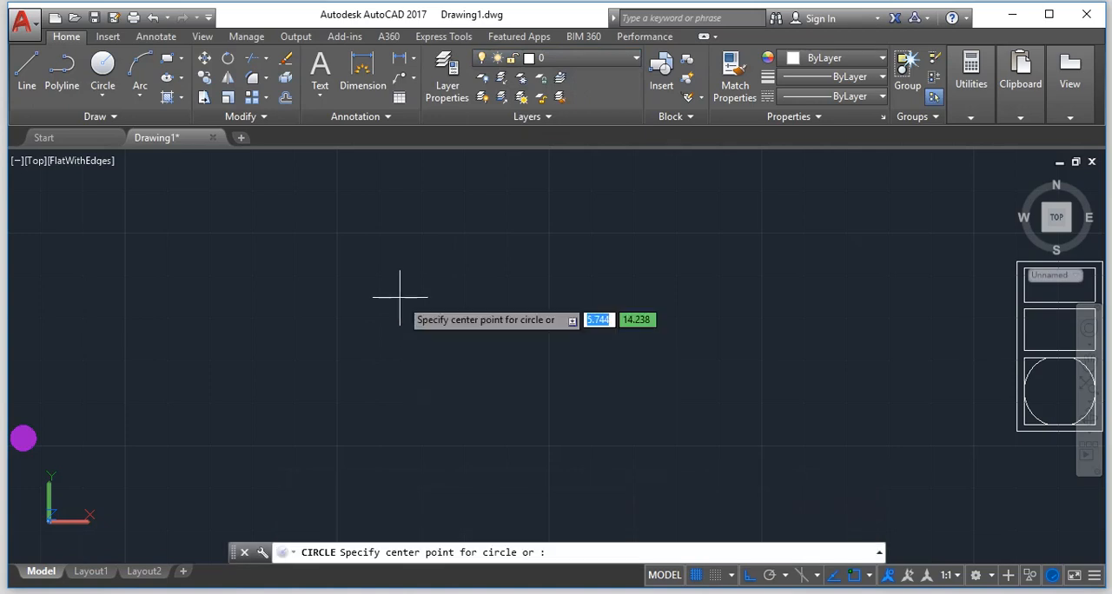
{"action": "left_click", "coordinate": [399, 295]}
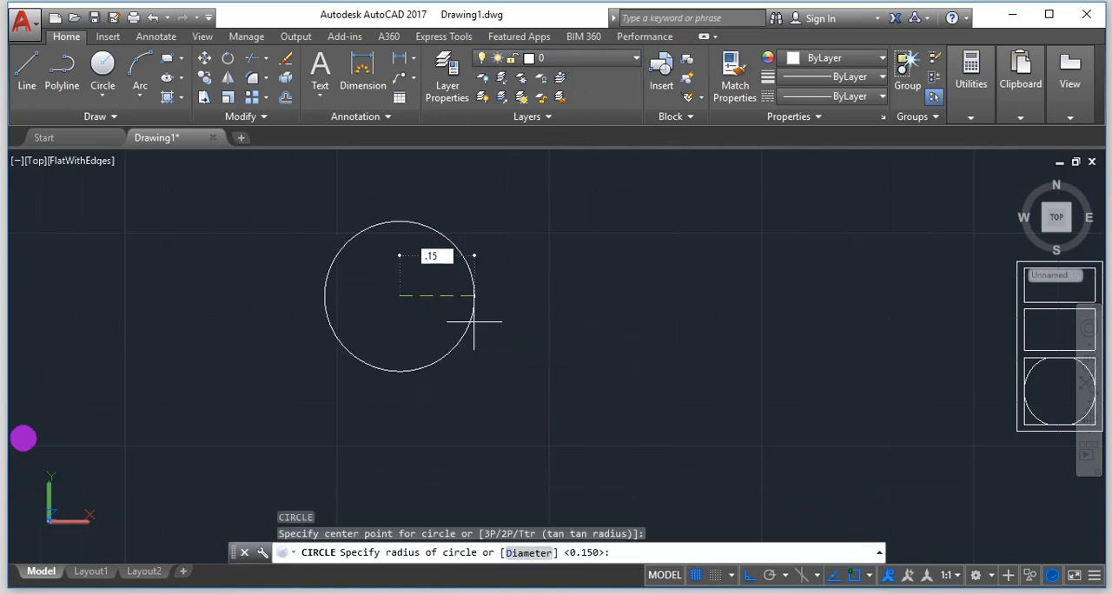
{"action": "key", "text": "Return"}
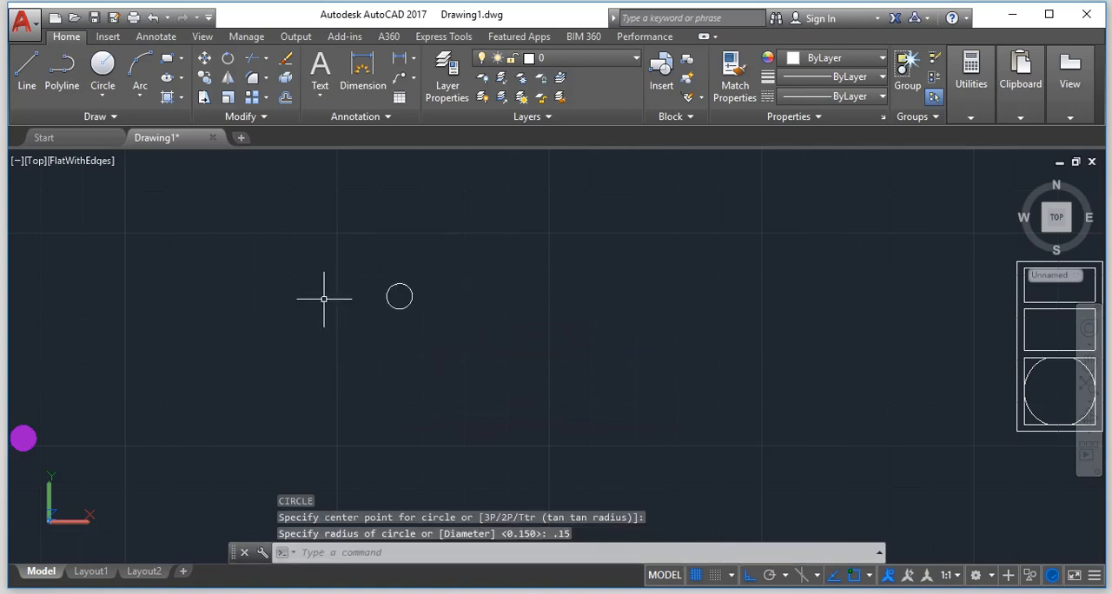
{"action": "scroll", "coordinate": [335, 283], "scroll_direction": "up", "scroll_amount": 6}
{"action": "scroll", "coordinate": [336, 285], "scroll_direction": "up", "scroll_amount": 2}
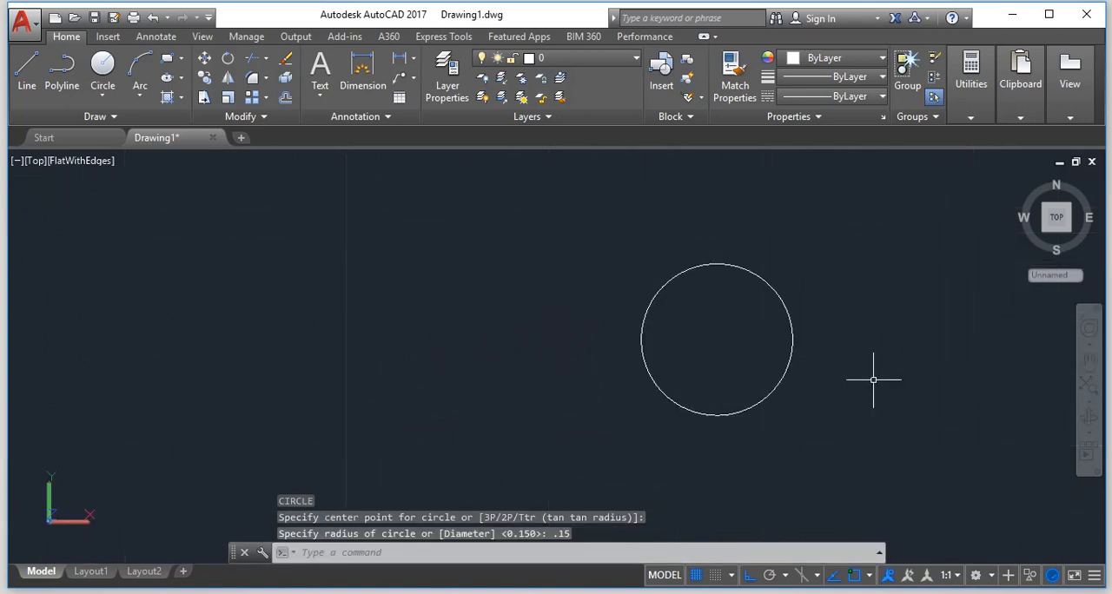
{"action": "scroll", "coordinate": [822, 338], "scroll_direction": "up", "scroll_amount": 3}
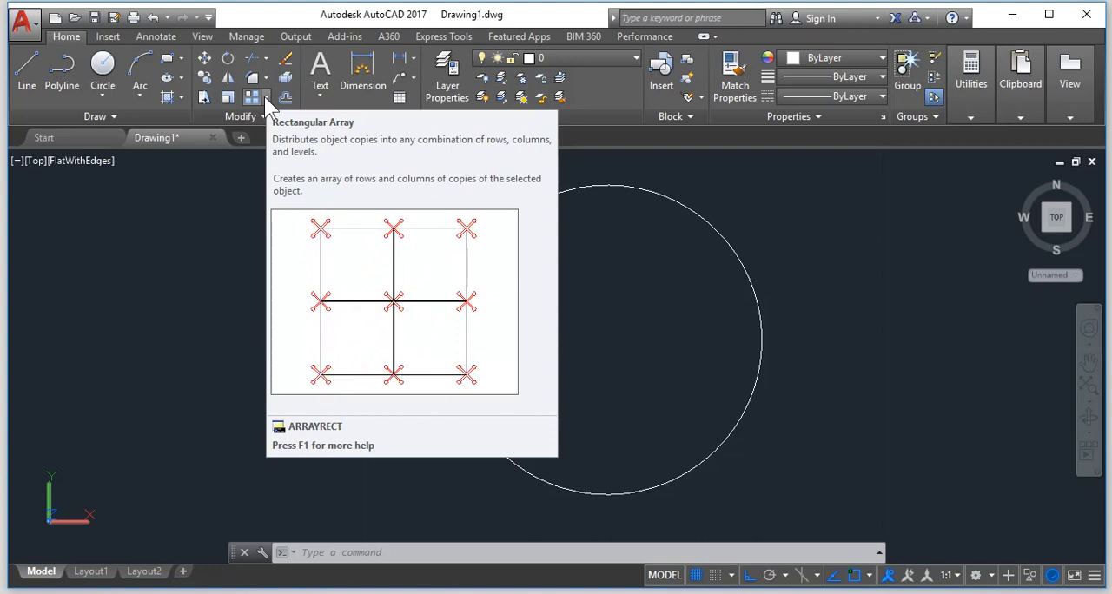
{"action": "key", "text": "Escape"}
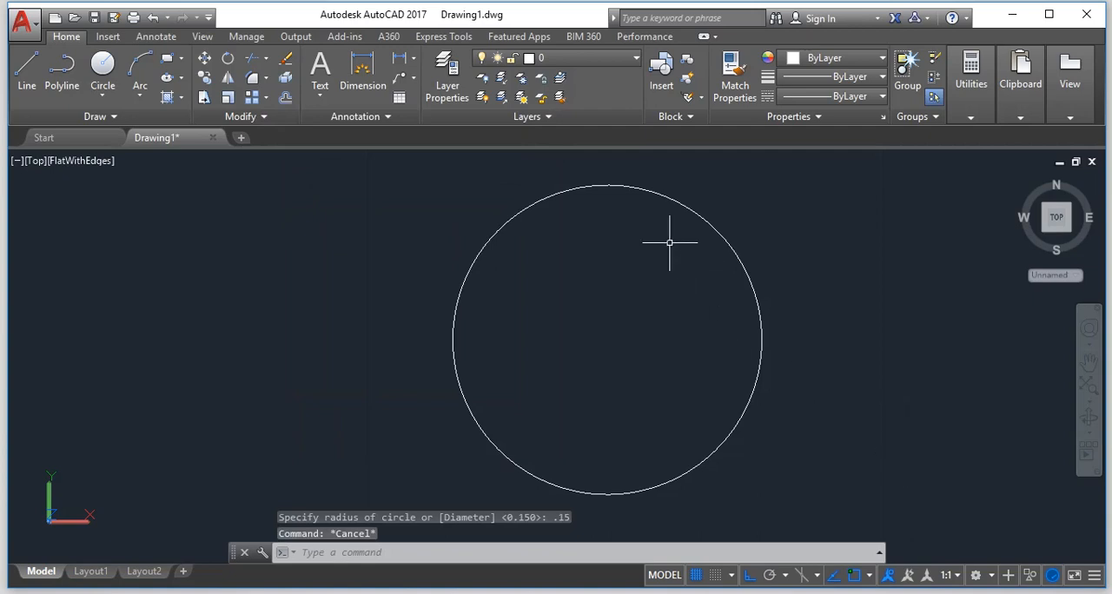
{"action": "type", "text": "I"}
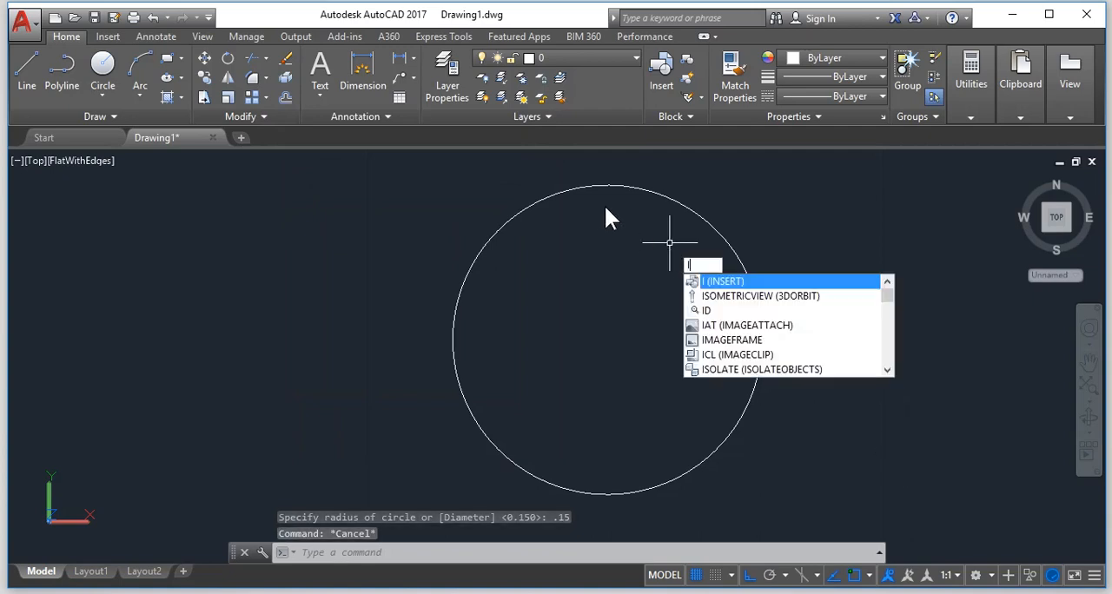
{"action": "key", "text": "Return"}
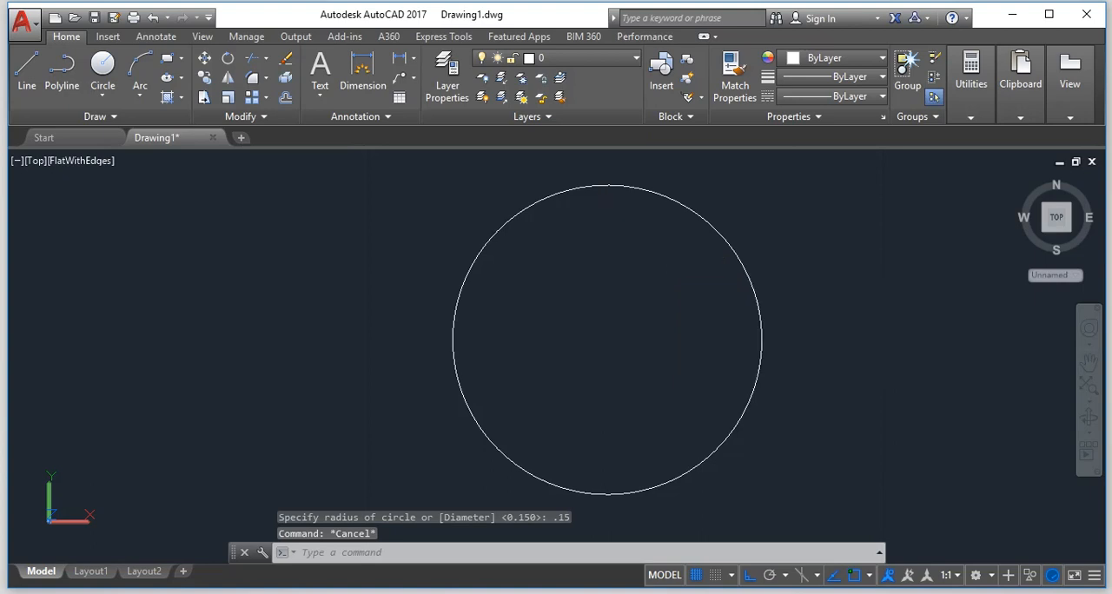
{"action": "key", "text": "Escape"}
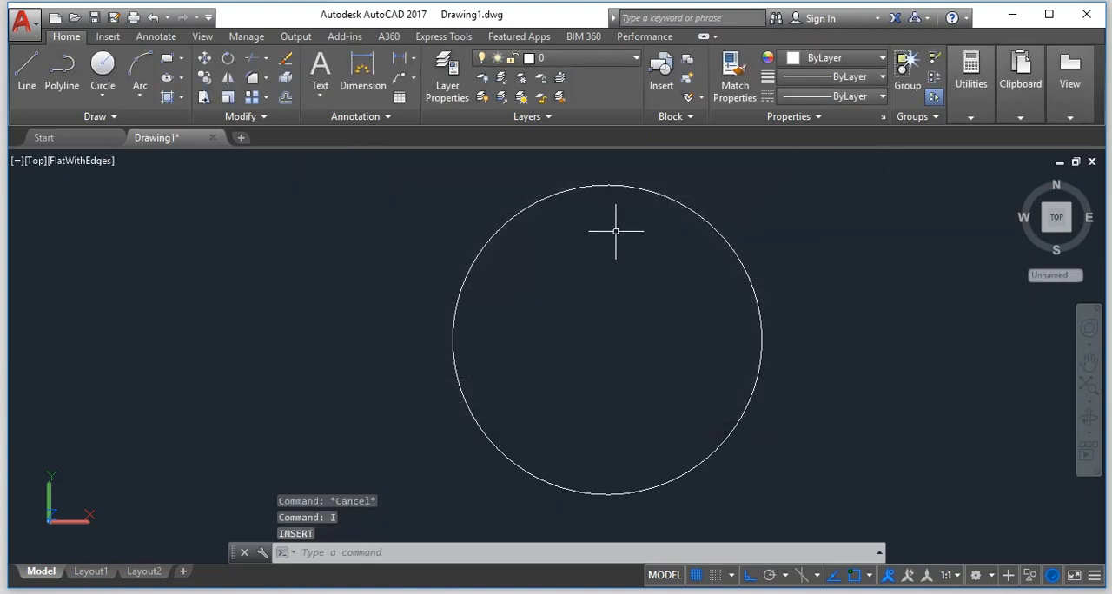
Draw a vertical line across the 0.15-radius circle from its top quadrant to its bottom quadrant.
{"action": "type", "text": "l"}
{"action": "key", "text": "Return"}
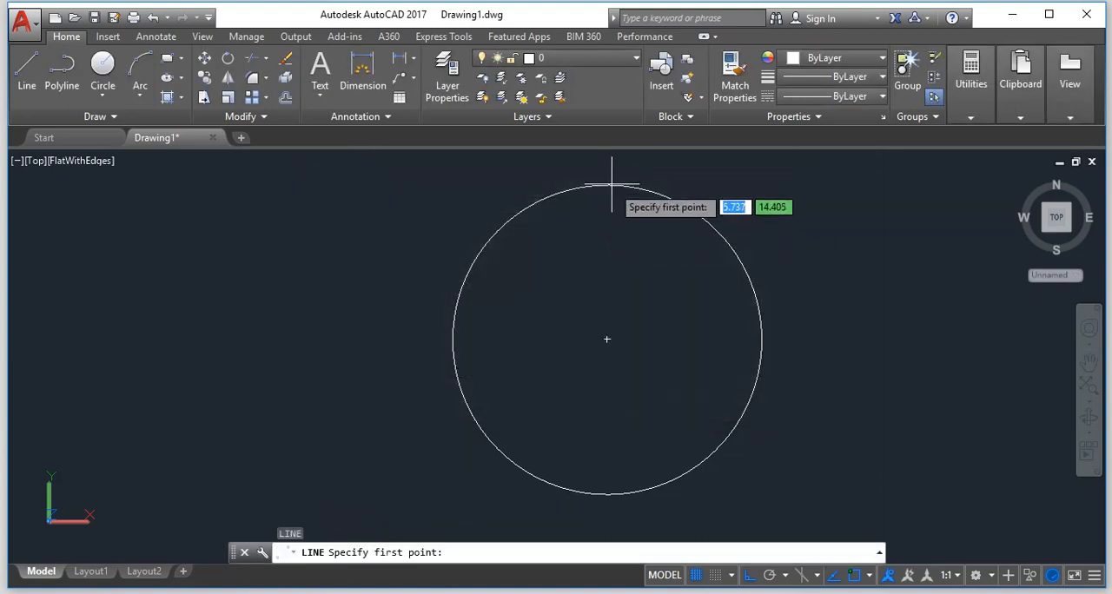
{"action": "left_click", "coordinate": [606, 185]}
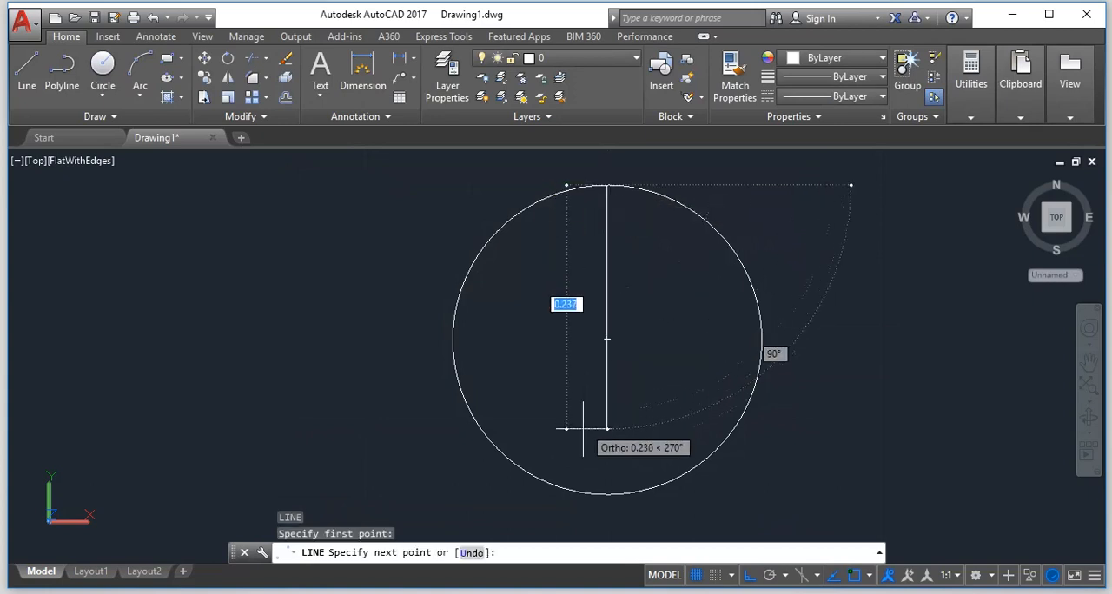
{"action": "left_click", "coordinate": [606, 492]}
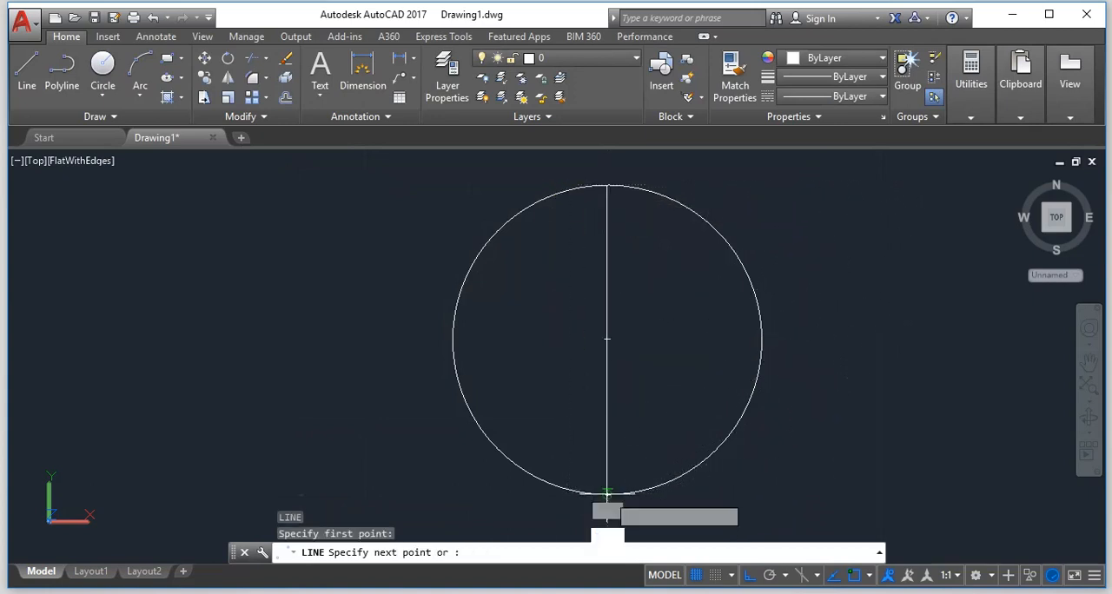
{"action": "key", "text": "Return"}
{"action": "key", "text": "Escape"}
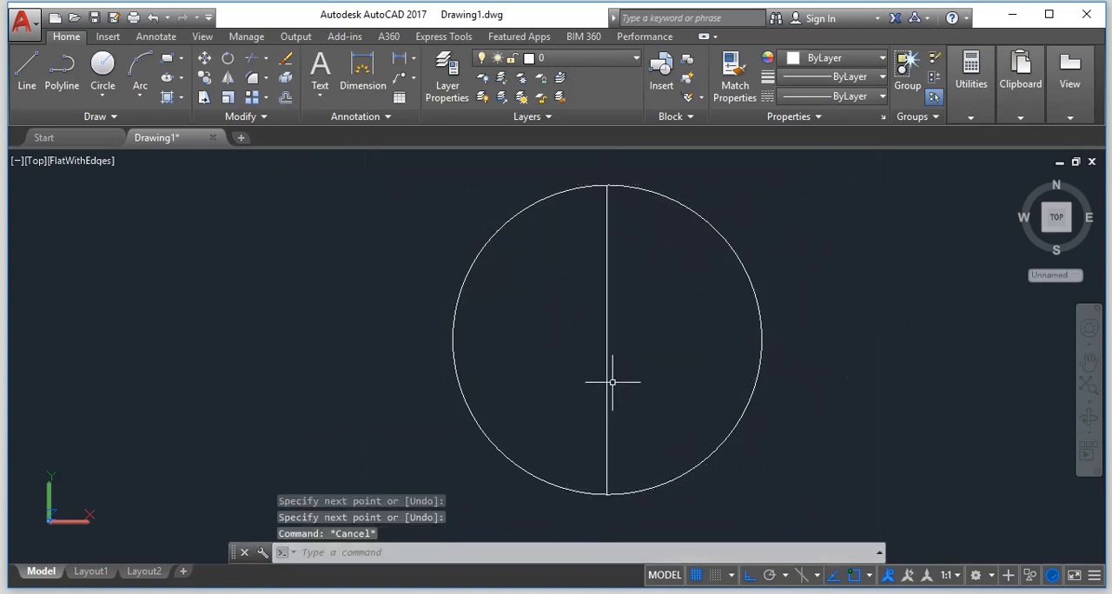
Draw a circle of radius 0.001 centred on the lower end of the vertical line.
{"action": "key", "text": "Return"}
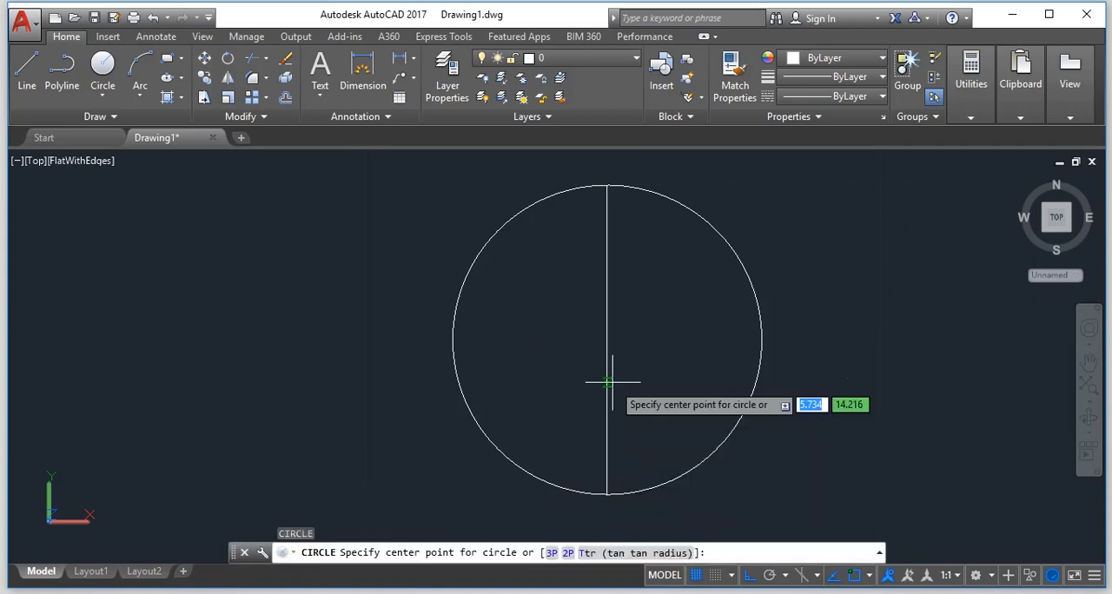
{"action": "left_click", "coordinate": [606, 493]}
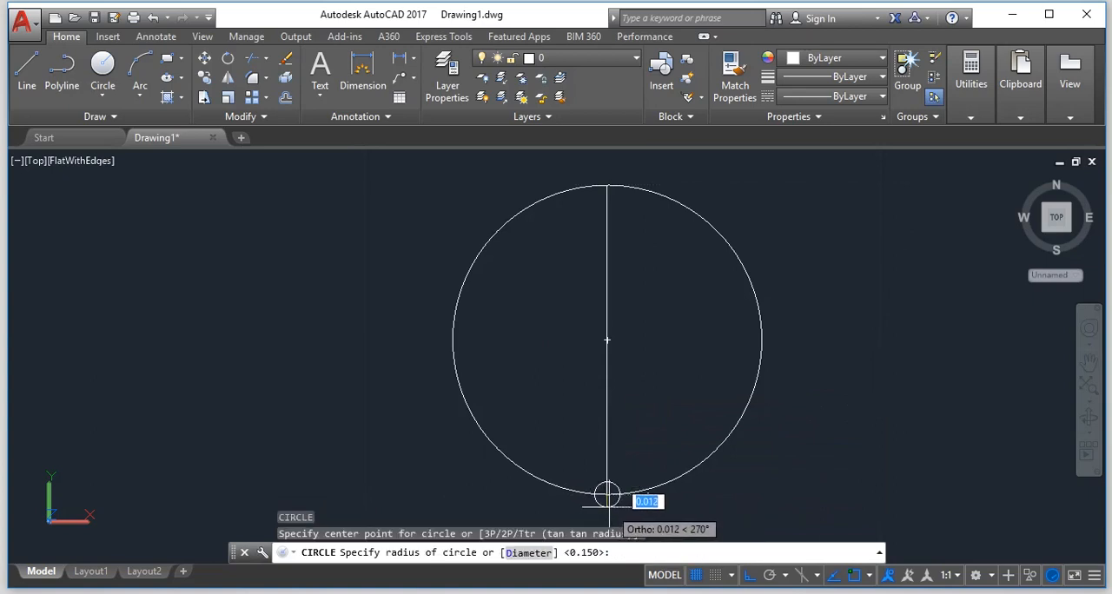
{"action": "type", "text": "."}
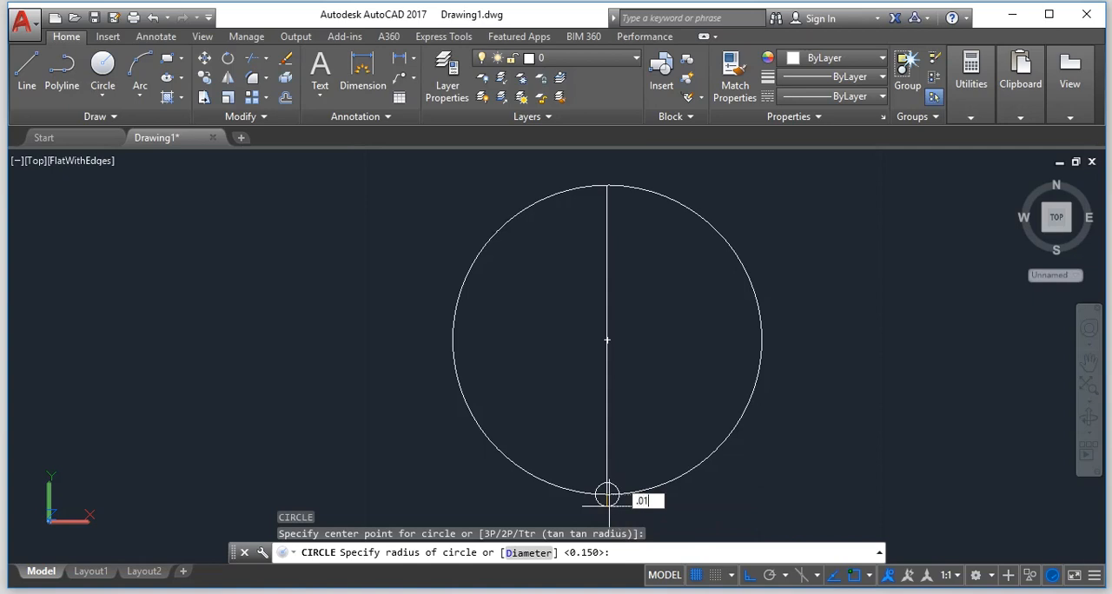
{"action": "type", "text": "00"}
{"action": "key", "text": "Return"}
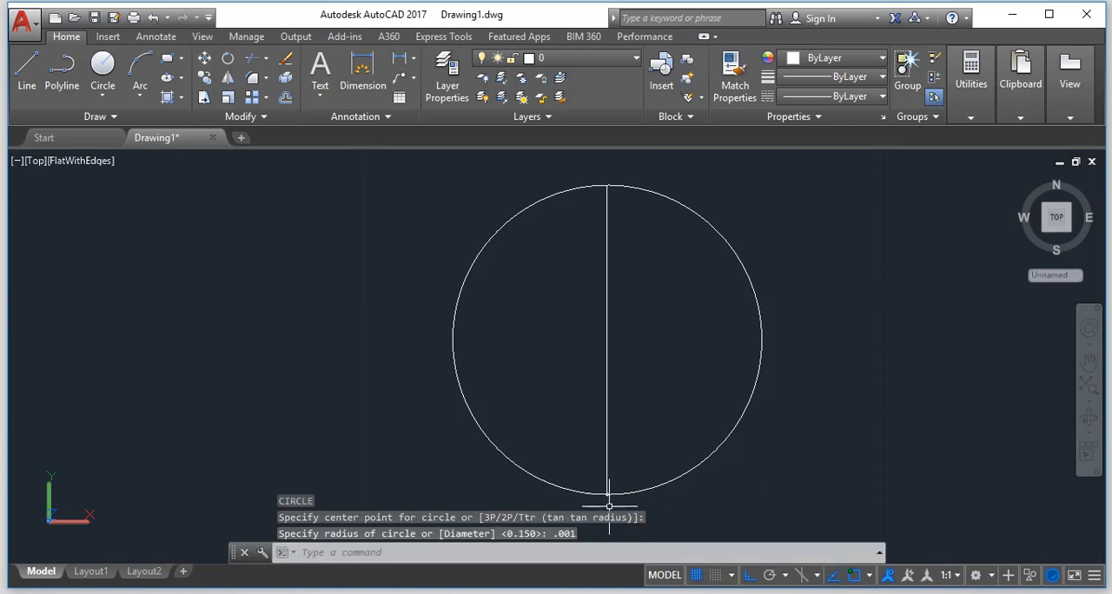
{"action": "scroll", "coordinate": [627, 526], "scroll_direction": "up", "scroll_amount": 5}
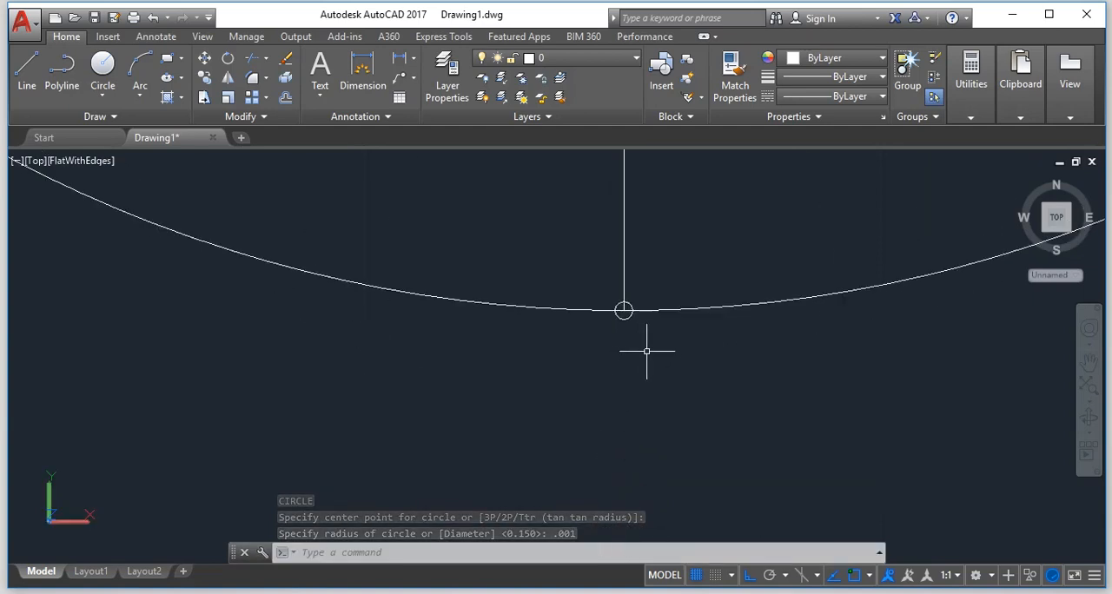
Erase the tiny 0.001-radius circle at the lower end of the vertical line.
{"action": "key", "text": "ctrl+z"}
{"action": "scroll", "coordinate": [640, 377], "scroll_direction": "down", "scroll_amount": 3}
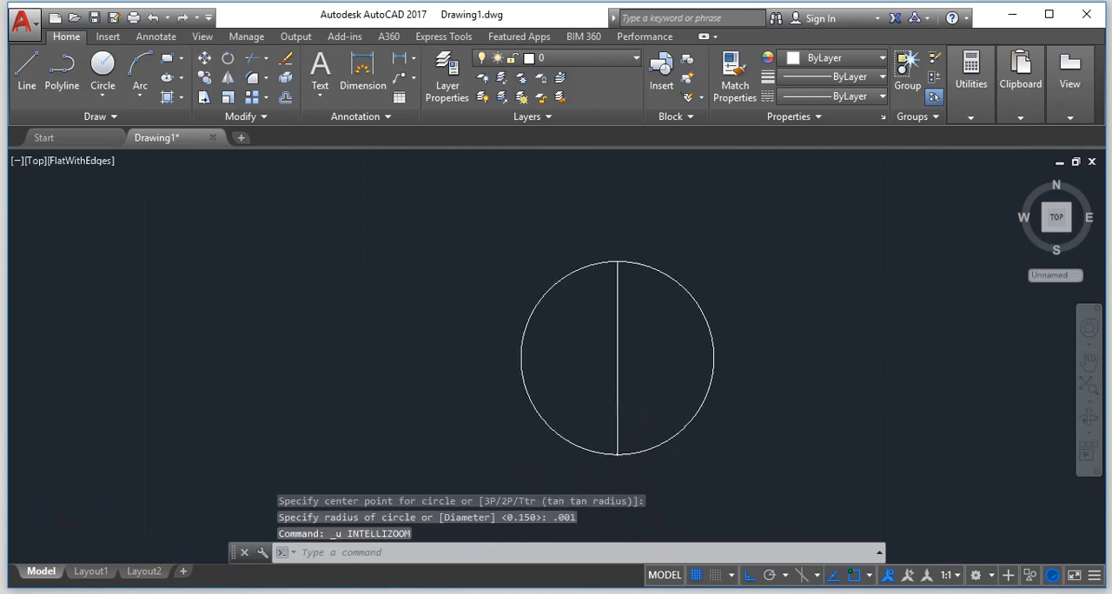
{"action": "scroll", "coordinate": [612, 458], "scroll_direction": "up", "scroll_amount": 8}
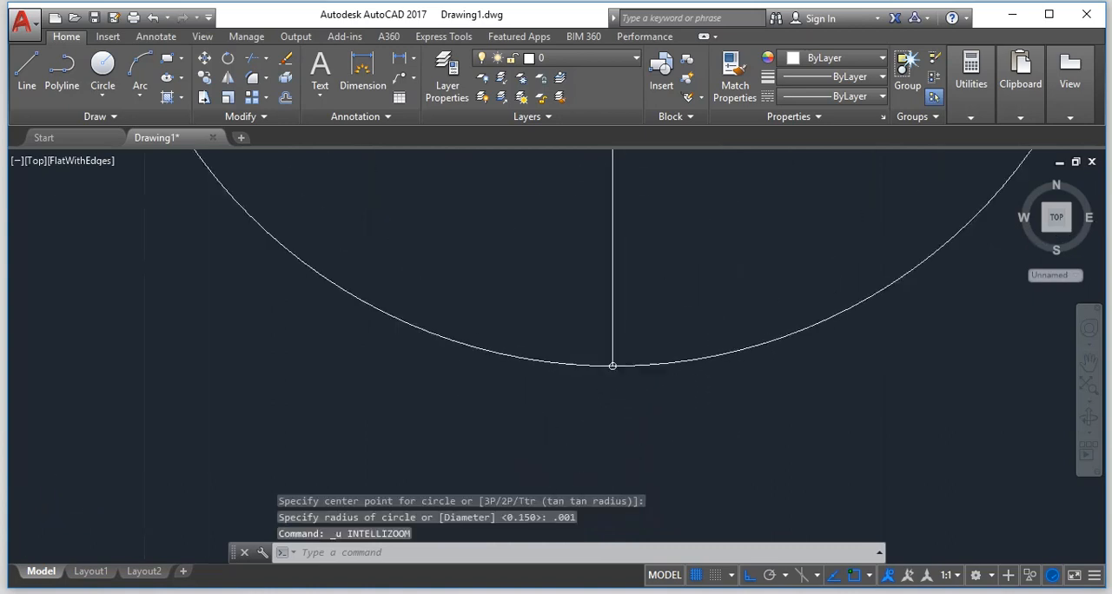
{"action": "key", "text": "Escape"}
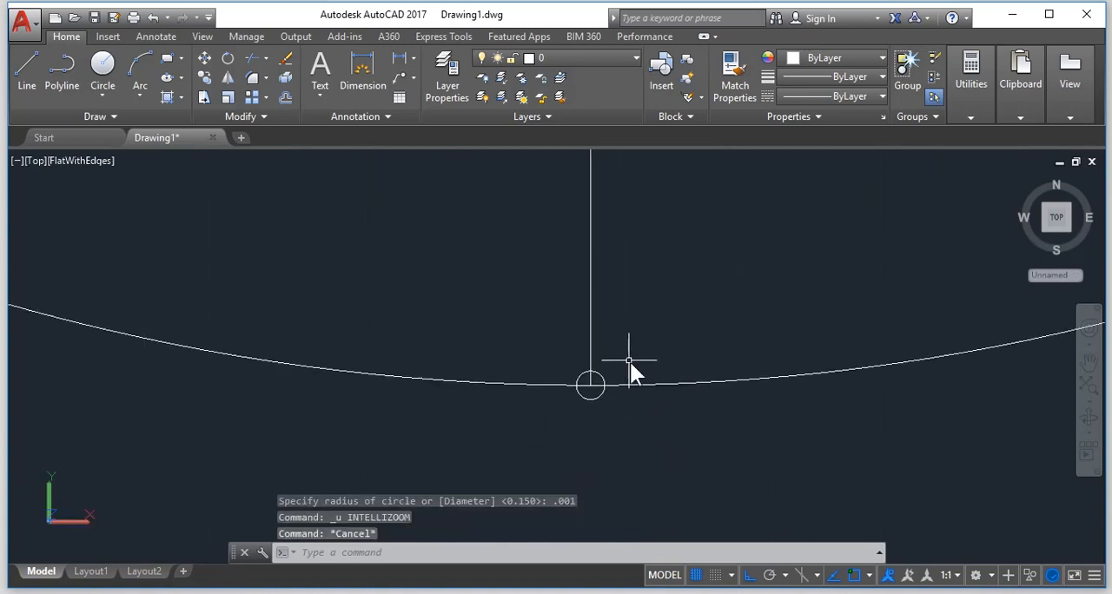
{"action": "type", "text": "e"}
{"action": "key", "text": "Return"}
{"action": "left_click", "coordinate": [605, 380]}
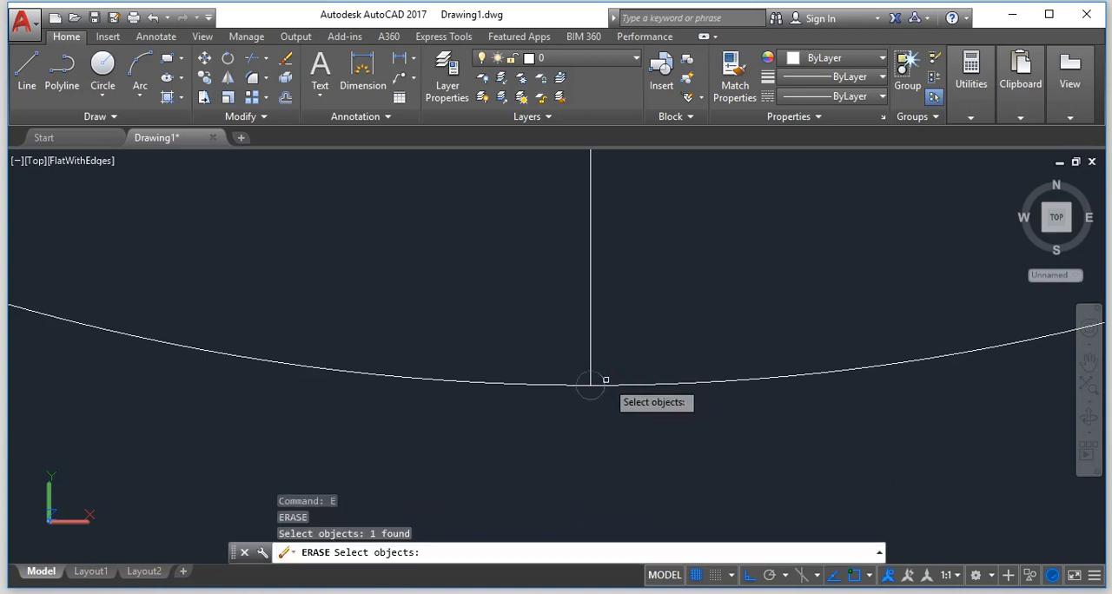
{"action": "key", "text": "Return"}
{"action": "key", "text": "Escape"}
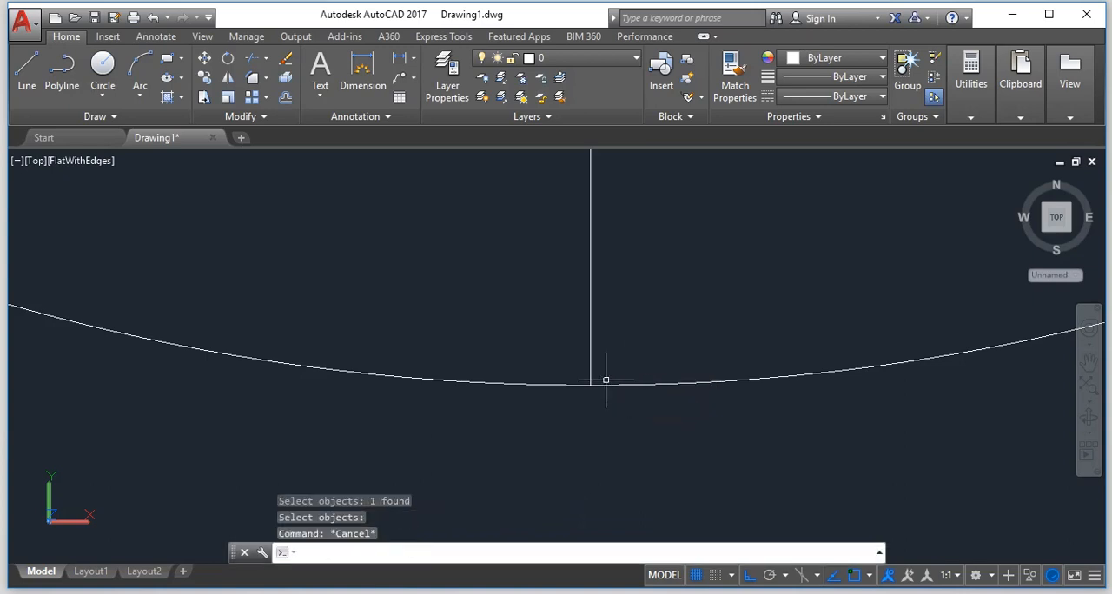
Draw a circle of radius 0.1 centred on the lower end of the vertical line.
{"action": "type", "text": "c"}
{"action": "key", "text": "Return"}
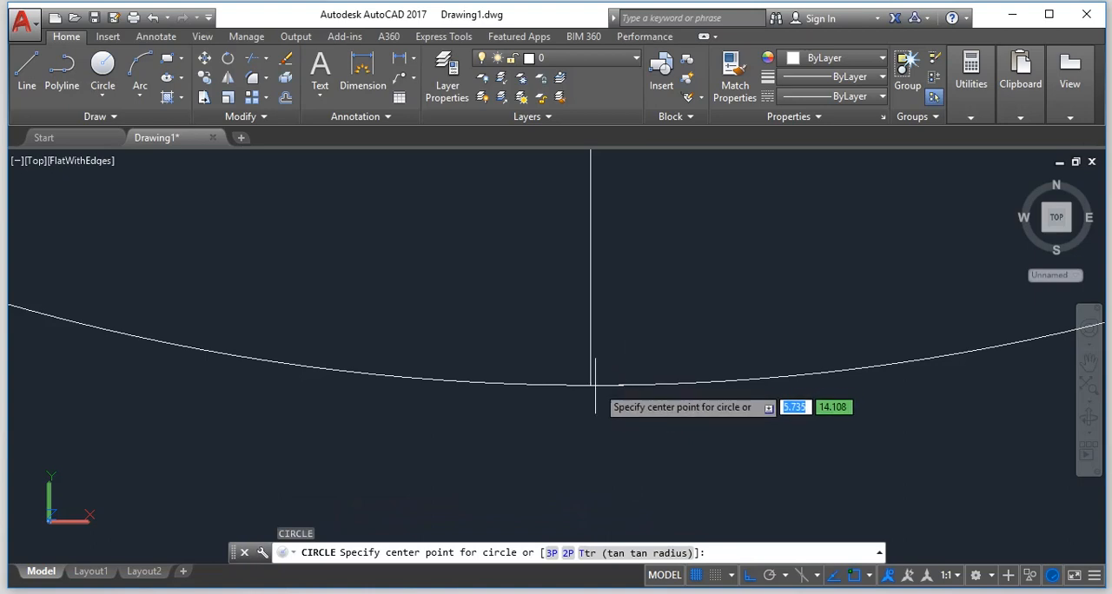
{"action": "left_click", "coordinate": [589, 385]}
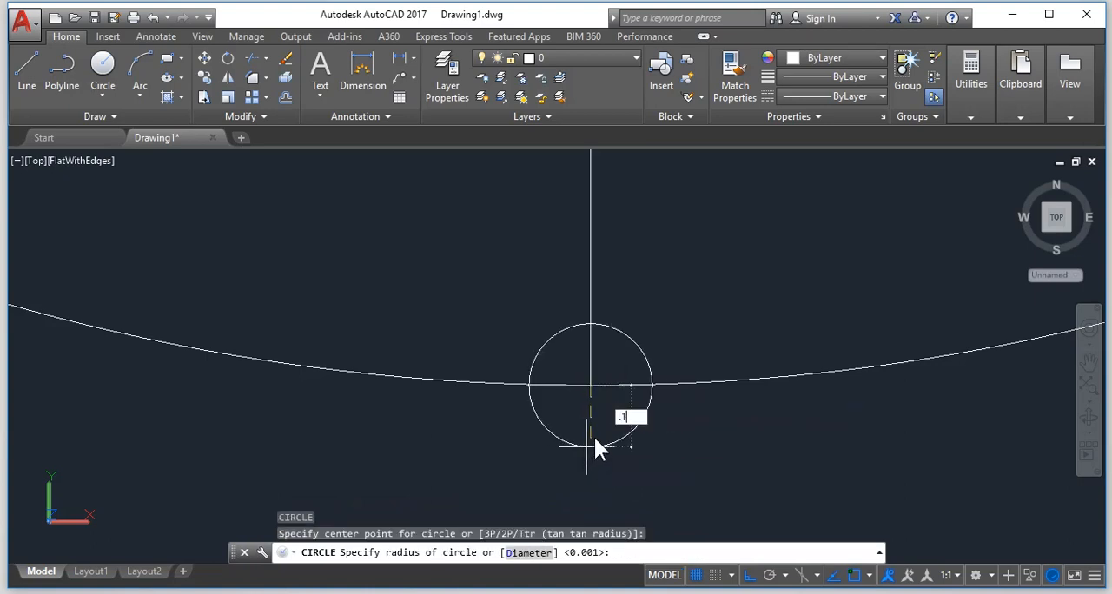
{"action": "key", "text": "Return"}
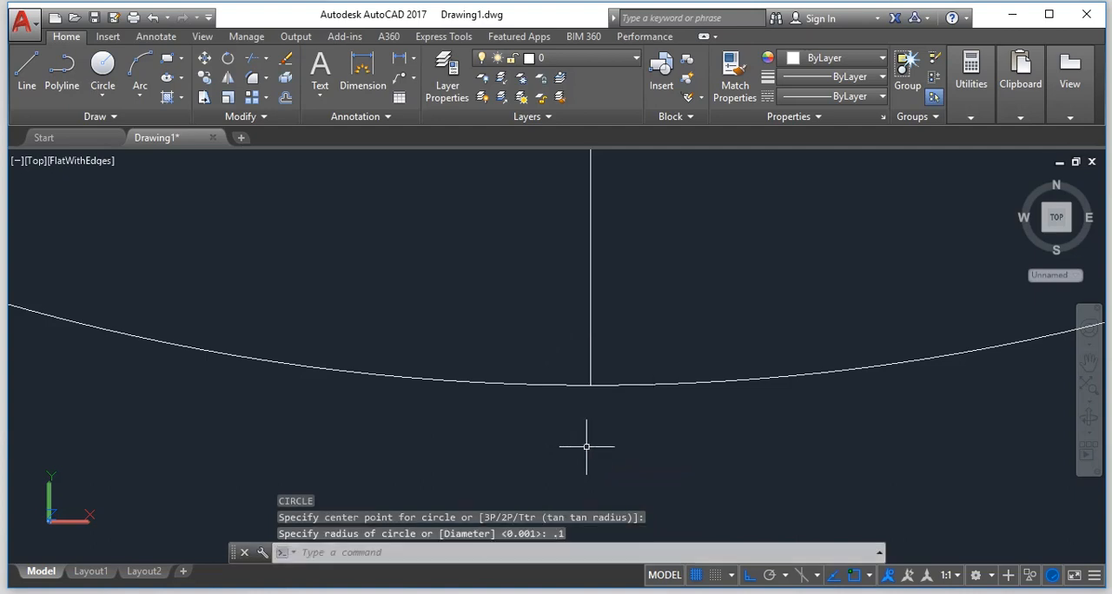
{"action": "scroll", "coordinate": [591, 441], "scroll_direction": "down", "scroll_amount": 5}
{"action": "scroll", "coordinate": [598, 445], "scroll_direction": "down", "scroll_amount": 3}
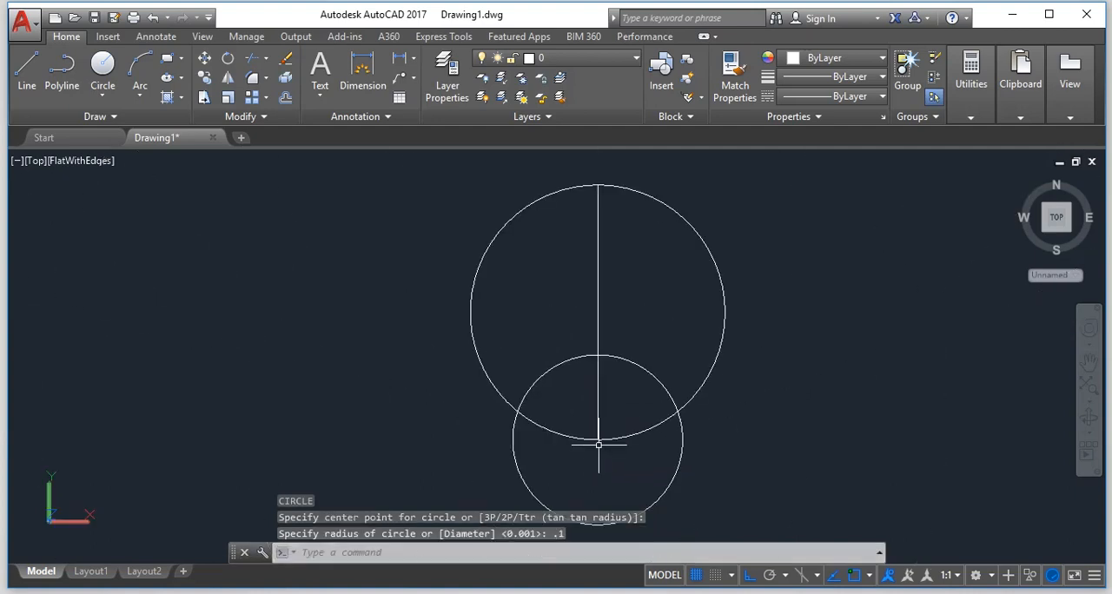
{"action": "key", "text": "Escape"}
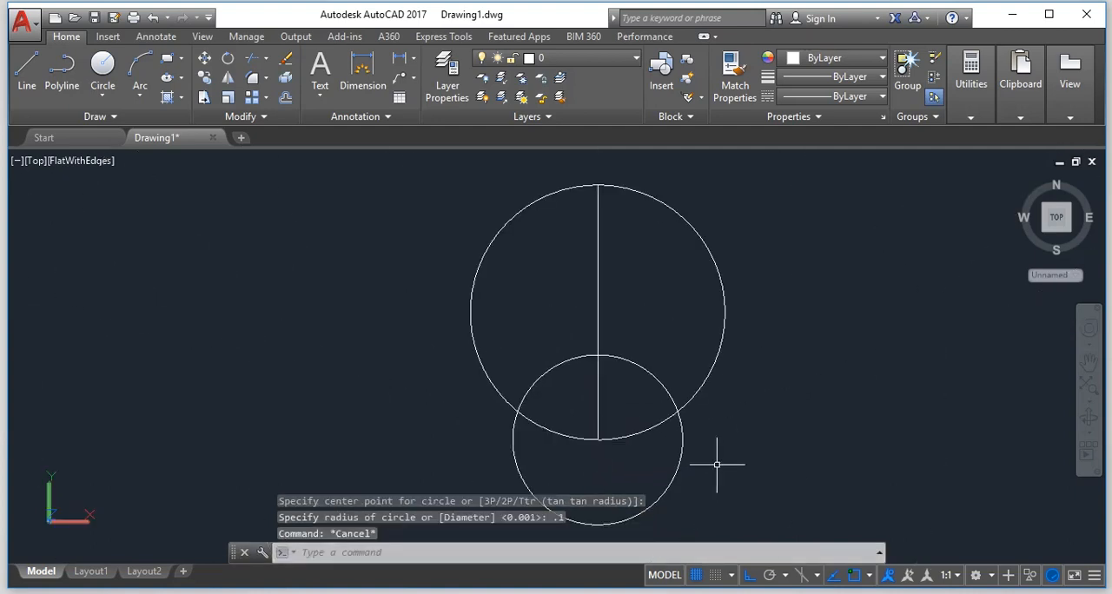
Erase the 0.1-radius circle that overlaps the lower part of the main circle.
{"action": "type", "text": "e"}
{"action": "key", "text": "Return"}
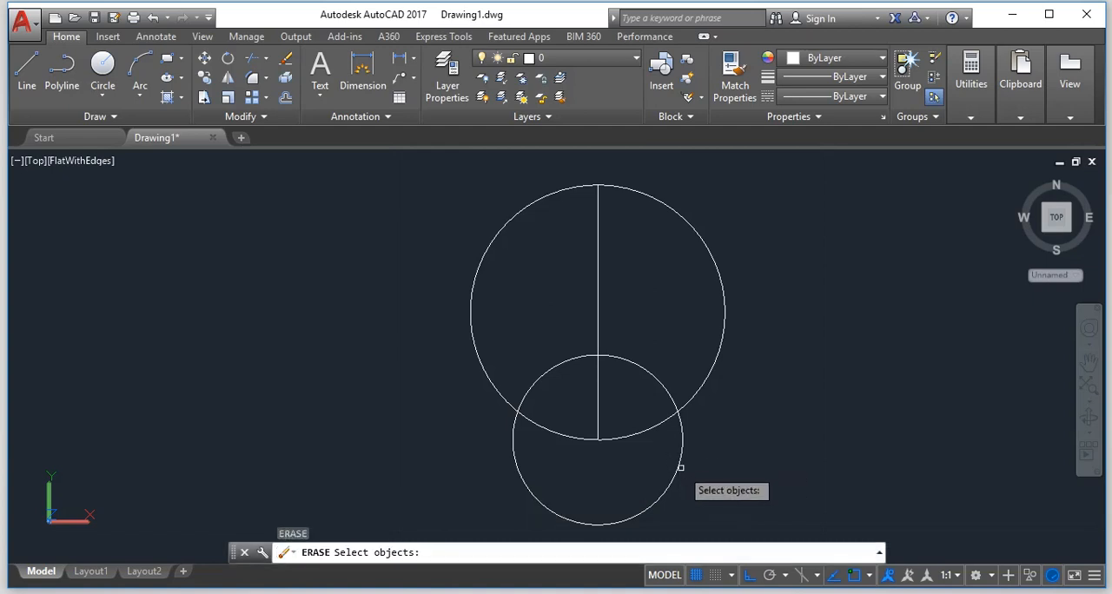
{"action": "left_click", "coordinate": [680, 468]}
{"action": "key", "text": "Return"}
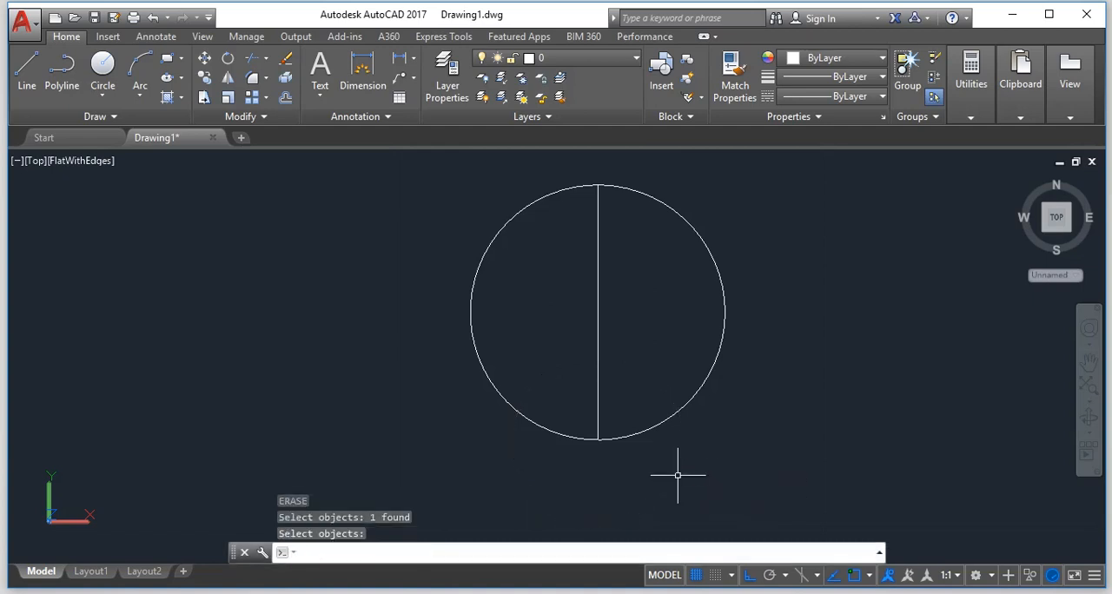
{"action": "key", "text": "Escape"}
{"action": "type", "text": "["}
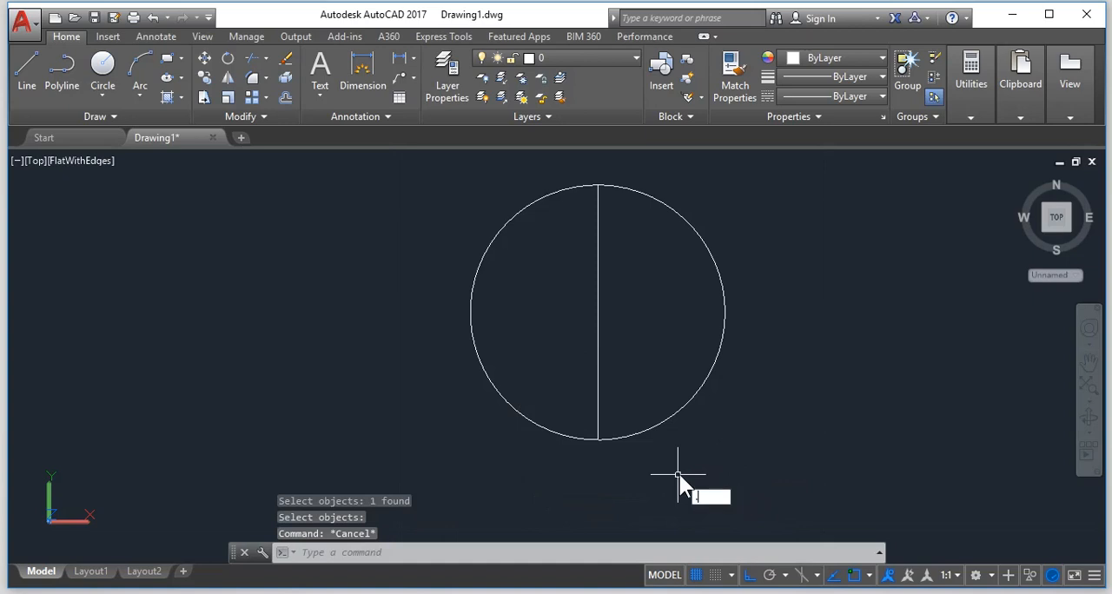
{"action": "key", "text": "Escape"}
Draw a circle of radius 0.01 centred on the lower end of the vertical line.
{"action": "type", "text": "c"}
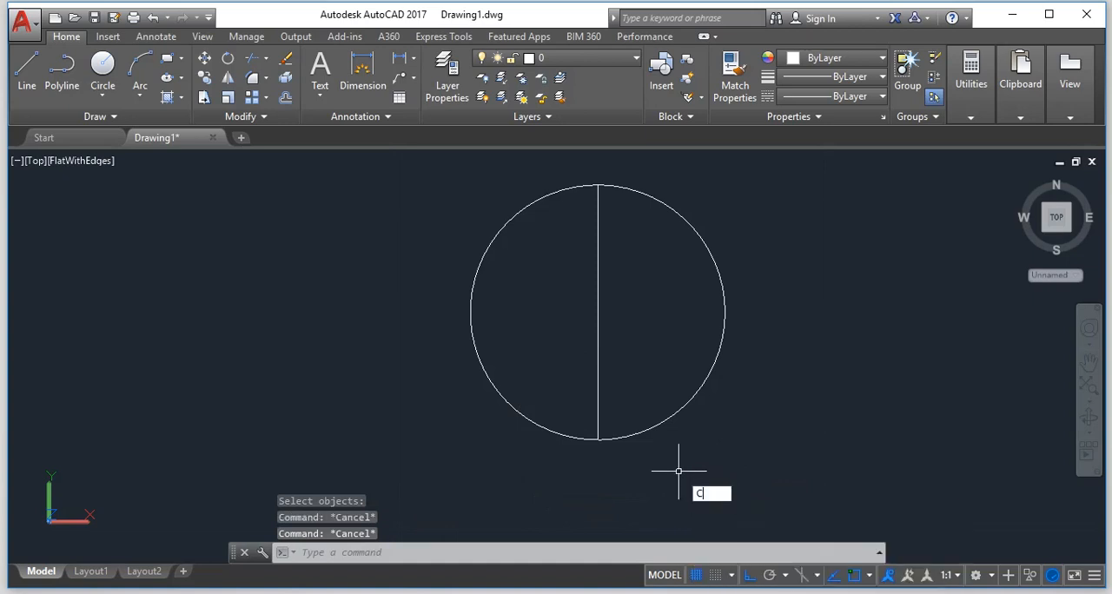
{"action": "key", "text": "Return"}
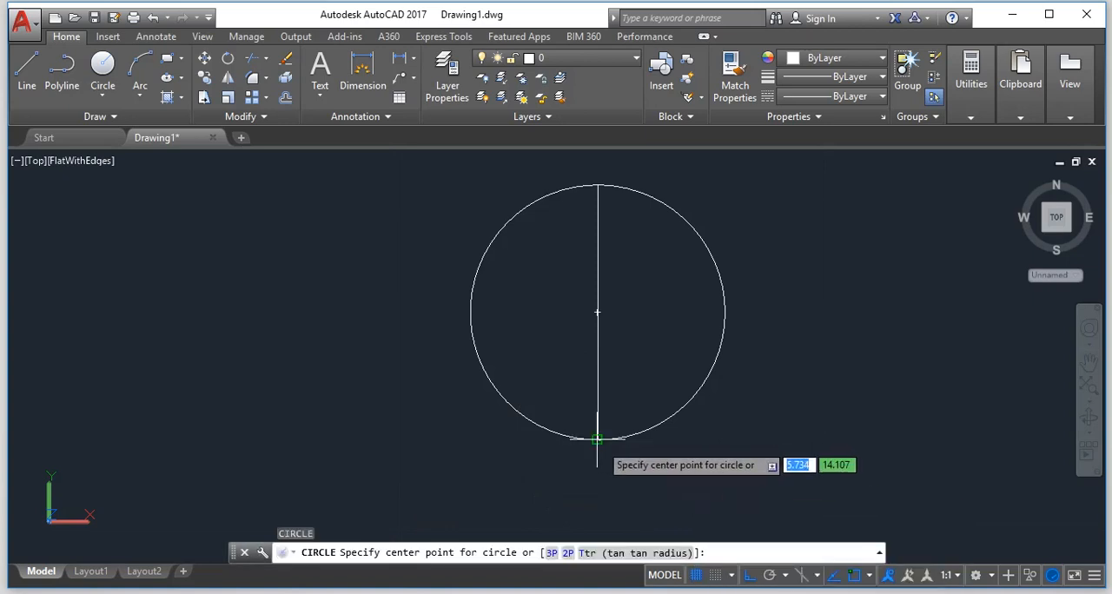
{"action": "left_click", "coordinate": [596, 439]}
{"action": "type", "text": "."}
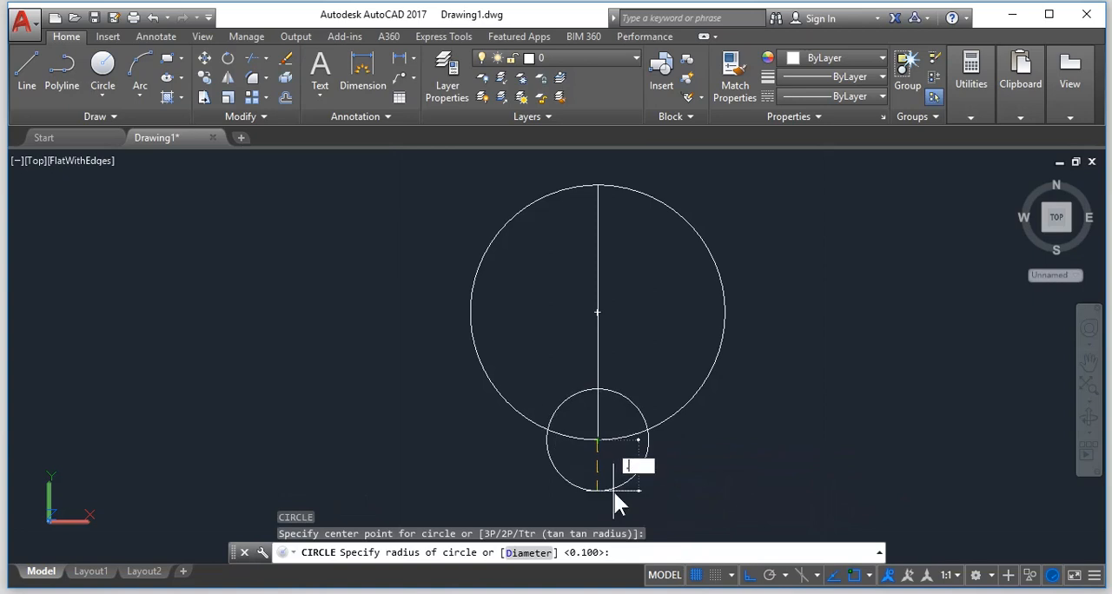
{"action": "type", "text": "01"}
{"action": "key", "text": "Return"}
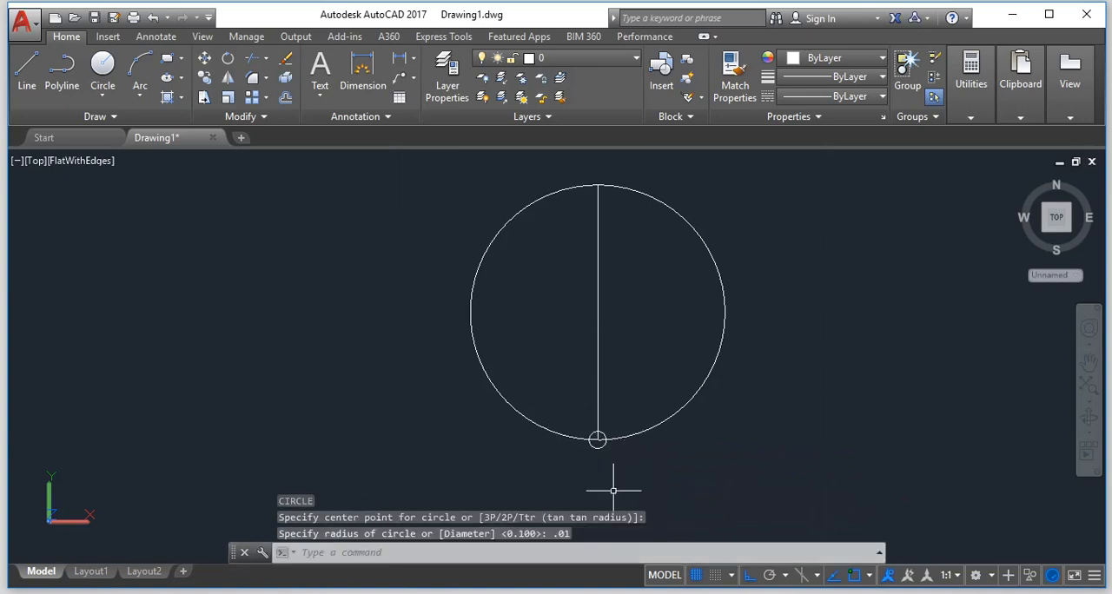
Try a polar array of the small circle centred on the vertical line's upper end, with its base point moved up the line.
{"action": "scroll", "coordinate": [613, 489], "scroll_direction": "up", "scroll_amount": 8}
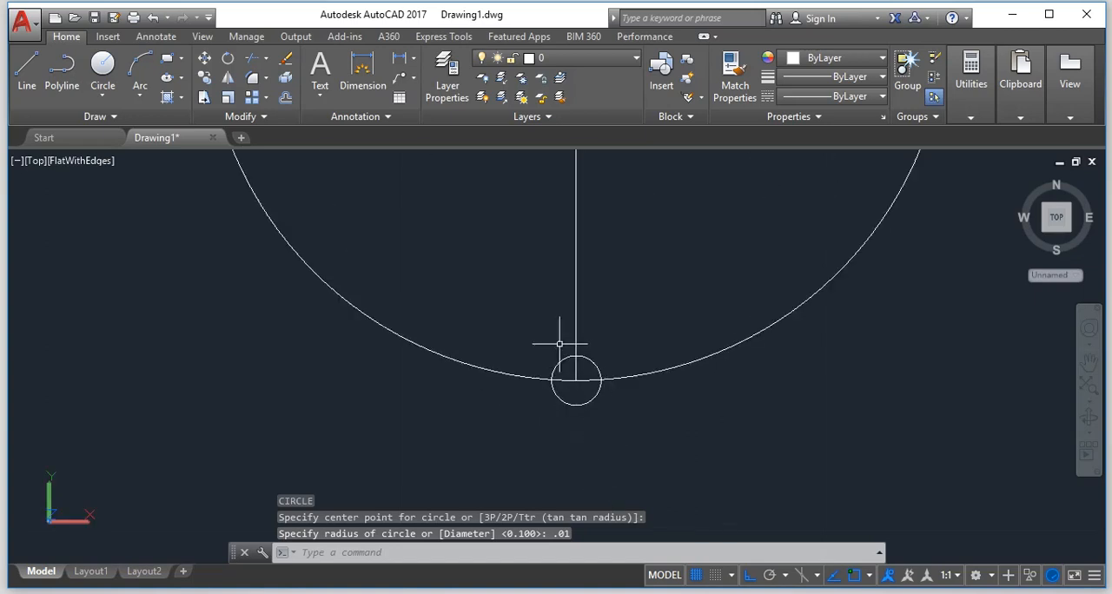
{"action": "scroll", "coordinate": [546, 327], "scroll_direction": "down", "scroll_amount": 8}
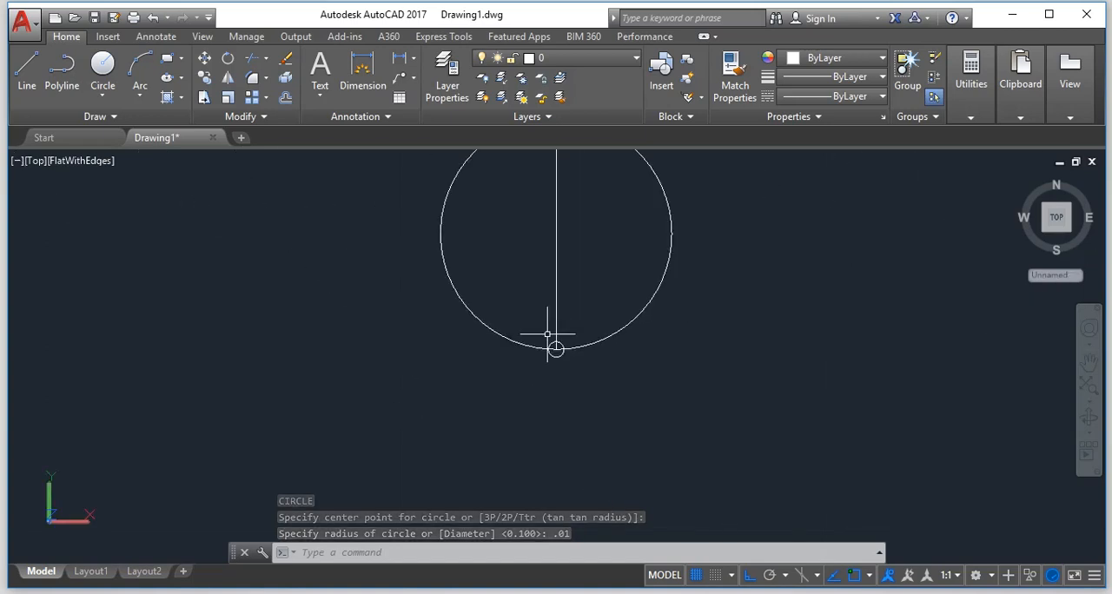
{"action": "scroll", "coordinate": [551, 335], "scroll_direction": "up", "scroll_amount": 8}
{"action": "scroll", "coordinate": [544, 335], "scroll_direction": "down", "scroll_amount": 5}
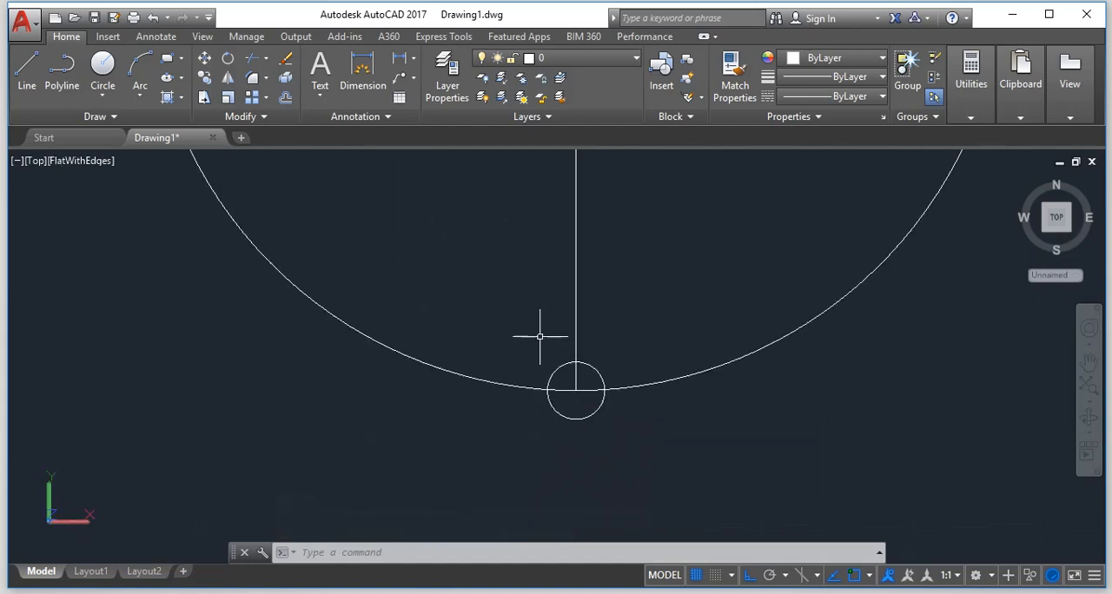
{"action": "scroll", "coordinate": [540, 336], "scroll_direction": "up", "scroll_amount": 3}
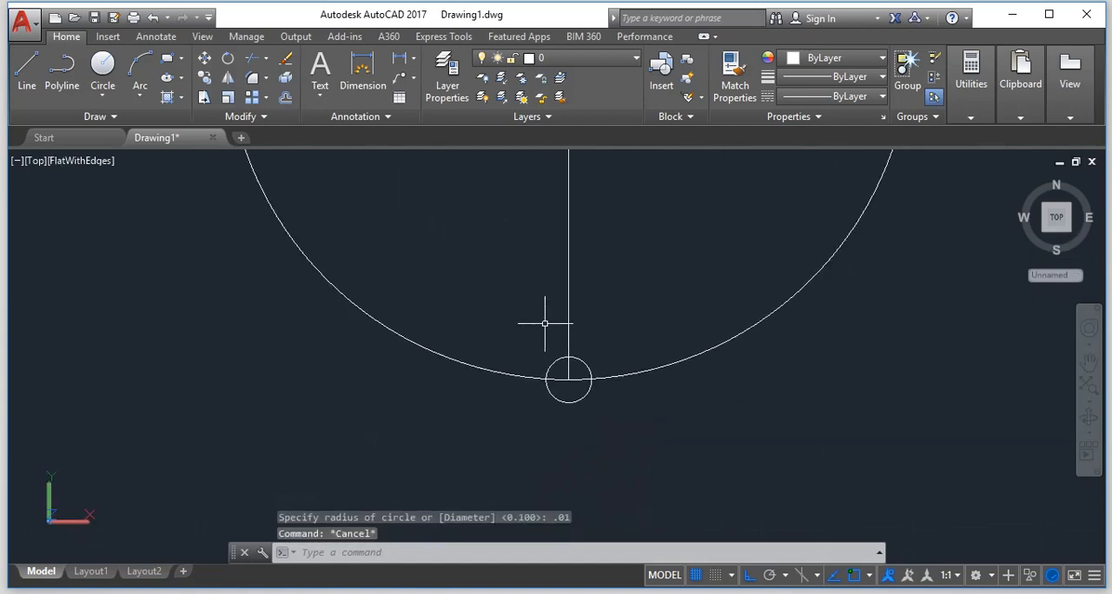
{"action": "left_click", "coordinate": [260, 97]}
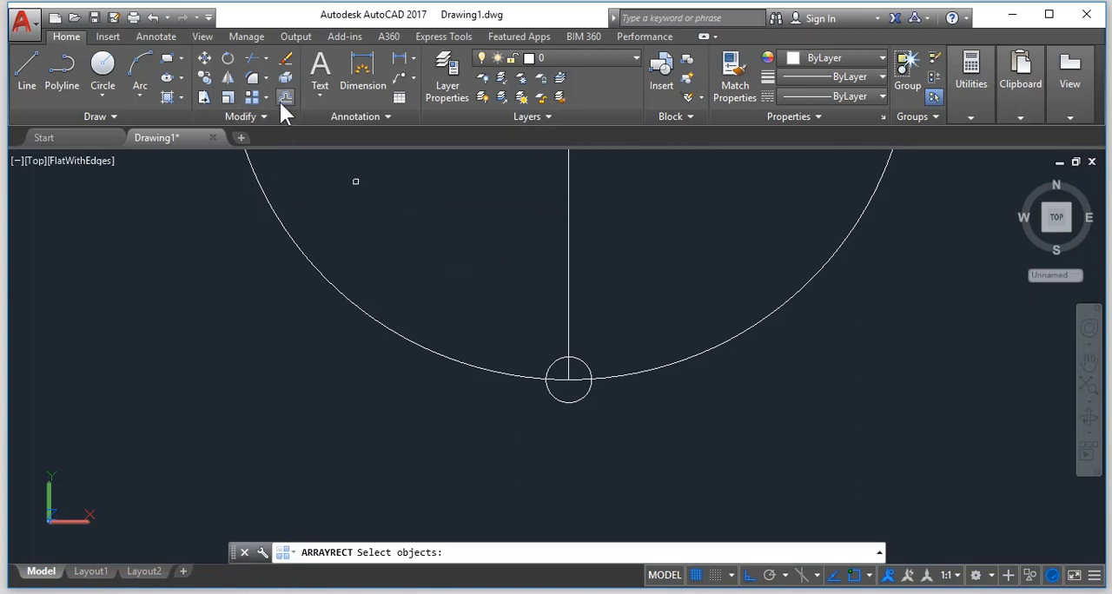
{"action": "left_click", "coordinate": [268, 96]}
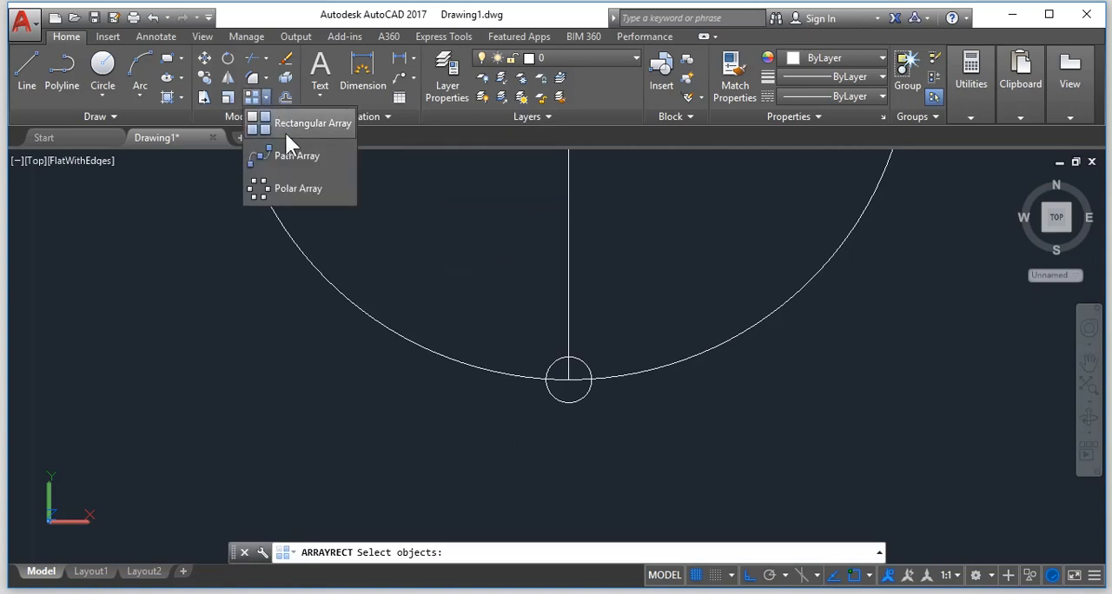
{"action": "left_click", "coordinate": [295, 189]}
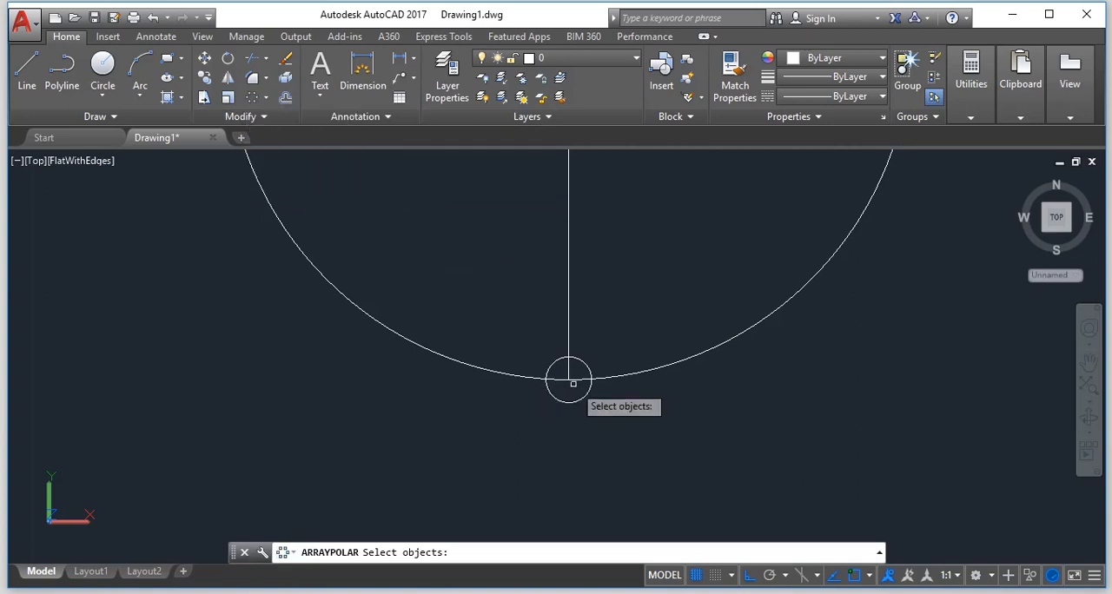
{"action": "left_click", "coordinate": [594, 358]}
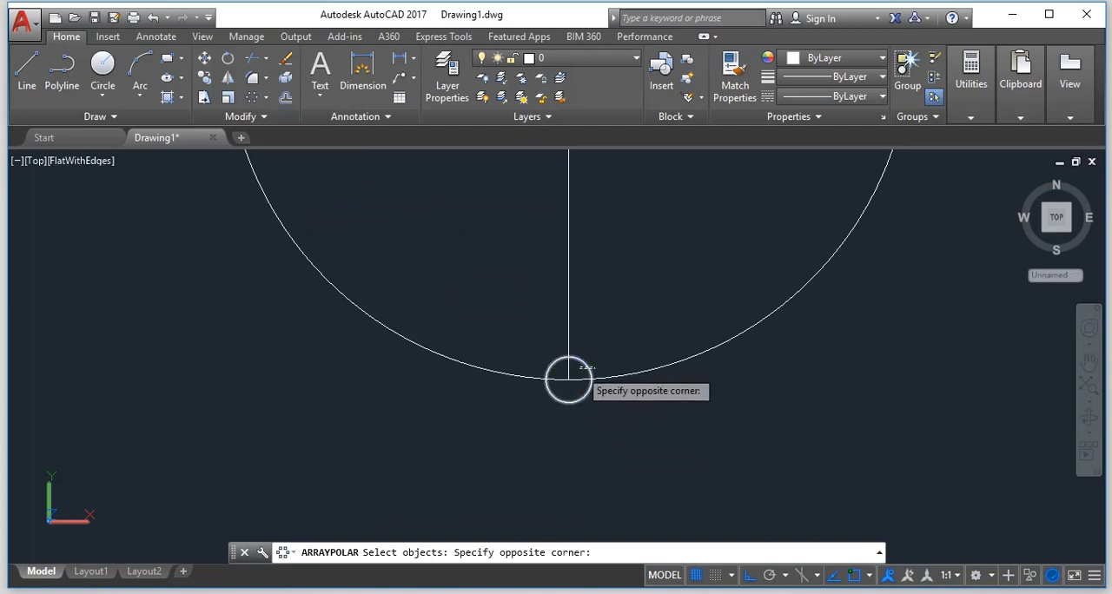
{"action": "left_click", "coordinate": [578, 370]}
{"action": "scroll", "coordinate": [575, 302], "scroll_direction": "down", "scroll_amount": 6}
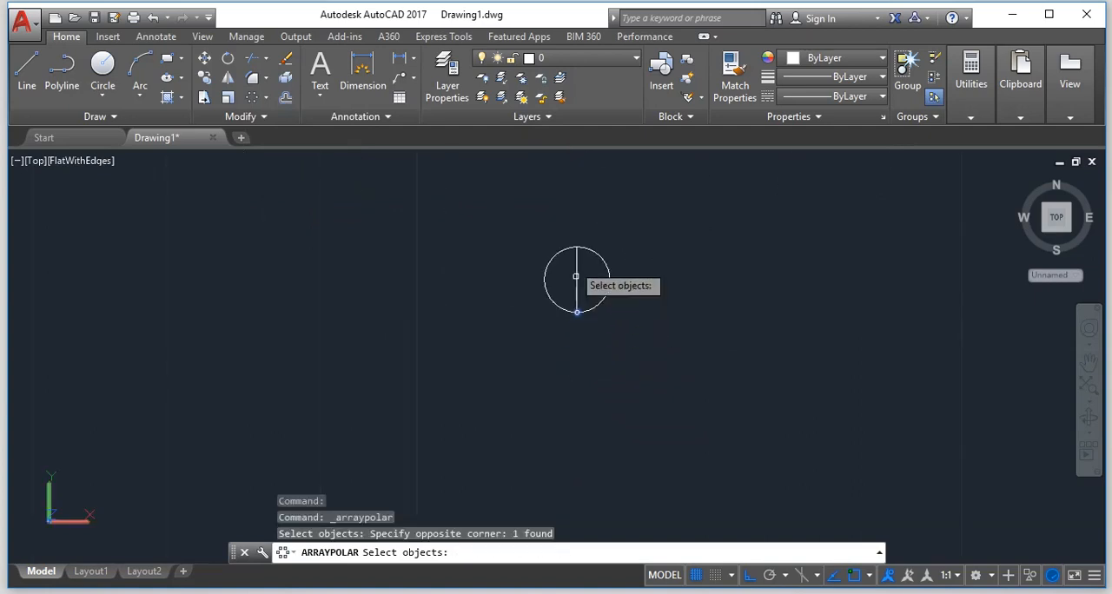
{"action": "key", "text": "Return"}
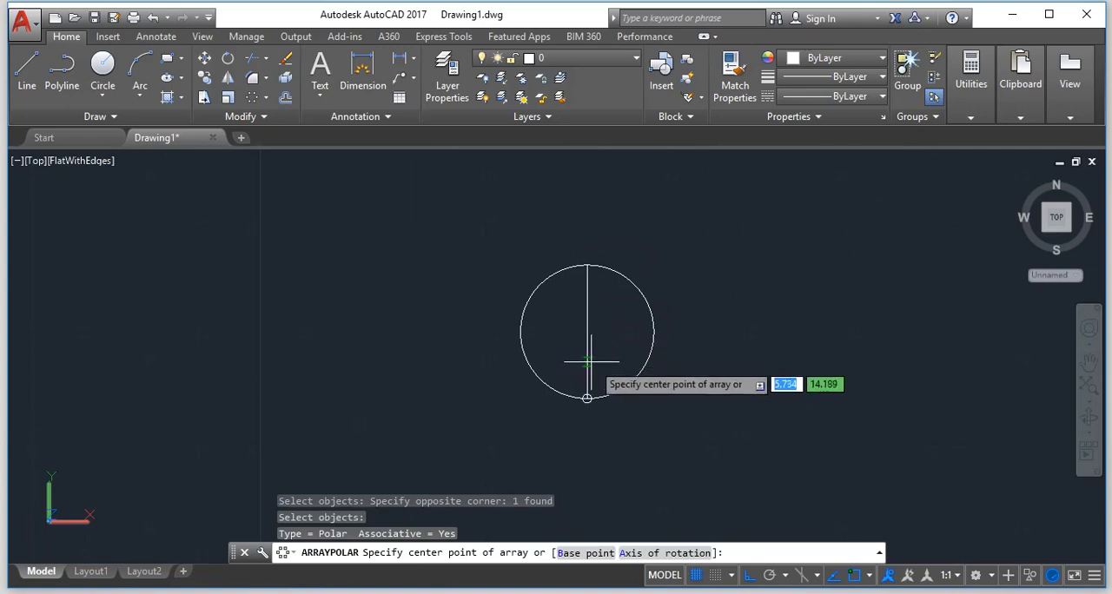
{"action": "left_click", "coordinate": [587, 265]}
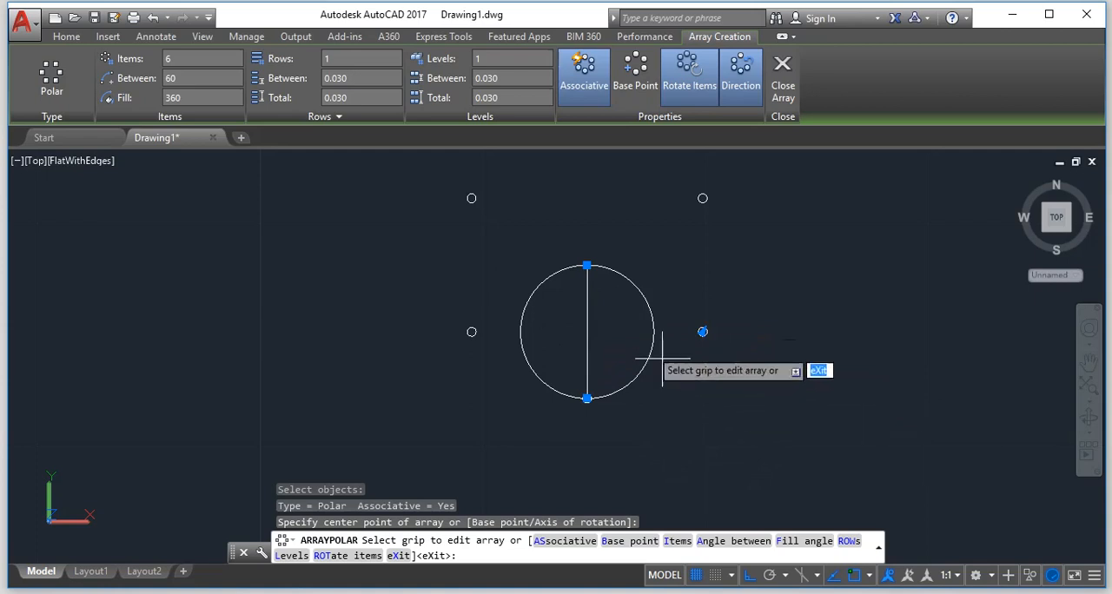
{"action": "left_click", "coordinate": [634, 73]}
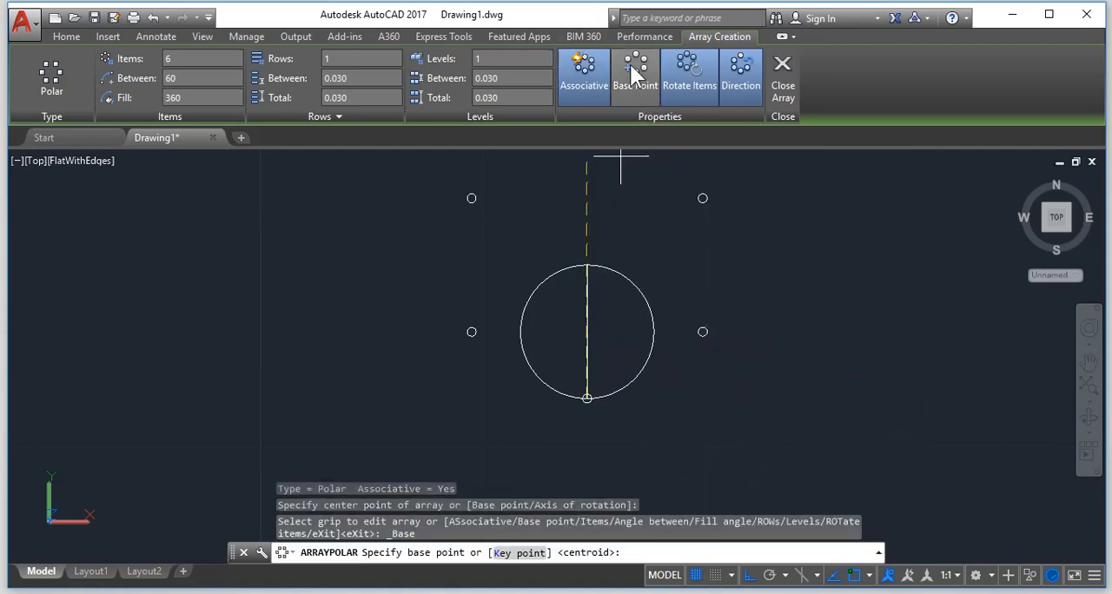
{"action": "left_click", "coordinate": [586, 373]}
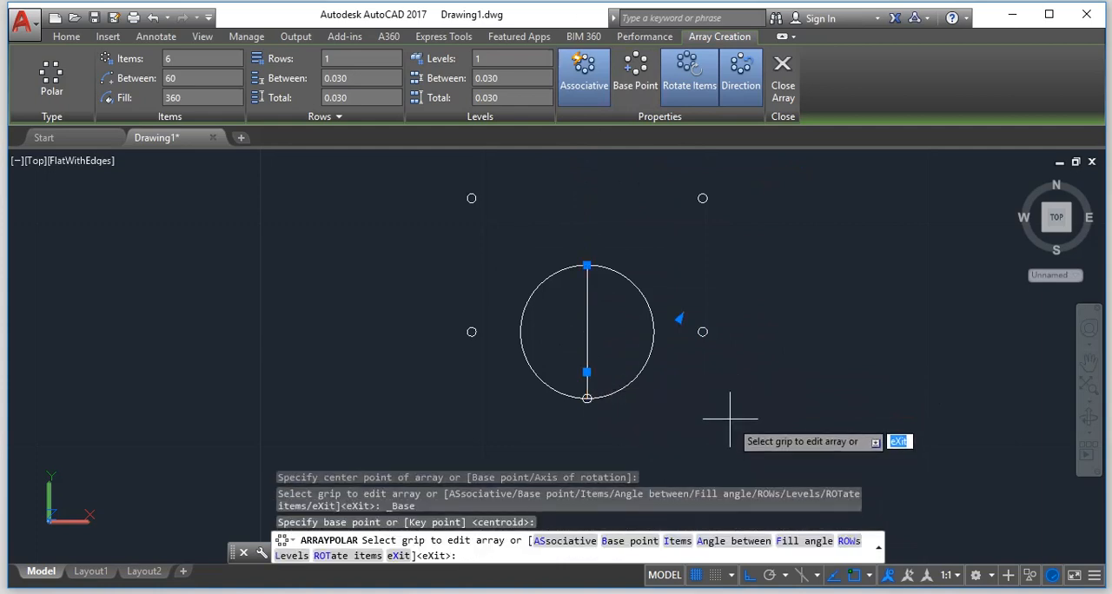
Leave the array editing and undo the polar array of the small circle.
{"action": "key", "text": "ctrl+z"}
{"action": "key", "text": "ctrl+z"}
{"action": "key", "text": "ctrl+z"}
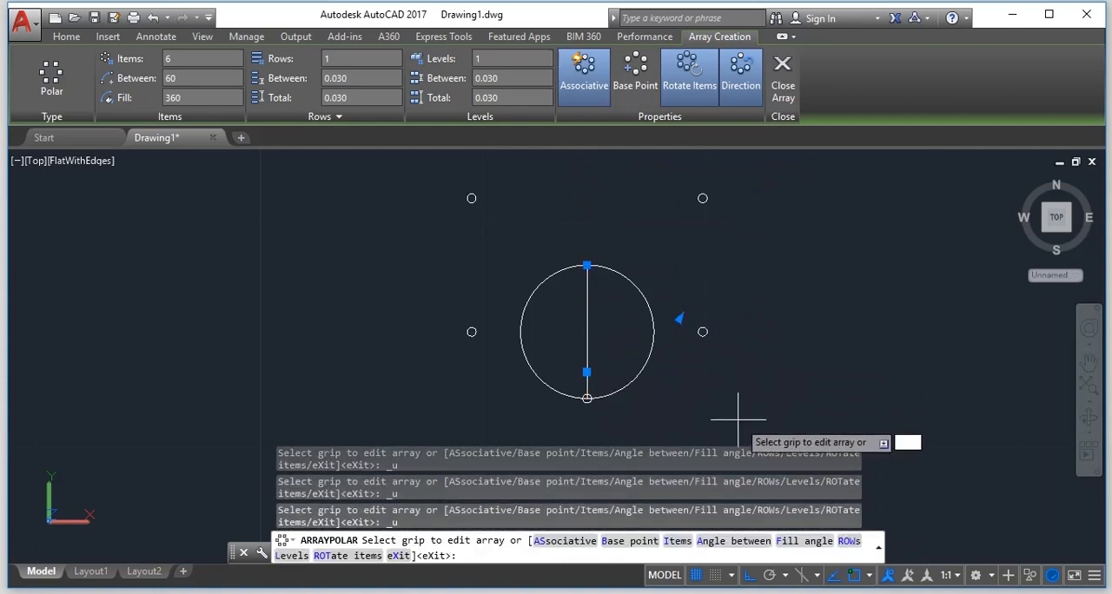
{"action": "key", "text": "Escape"}
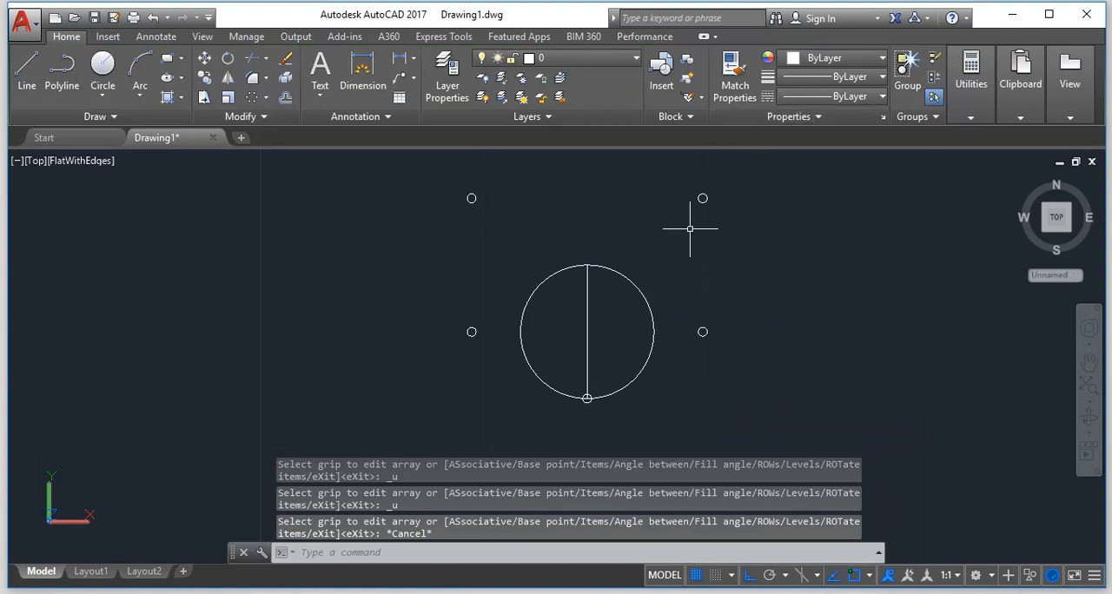
{"action": "key", "text": "ctrl+z"}
Copy the small circle from its centre to a point on the main circle about 0.033 away at 6°, with ortho off.
{"action": "scroll", "coordinate": [606, 298], "scroll_direction": "down", "scroll_amount": 6}
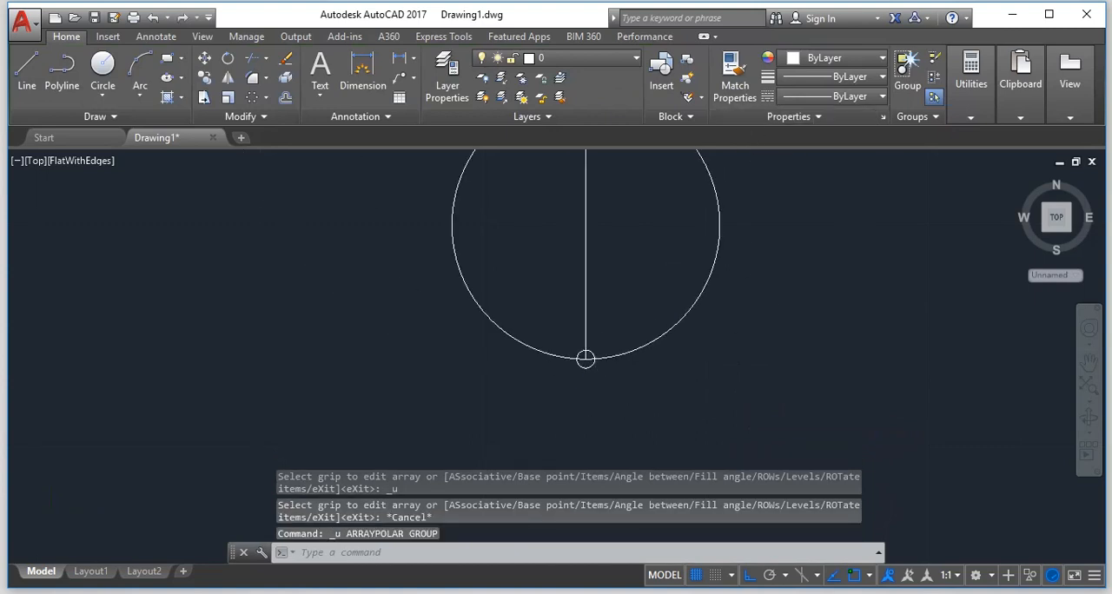
{"action": "scroll", "coordinate": [590, 205], "scroll_direction": "up", "scroll_amount": 3}
{"action": "scroll", "coordinate": [565, 425], "scroll_direction": "down", "scroll_amount": 6}
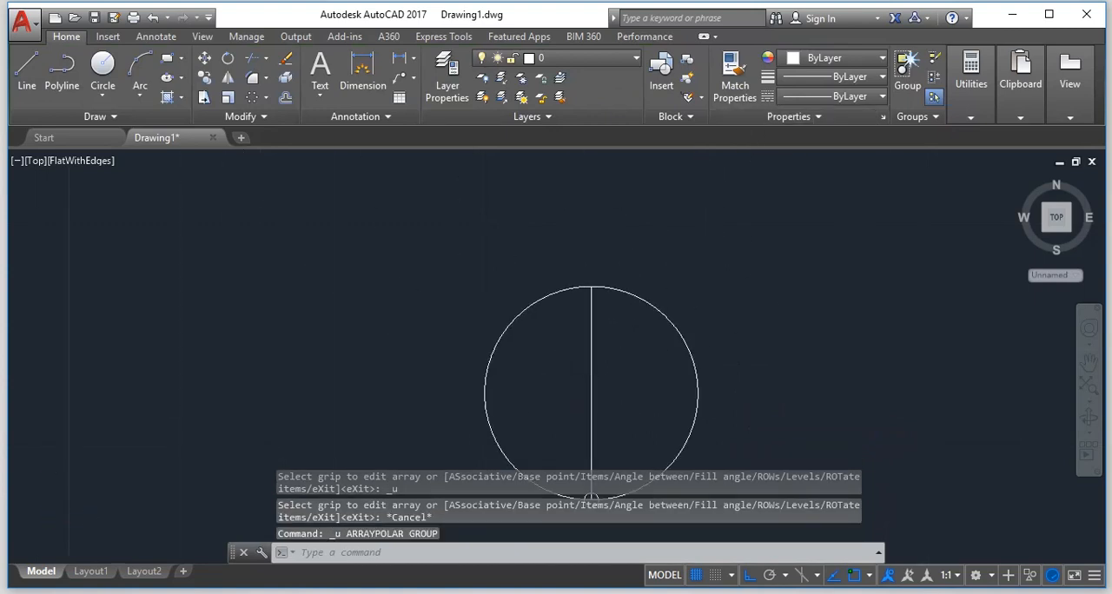
{"action": "scroll", "coordinate": [552, 412], "scroll_direction": "up", "scroll_amount": 6}
{"action": "scroll", "coordinate": [660, 317], "scroll_direction": "up", "scroll_amount": 3}
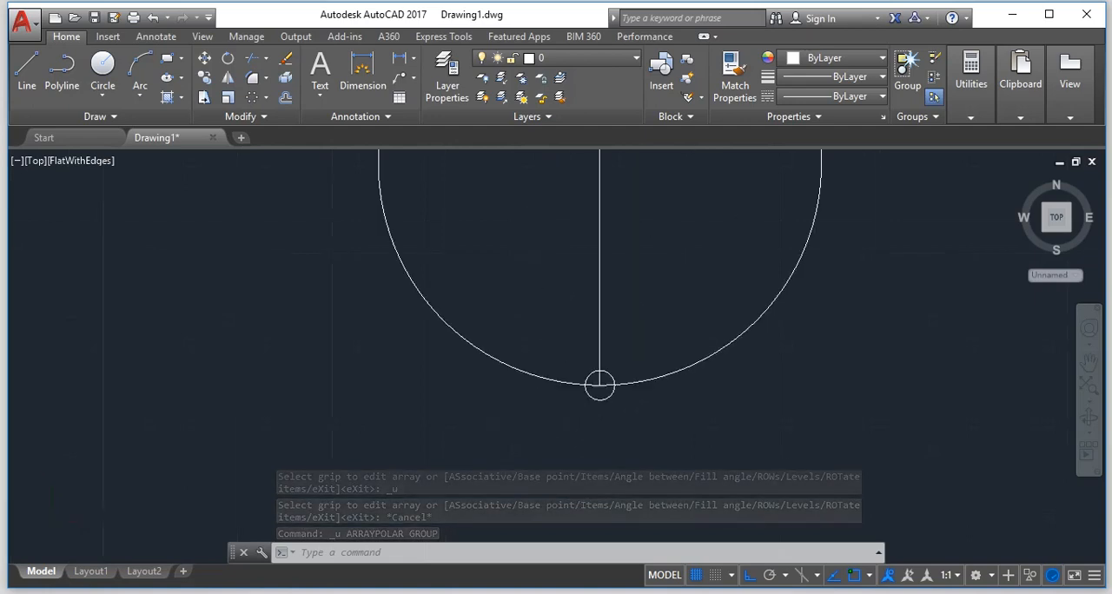
{"action": "scroll", "coordinate": [666, 312], "scroll_direction": "up", "scroll_amount": 3}
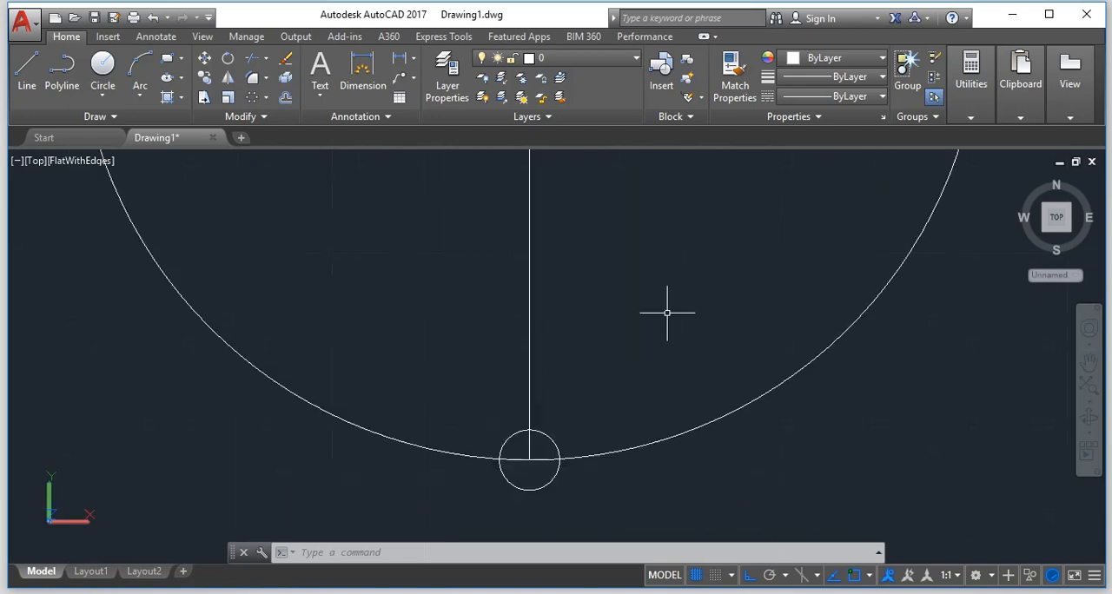
{"action": "key", "text": "Escape"}
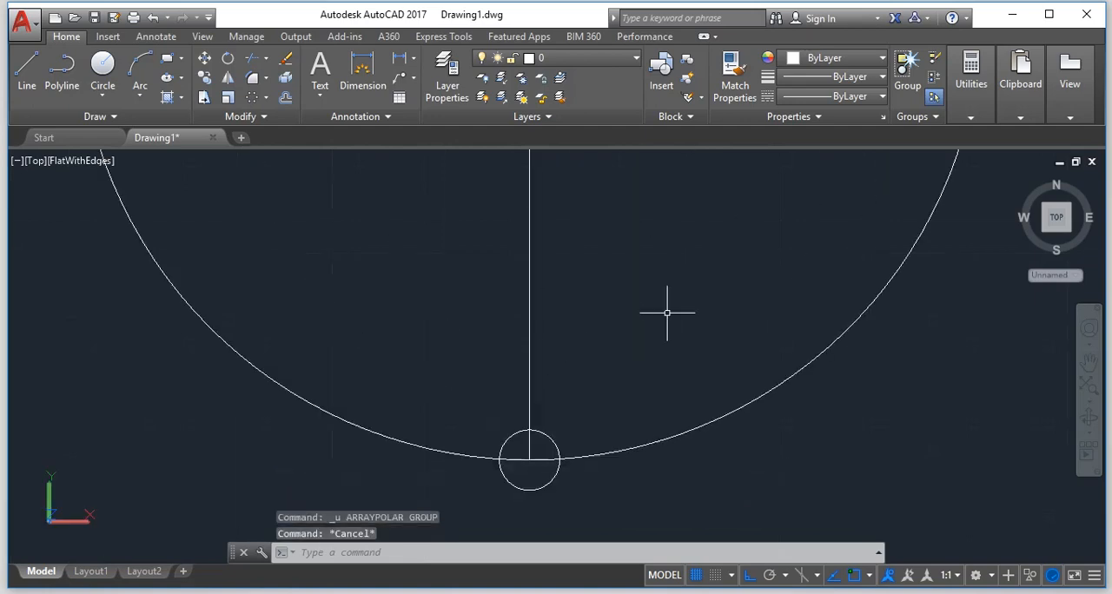
{"action": "type", "text": "c"}
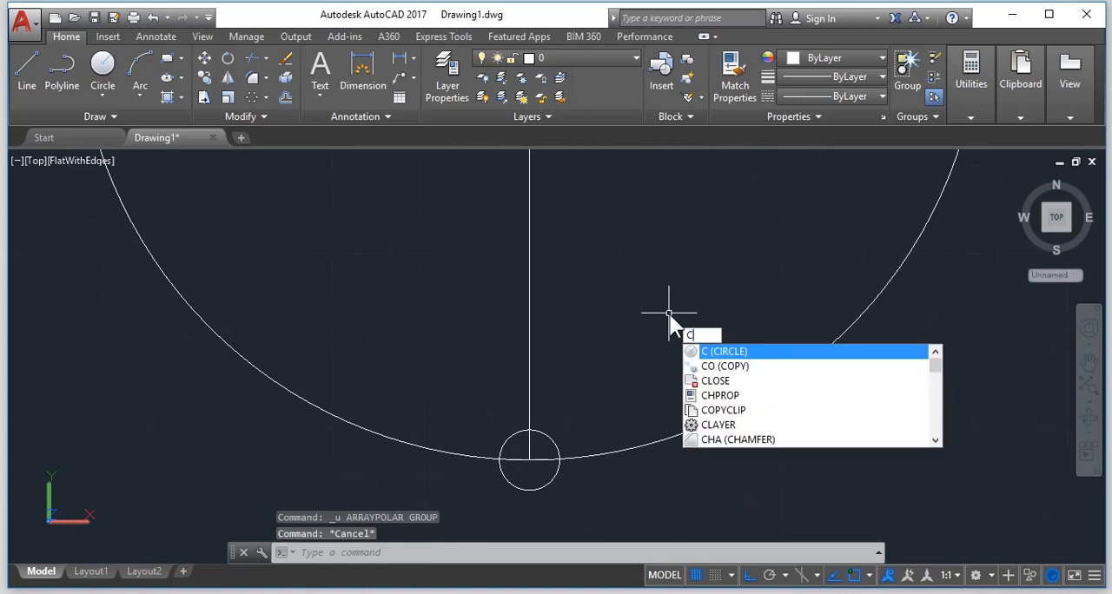
{"action": "type", "text": "o"}
{"action": "key", "text": "Return"}
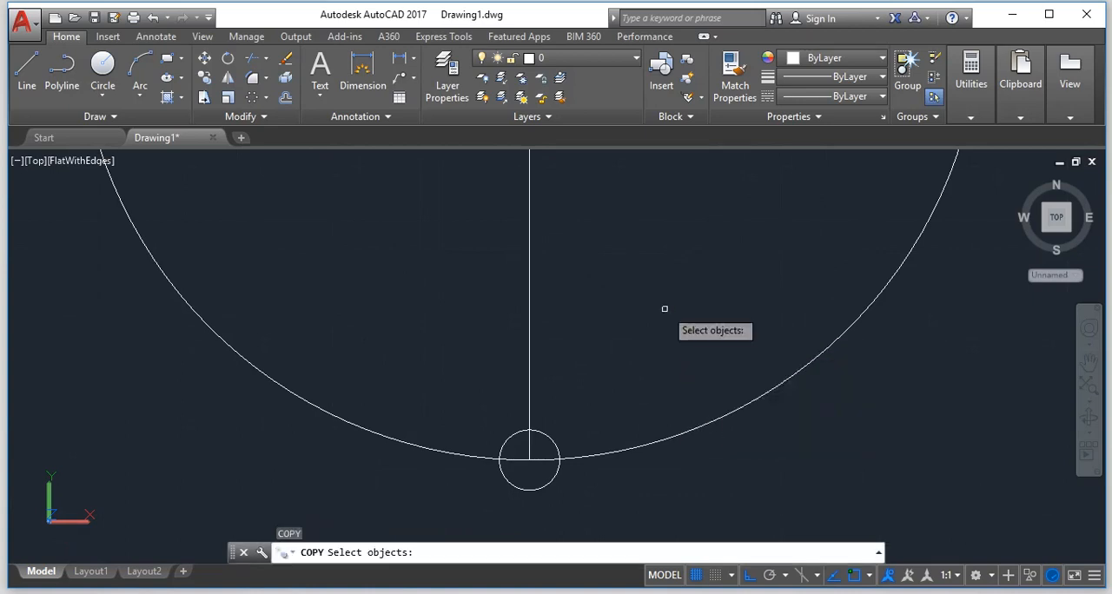
{"action": "left_click", "coordinate": [552, 439]}
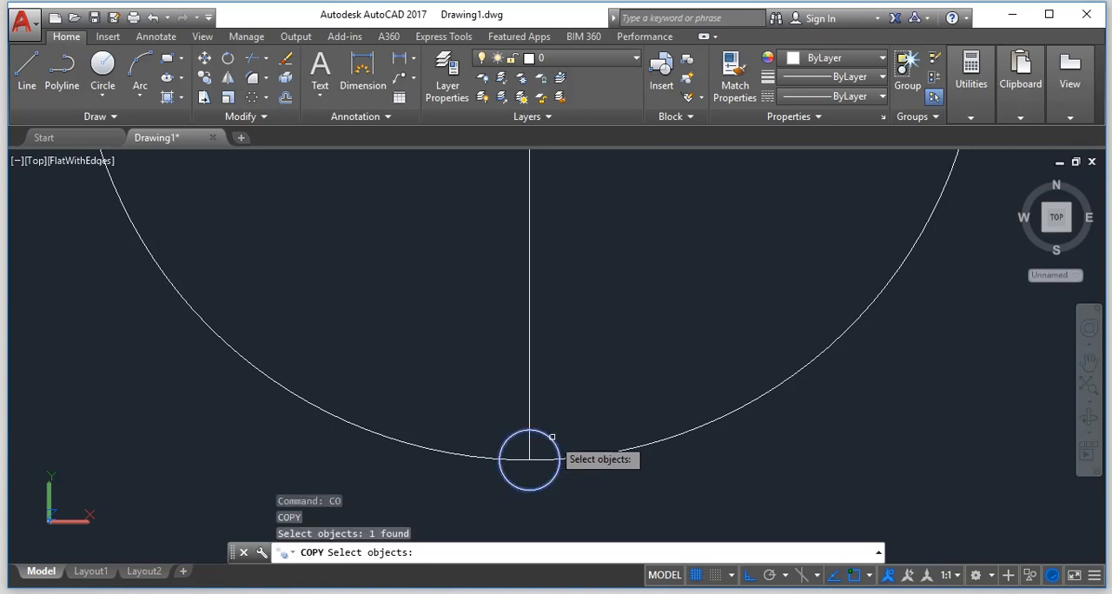
{"action": "key", "text": "Return"}
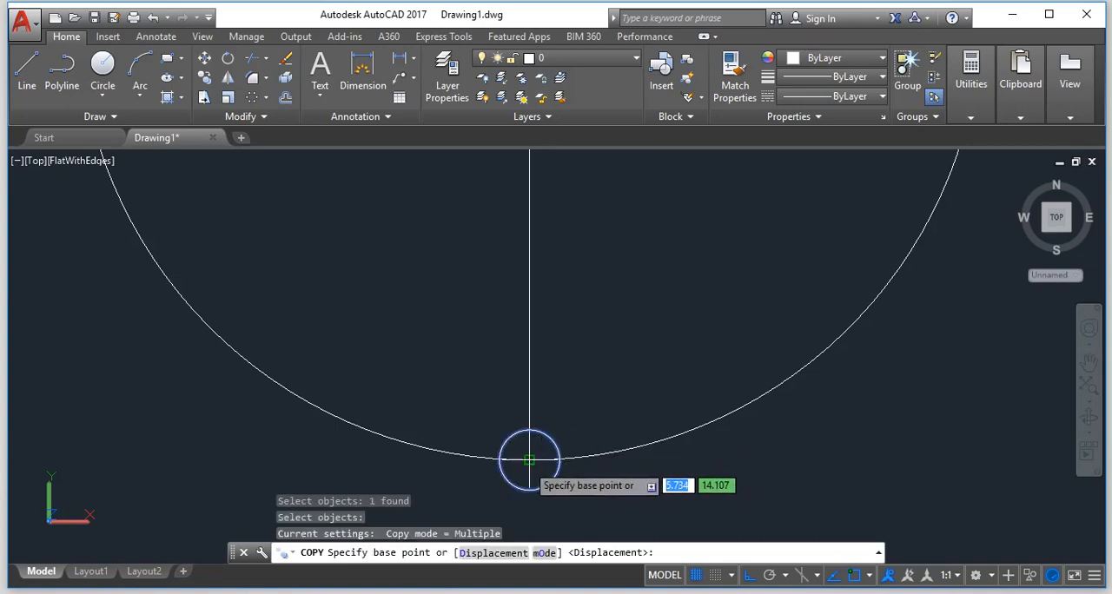
{"action": "left_click", "coordinate": [529, 459]}
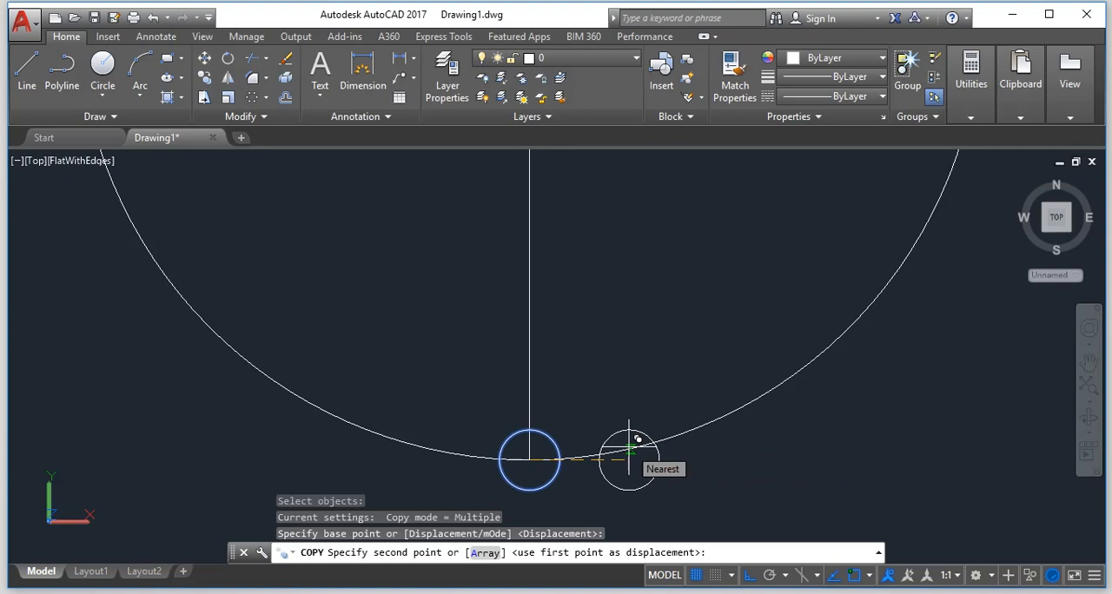
{"action": "key", "text": "F8"}
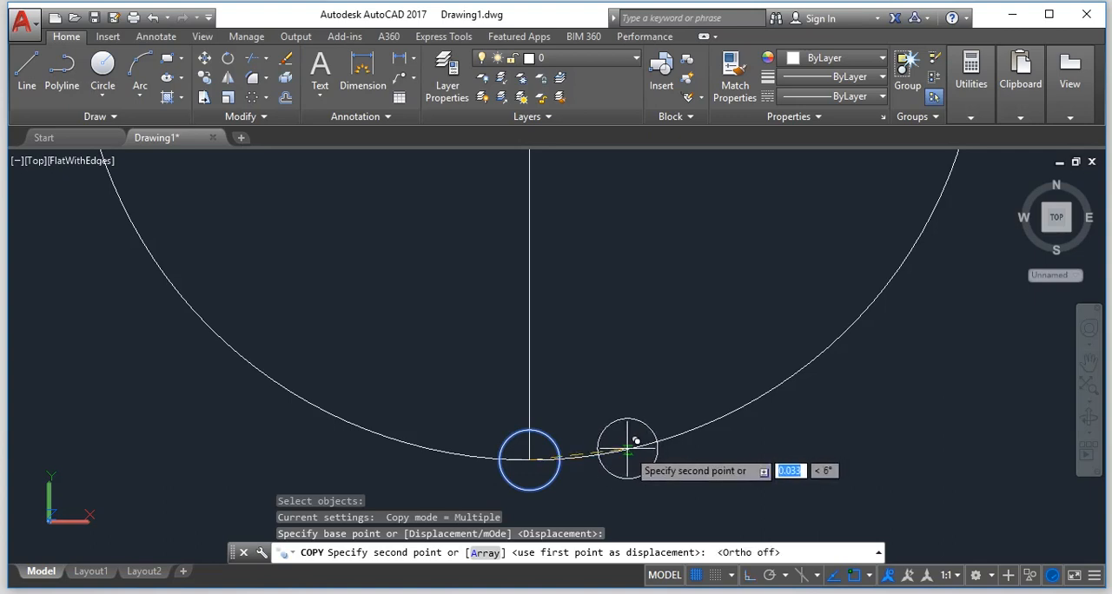
{"action": "left_click", "coordinate": [627, 449]}
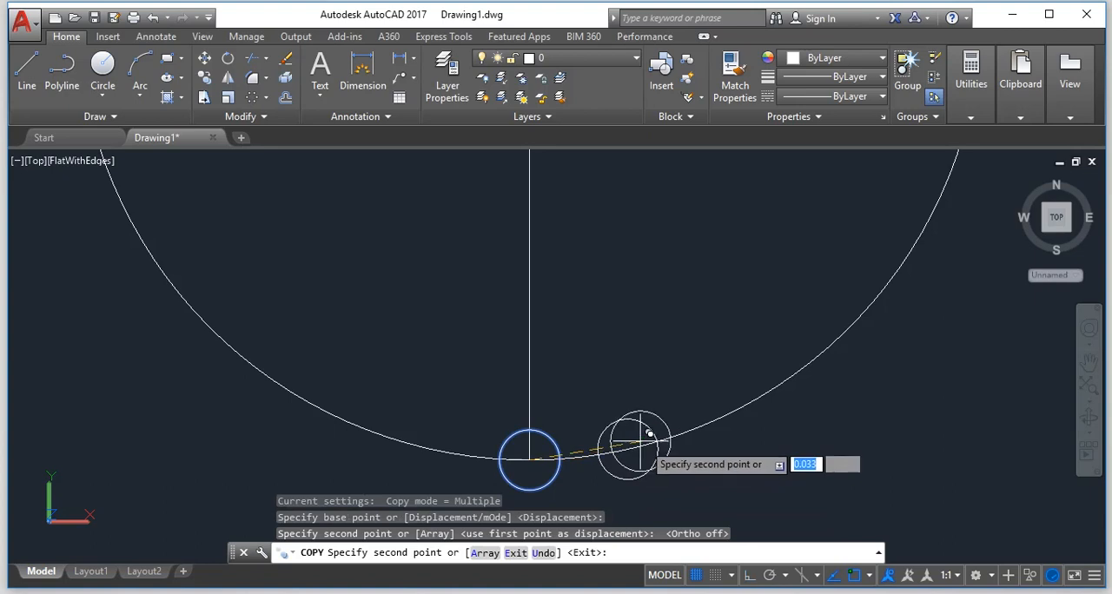
Place four more copies of the small circle, spaced along the main circle's lower-right arc, the last about 0.151 from the original at 30°.
{"action": "left_click", "coordinate": [711, 422]}
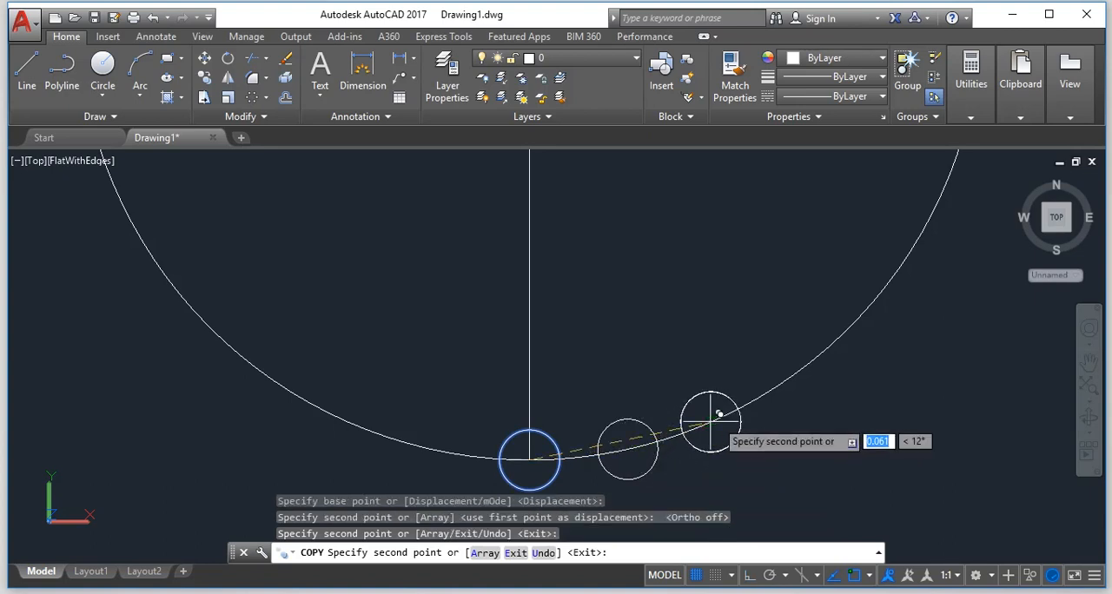
{"action": "left_click", "coordinate": [802, 368]}
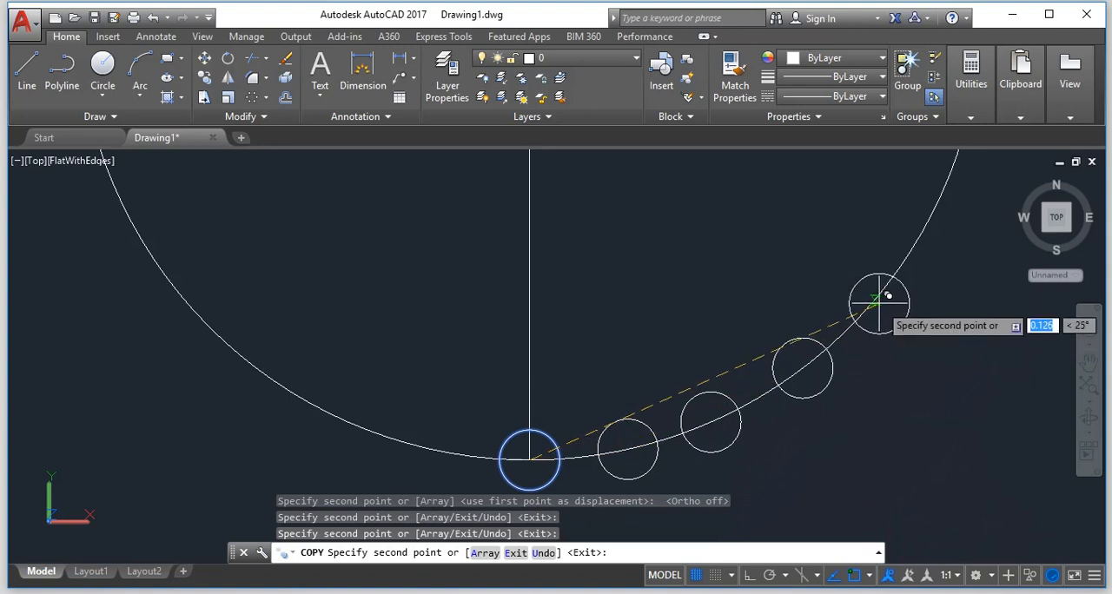
{"action": "left_click", "coordinate": [867, 305]}
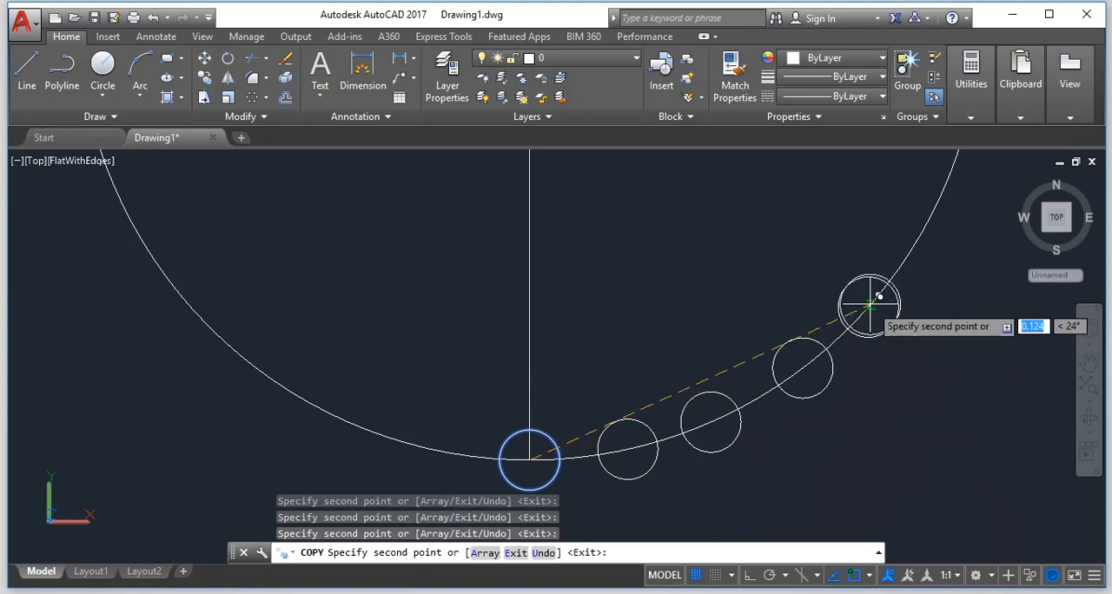
{"action": "scroll", "coordinate": [868, 305], "scroll_direction": "down", "scroll_amount": 10}
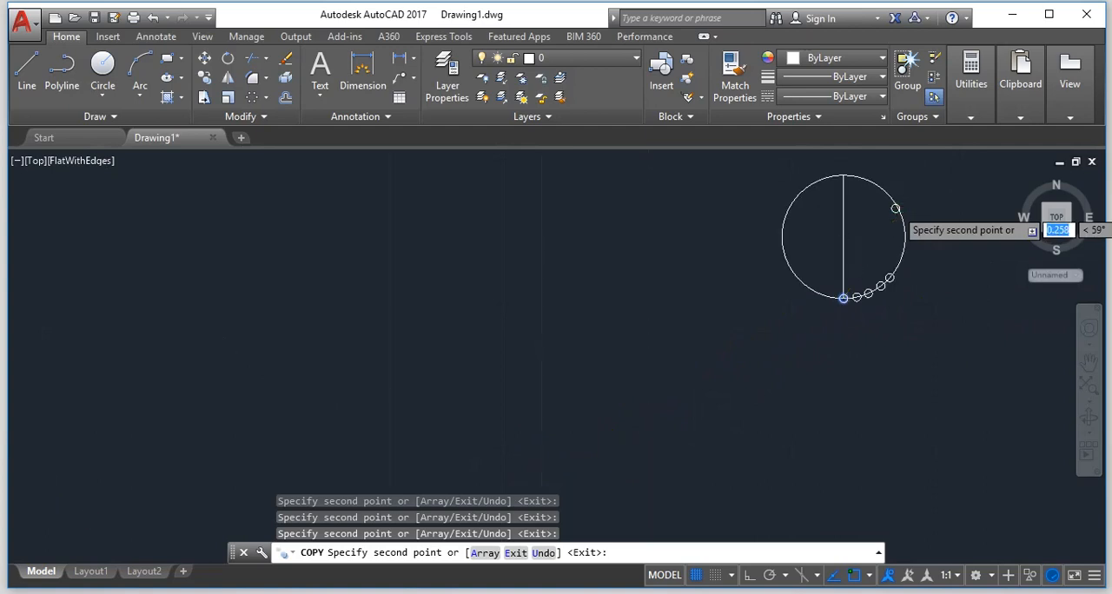
{"action": "scroll", "coordinate": [895, 209], "scroll_direction": "up", "scroll_amount": 3}
{"action": "scroll", "coordinate": [904, 323], "scroll_direction": "up", "scroll_amount": 3}
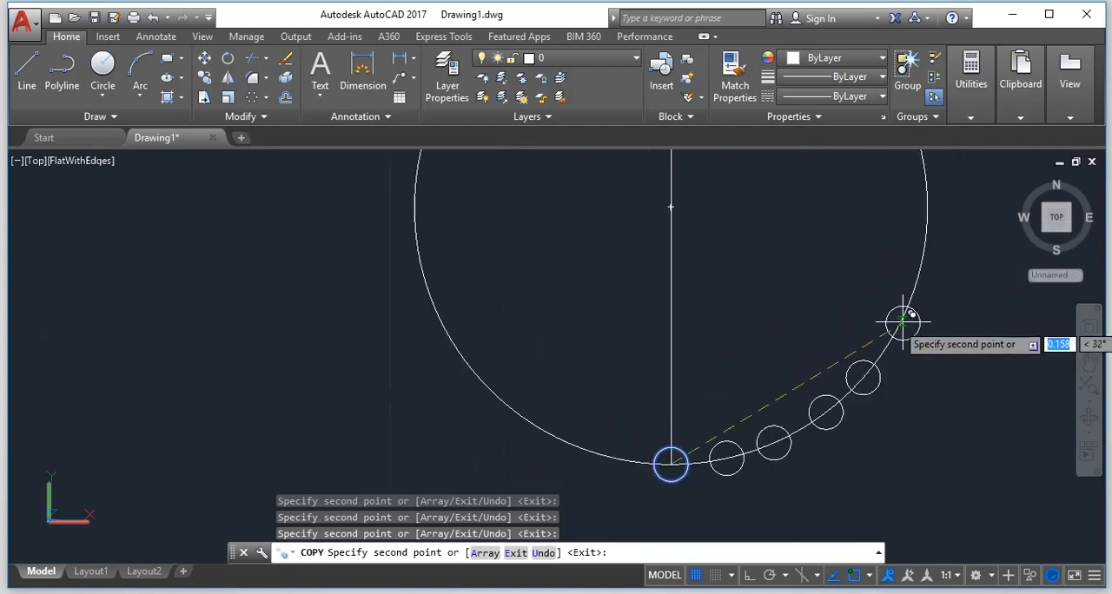
{"action": "scroll", "coordinate": [903, 323], "scroll_direction": "up", "scroll_amount": 2}
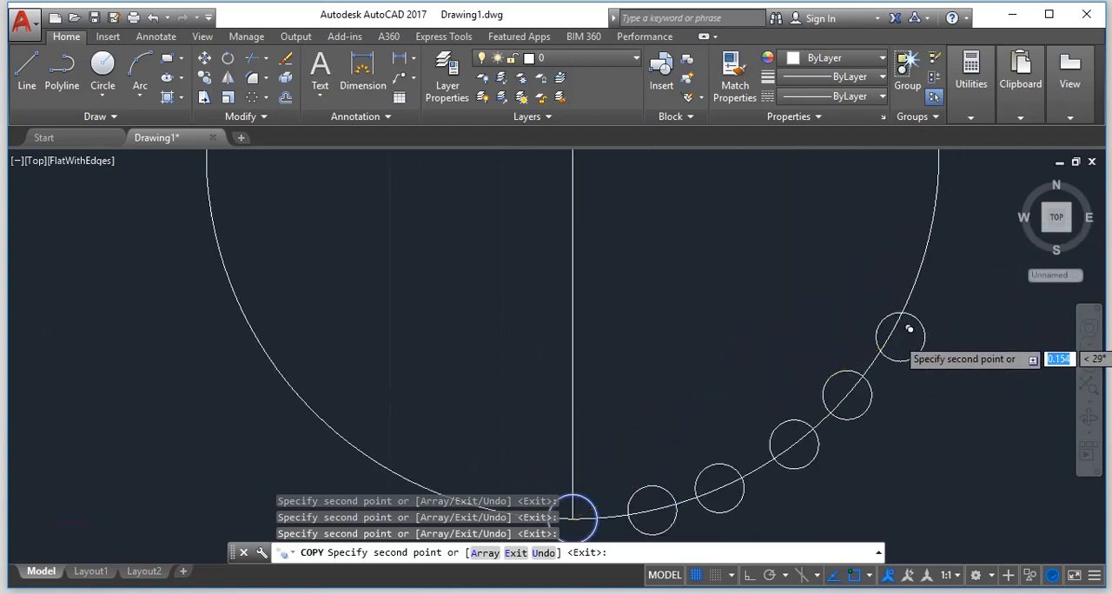
{"action": "left_click", "coordinate": [887, 332]}
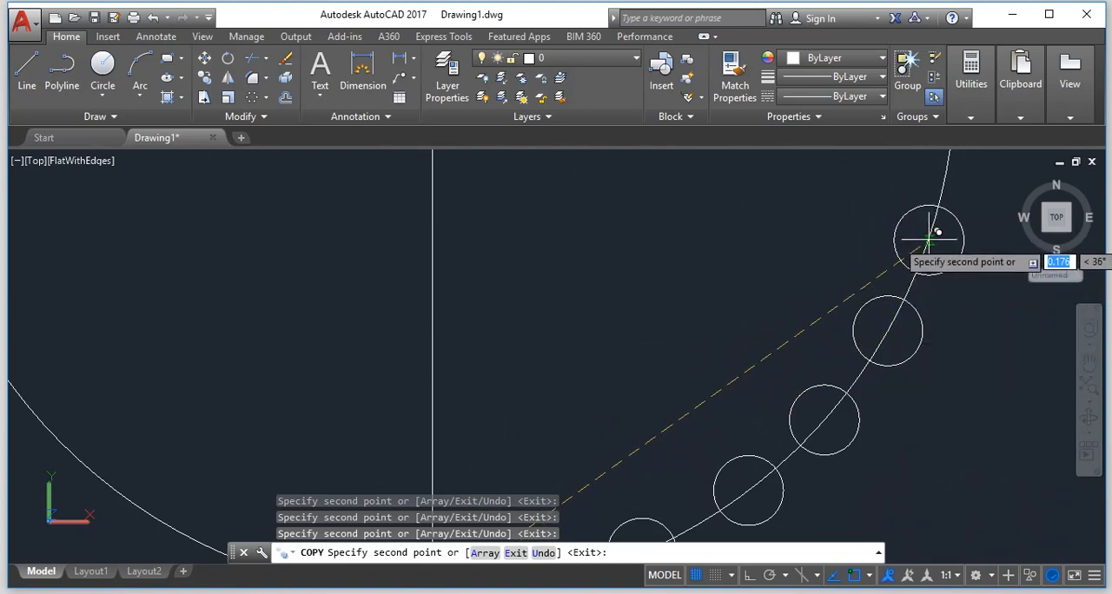
Continue placing evenly spaced copies of the small circle farther up the main circle's right edge.
{"action": "scroll", "coordinate": [924, 251], "scroll_direction": "down", "scroll_amount": 3}
{"action": "scroll", "coordinate": [924, 248], "scroll_direction": "up", "scroll_amount": 7}
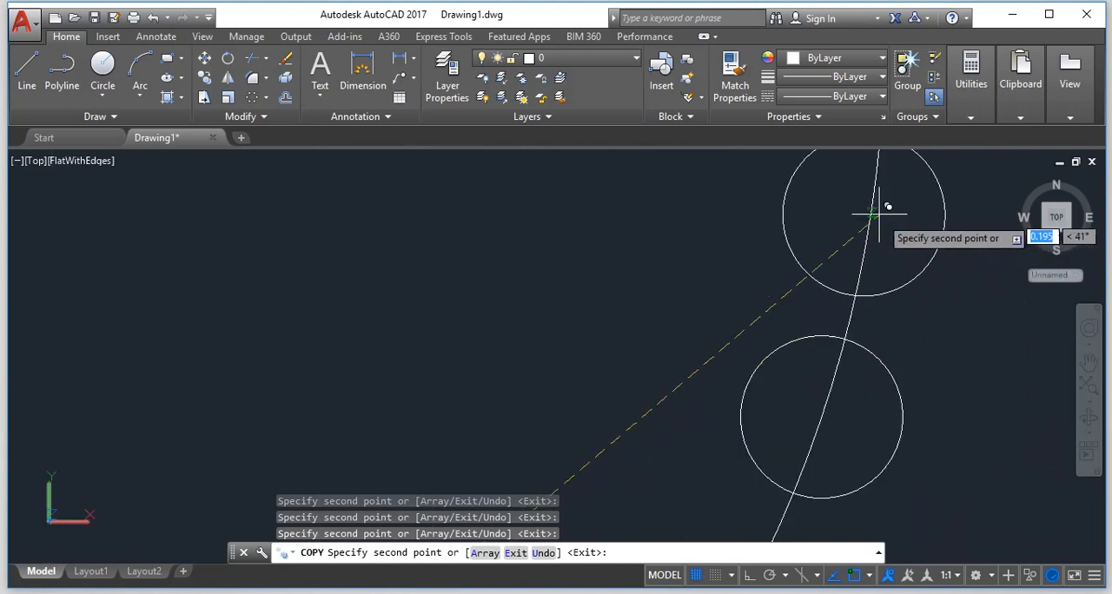
{"action": "scroll", "coordinate": [870, 215], "scroll_direction": "down", "scroll_amount": 10}
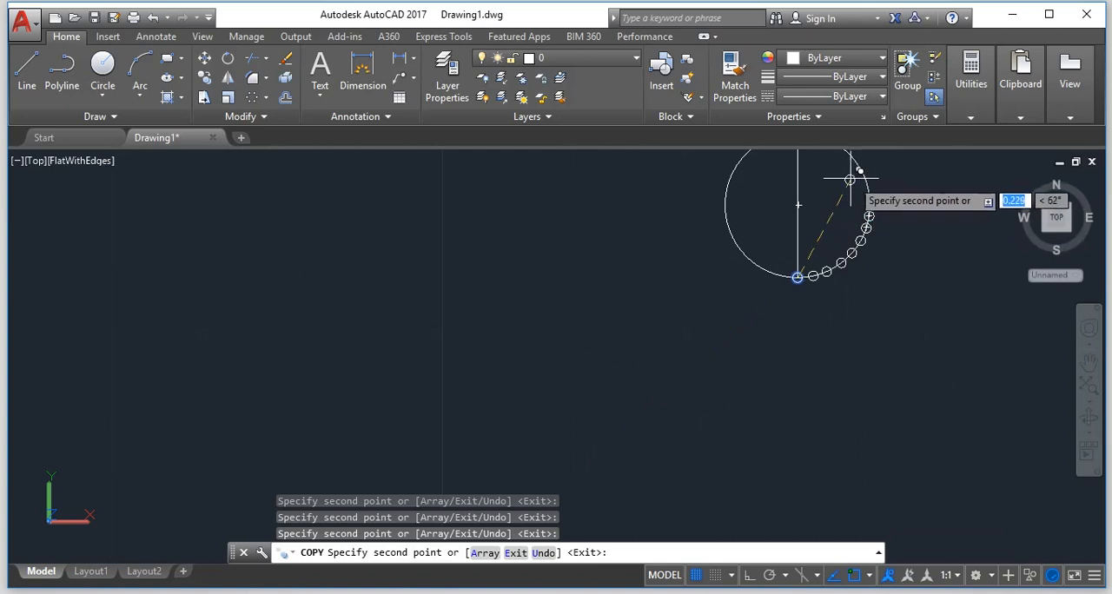
{"action": "scroll", "coordinate": [859, 175], "scroll_direction": "up", "scroll_amount": 7}
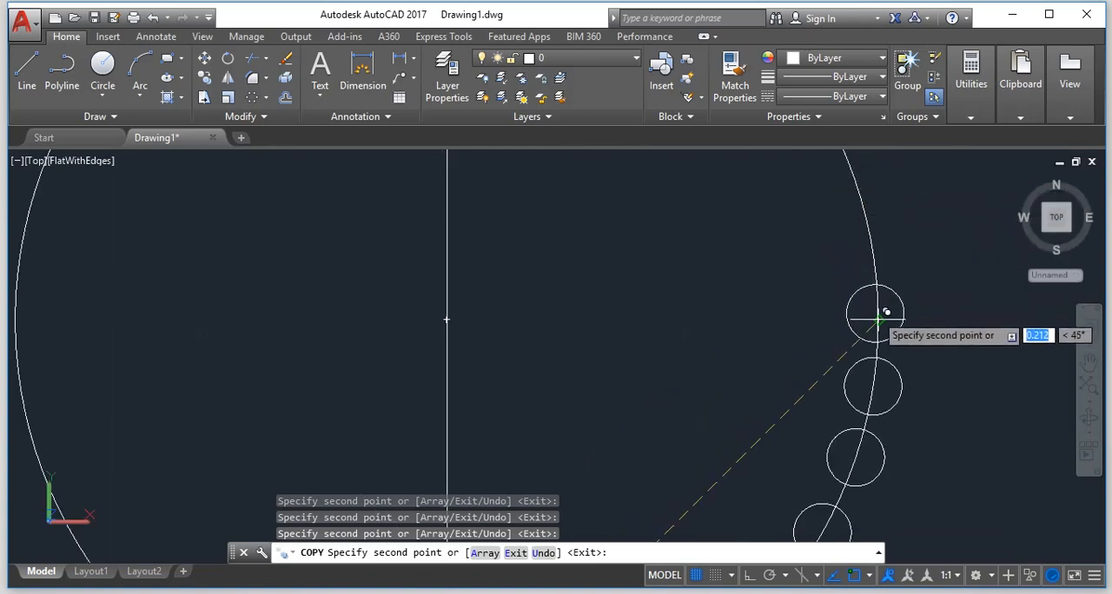
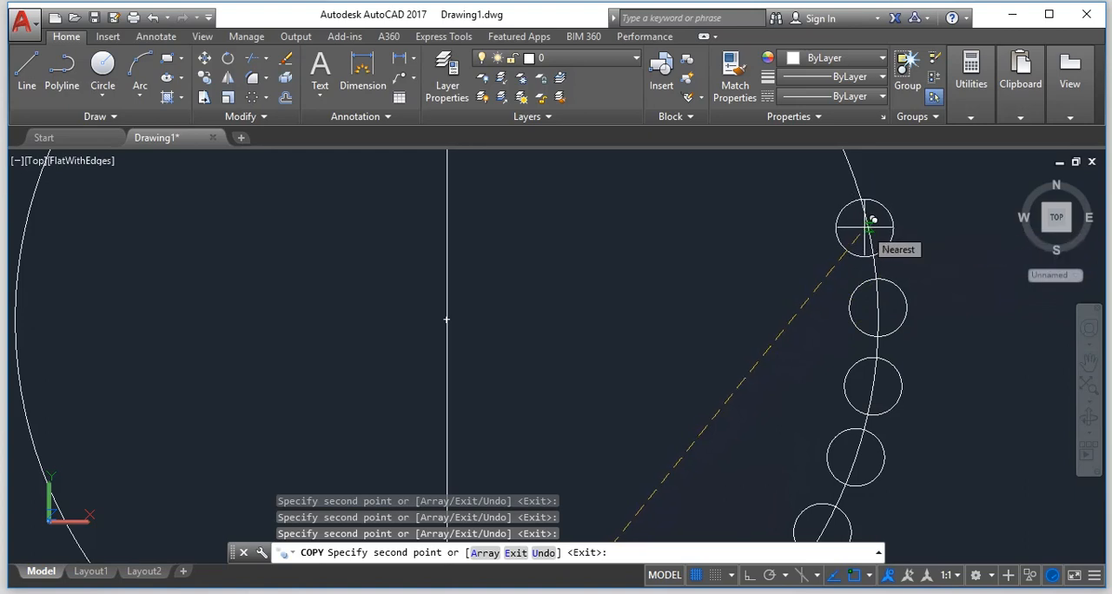
Place more spaced copies of the small circle along the main circle's upper-right arc, the last about 0.275 from the original at 67°.
{"action": "scroll", "coordinate": [873, 220], "scroll_direction": "down", "scroll_amount": 4}
{"action": "scroll", "coordinate": [864, 234], "scroll_direction": "up", "scroll_amount": 3}
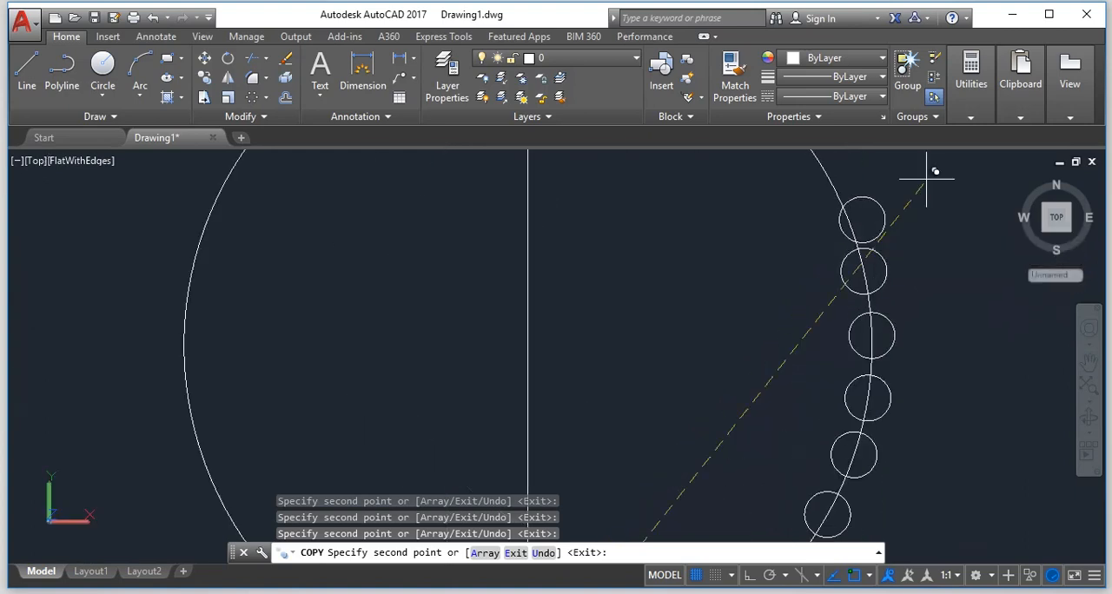
{"action": "mouse_move", "coordinate": [999, 126]}
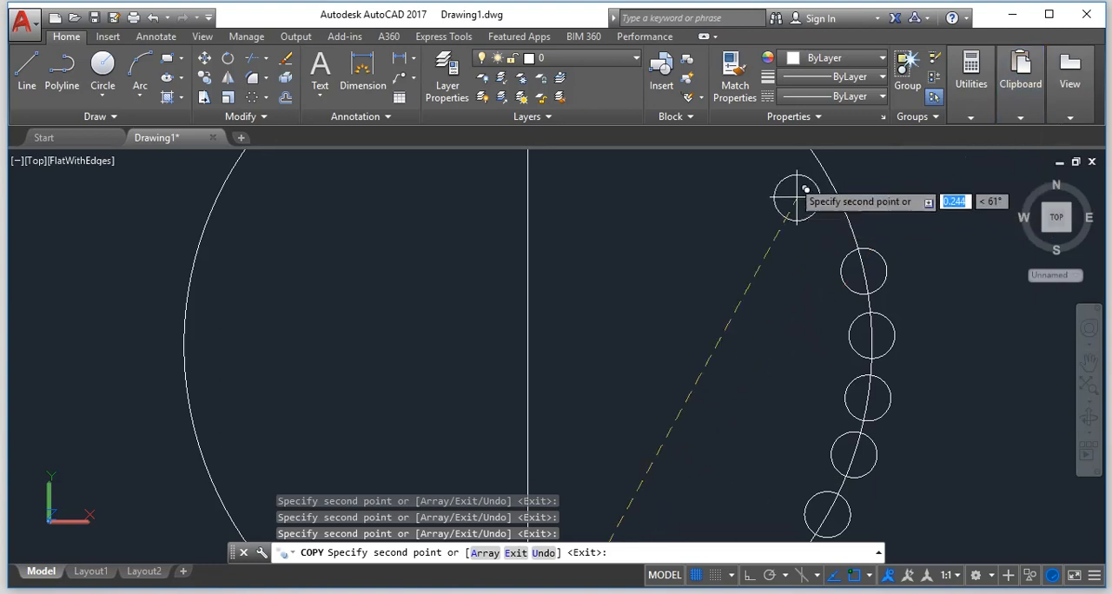
{"action": "scroll", "coordinate": [831, 186], "scroll_direction": "up", "scroll_amount": 3}
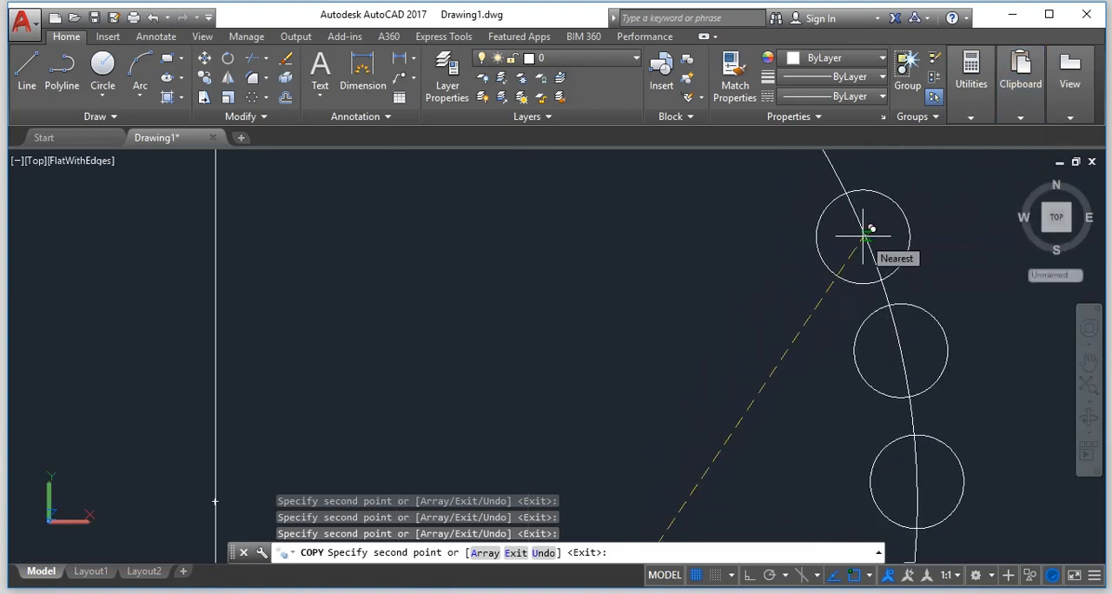
{"action": "scroll", "coordinate": [863, 233], "scroll_direction": "down", "scroll_amount": 3}
{"action": "scroll", "coordinate": [859, 203], "scroll_direction": "up", "scroll_amount": 3}
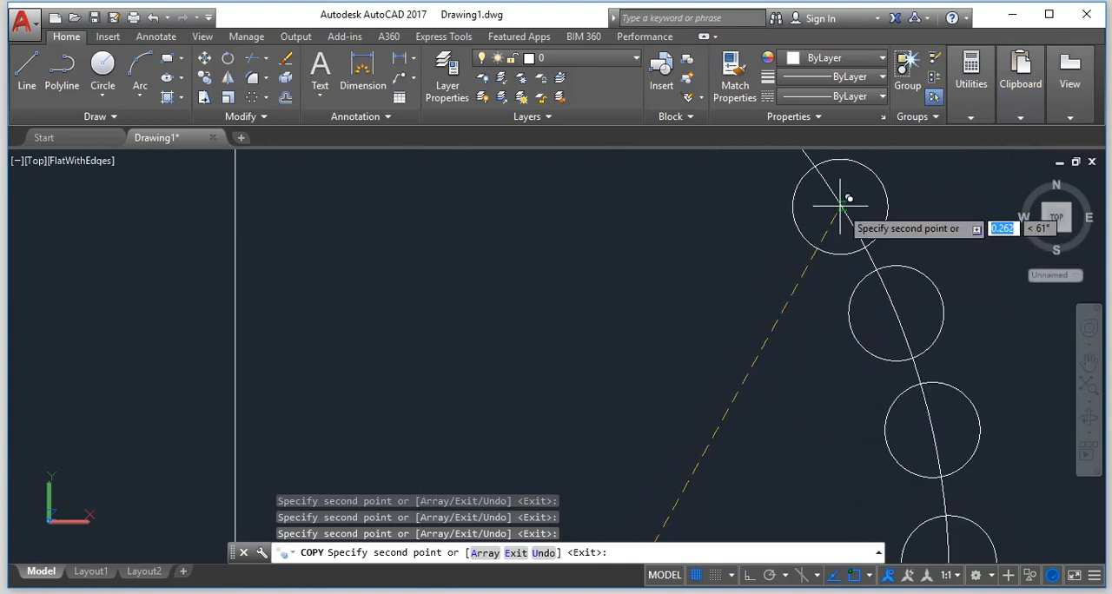
{"action": "scroll", "coordinate": [844, 205], "scroll_direction": "down", "scroll_amount": 3}
{"action": "scroll", "coordinate": [840, 198], "scroll_direction": "up", "scroll_amount": 4}
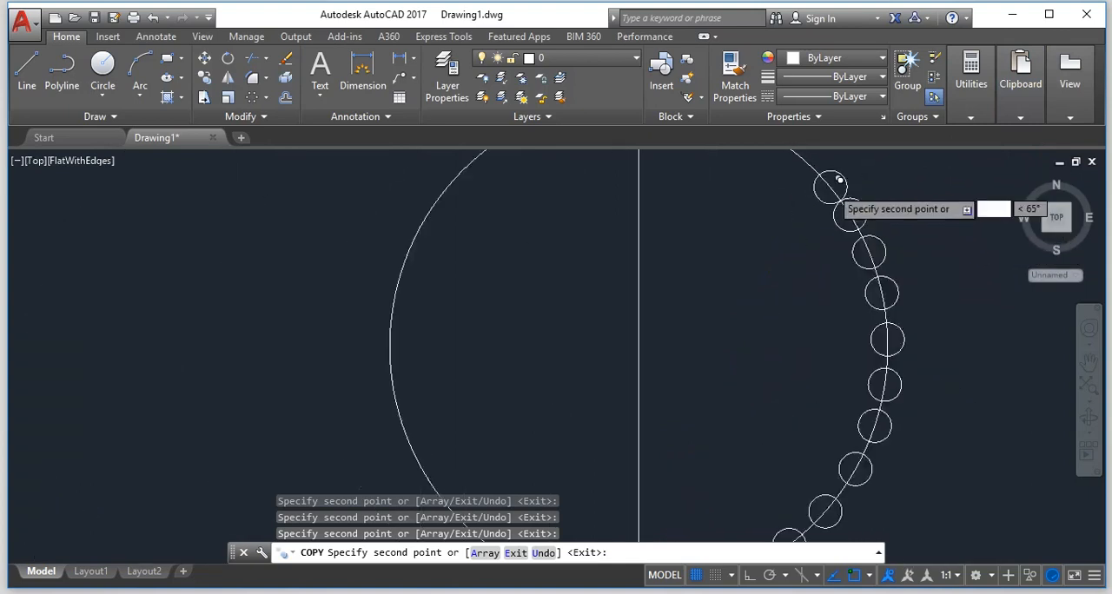
{"action": "scroll", "coordinate": [831, 188], "scroll_direction": "down", "scroll_amount": 5}
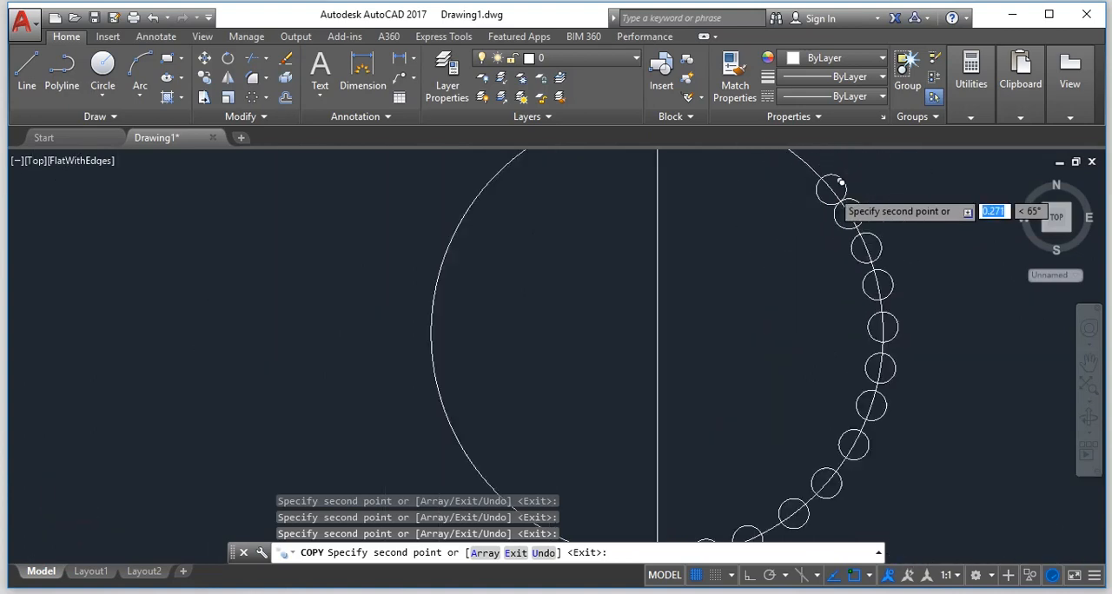
{"action": "scroll", "coordinate": [826, 178], "scroll_direction": "up", "scroll_amount": 9}
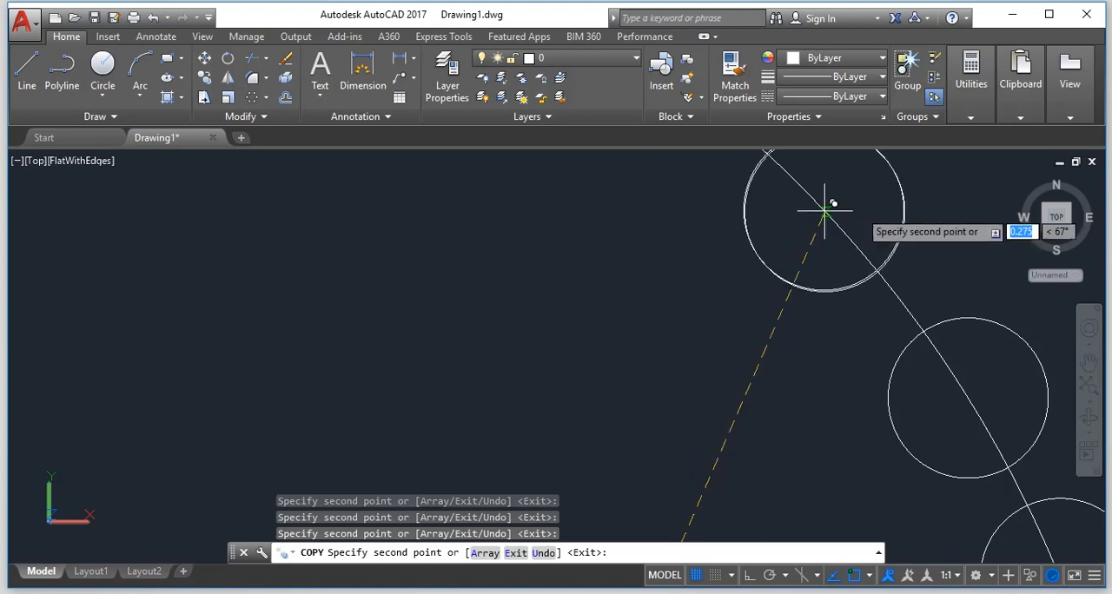
{"action": "scroll", "coordinate": [830, 201], "scroll_direction": "down", "scroll_amount": 8}
{"action": "scroll", "coordinate": [834, 193], "scroll_direction": "up", "scroll_amount": 5}
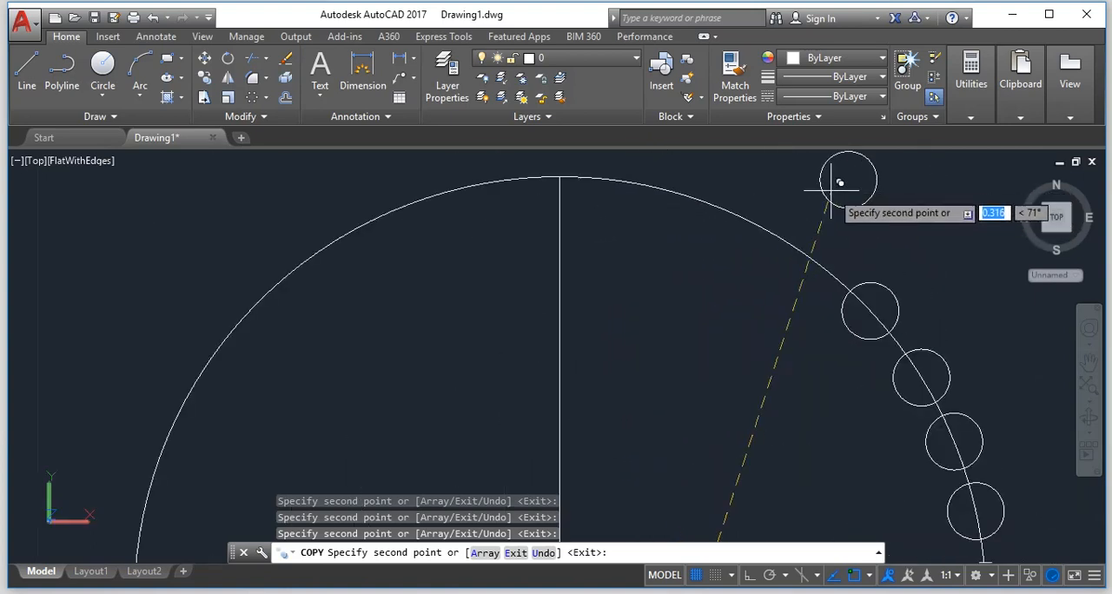
Place seven evenly spaced copies of the small circle across the top of the main circle, the last at about 103° from the original.
{"action": "left_click", "coordinate": [816, 265]}
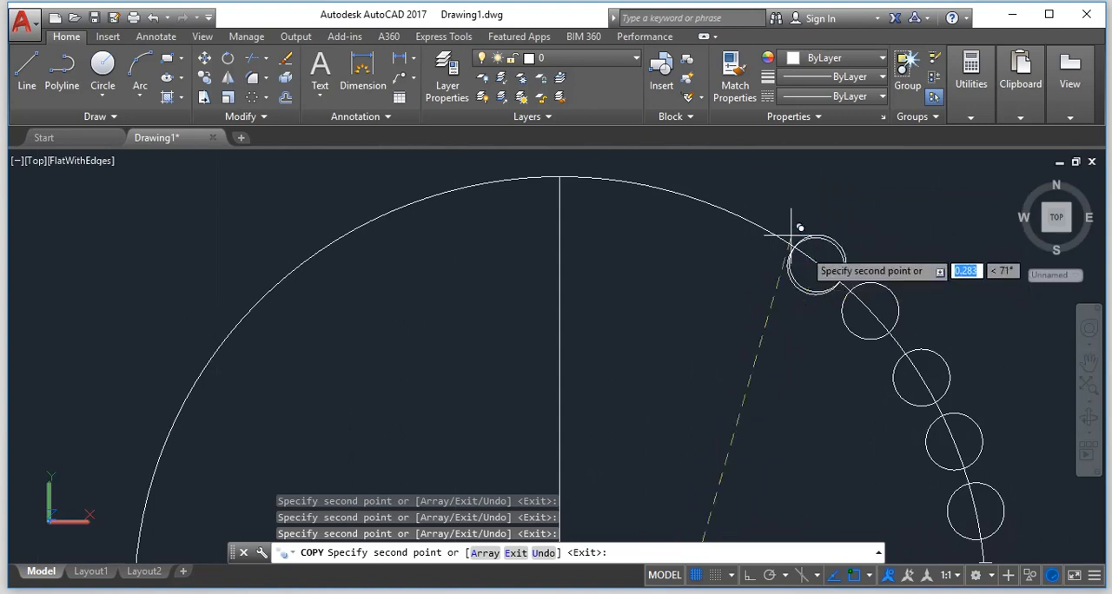
{"action": "left_click", "coordinate": [755, 224]}
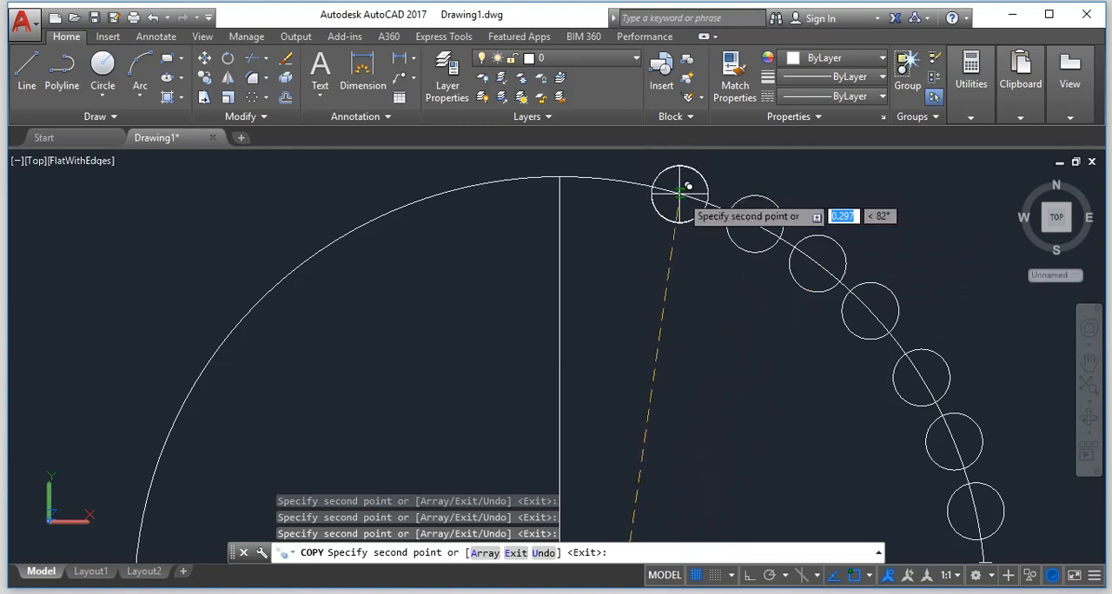
{"action": "left_click", "coordinate": [678, 193]}
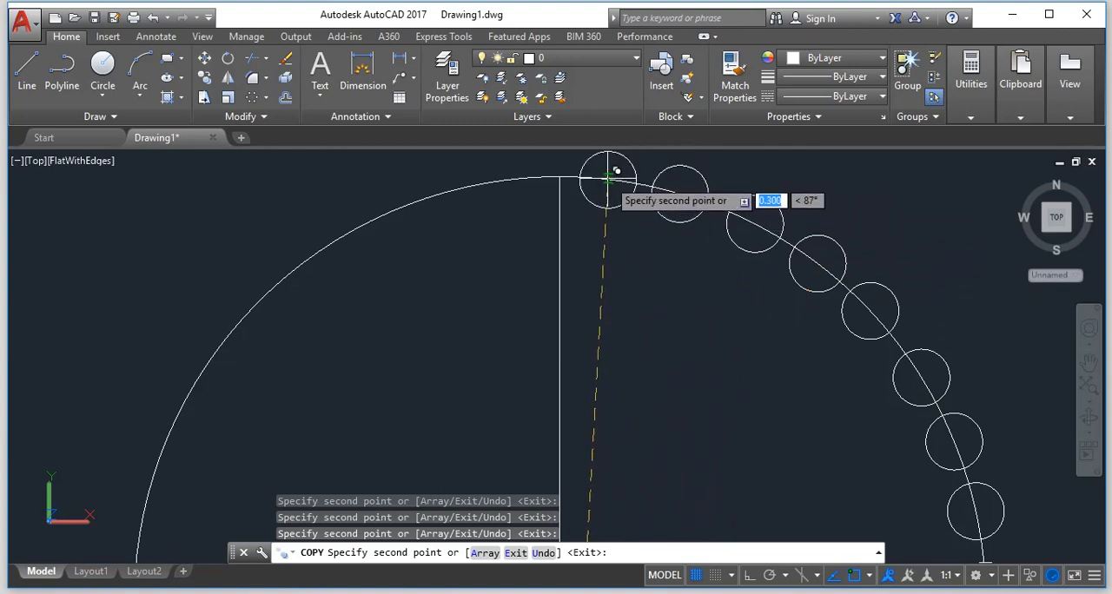
{"action": "left_click", "coordinate": [607, 179]}
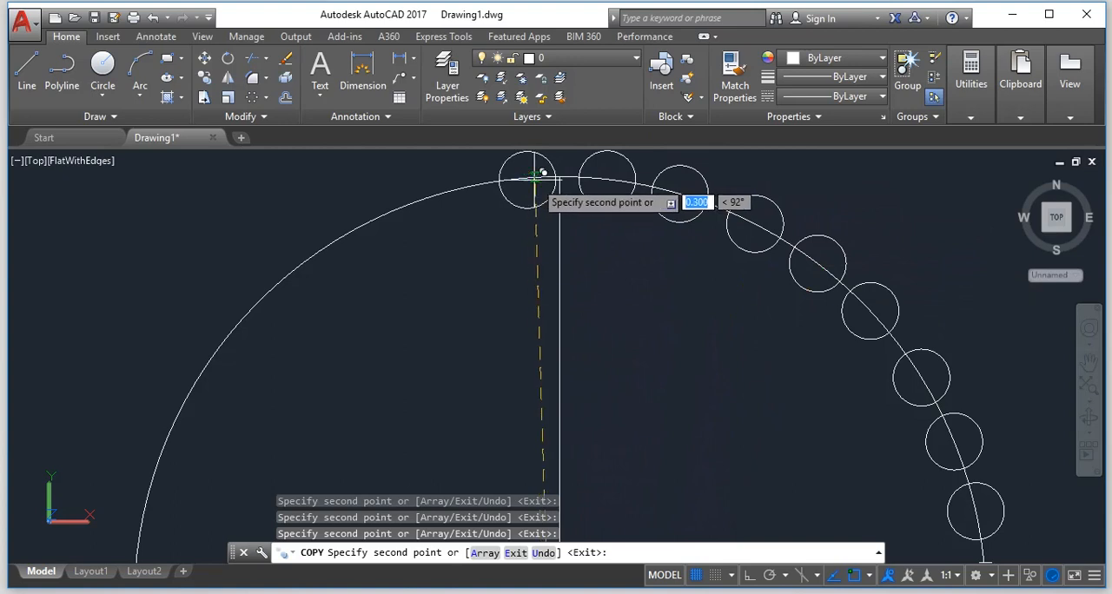
{"action": "left_click", "coordinate": [536, 179]}
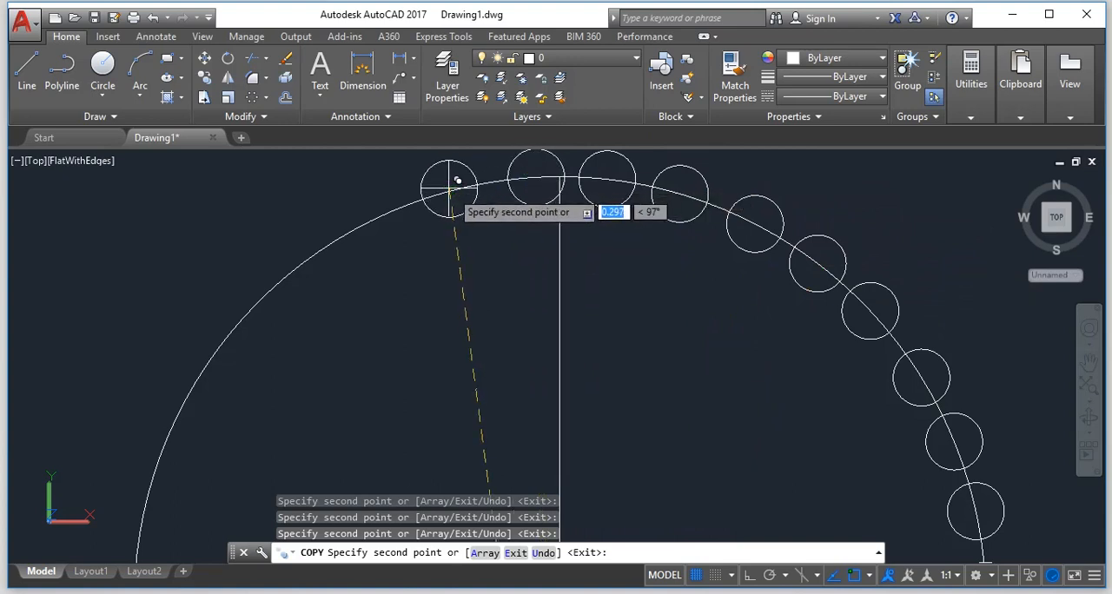
{"action": "left_click", "coordinate": [383, 219]}
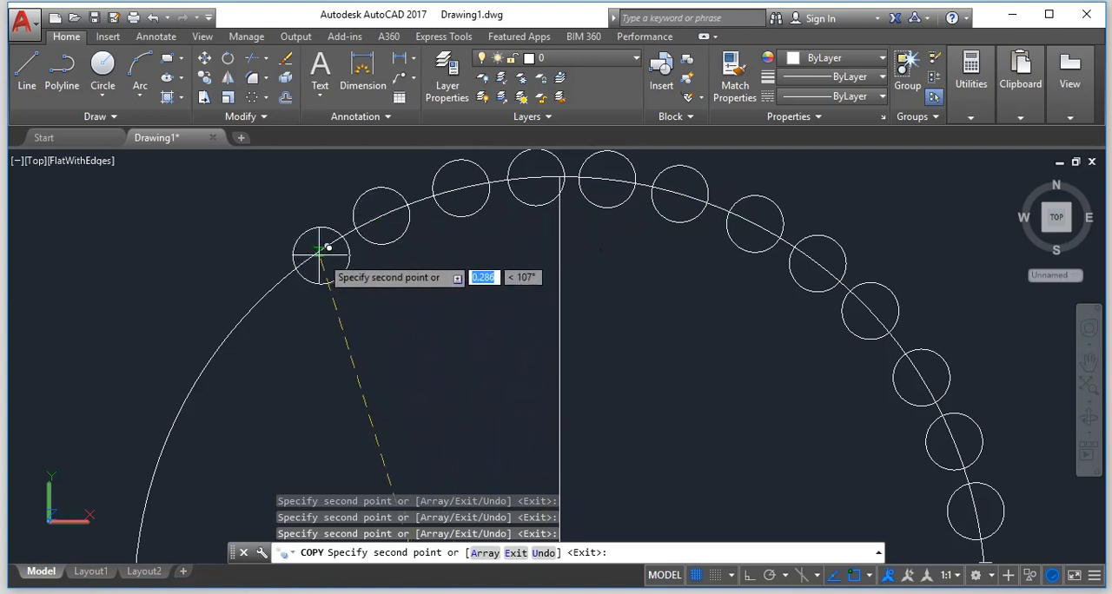
Place five more copies of the small circle down the main circle's upper-left arc to its left edge.
{"action": "scroll", "coordinate": [322, 253], "scroll_direction": "down", "scroll_amount": 8}
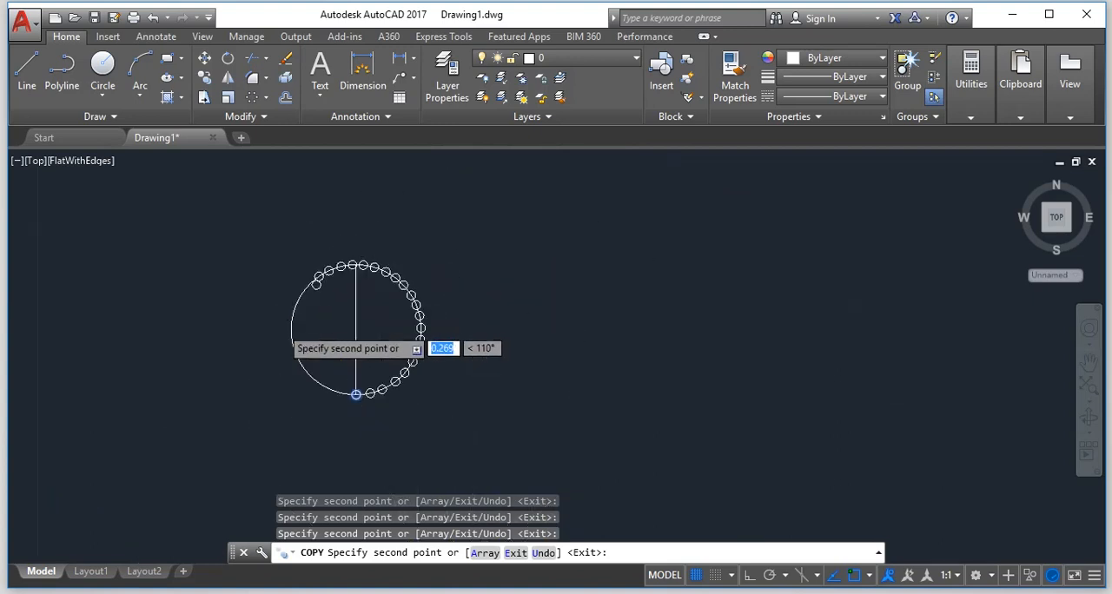
{"action": "scroll", "coordinate": [367, 255], "scroll_direction": "up", "scroll_amount": 3}
{"action": "scroll", "coordinate": [362, 249], "scroll_direction": "down", "scroll_amount": 6}
{"action": "scroll", "coordinate": [359, 219], "scroll_direction": "up", "scroll_amount": 8}
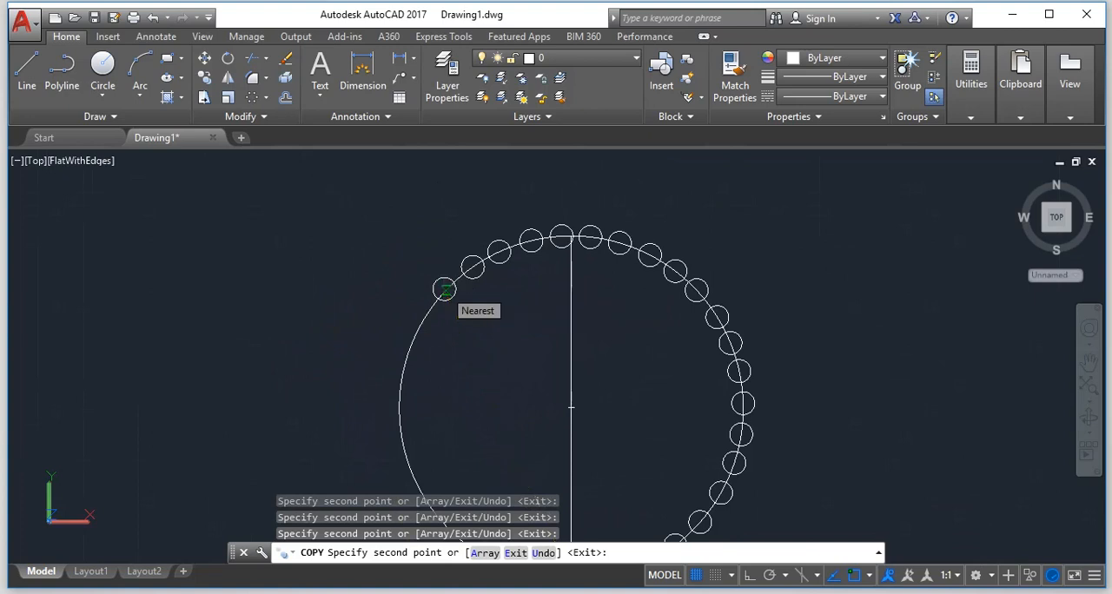
{"action": "left_click", "coordinate": [444, 289]}
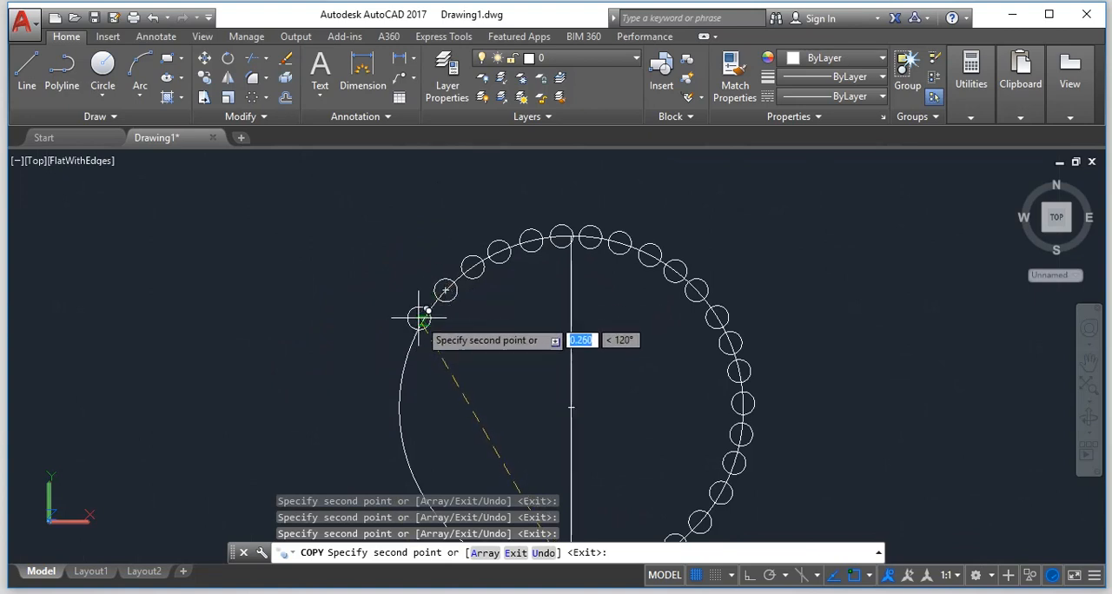
{"action": "left_click", "coordinate": [420, 319]}
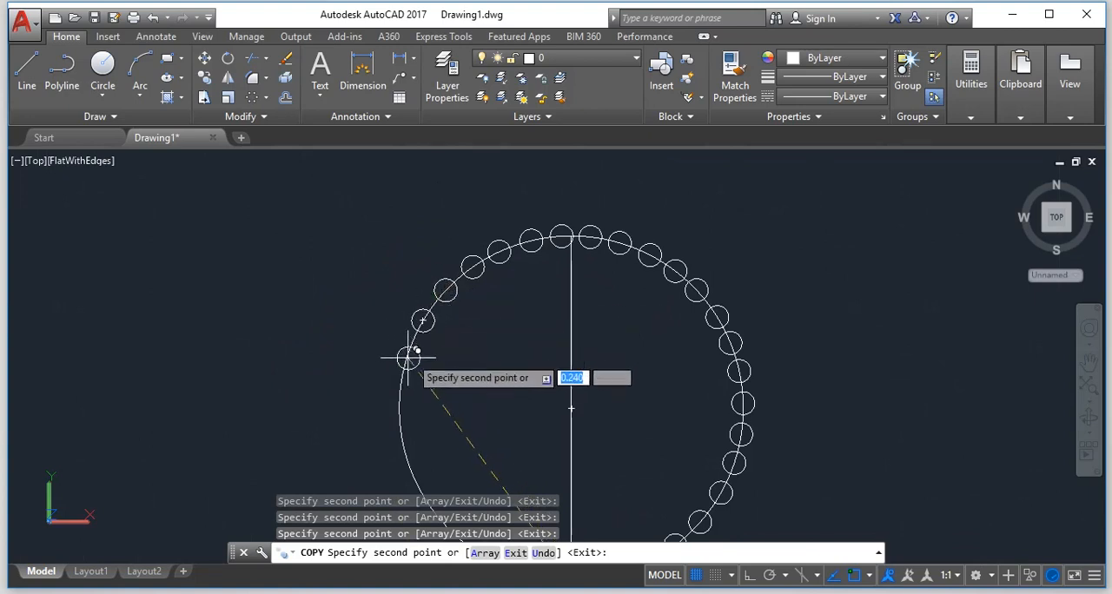
{"action": "left_click", "coordinate": [409, 352]}
{"action": "scroll", "coordinate": [397, 424], "scroll_direction": "up", "scroll_amount": 5}
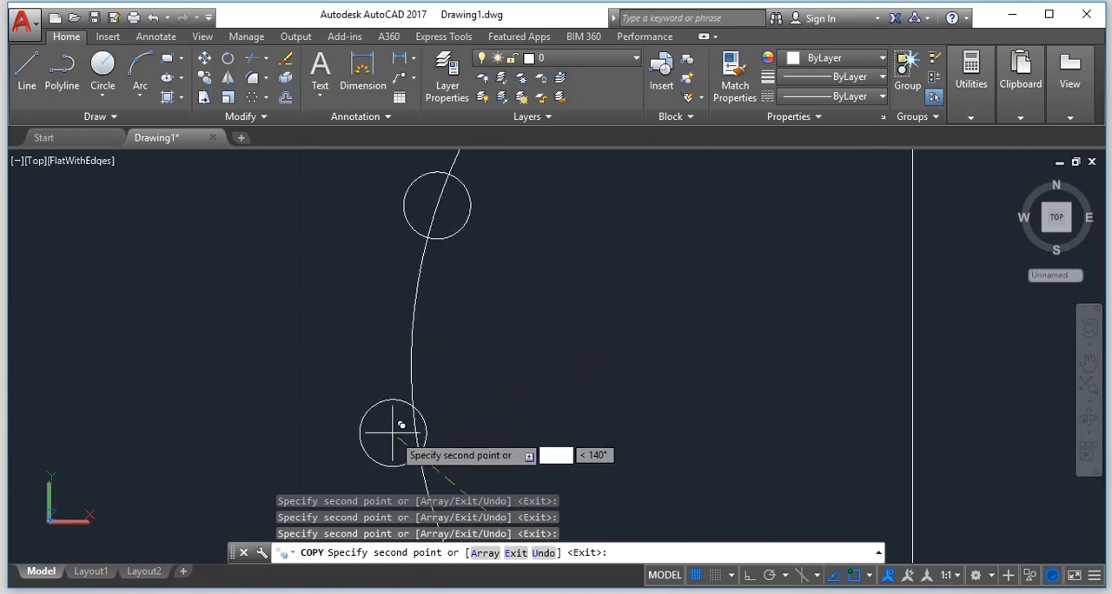
{"action": "left_click", "coordinate": [423, 262]}
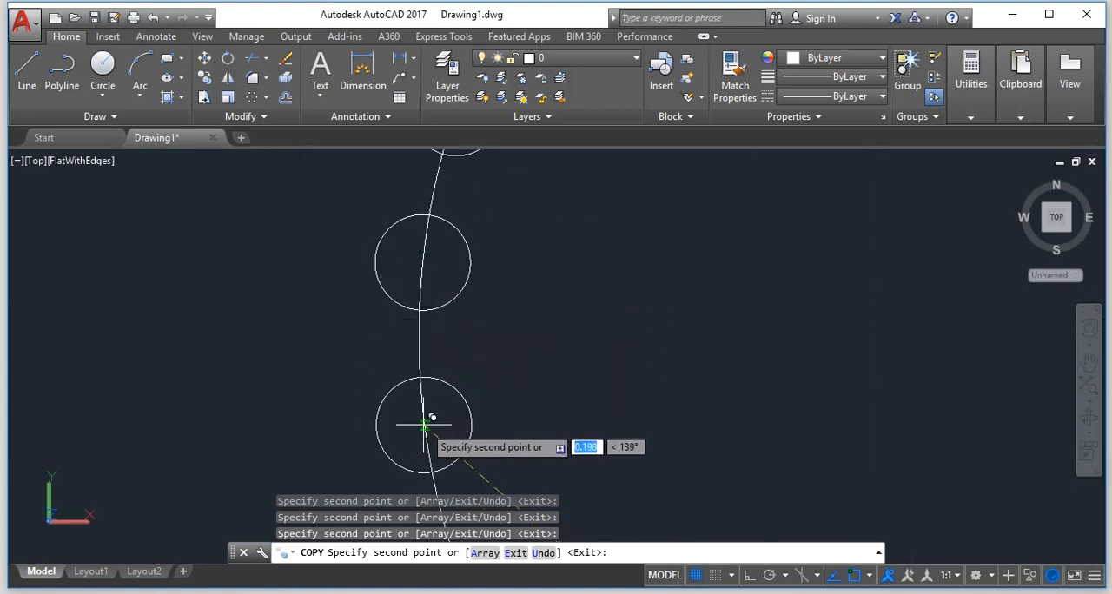
Place two copies of the small circle below the main circle's left edge, about 0.198 from the original at 139° and 0.171 at 145°.
{"action": "scroll", "coordinate": [425, 423], "scroll_direction": "down", "scroll_amount": 8}
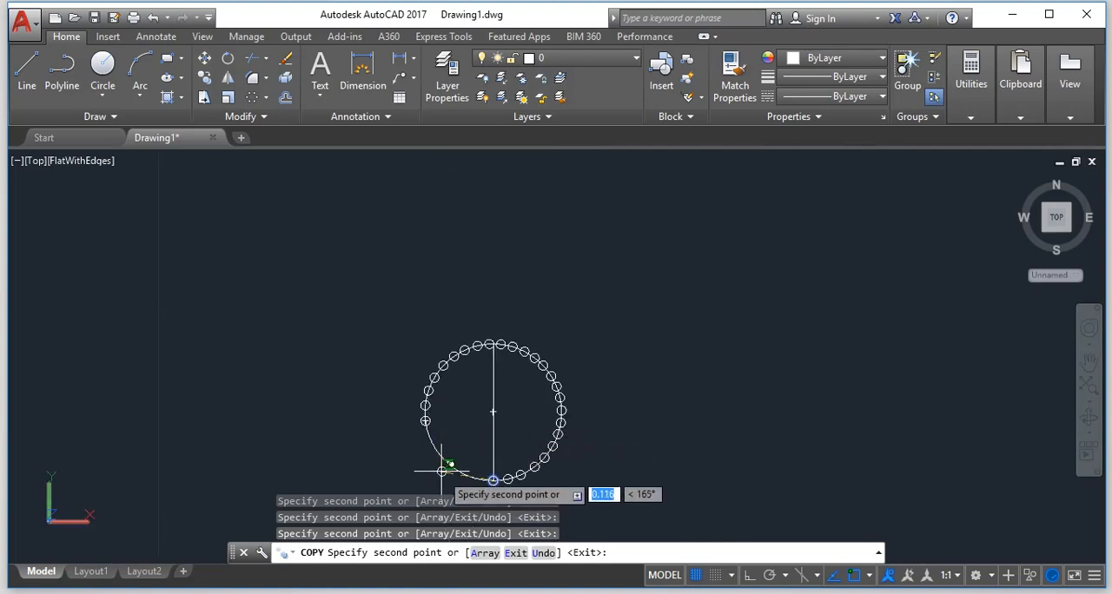
{"action": "scroll", "coordinate": [441, 471], "scroll_direction": "up", "scroll_amount": 8}
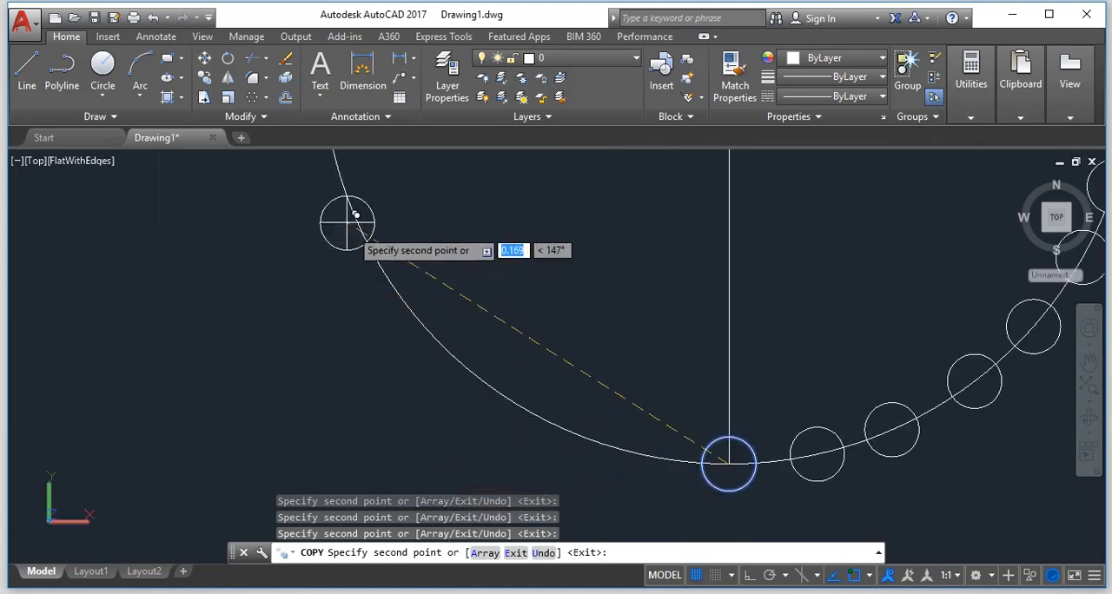
{"action": "scroll", "coordinate": [355, 215], "scroll_direction": "down", "scroll_amount": 3}
{"action": "scroll", "coordinate": [356, 219], "scroll_direction": "up", "scroll_amount": 4}
{"action": "scroll", "coordinate": [323, 186], "scroll_direction": "down", "scroll_amount": 1}
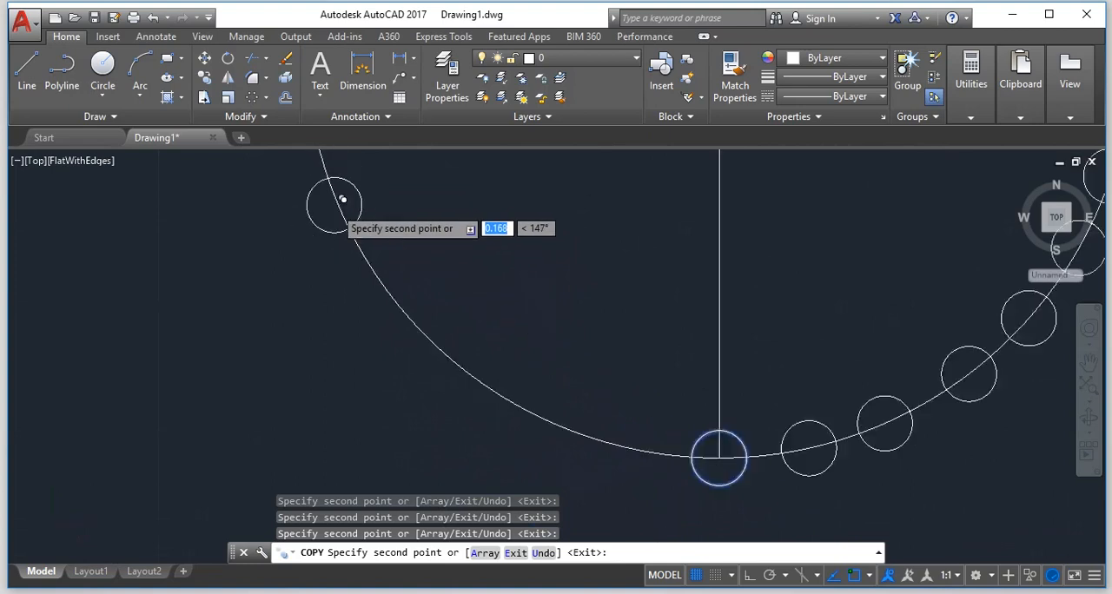
{"action": "scroll", "coordinate": [335, 187], "scroll_direction": "down", "scroll_amount": 4}
{"action": "scroll", "coordinate": [330, 183], "scroll_direction": "up", "scroll_amount": 2}
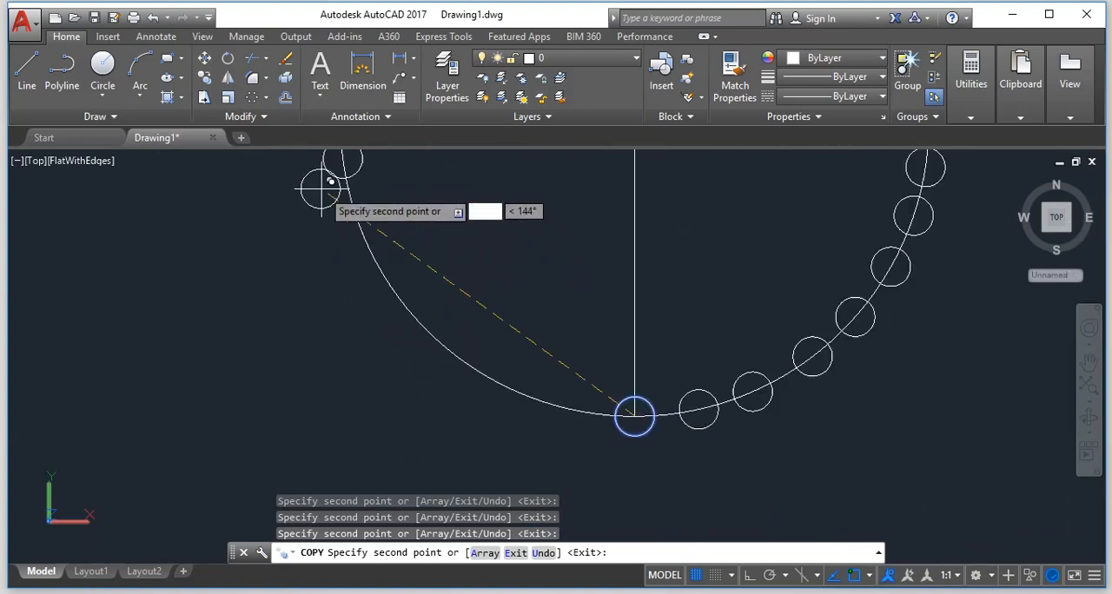
{"action": "left_click", "coordinate": [360, 225]}
Fill the lower-left arc with five more small-circle copies, the last about 0.027 from the original, and finish copying.
{"action": "left_click", "coordinate": [393, 289]}
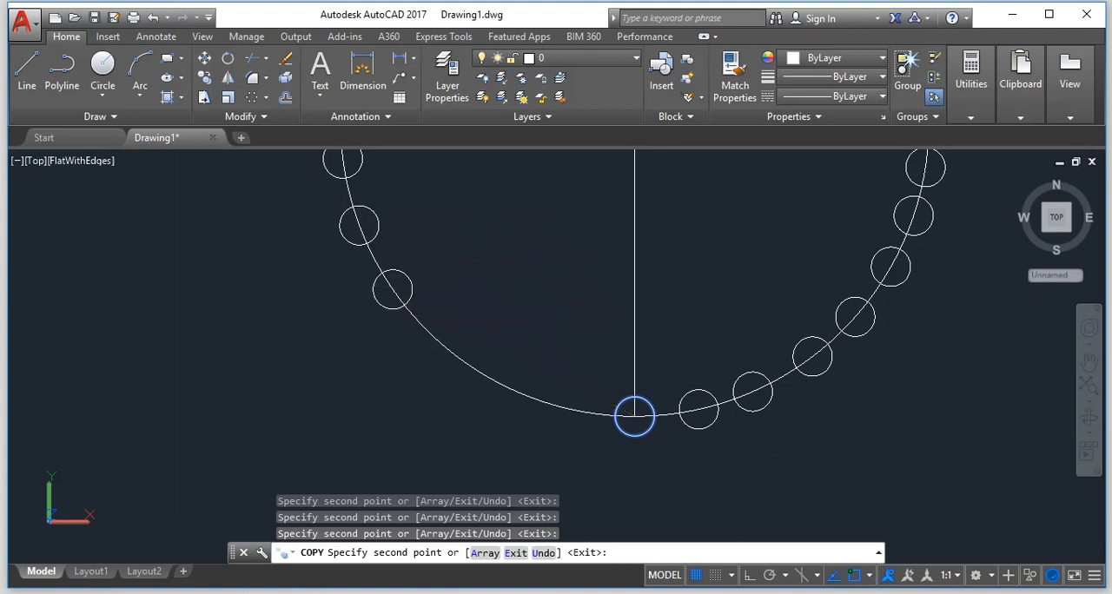
{"action": "left_click", "coordinate": [437, 341]}
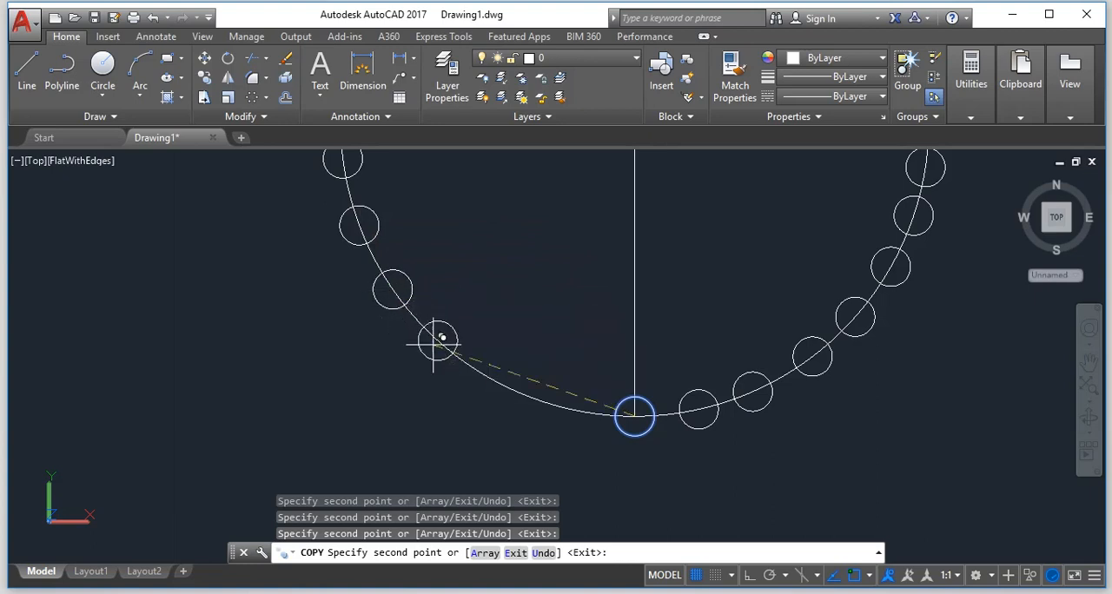
{"action": "left_click", "coordinate": [488, 376]}
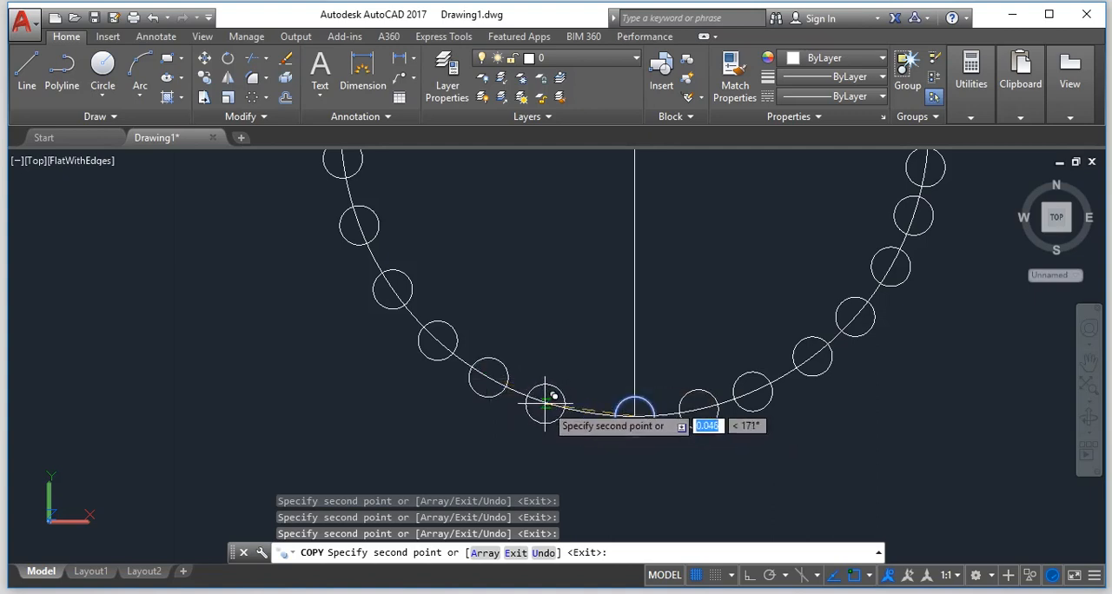
{"action": "left_click", "coordinate": [535, 400]}
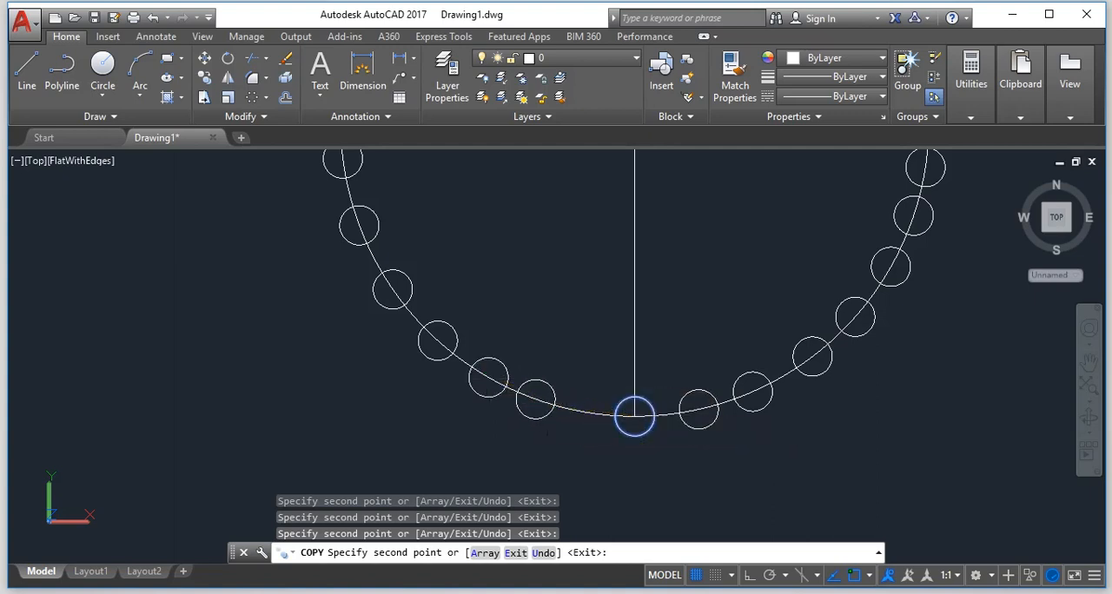
{"action": "left_click", "coordinate": [583, 411]}
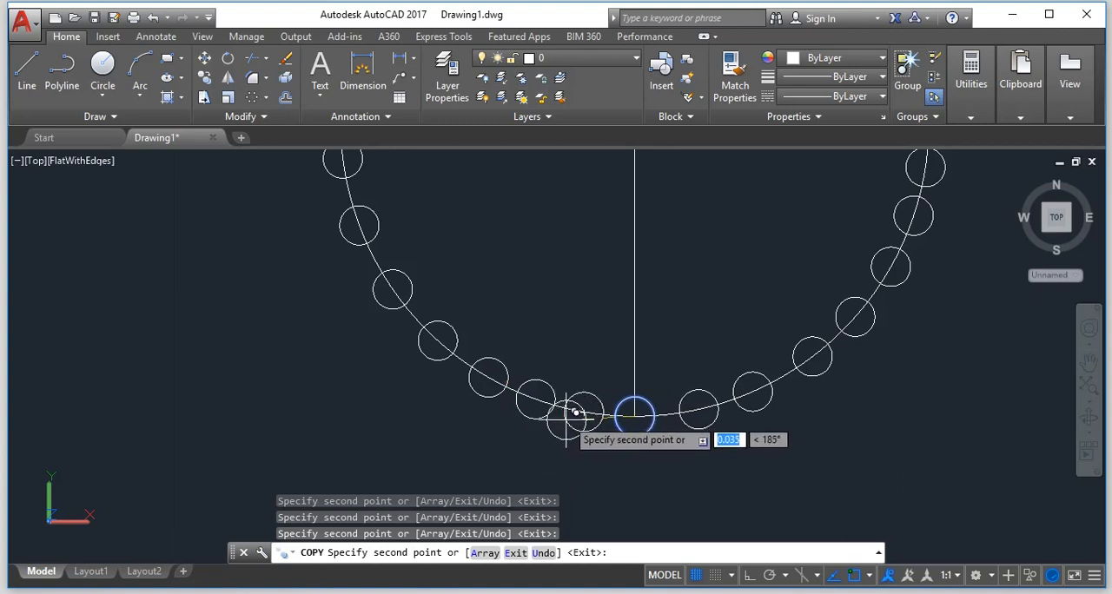
{"action": "key", "text": "Return"}
Examine the spacing of the small circles around the whole main circle.
{"action": "scroll", "coordinate": [513, 415], "scroll_direction": "down", "scroll_amount": 2}
{"action": "scroll", "coordinate": [517, 399], "scroll_direction": "down", "scroll_amount": 4}
{"action": "scroll", "coordinate": [513, 382], "scroll_direction": "up", "scroll_amount": 5}
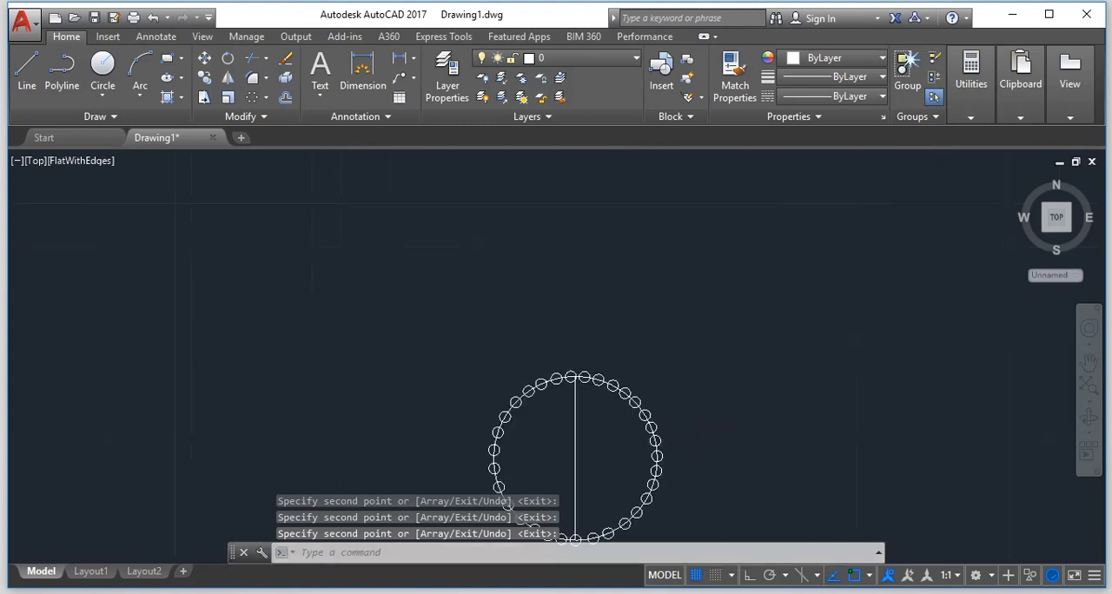
{"action": "scroll", "coordinate": [530, 391], "scroll_direction": "down", "scroll_amount": 4}
{"action": "scroll", "coordinate": [554, 408], "scroll_direction": "down", "scroll_amount": 2}
{"action": "scroll", "coordinate": [563, 469], "scroll_direction": "up", "scroll_amount": 1}
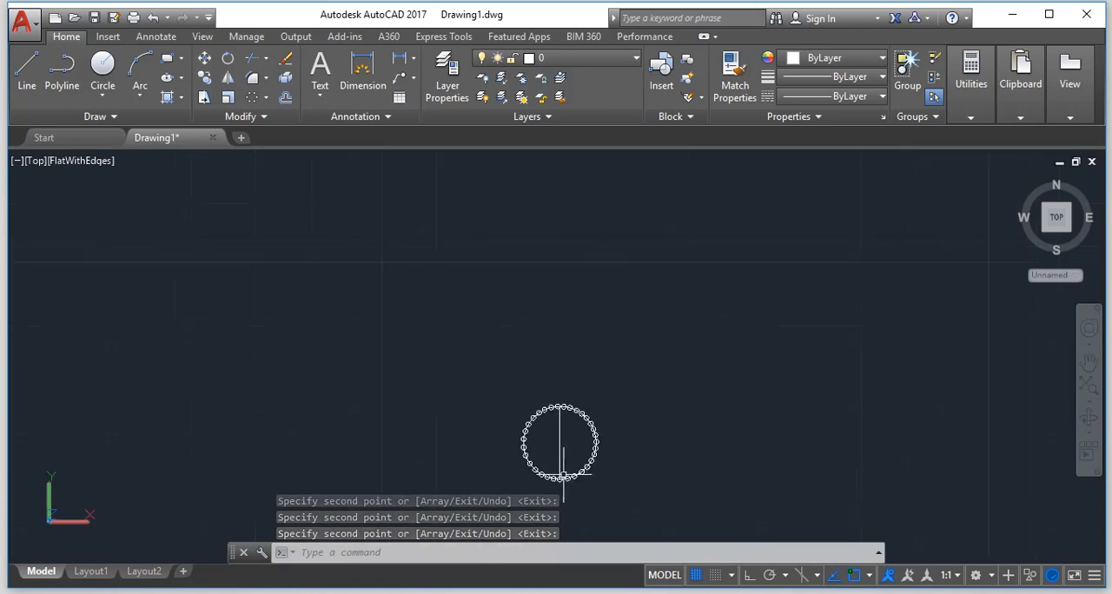
{"action": "scroll", "coordinate": [570, 497], "scroll_direction": "up", "scroll_amount": 3}
{"action": "scroll", "coordinate": [575, 466], "scroll_direction": "up", "scroll_amount": 4}
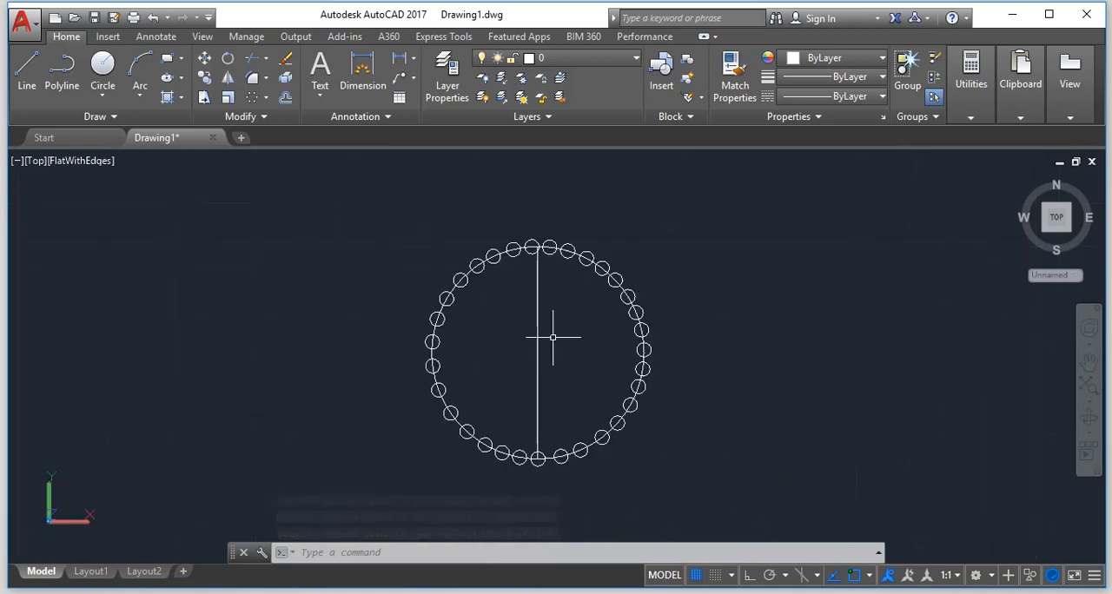
{"action": "scroll", "coordinate": [553, 337], "scroll_direction": "down", "scroll_amount": 2}
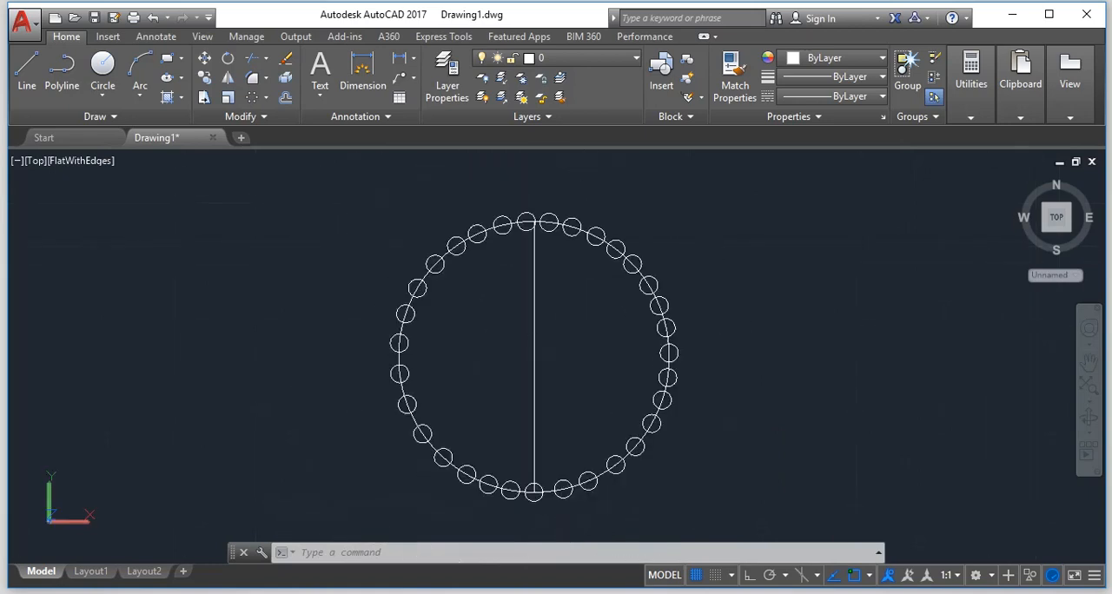
Erase the vertical diameter line inside the main circle.
{"action": "key", "text": "Escape"}
{"action": "type", "text": "E"}
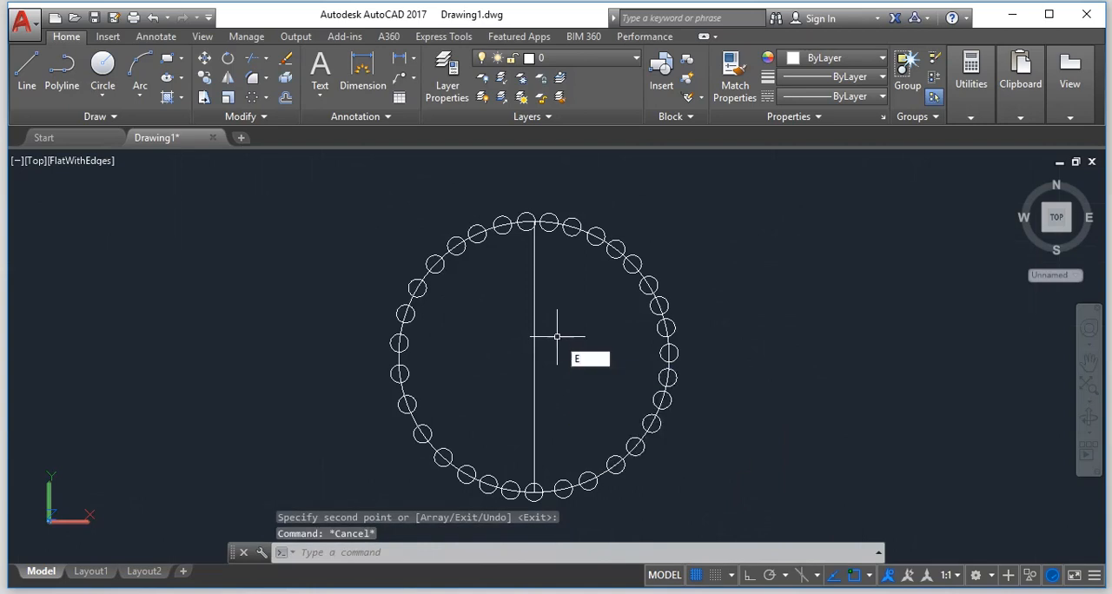
{"action": "key", "text": "Return"}
{"action": "left_click", "coordinate": [574, 345]}
{"action": "left_click", "coordinate": [503, 343]}
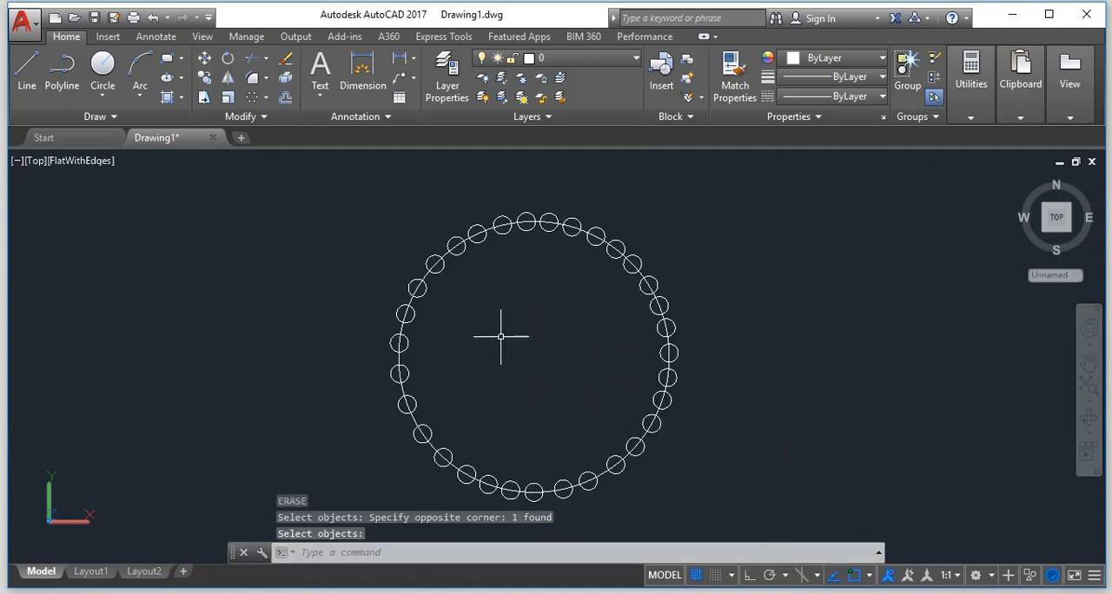
{"action": "key", "text": "Escape"}
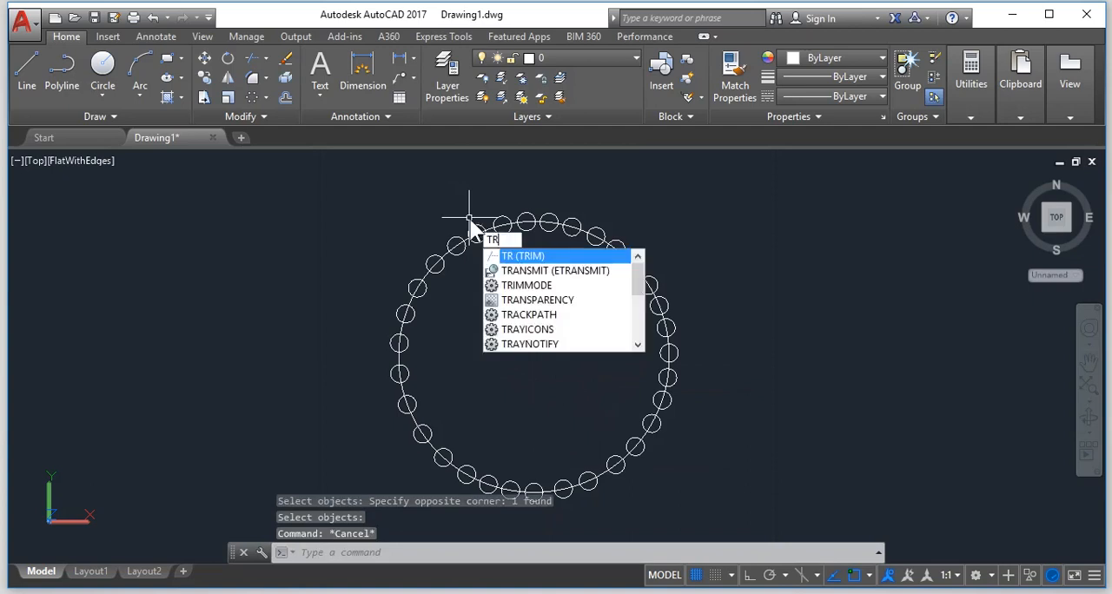
{"action": "key", "text": "Return"}
{"action": "key", "text": "Return"}
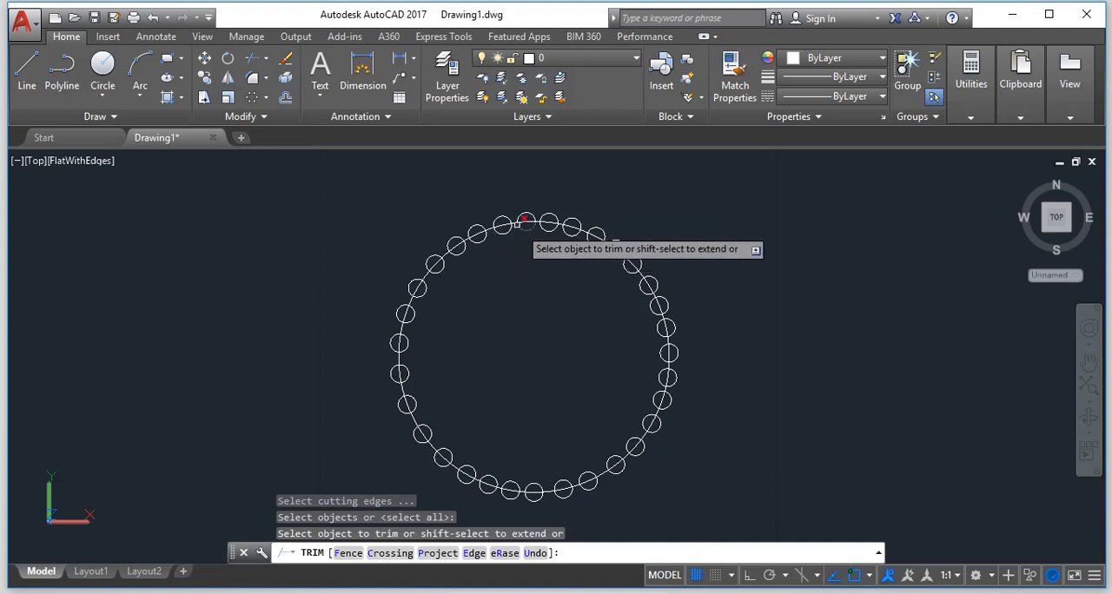
{"action": "scroll", "coordinate": [508, 249], "scroll_direction": "up", "scroll_amount": 2}
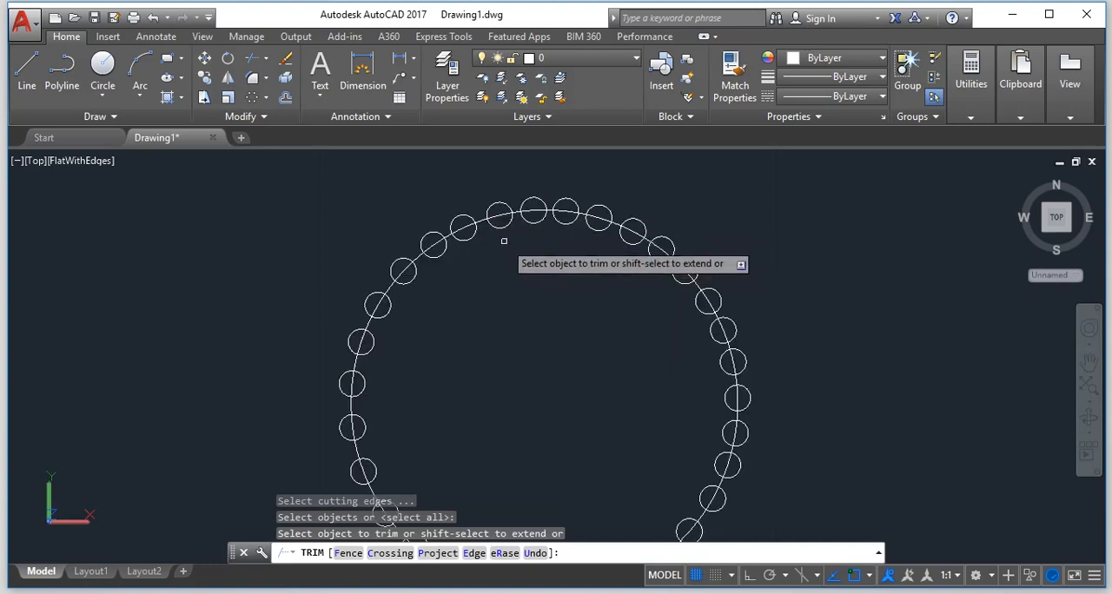
{"action": "key", "text": "Escape"}
{"action": "type", "text": "TR"}
{"action": "key", "text": "Return"}
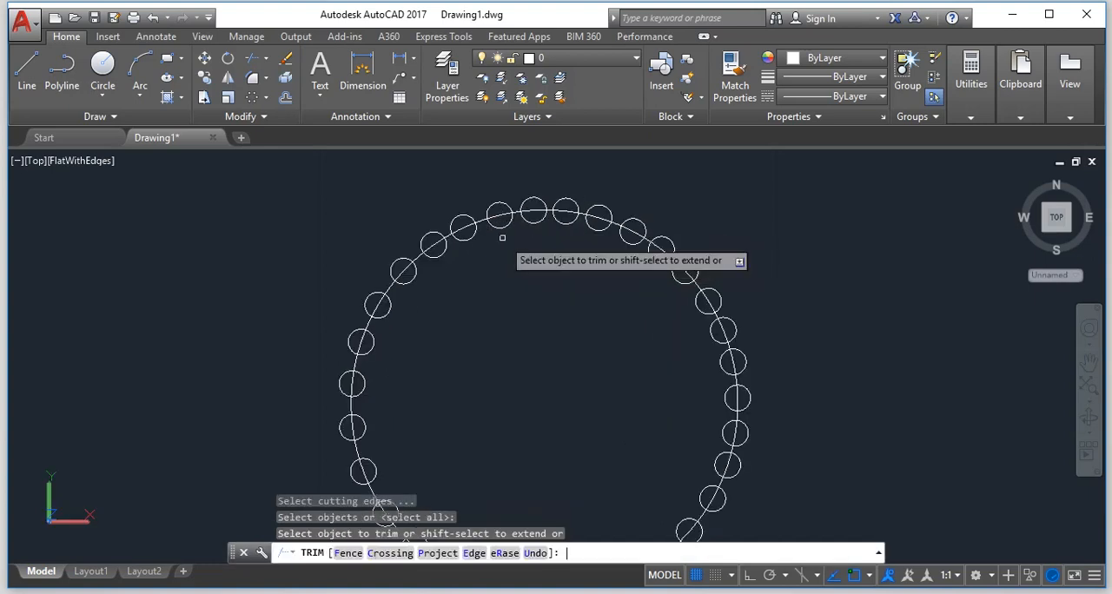
{"action": "key", "text": "Escape"}
Try to trim the small circles along the top arc using only the main circle as cutting edge, and undo the trim.
{"action": "type", "text": "TR"}
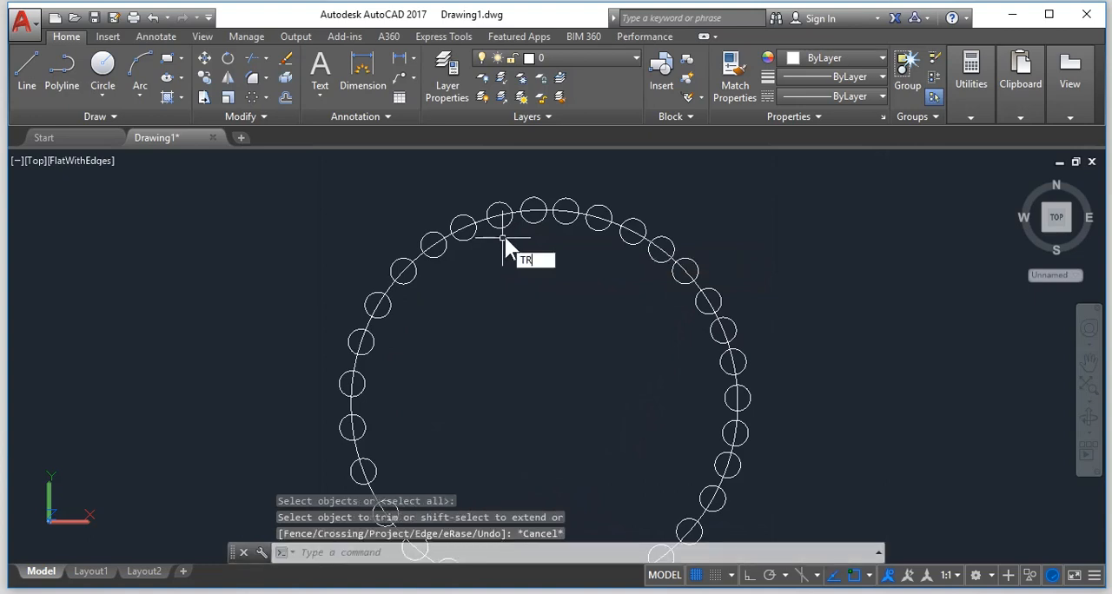
{"action": "key", "text": "Return"}
{"action": "left_click", "coordinate": [485, 219]}
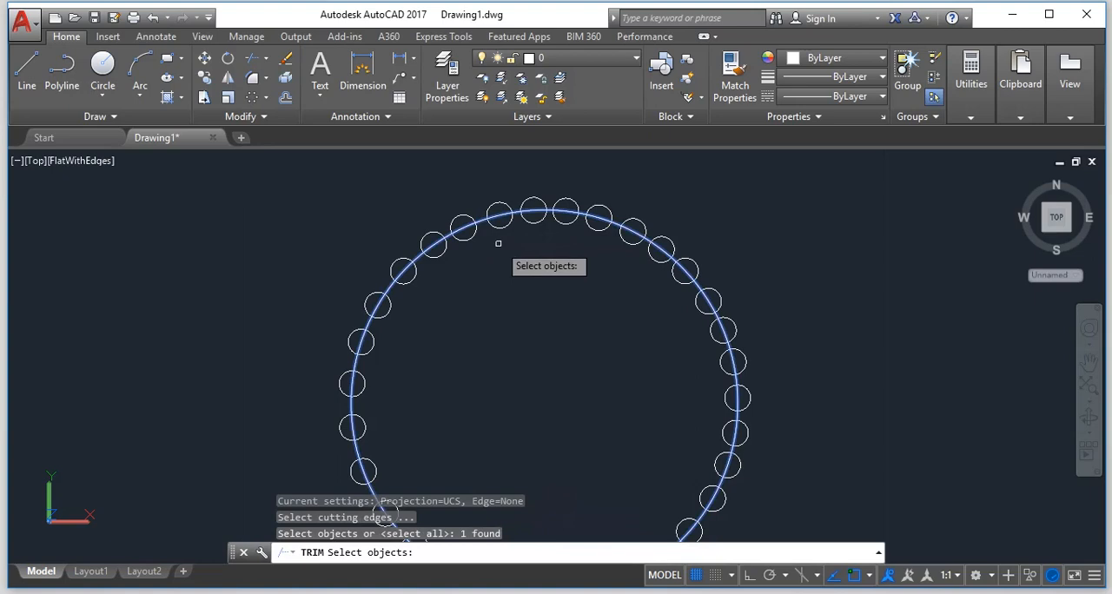
{"action": "key", "text": "Return"}
{"action": "left_click", "coordinate": [647, 392]}
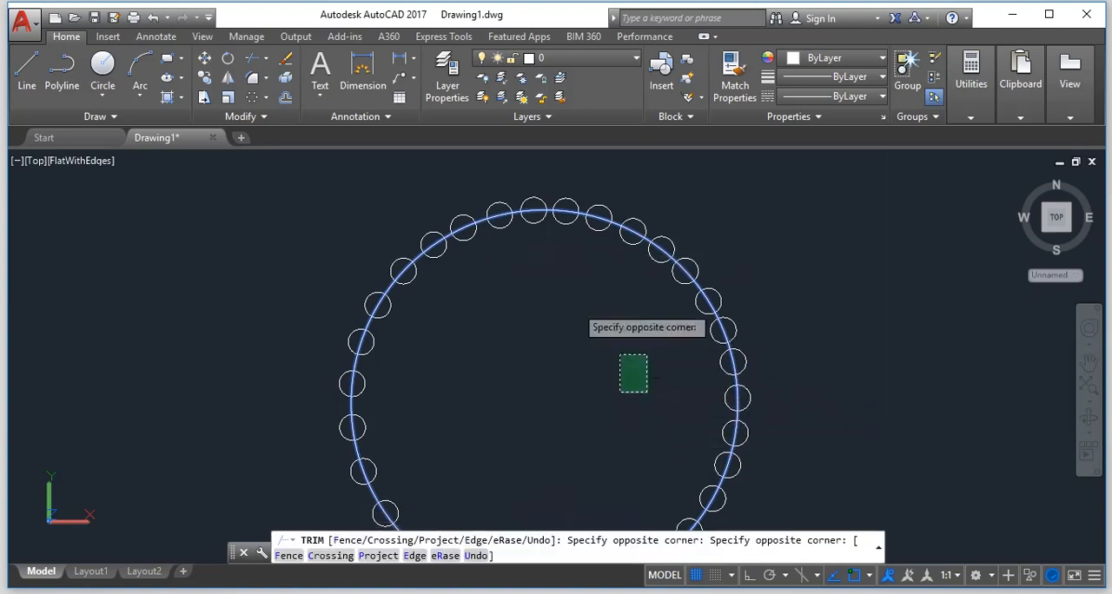
{"action": "left_click", "coordinate": [464, 213]}
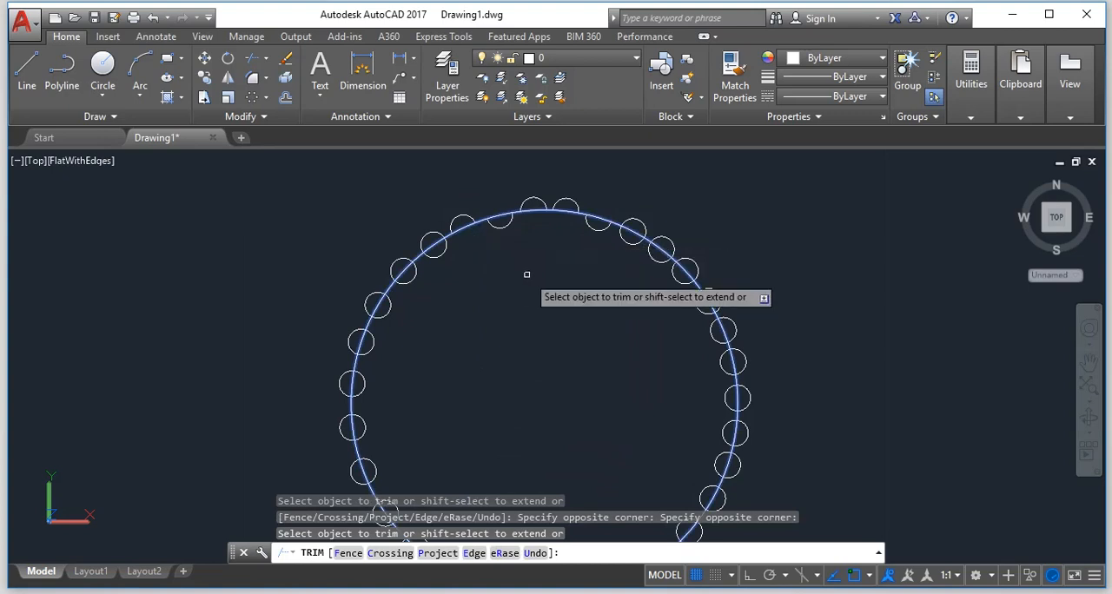
{"action": "key", "text": "ctrl+z"}
{"action": "key", "text": "Escape"}
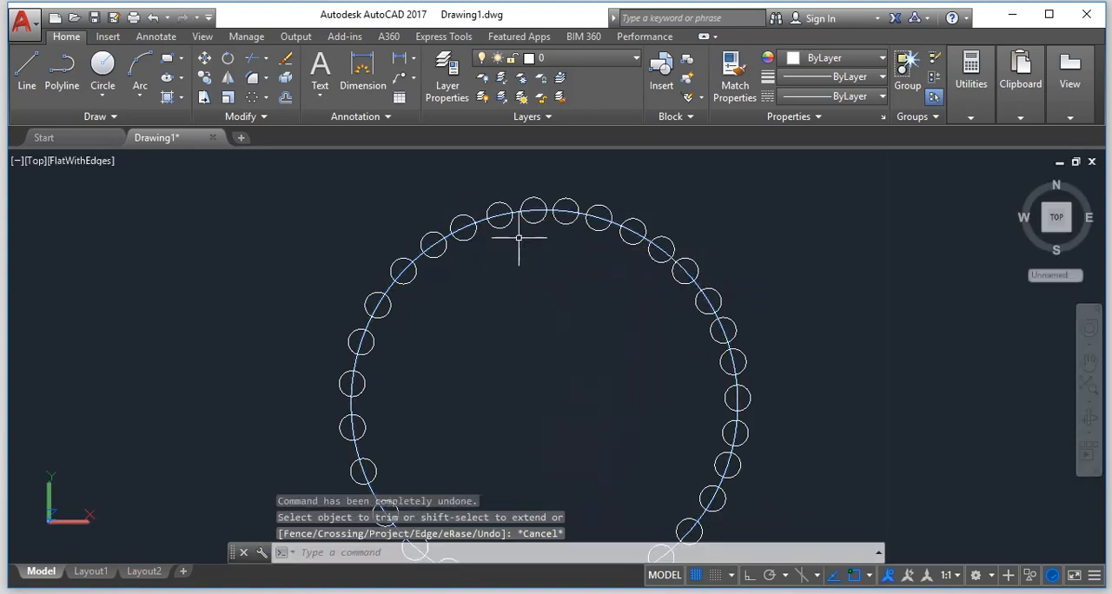
Using all objects as cutting edges, trim the inner halves of two small circles at the top and the main-circle segments inside them.
{"action": "key", "text": "Return"}
{"action": "key", "text": "Return"}
{"action": "scroll", "coordinate": [521, 217], "scroll_direction": "up", "scroll_amount": 3}
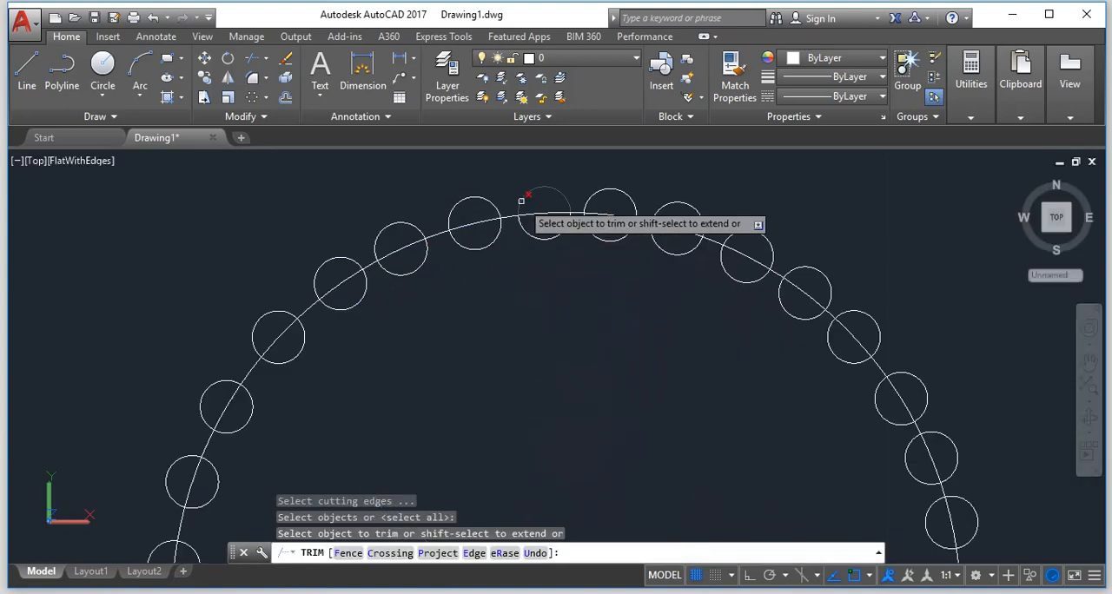
{"action": "left_click", "coordinate": [552, 253]}
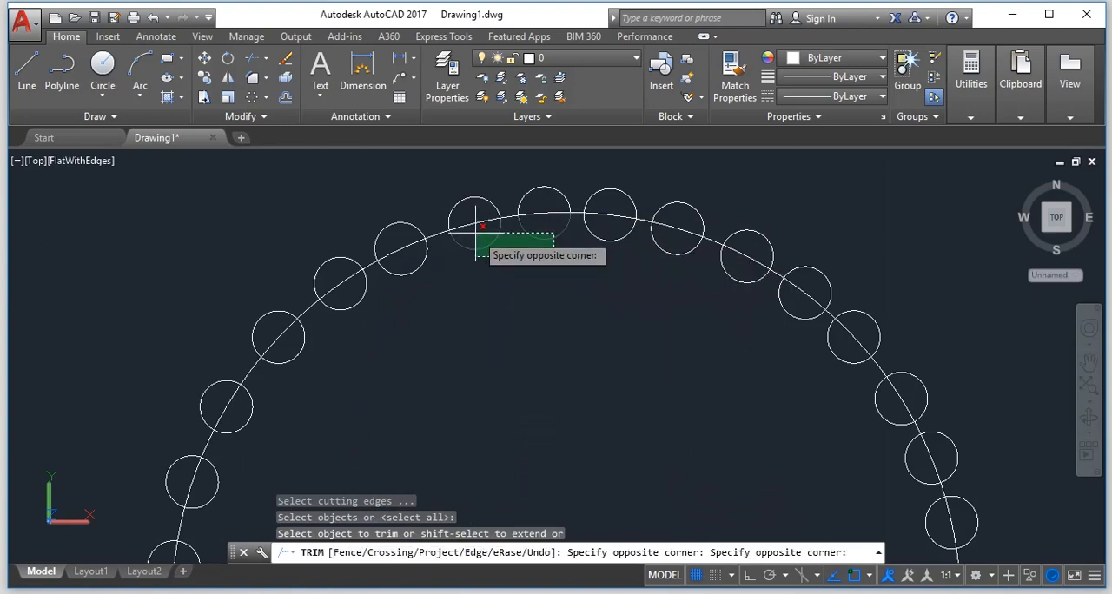
{"action": "left_click", "coordinate": [476, 233]}
{"action": "left_click", "coordinate": [475, 226]}
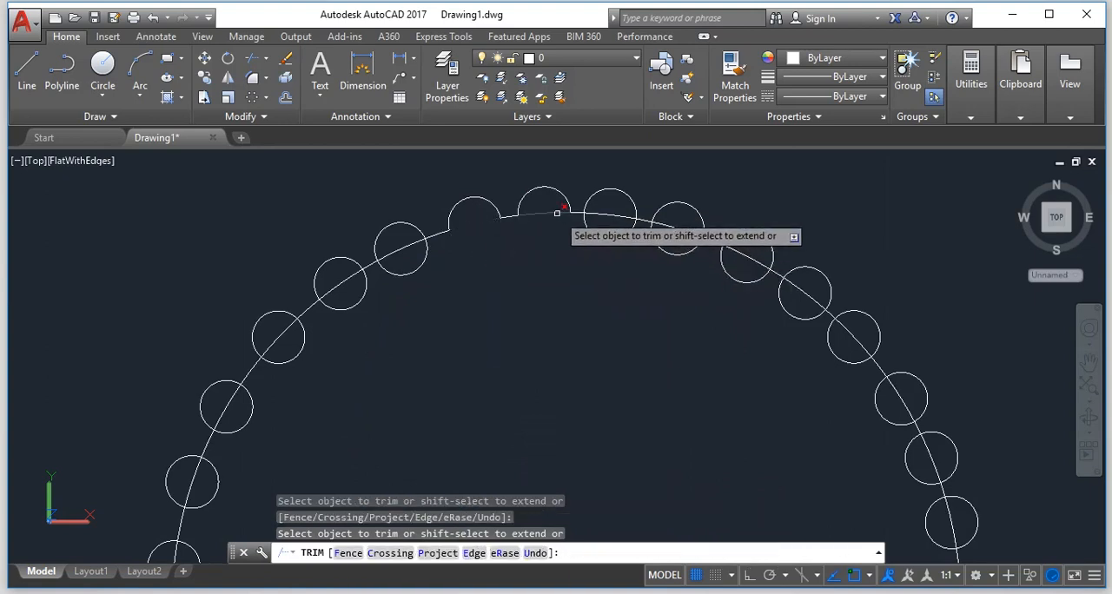
{"action": "left_click", "coordinate": [557, 212]}
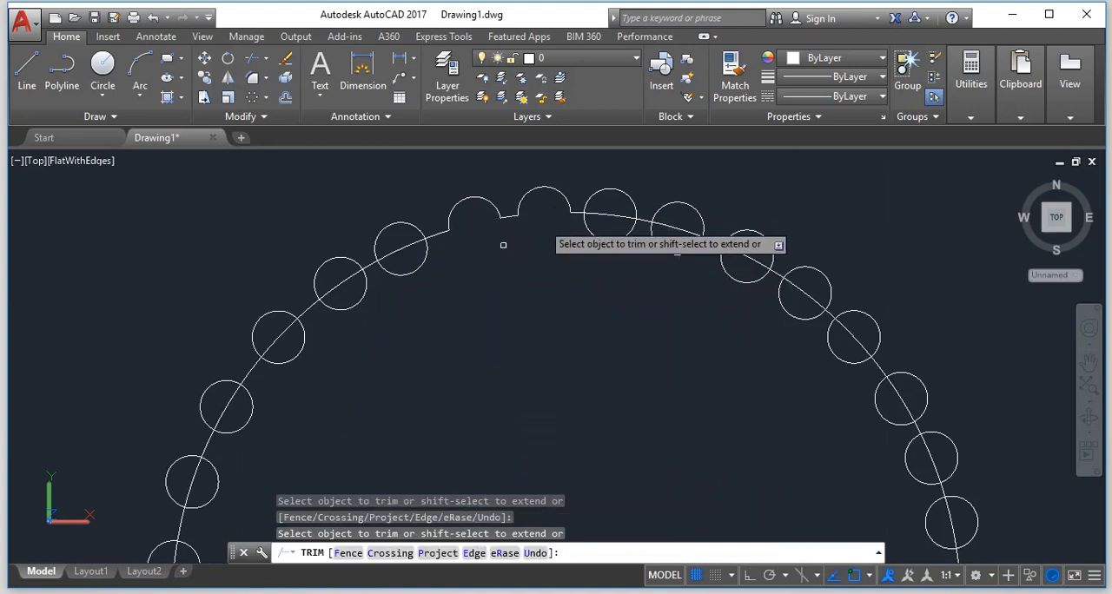
Trim the inner halves and enclosed main-circle segments of the next four small circles down the upper-left arc.
{"action": "left_click", "coordinate": [433, 243]}
{"action": "left_click", "coordinate": [399, 248]}
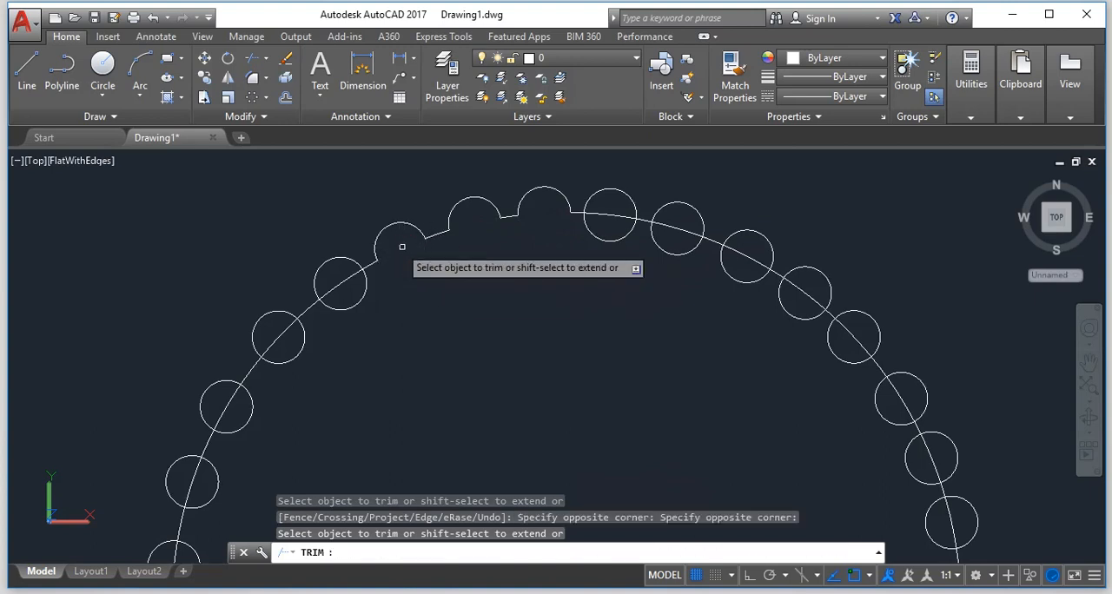
{"action": "left_click", "coordinate": [380, 326]}
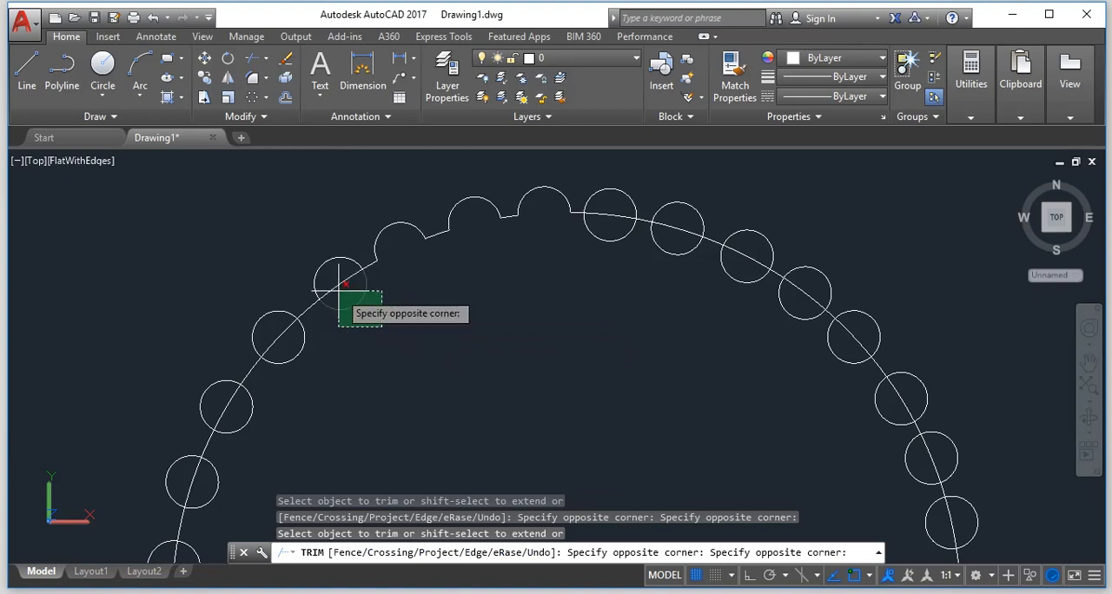
{"action": "left_click", "coordinate": [335, 288]}
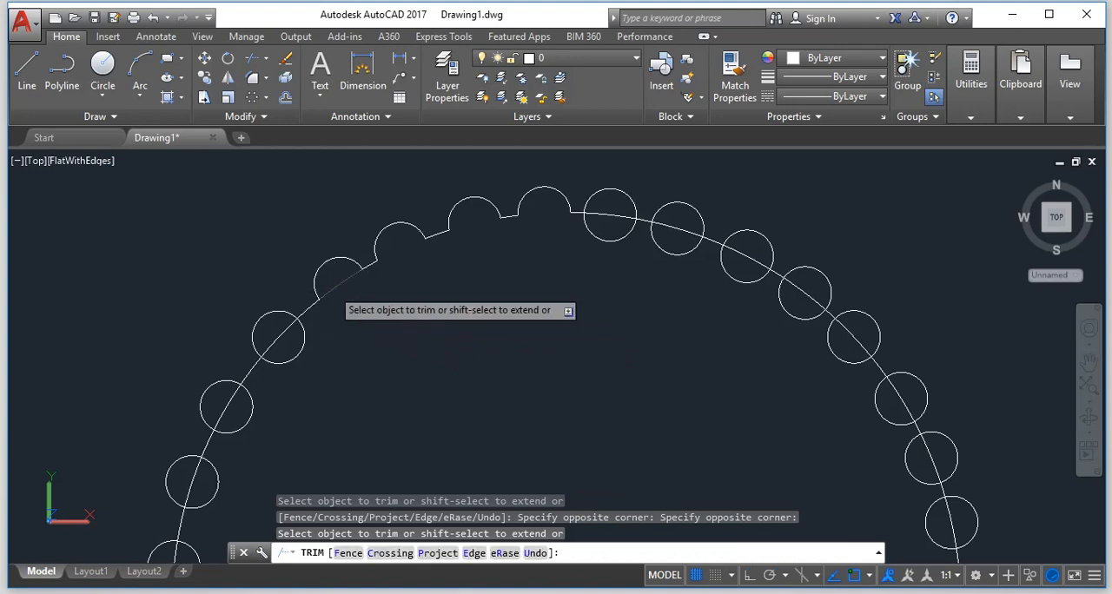
{"action": "left_click", "coordinate": [309, 335]}
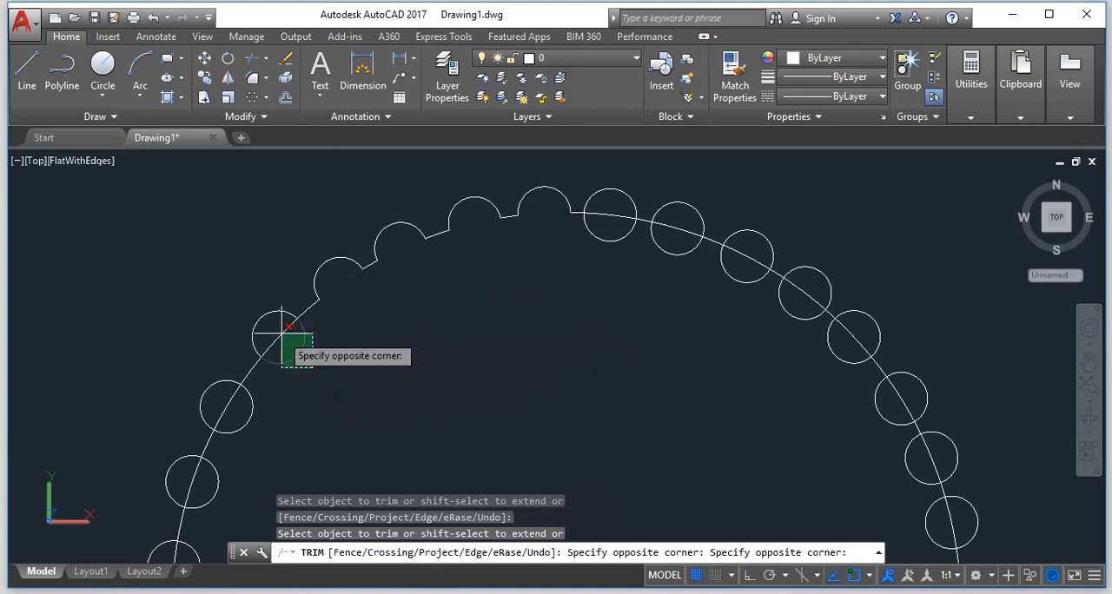
{"action": "left_click", "coordinate": [279, 366]}
{"action": "left_click", "coordinate": [269, 429]}
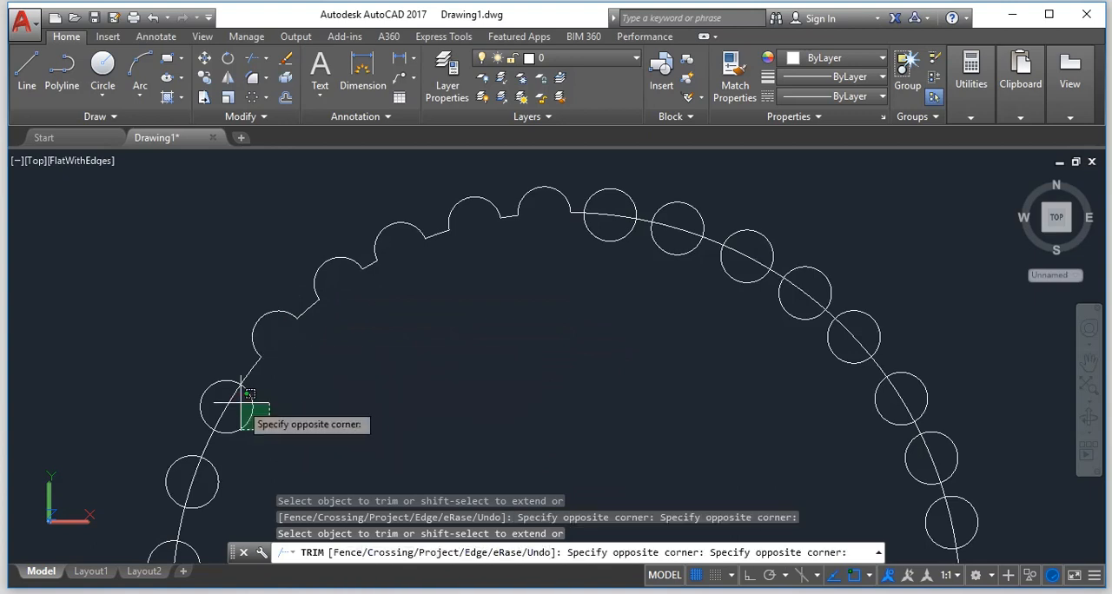
{"action": "left_click", "coordinate": [219, 400]}
Trim the next two small circles along the main circle's left side into outward bumps, removing the main-circle segments inside them.
{"action": "scroll", "coordinate": [241, 449], "scroll_direction": "down", "scroll_amount": 6}
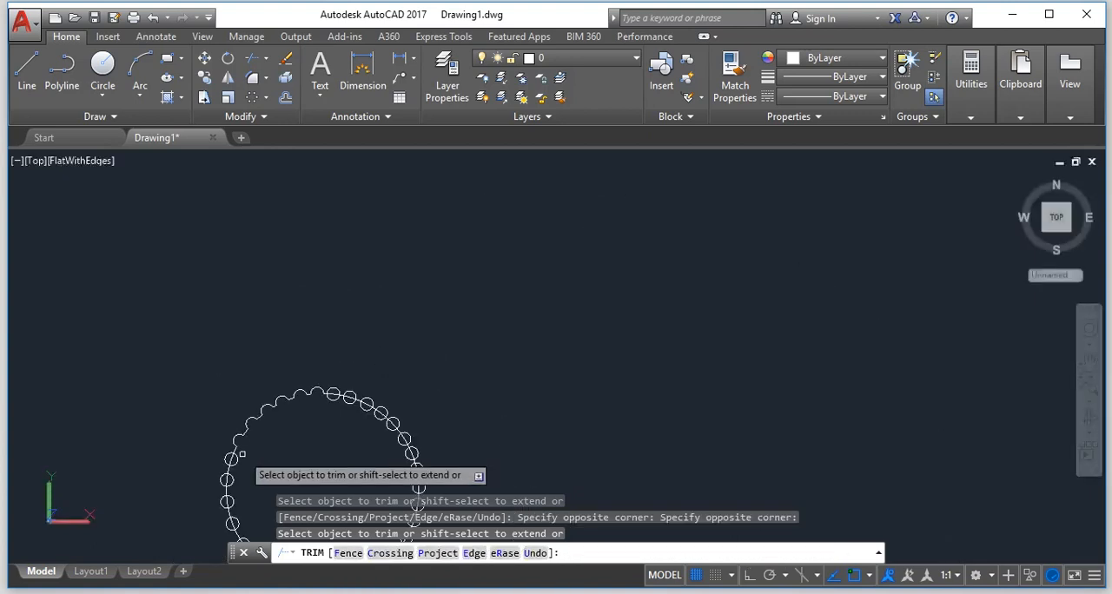
{"action": "scroll", "coordinate": [227, 506], "scroll_direction": "up", "scroll_amount": 4}
{"action": "scroll", "coordinate": [276, 323], "scroll_direction": "up", "scroll_amount": 3}
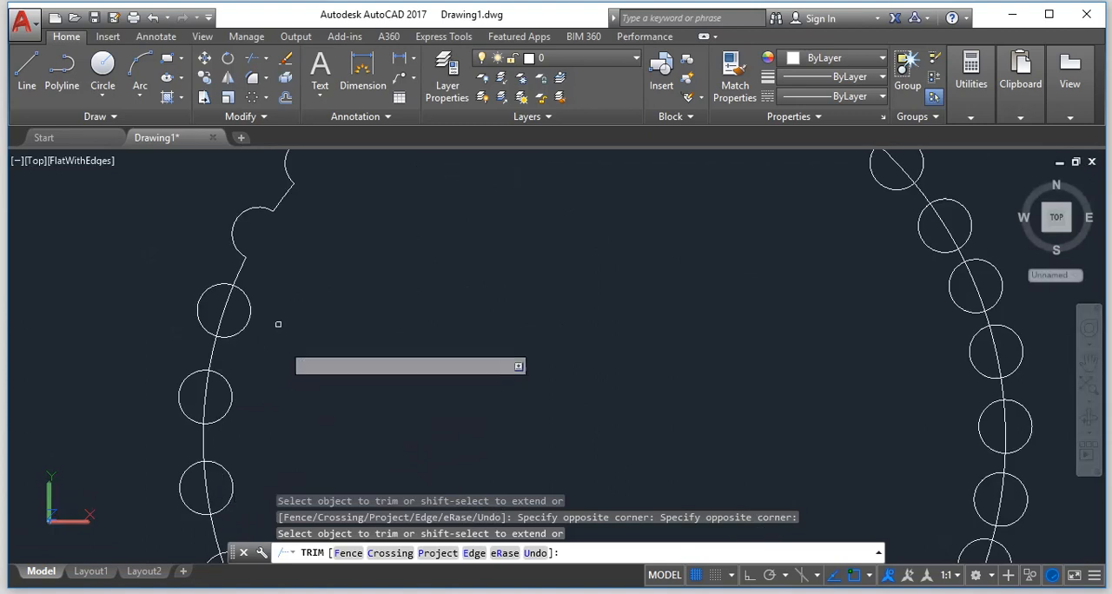
{"action": "left_click", "coordinate": [273, 316]}
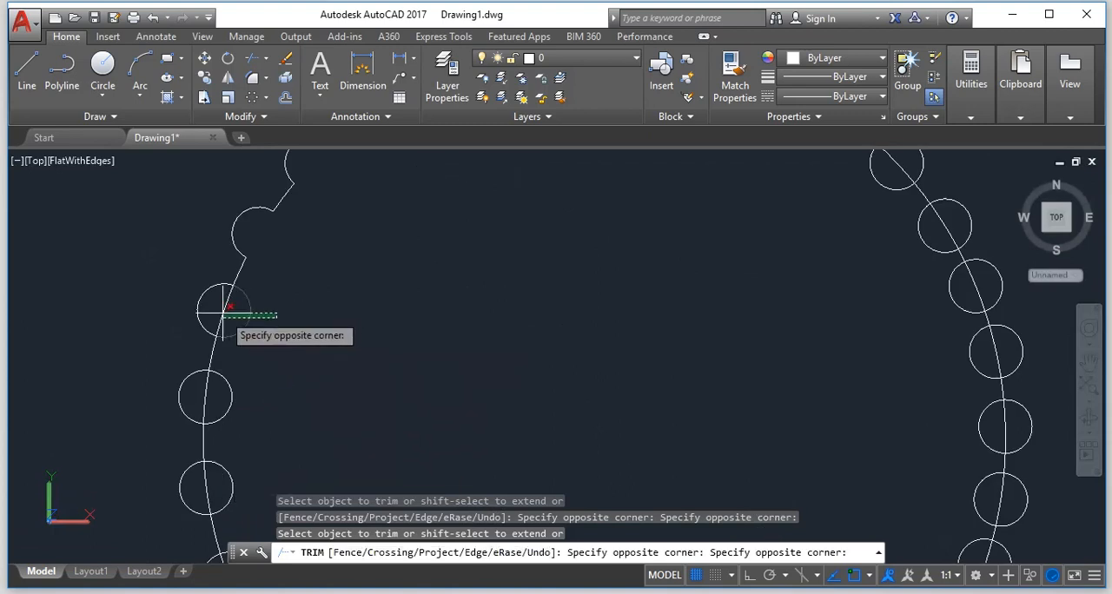
{"action": "left_click", "coordinate": [221, 311]}
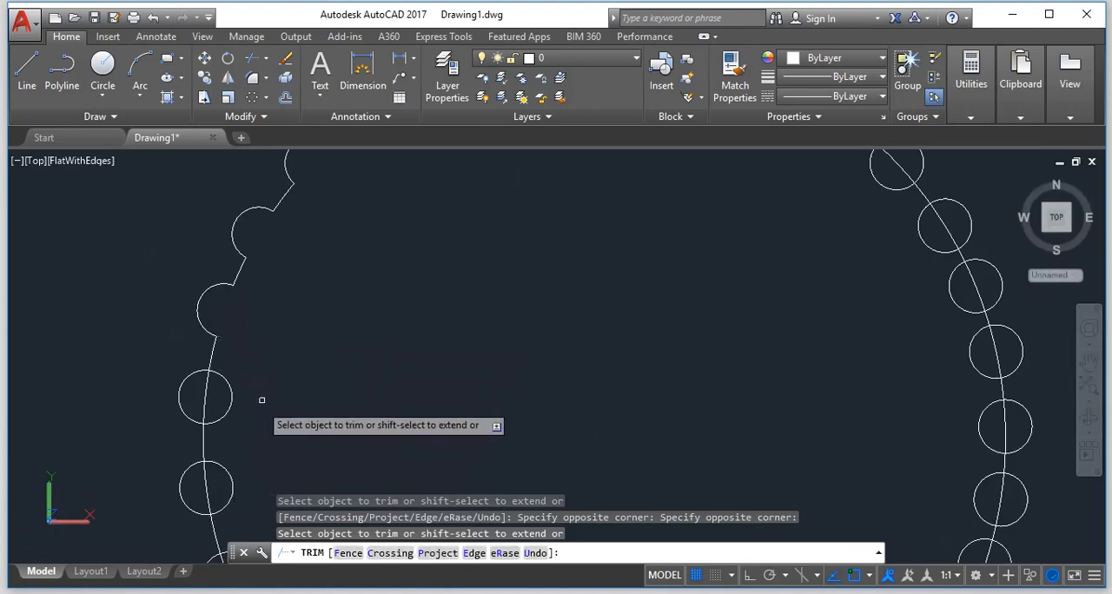
{"action": "left_click", "coordinate": [262, 401]}
{"action": "left_click", "coordinate": [207, 380]}
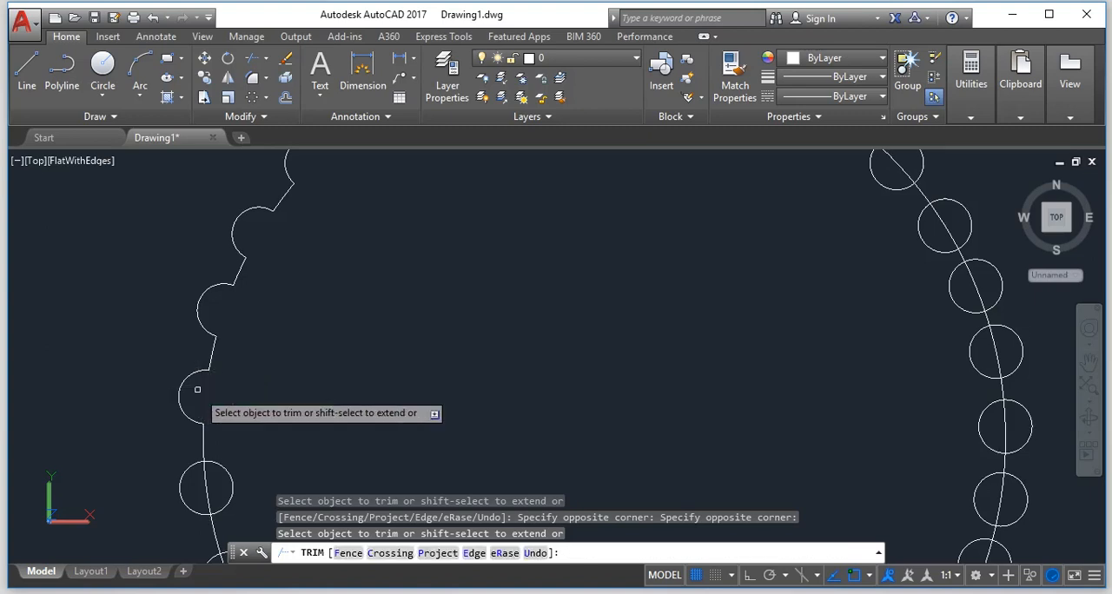
Trim the next small circle just below the main circle's leftmost point to its outer half and remove the enclosed main-circle segment.
{"action": "scroll", "coordinate": [207, 391], "scroll_direction": "down", "scroll_amount": 5}
{"action": "scroll", "coordinate": [209, 508], "scroll_direction": "up", "scroll_amount": 3}
{"action": "scroll", "coordinate": [206, 504], "scroll_direction": "up", "scroll_amount": 2}
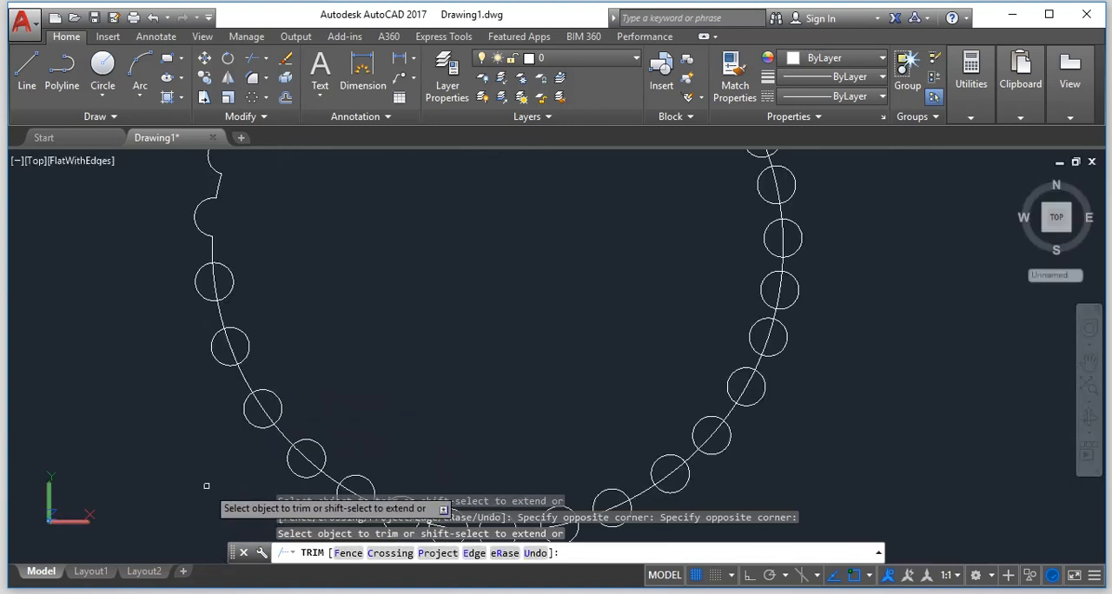
{"action": "left_click", "coordinate": [261, 264]}
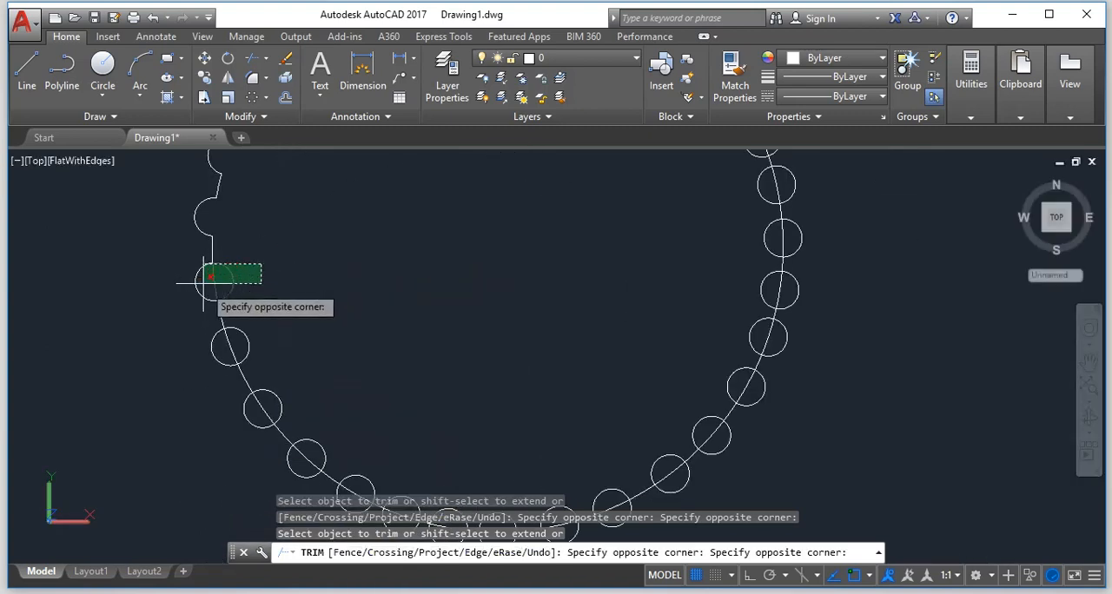
{"action": "left_click", "coordinate": [217, 279]}
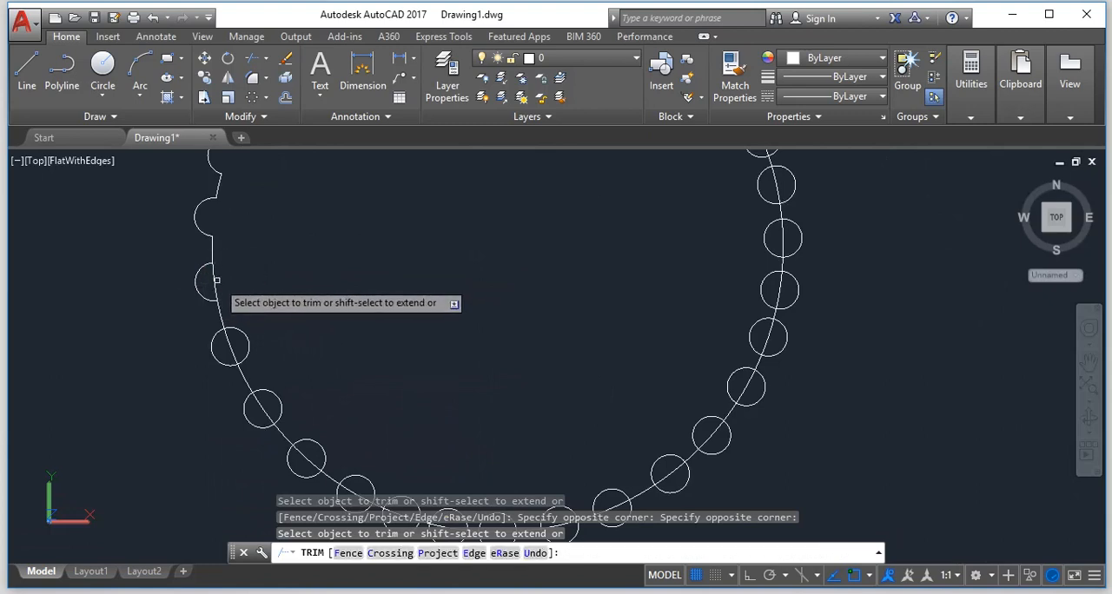
{"action": "left_click", "coordinate": [219, 280]}
{"action": "left_click", "coordinate": [223, 284]}
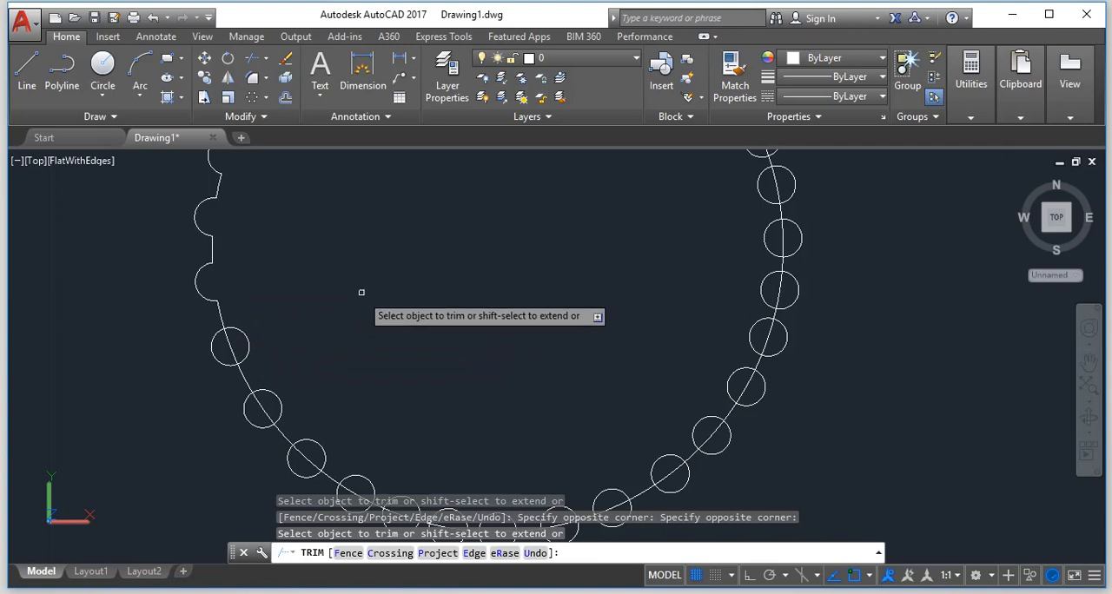
Trim three more small circles down the lower-left arc to their outer halves, including the main-circle segments inside them.
{"action": "left_click", "coordinate": [285, 332]}
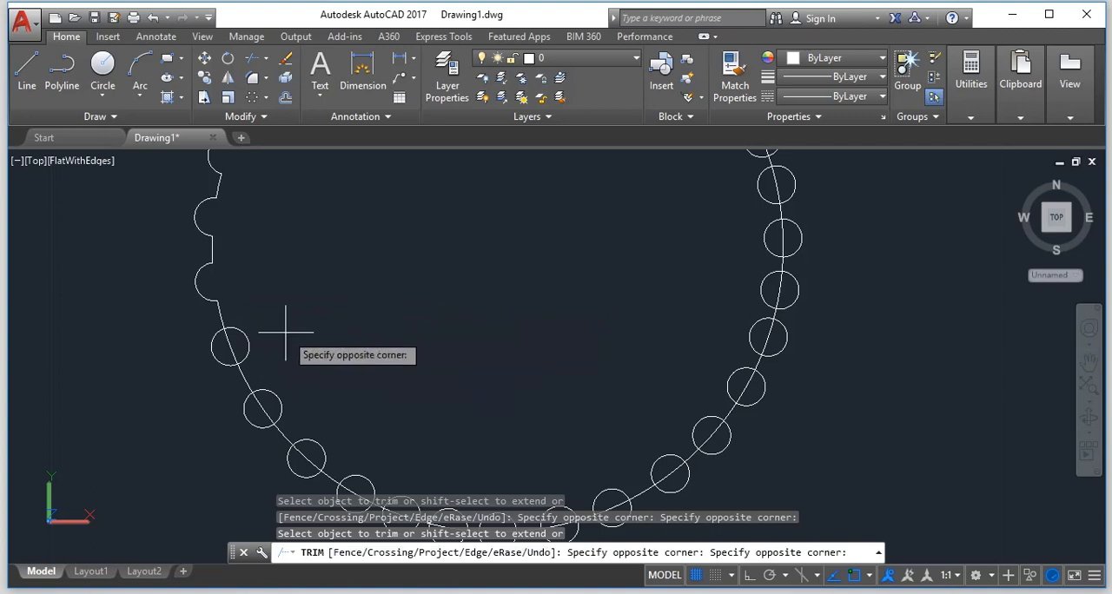
{"action": "left_click", "coordinate": [229, 347]}
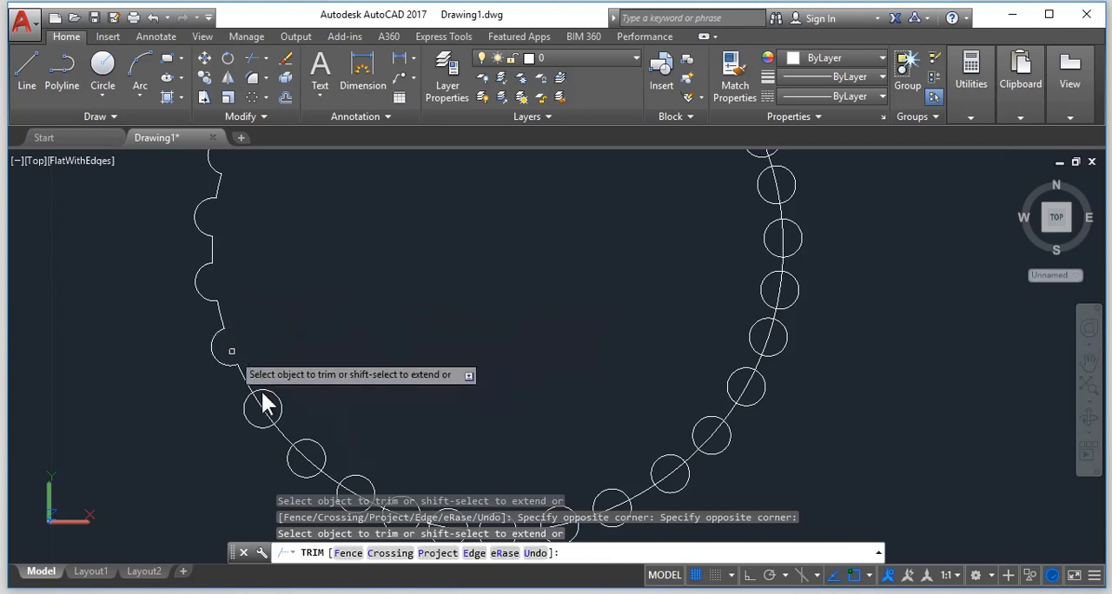
{"action": "left_click", "coordinate": [301, 388]}
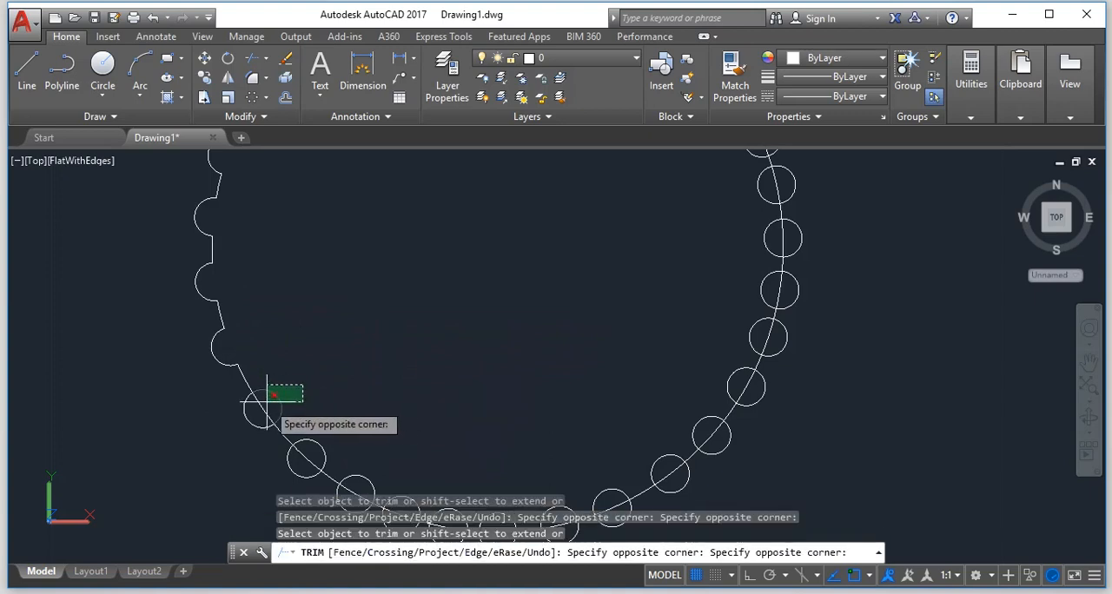
{"action": "left_click", "coordinate": [261, 398]}
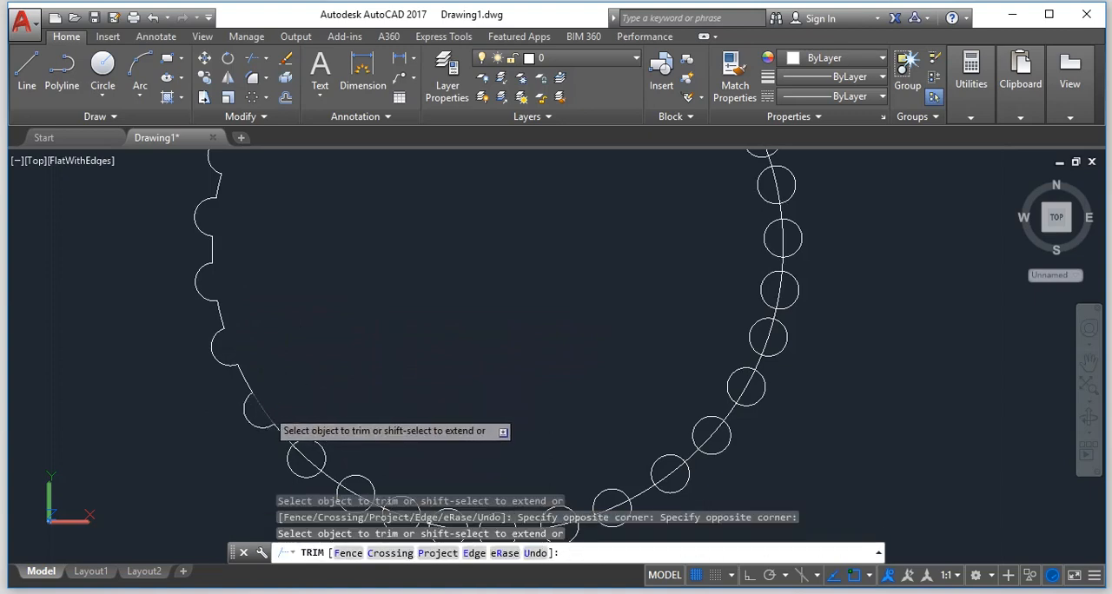
{"action": "left_click", "coordinate": [341, 429]}
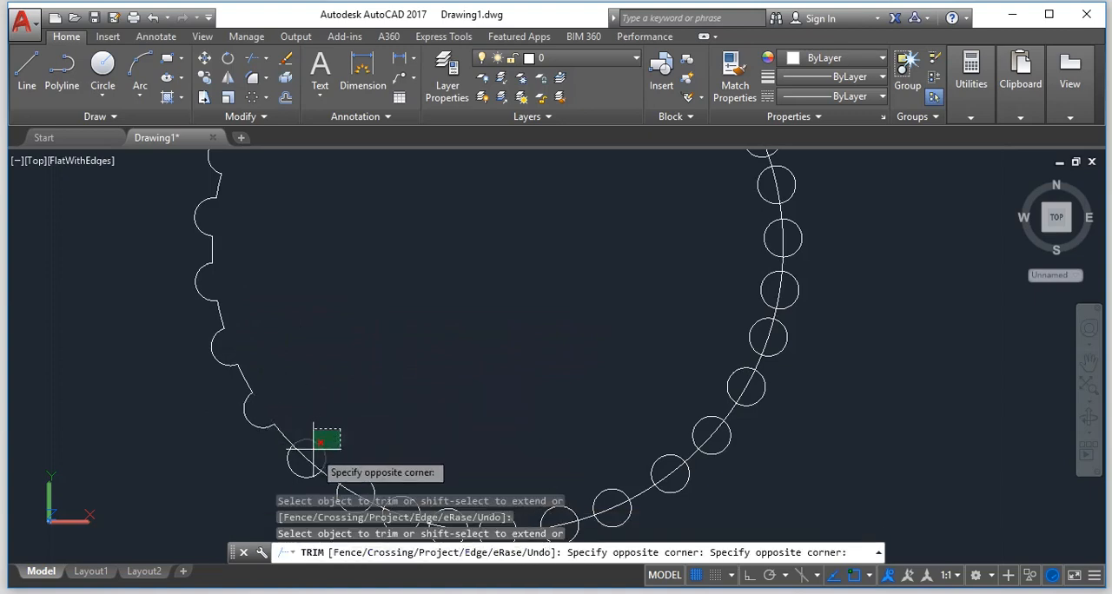
{"action": "left_click", "coordinate": [311, 449]}
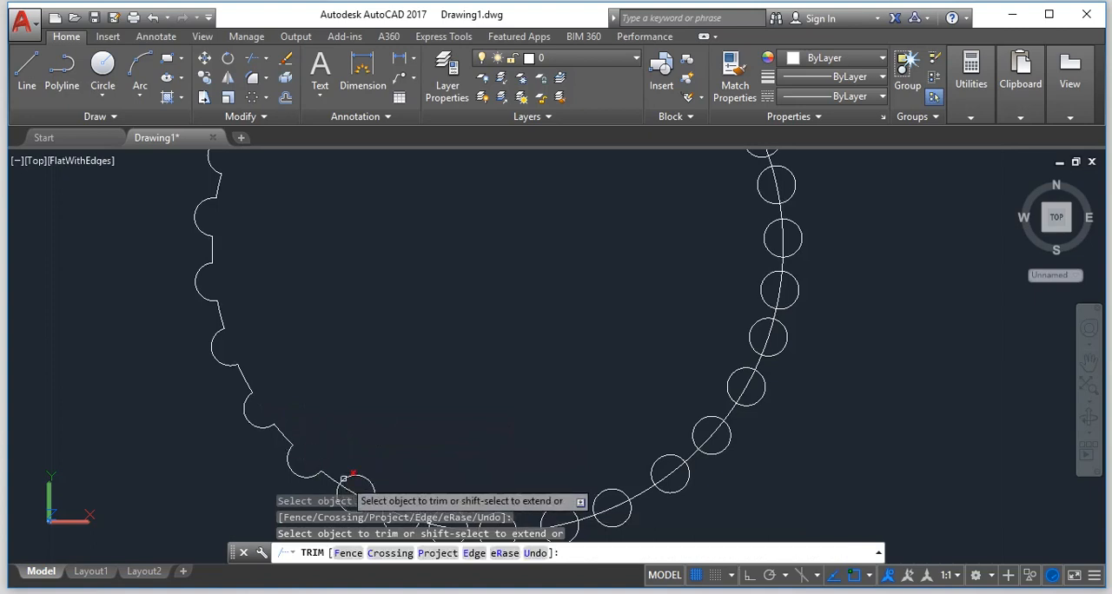
Trim the next four small circles, through the main circle's lowest point, to their outer halves and remove the enclosed main-circle segments.
{"action": "scroll", "coordinate": [351, 512], "scroll_direction": "down", "scroll_amount": 10}
{"action": "scroll", "coordinate": [352, 517], "scroll_direction": "up", "scroll_amount": 5}
{"action": "scroll", "coordinate": [351, 504], "scroll_direction": "up", "scroll_amount": 4}
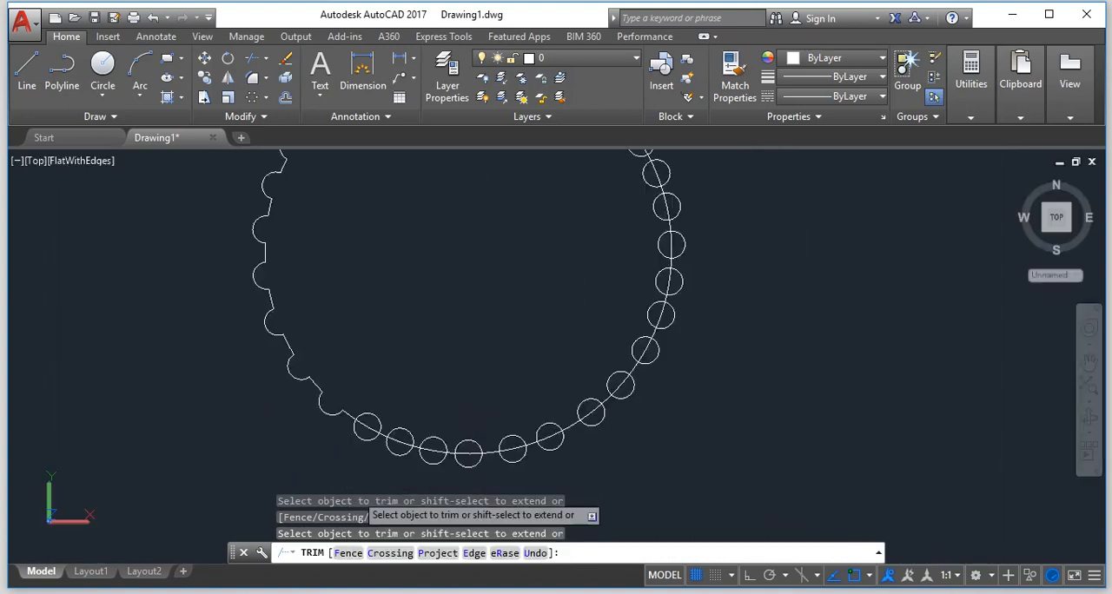
{"action": "left_click", "coordinate": [403, 374]}
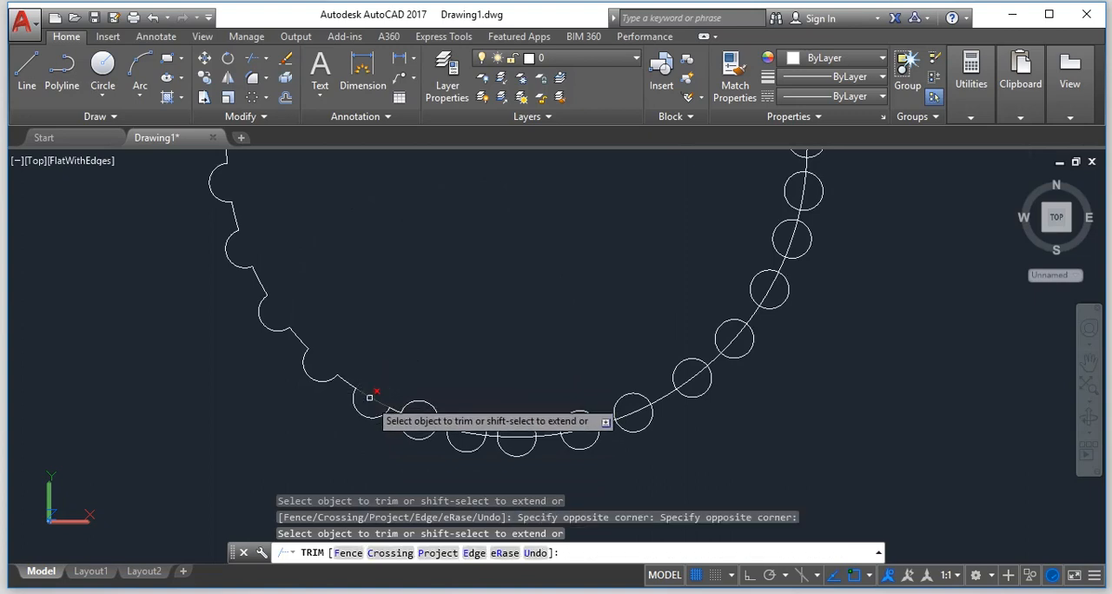
{"action": "left_click", "coordinate": [369, 397]}
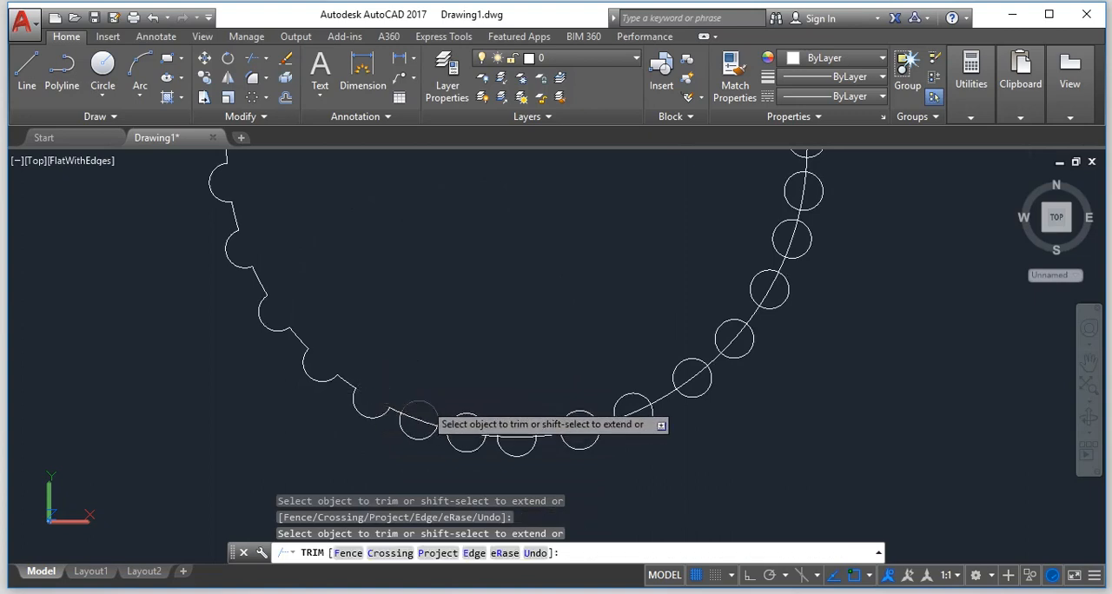
{"action": "left_click", "coordinate": [423, 403]}
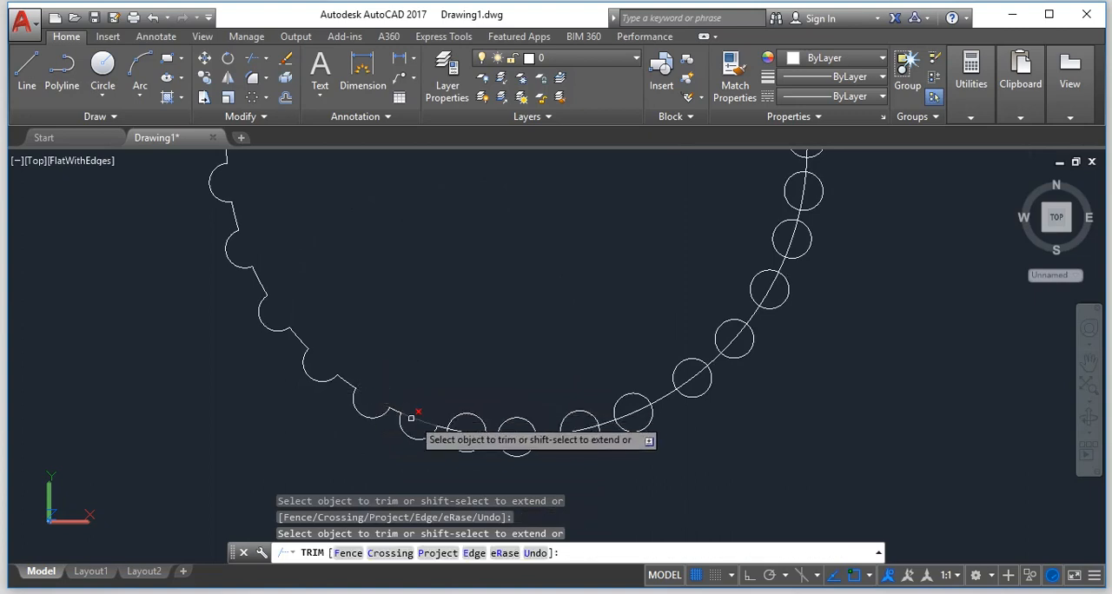
{"action": "left_click", "coordinate": [472, 415]}
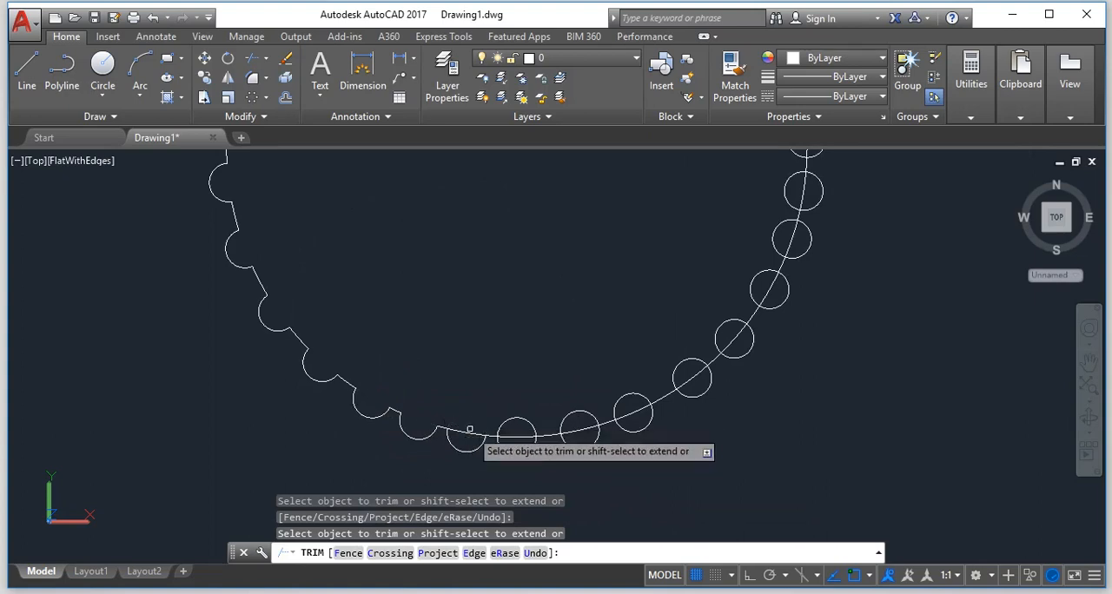
{"action": "left_click", "coordinate": [524, 418]}
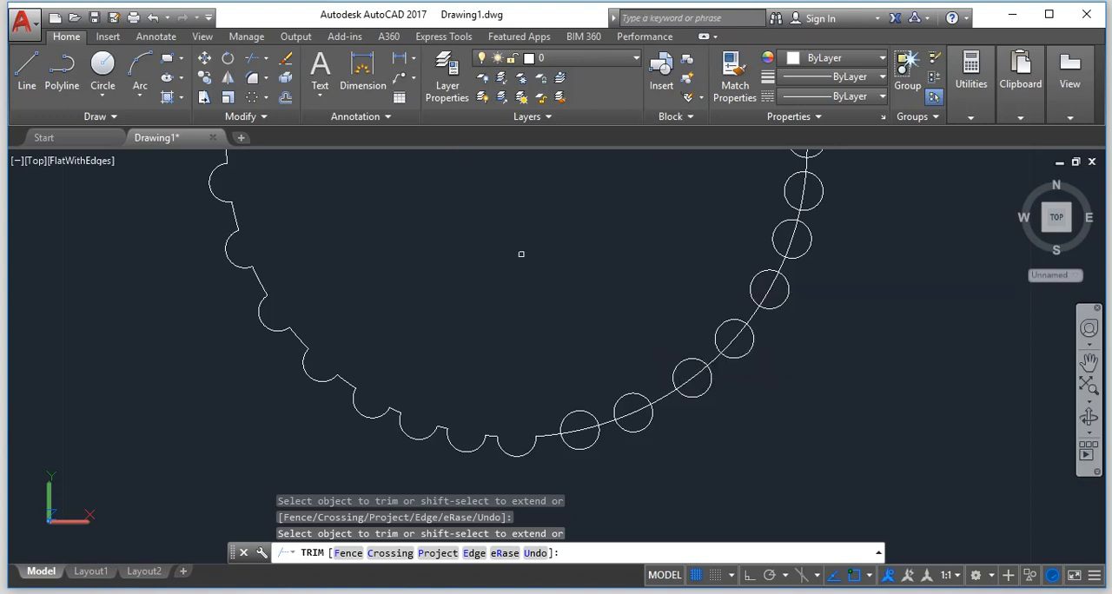
Trim the first three small circles right of the main circle's lowest point into outward bumps, including the main-circle segments inside them.
{"action": "left_click", "coordinate": [571, 413]}
{"action": "left_click", "coordinate": [574, 428]}
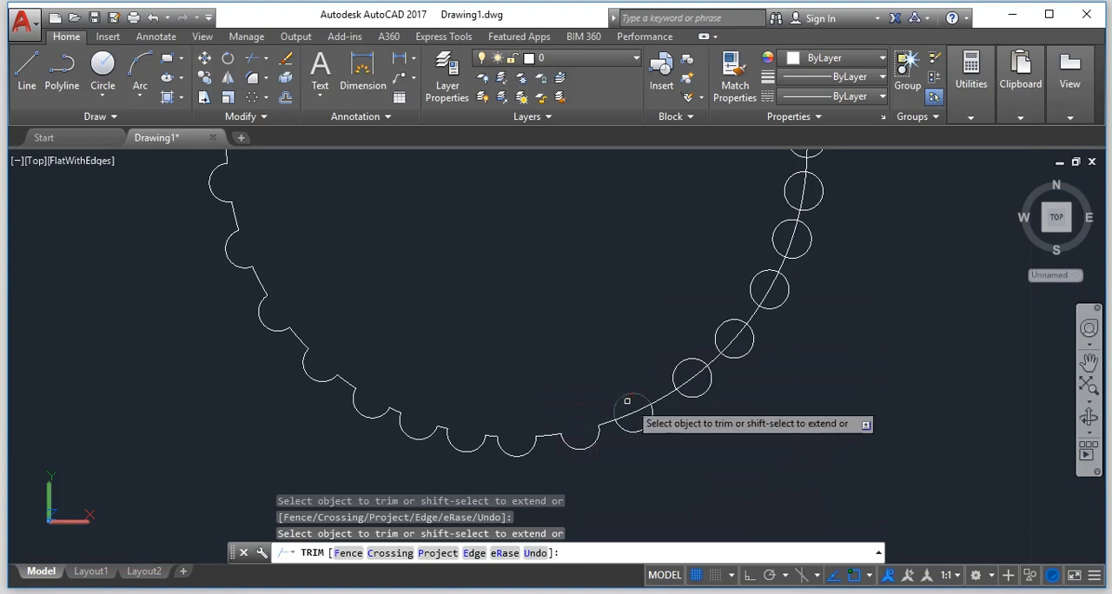
{"action": "left_click", "coordinate": [611, 379]}
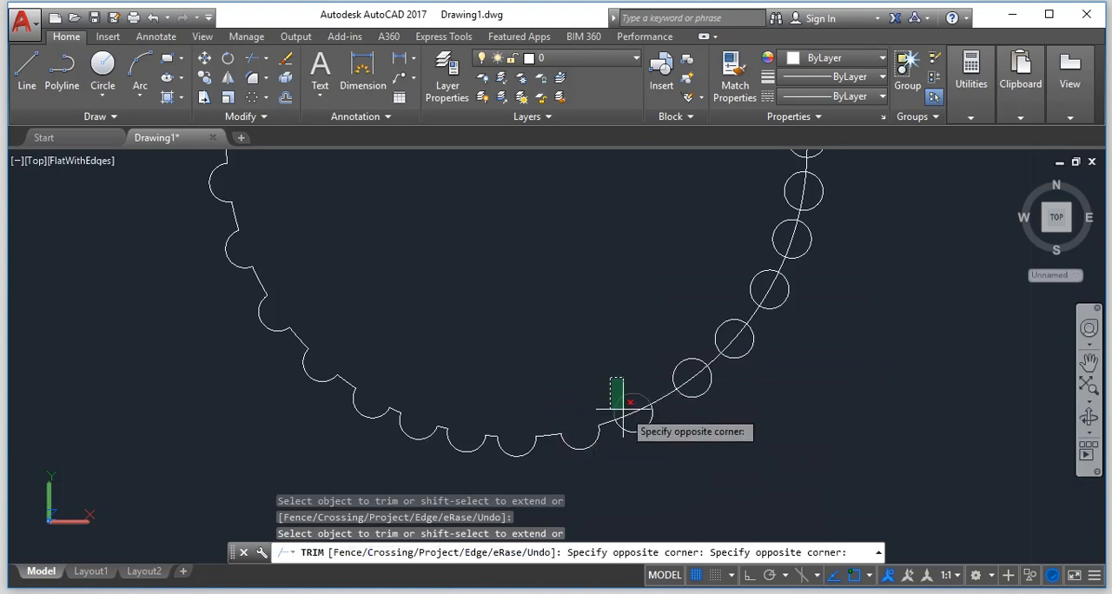
{"action": "left_click", "coordinate": [639, 415]}
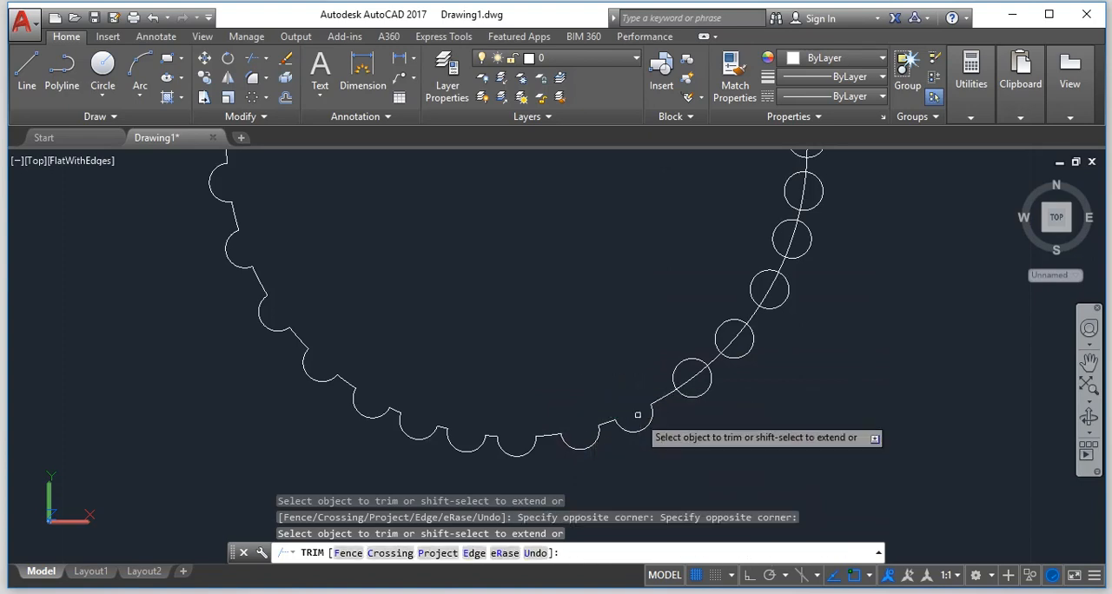
{"action": "left_click", "coordinate": [693, 351]}
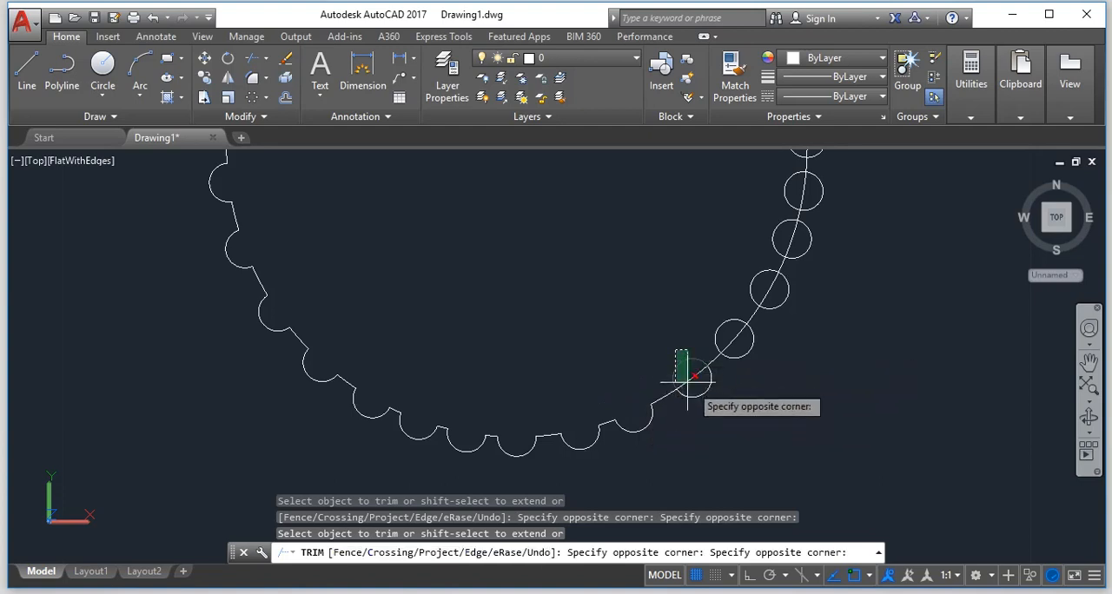
{"action": "left_click", "coordinate": [694, 382]}
Trim the inner halves and enclosed main-circle segments of the next three small circles up the lower-right arc.
{"action": "left_click", "coordinate": [703, 313]}
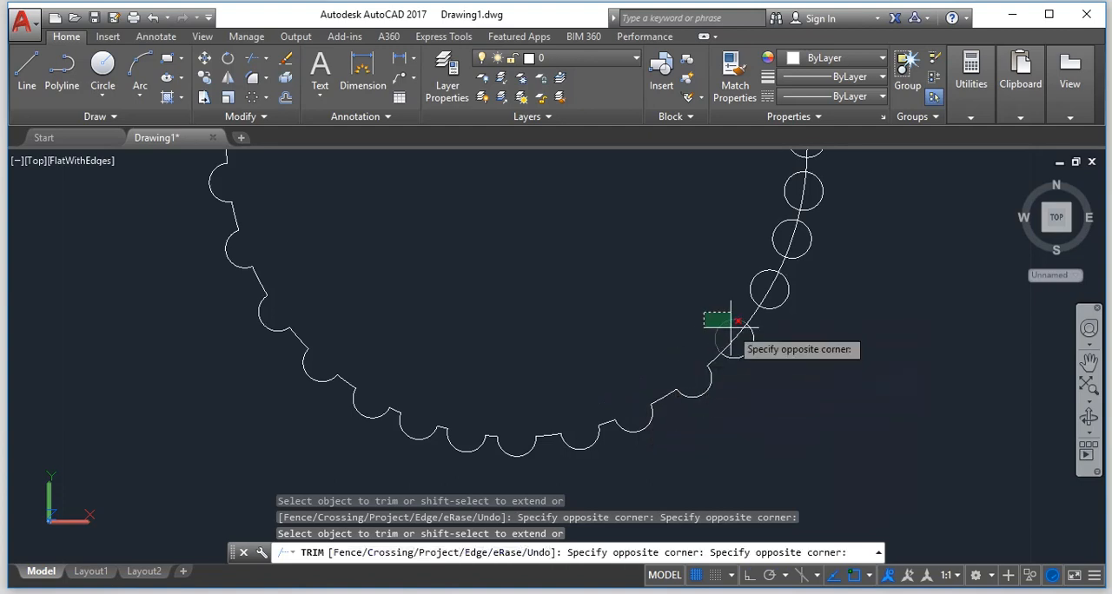
{"action": "left_click", "coordinate": [740, 334]}
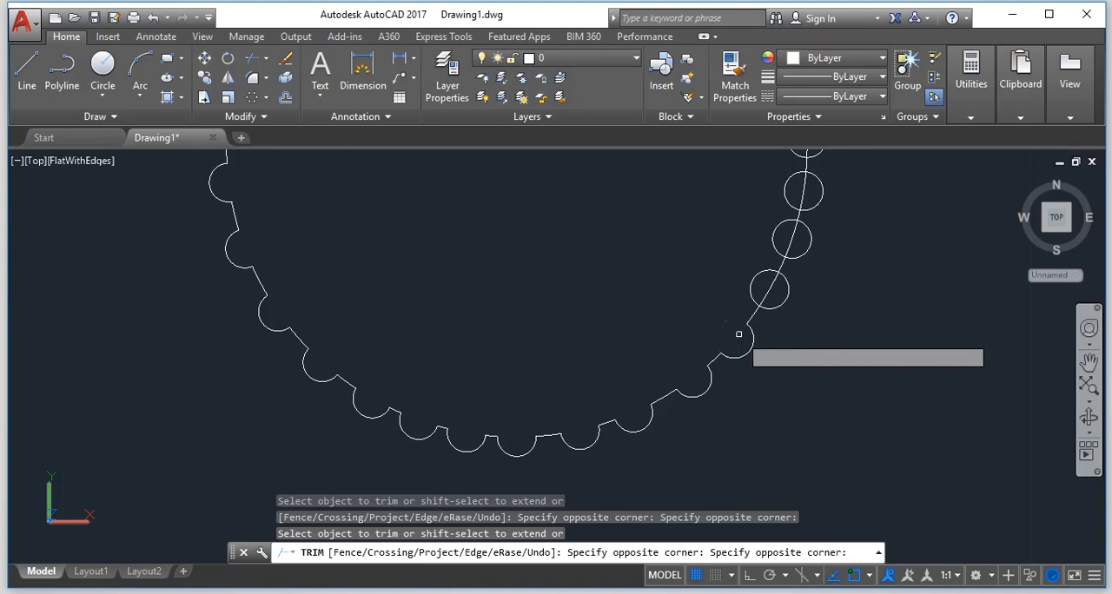
{"action": "left_click", "coordinate": [749, 259]}
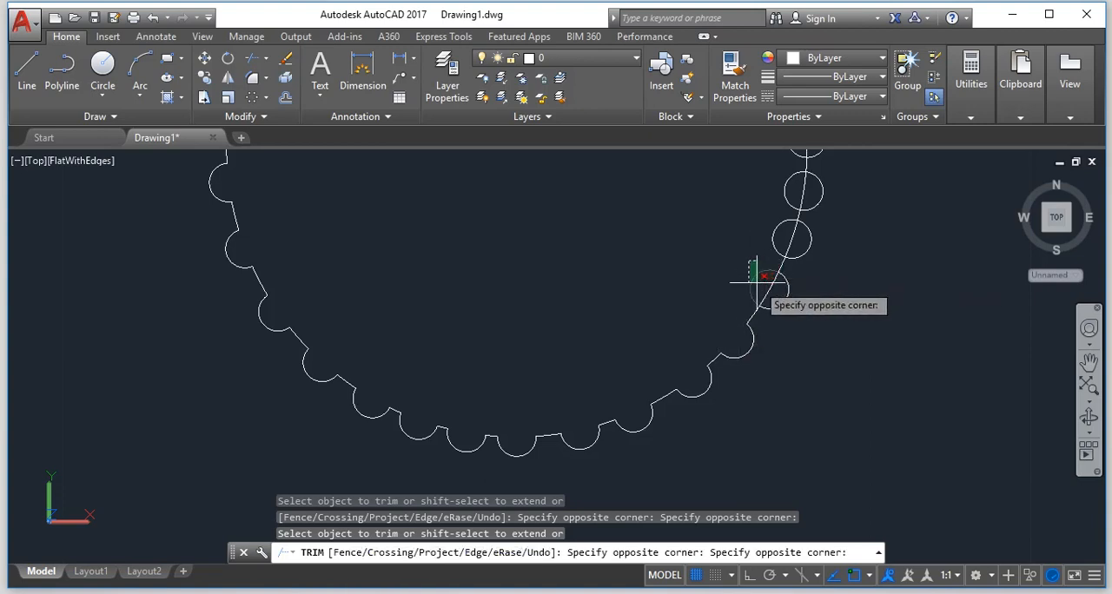
{"action": "left_click", "coordinate": [769, 287]}
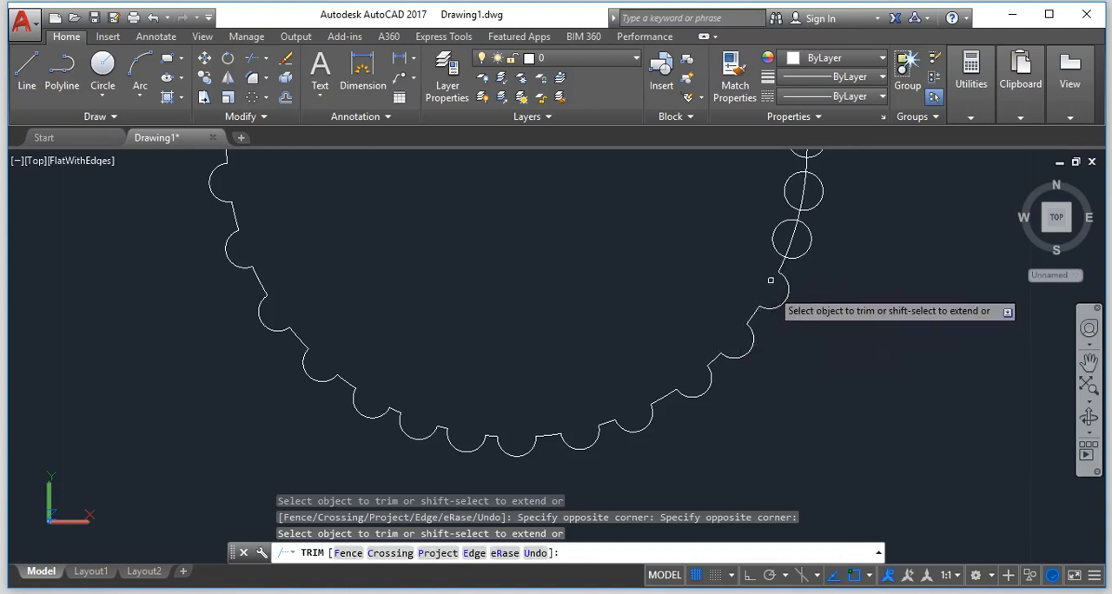
{"action": "left_click", "coordinate": [802, 245]}
{"action": "left_click", "coordinate": [754, 228]}
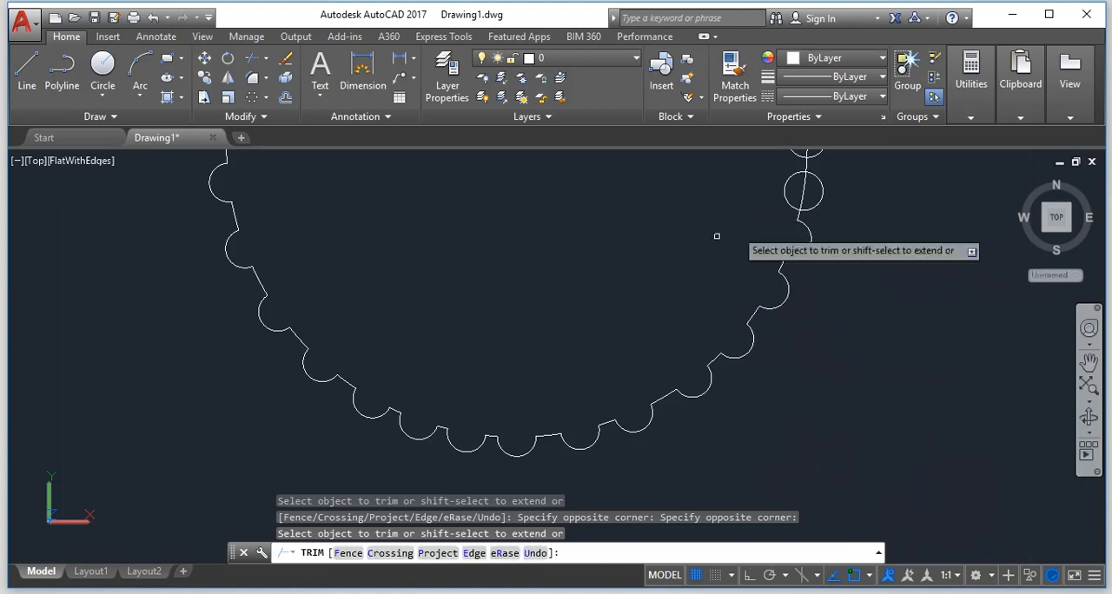
Trim the next three small circles along the main circle's right side to their outer halves, removing the main-circle segments inside them.
{"action": "scroll", "coordinate": [758, 236], "scroll_direction": "down", "scroll_amount": 8}
{"action": "scroll", "coordinate": [769, 174], "scroll_direction": "up", "scroll_amount": 8}
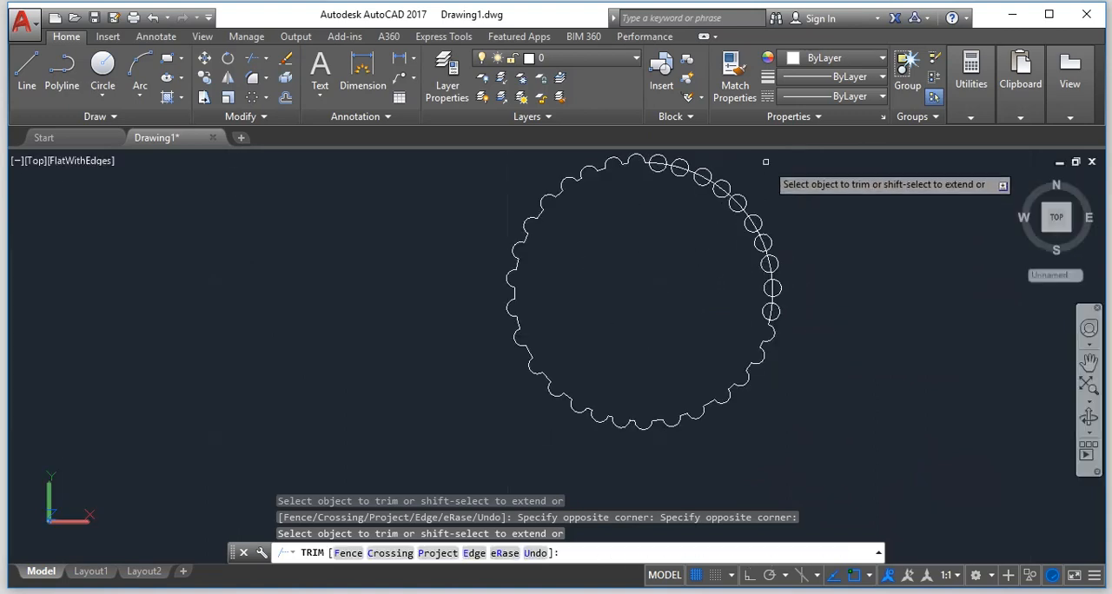
{"action": "scroll", "coordinate": [779, 382], "scroll_direction": "up", "scroll_amount": 3}
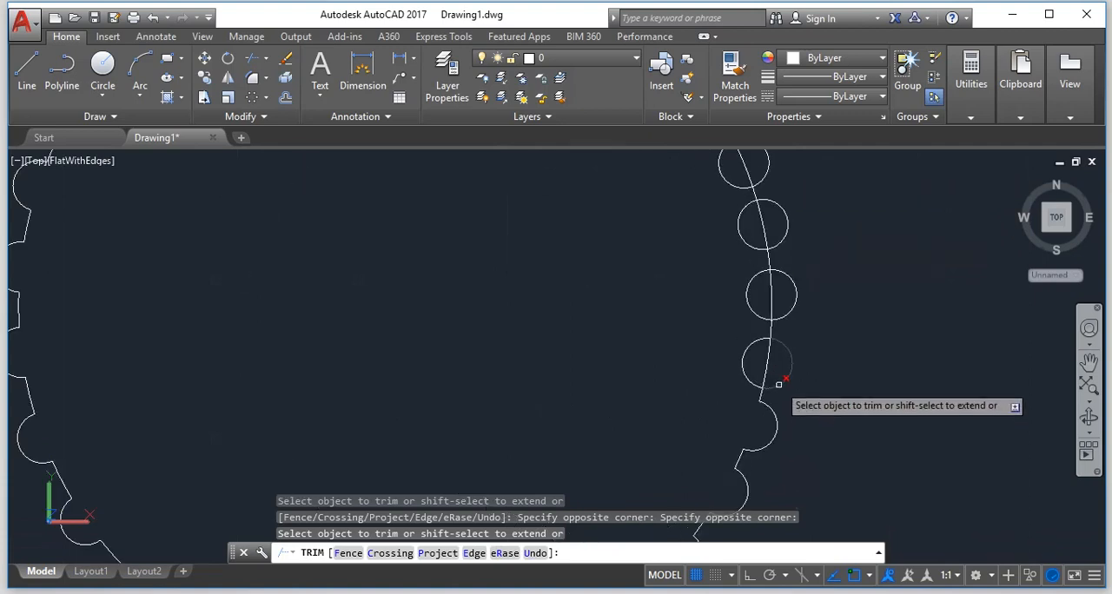
{"action": "left_click", "coordinate": [777, 364]}
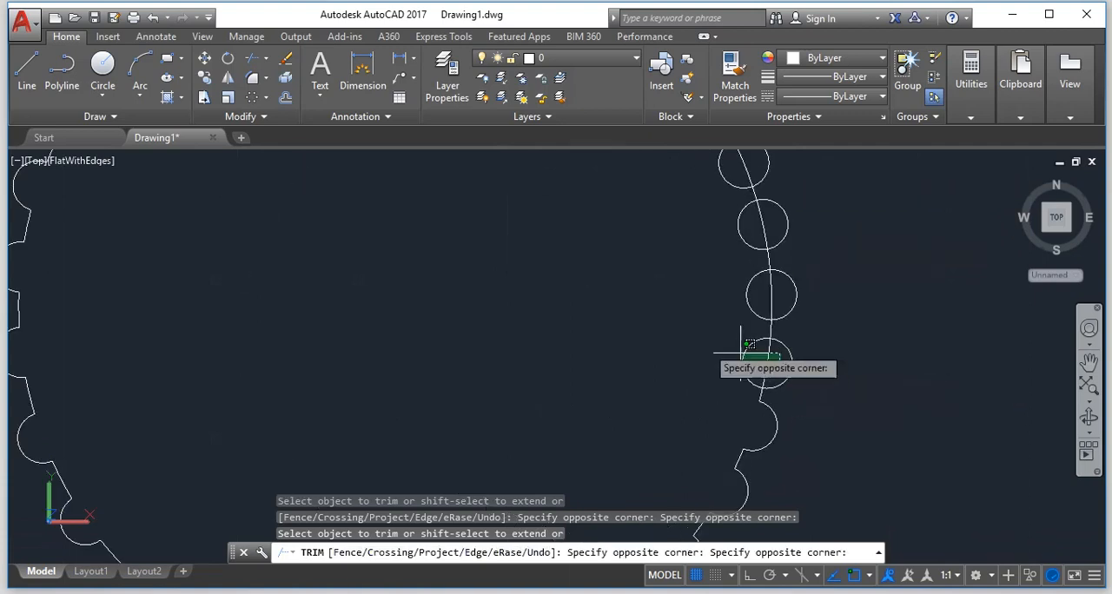
{"action": "left_click", "coordinate": [787, 286]}
{"action": "left_click", "coordinate": [634, 284]}
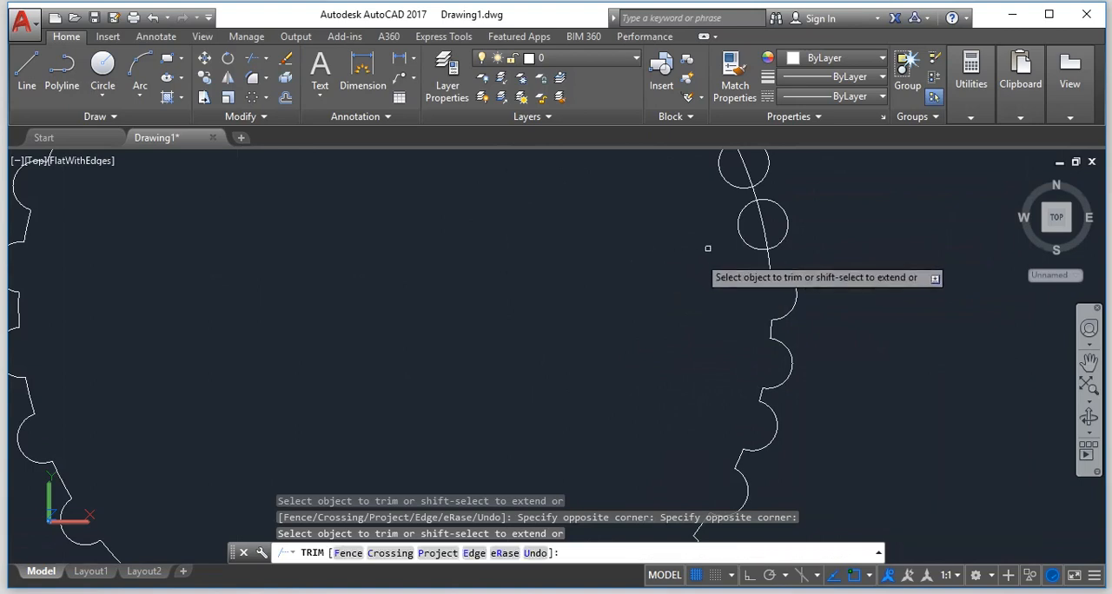
{"action": "left_click", "coordinate": [757, 233]}
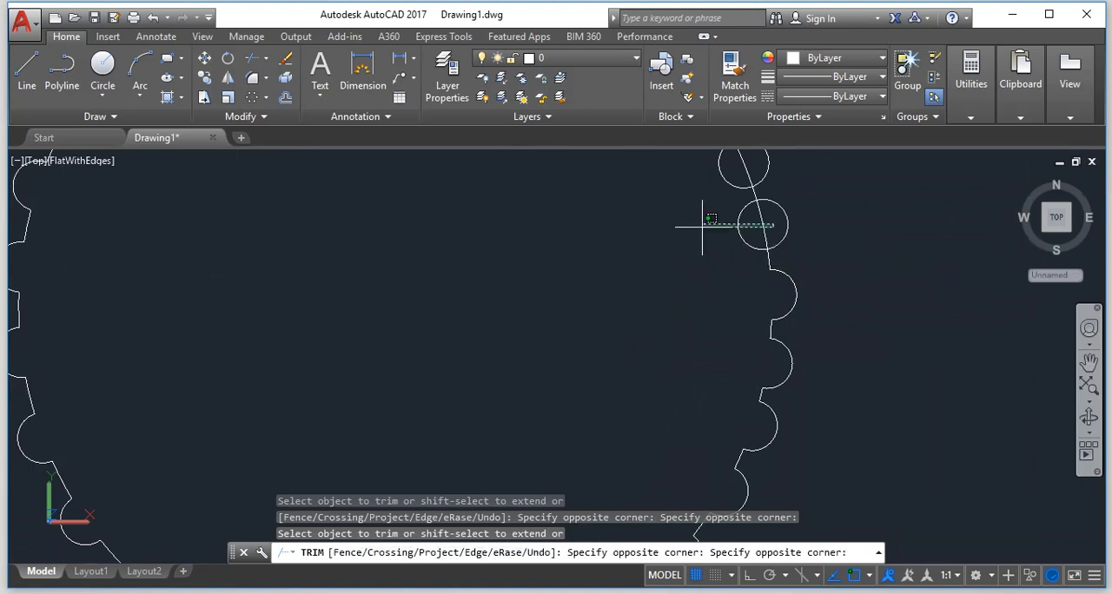
{"action": "left_click", "coordinate": [609, 241]}
Trim the next two small circles at the start of the upper-right arc into outward bumps without enclosed main-circle segments.
{"action": "scroll", "coordinate": [686, 238], "scroll_direction": "down", "scroll_amount": 5}
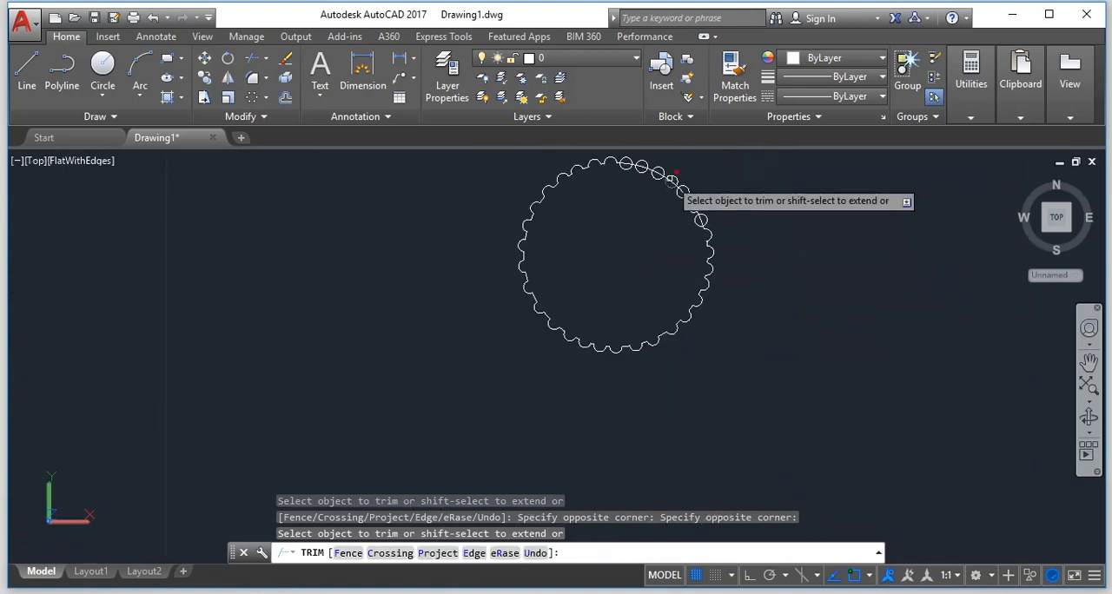
{"action": "scroll", "coordinate": [665, 175], "scroll_direction": "up", "scroll_amount": 5}
{"action": "left_click", "coordinate": [785, 347]}
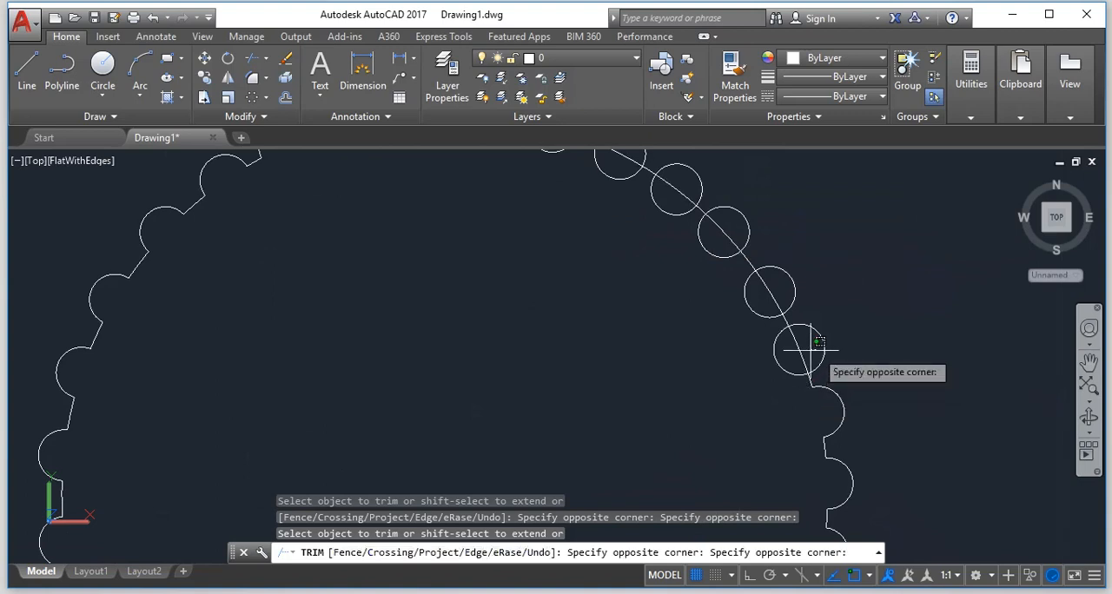
{"action": "left_click", "coordinate": [667, 354]}
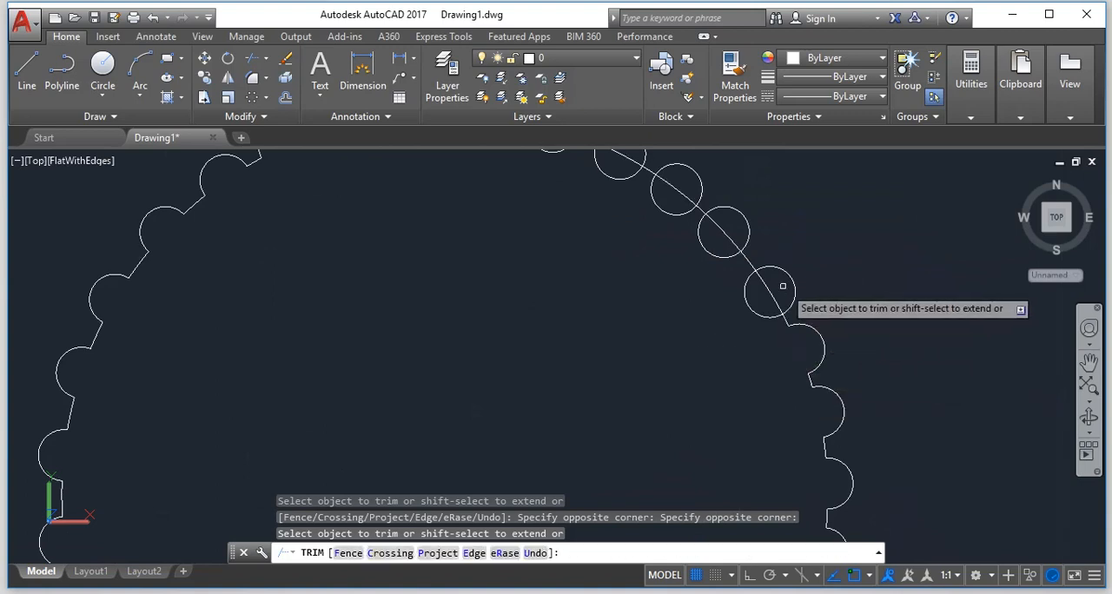
{"action": "left_click", "coordinate": [783, 287]}
{"action": "left_click", "coordinate": [721, 317]}
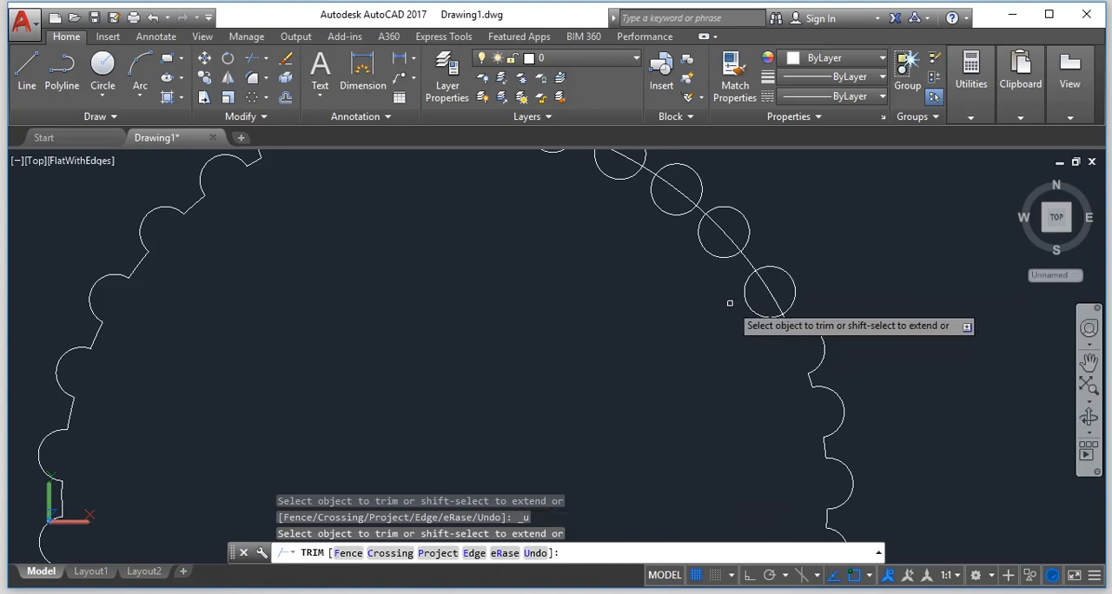
{"action": "left_click", "coordinate": [785, 281]}
{"action": "left_click", "coordinate": [701, 322]}
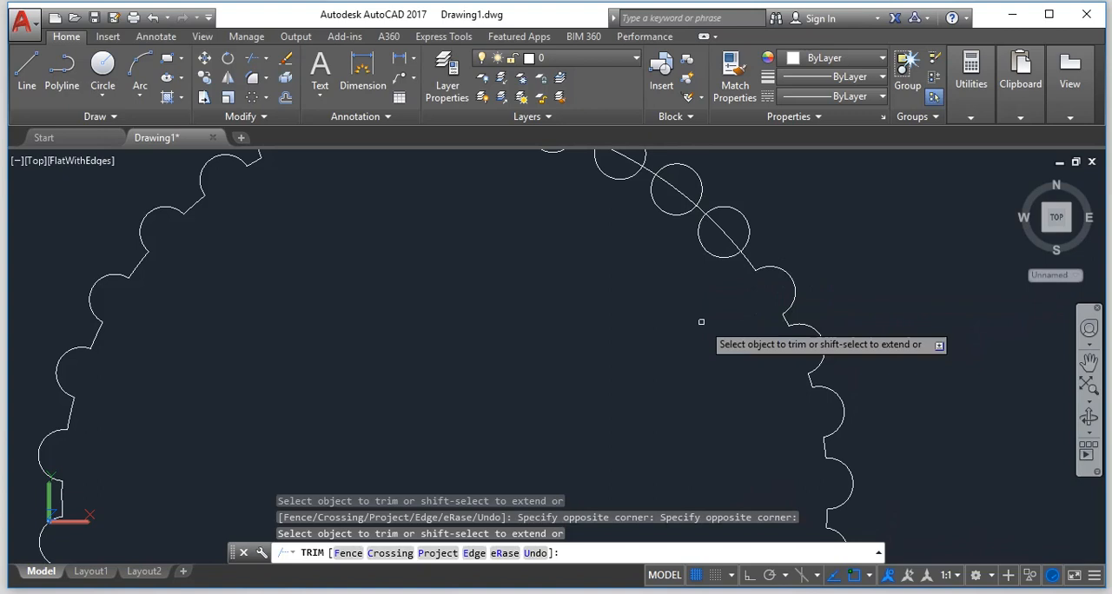
Trim two more small circles further up the upper-right arc to their outer halves, including the main-circle segments inside them.
{"action": "left_click", "coordinate": [726, 227]}
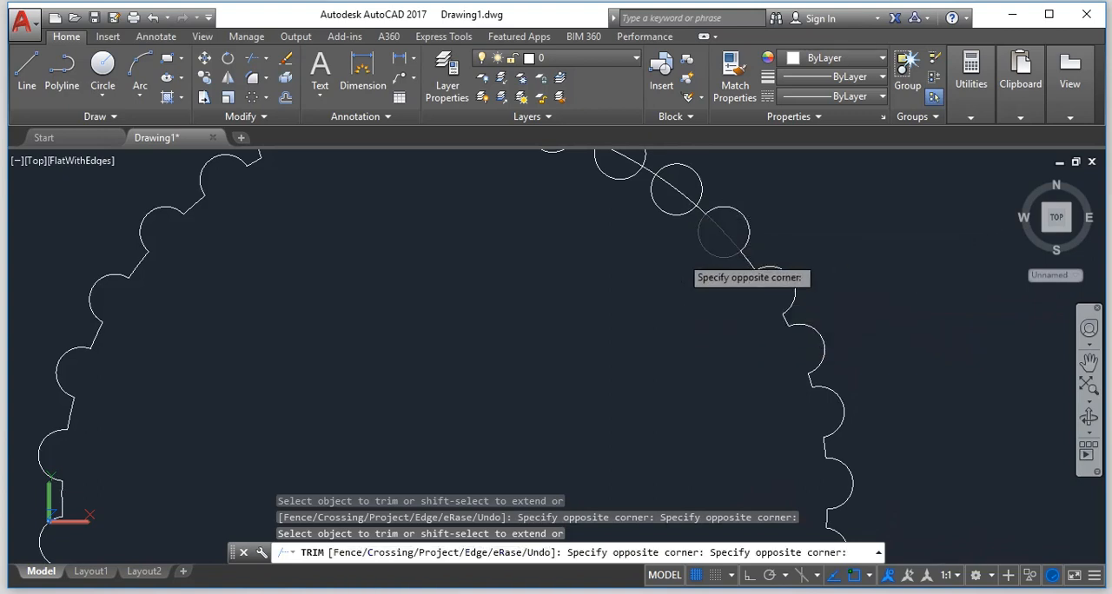
{"action": "left_click", "coordinate": [685, 182]}
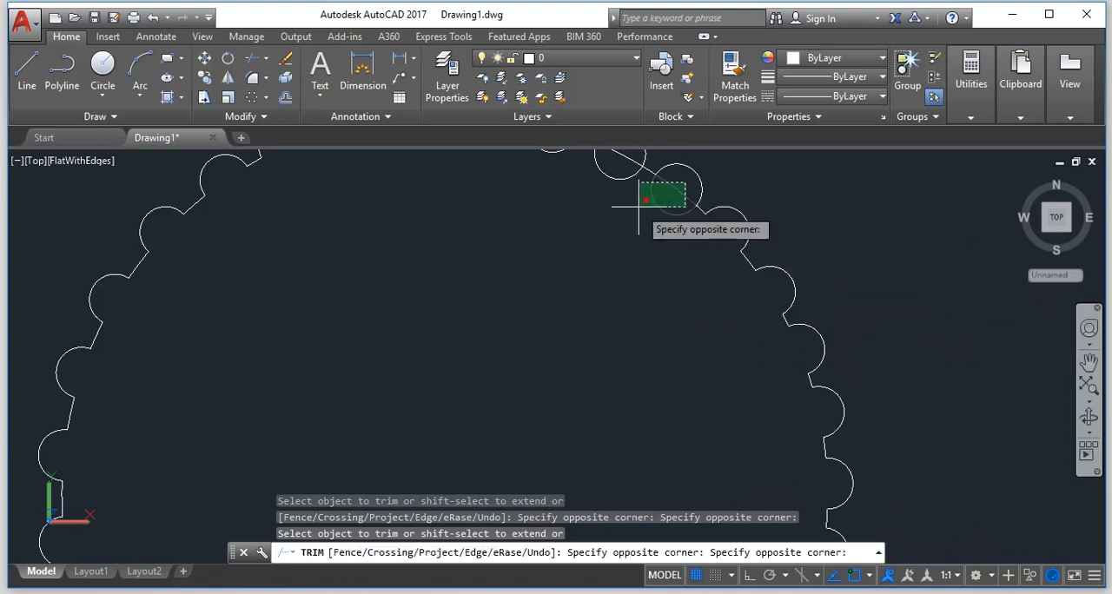
{"action": "scroll", "coordinate": [647, 224], "scroll_direction": "down", "scroll_amount": 5}
{"action": "left_click", "coordinate": [608, 182]}
Trim the last three small circles just right of the main circle's top to outer halves, removing their enclosed main-circle segments.
{"action": "scroll", "coordinate": [608, 178], "scroll_direction": "up", "scroll_amount": 4}
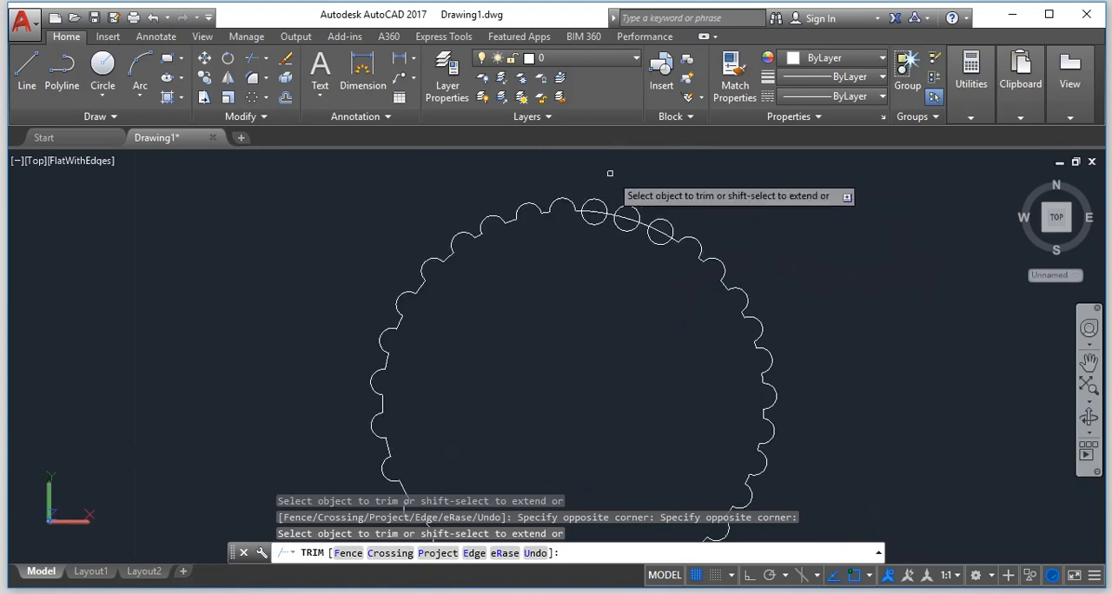
{"action": "scroll", "coordinate": [670, 271], "scroll_direction": "up", "scroll_amount": 3}
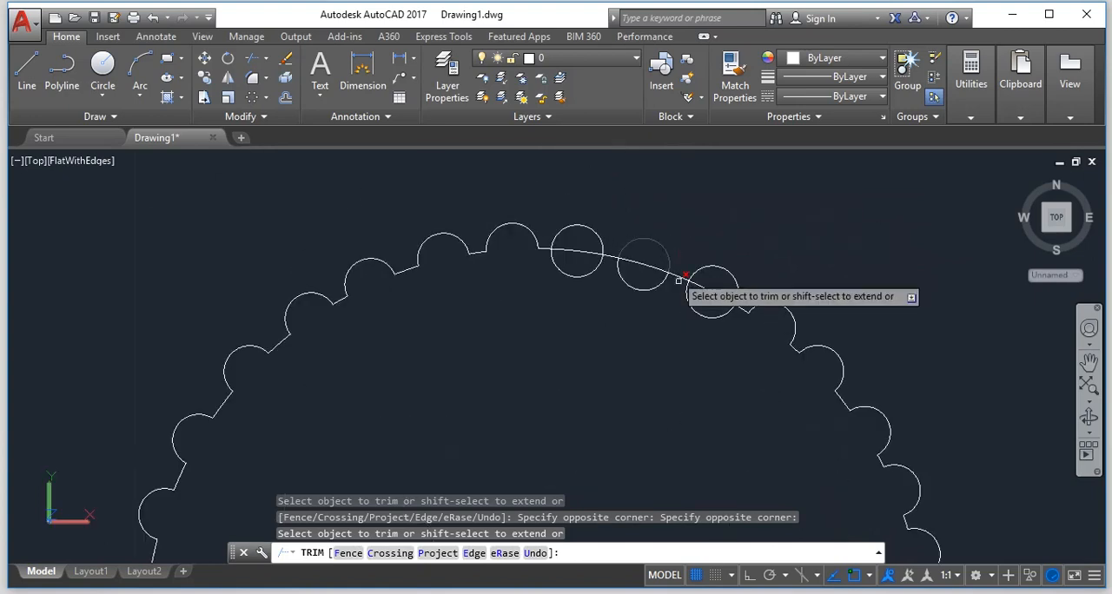
{"action": "left_click", "coordinate": [728, 278]}
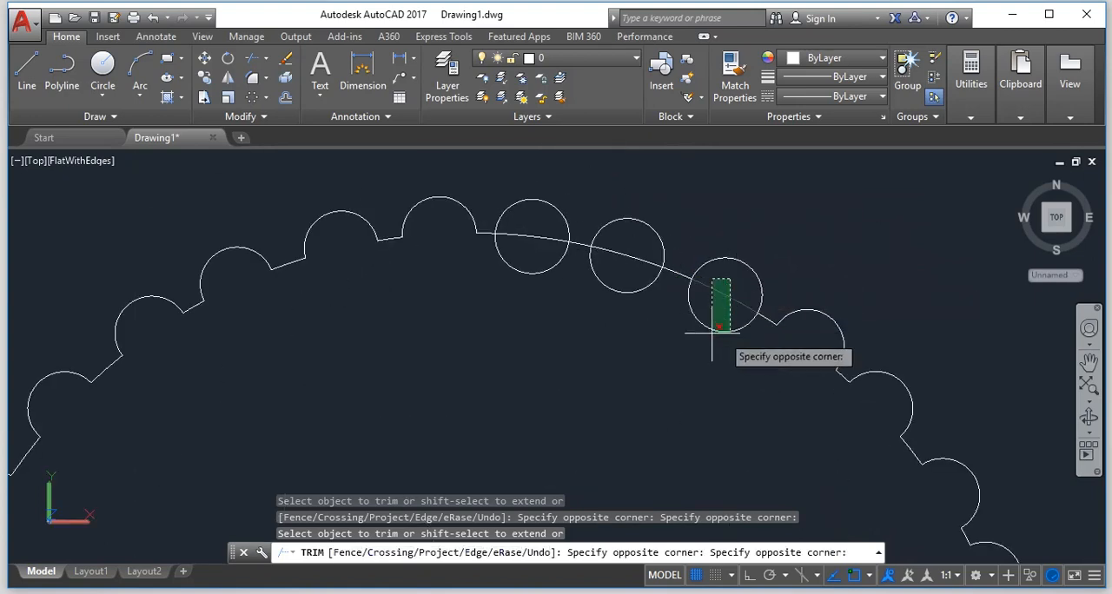
{"action": "left_click", "coordinate": [701, 338]}
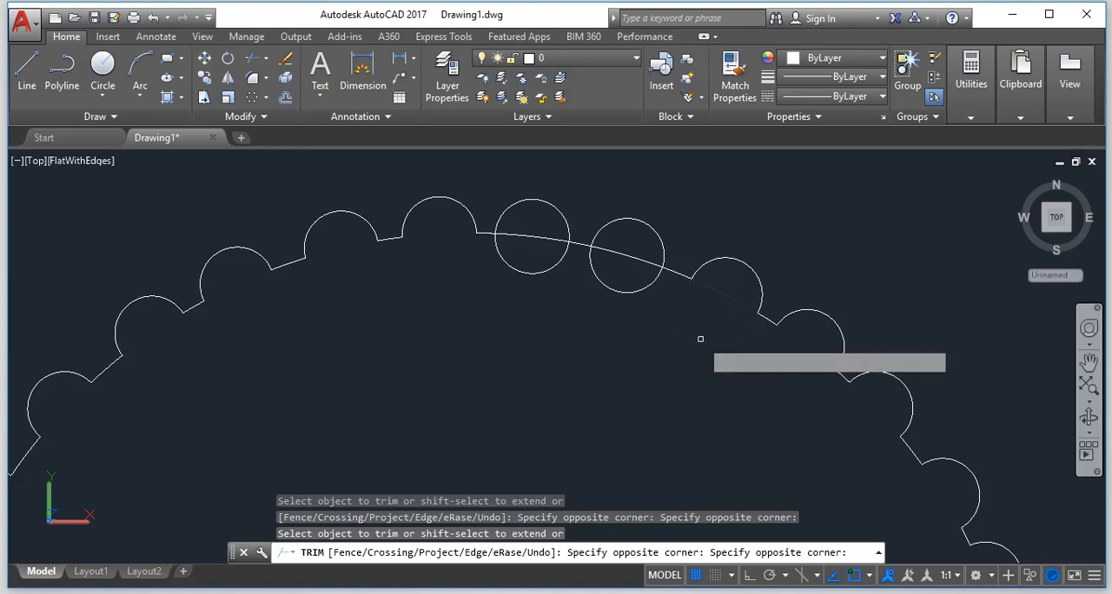
{"action": "left_click", "coordinate": [651, 250]}
{"action": "left_click", "coordinate": [608, 304]}
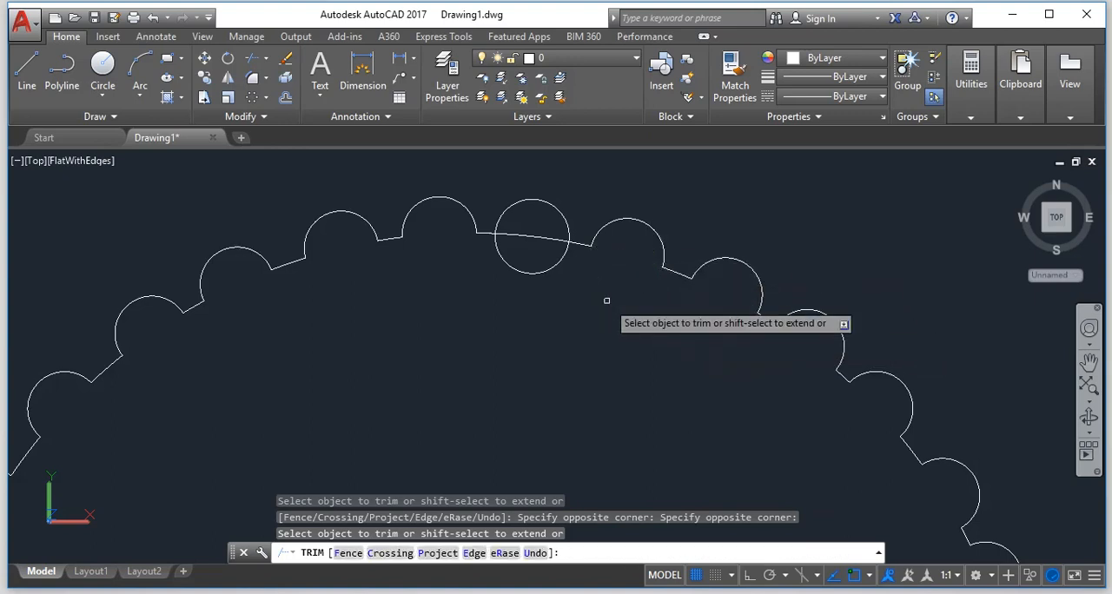
{"action": "left_click", "coordinate": [549, 233]}
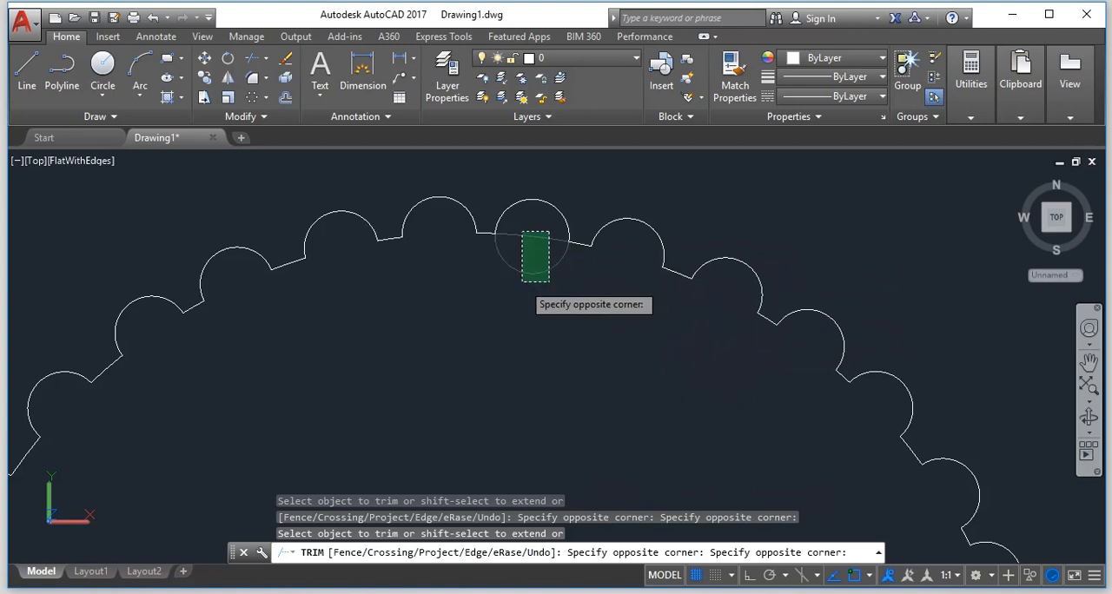
{"action": "left_click", "coordinate": [505, 304]}
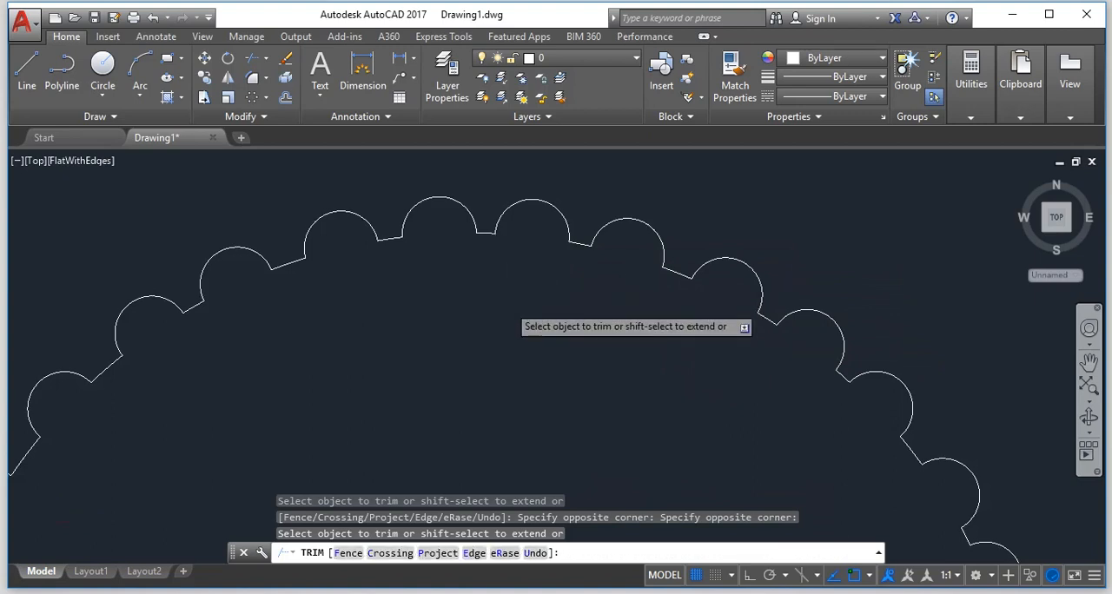
{"action": "scroll", "coordinate": [507, 300], "scroll_direction": "down", "scroll_amount": 5}
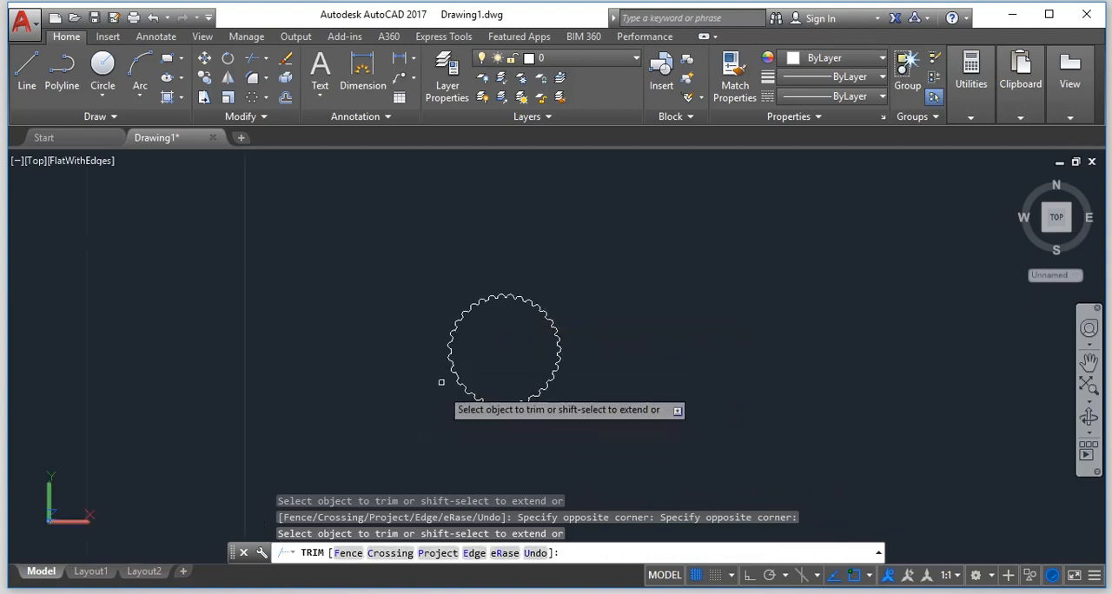
Inspect the trimmed scalloped outline all the way around for leftover segments.
{"action": "scroll", "coordinate": [442, 382], "scroll_direction": "up", "scroll_amount": 5}
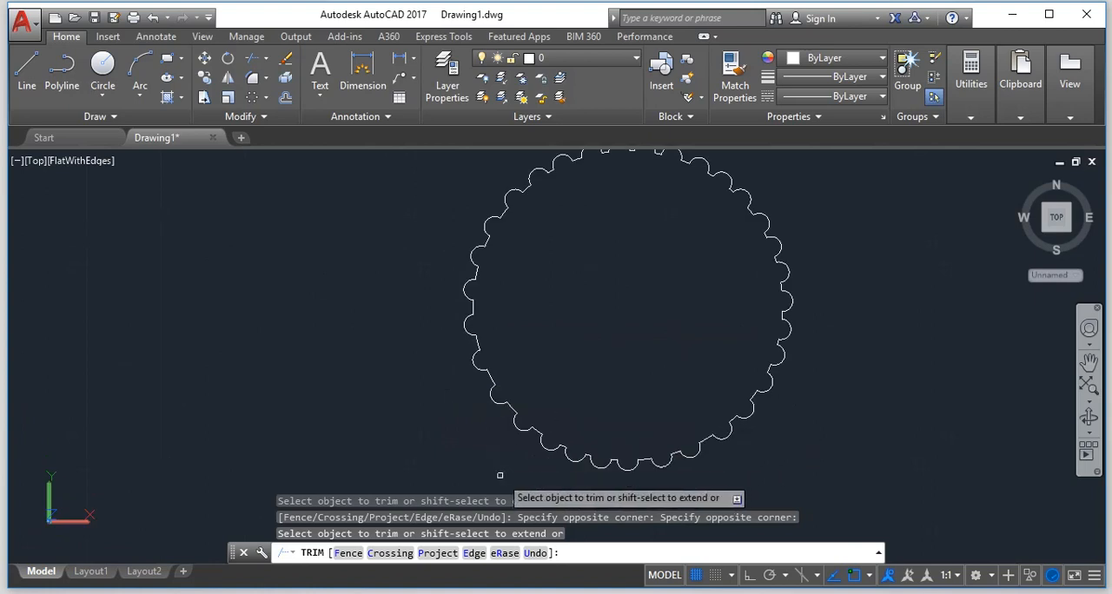
{"action": "scroll", "coordinate": [510, 466], "scroll_direction": "down", "scroll_amount": 4}
{"action": "scroll", "coordinate": [515, 439], "scroll_direction": "up", "scroll_amount": 3}
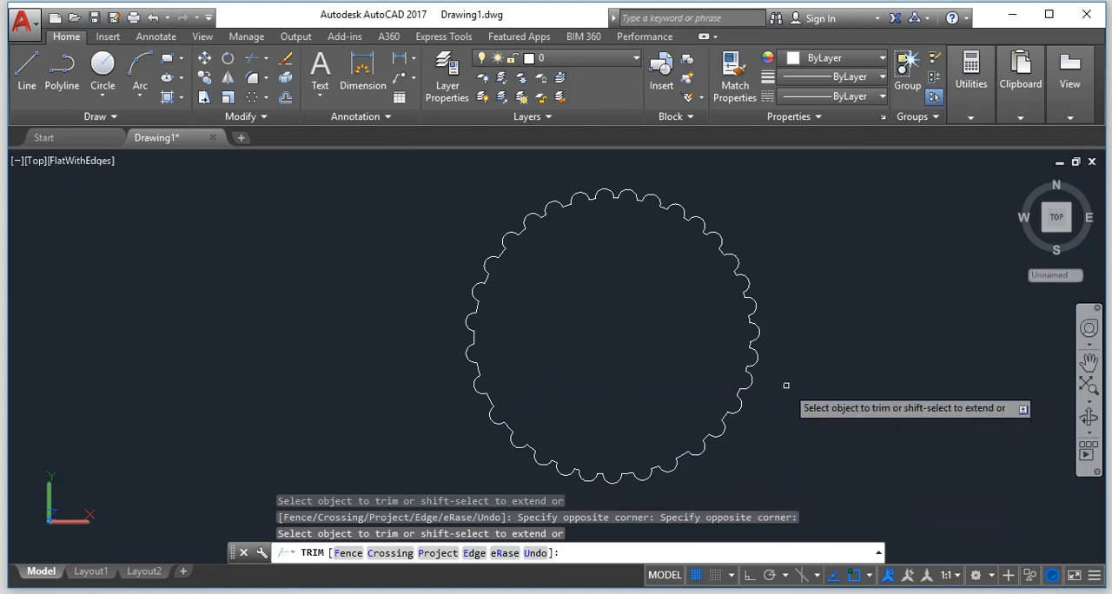
{"action": "scroll", "coordinate": [774, 437], "scroll_direction": "up", "scroll_amount": 3}
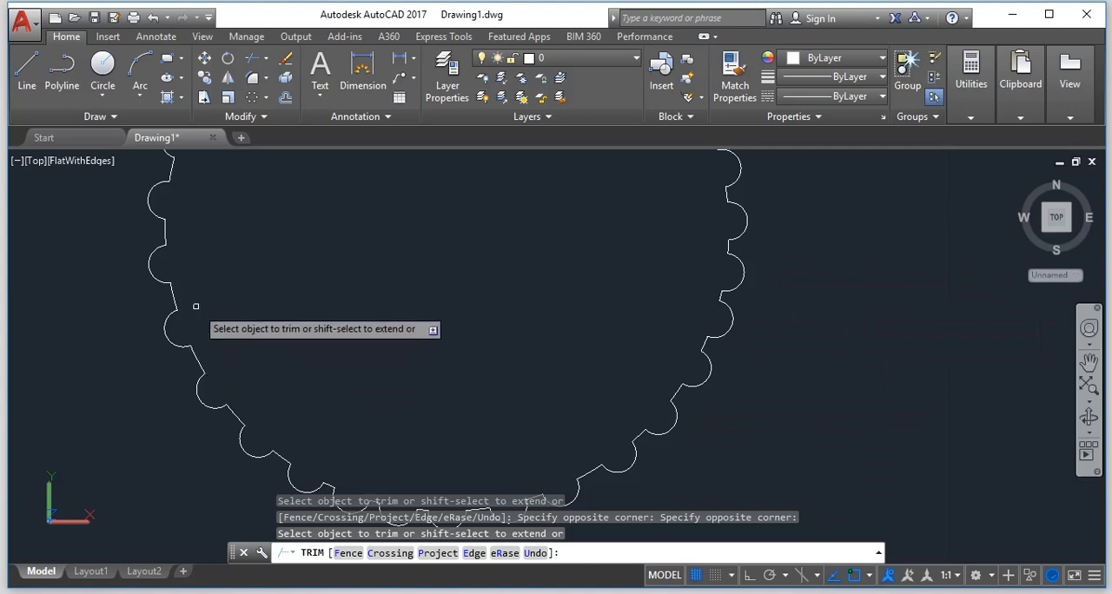
{"action": "scroll", "coordinate": [188, 308], "scroll_direction": "down", "scroll_amount": 5}
{"action": "scroll", "coordinate": [61, 281], "scroll_direction": "up", "scroll_amount": 3}
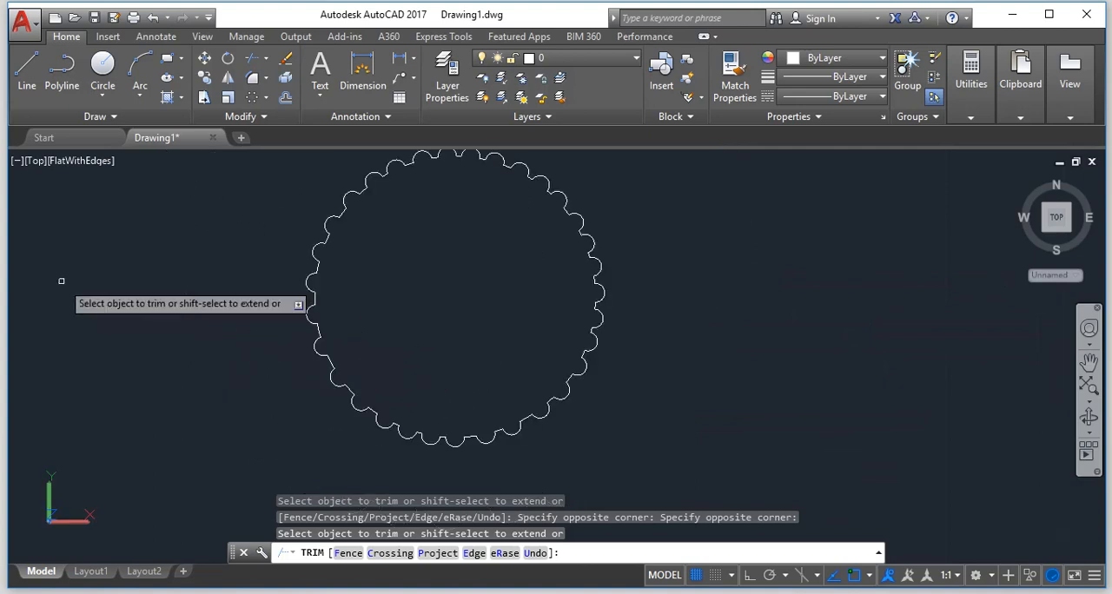
{"action": "scroll", "coordinate": [62, 280], "scroll_direction": "down", "scroll_amount": 2}
End trimming and make Layer1 the current layer.
{"action": "left_click", "coordinate": [563, 61]}
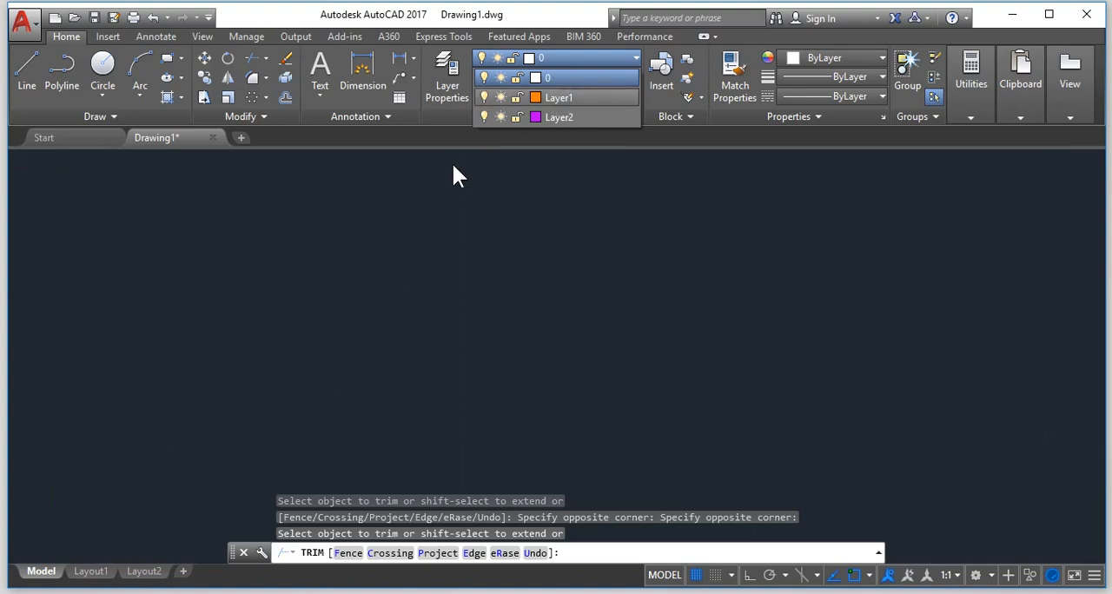
{"action": "left_click", "coordinate": [561, 101]}
{"action": "left_click", "coordinate": [560, 102]}
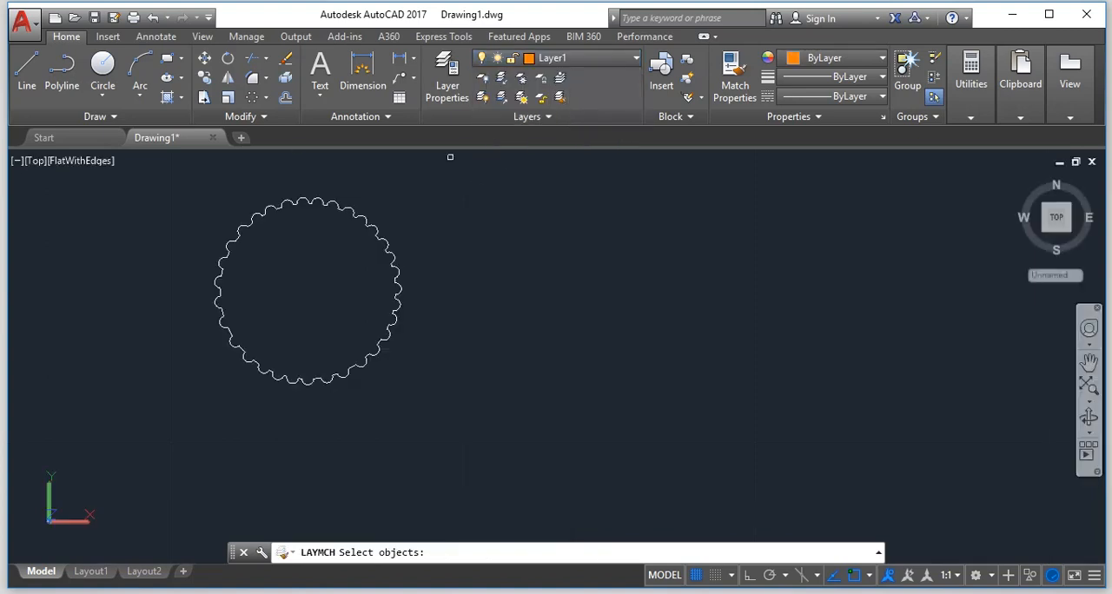
{"action": "key", "text": "Escape"}
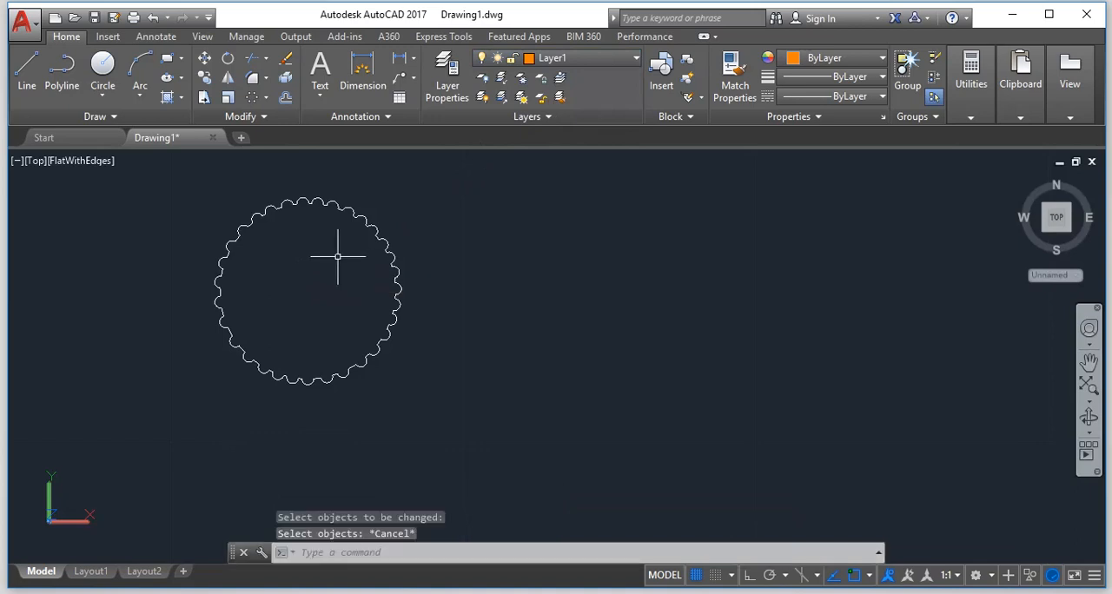
Create a closed polyline boundary on Layer1 from a point inside the scalloped outline.
{"action": "type", "text": "BO"}
{"action": "key", "text": "Return"}
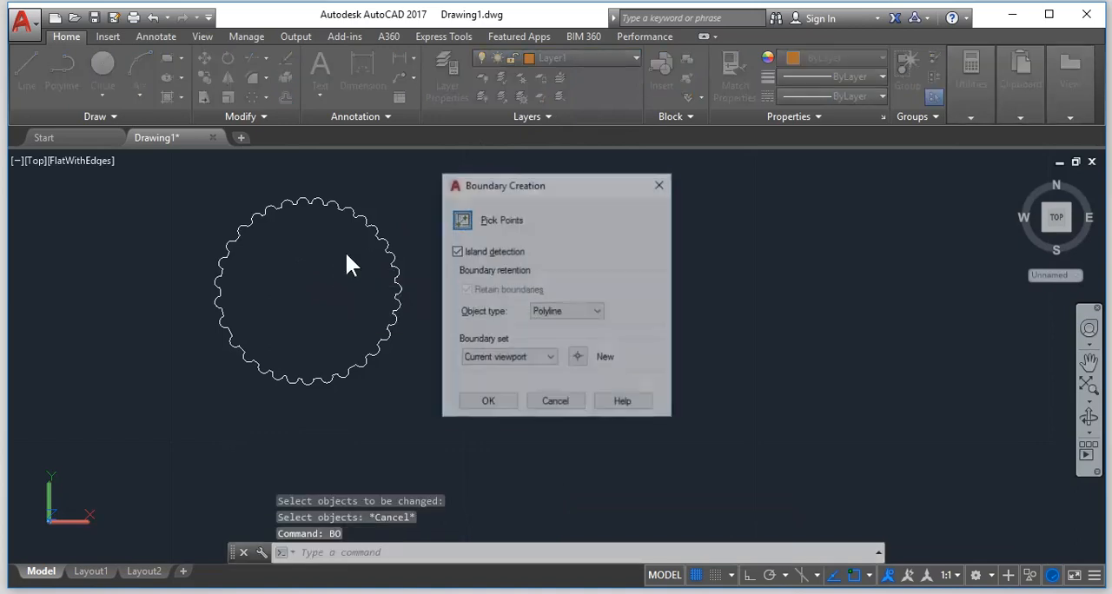
{"action": "key", "text": "Return"}
{"action": "left_click", "coordinate": [314, 263]}
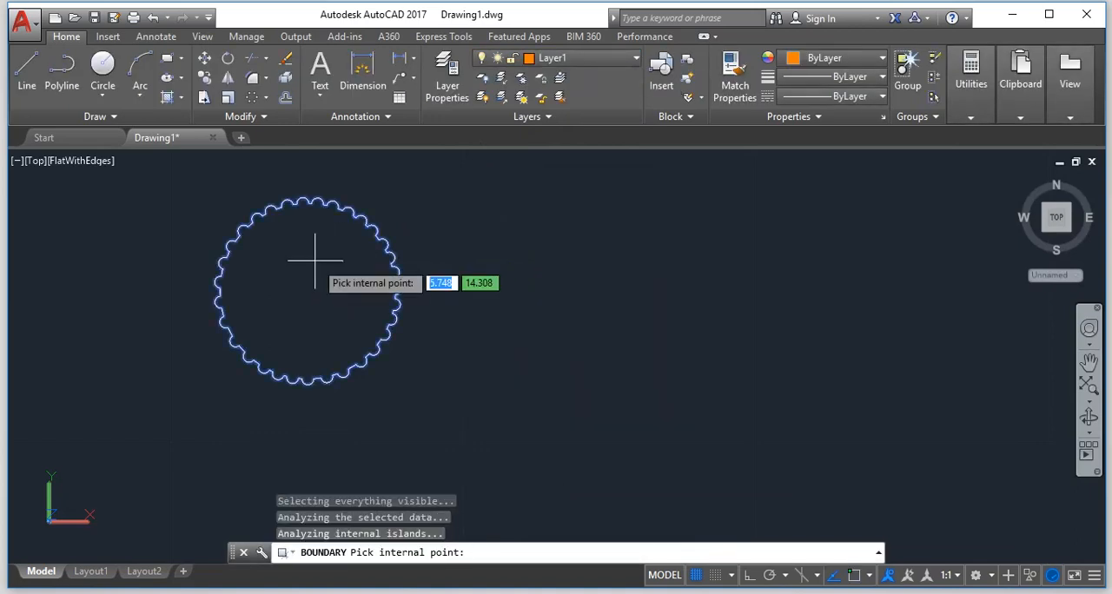
{"action": "key", "text": "Return"}
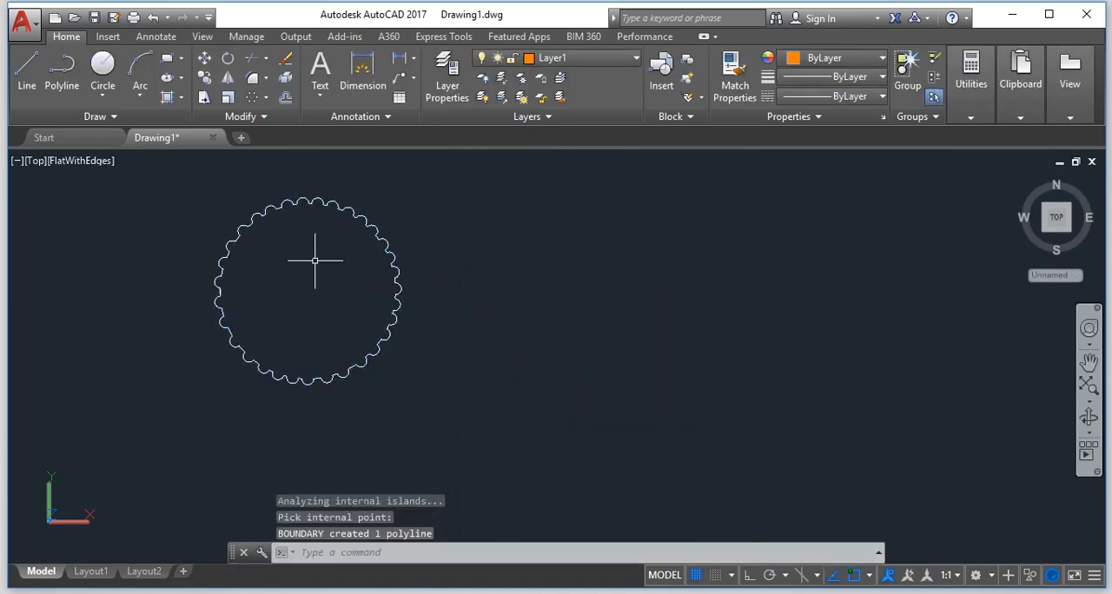
Turn off layer 0 to hide the original arcs, keeping Layer1 current.
{"action": "left_click", "coordinate": [597, 59]}
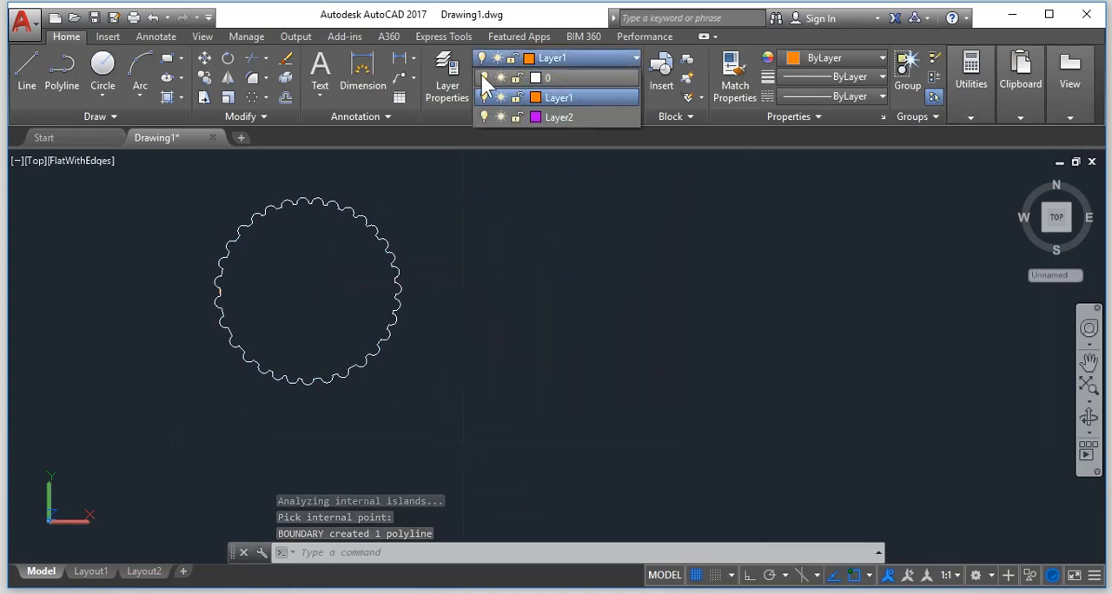
{"action": "left_click", "coordinate": [483, 77]}
{"action": "left_click", "coordinate": [555, 98]}
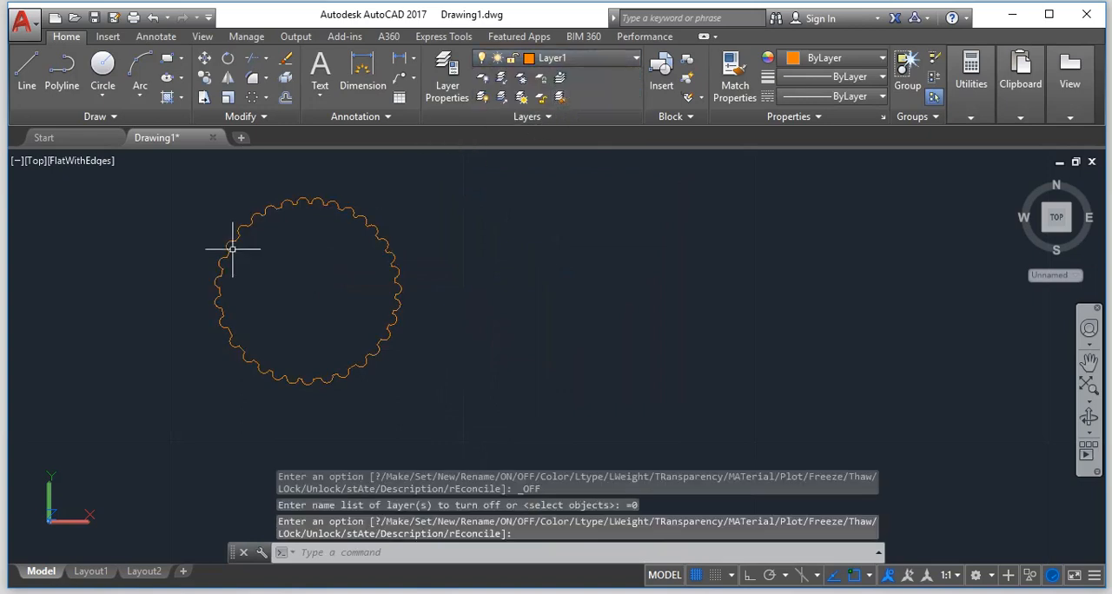
{"action": "key", "text": "Escape"}
Extrude the scalloped boundary polyline to a height of 3.
{"action": "type", "text": "ext"}
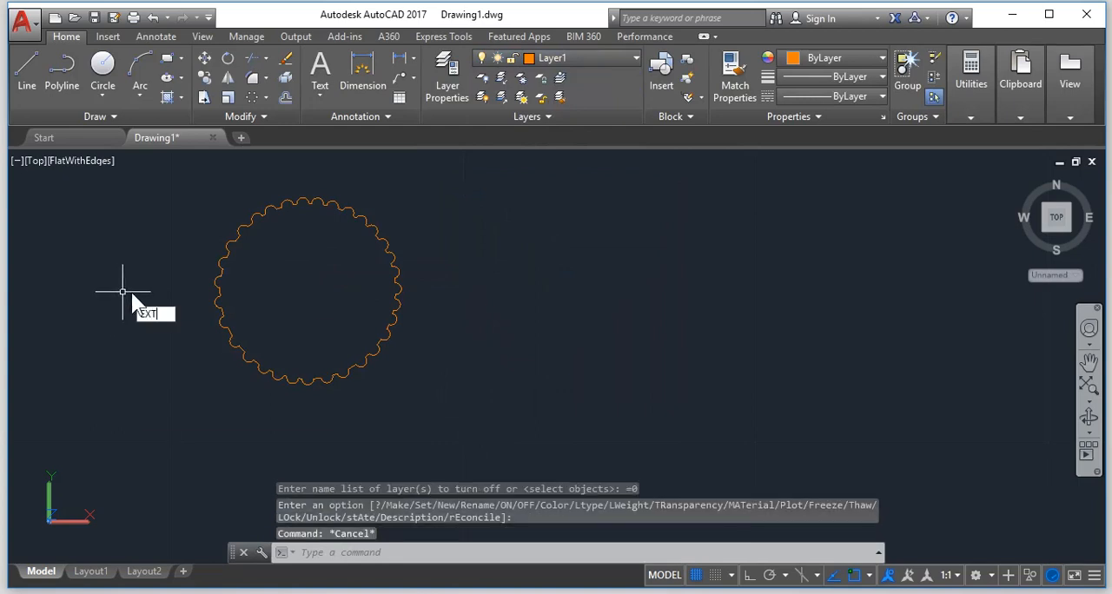
{"action": "key", "text": "Return"}
{"action": "left_click", "coordinate": [435, 348]}
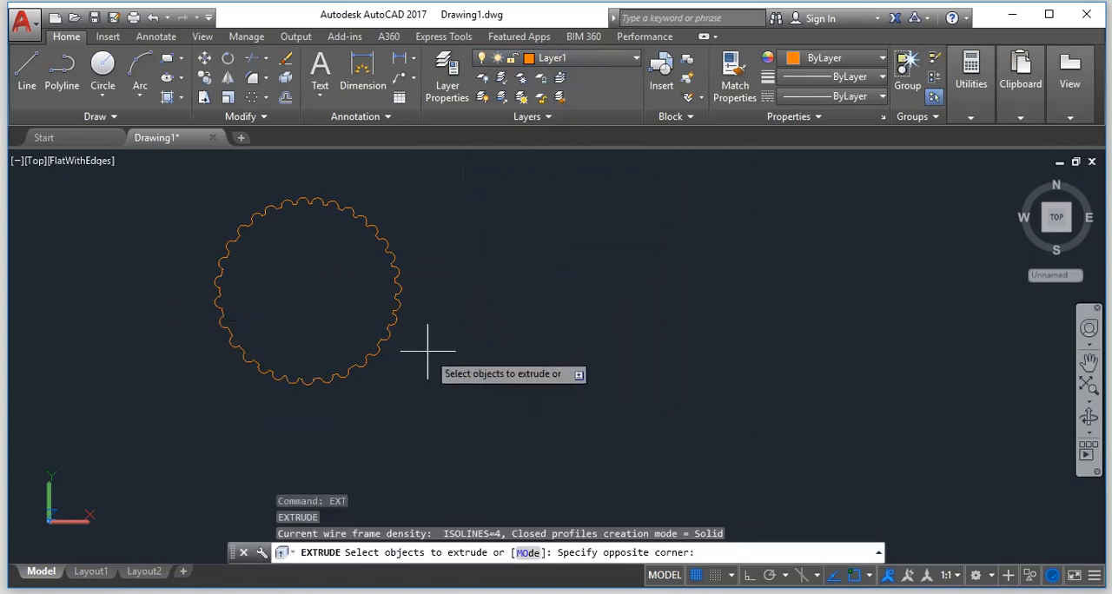
{"action": "left_click", "coordinate": [279, 267]}
{"action": "key", "text": "Return"}
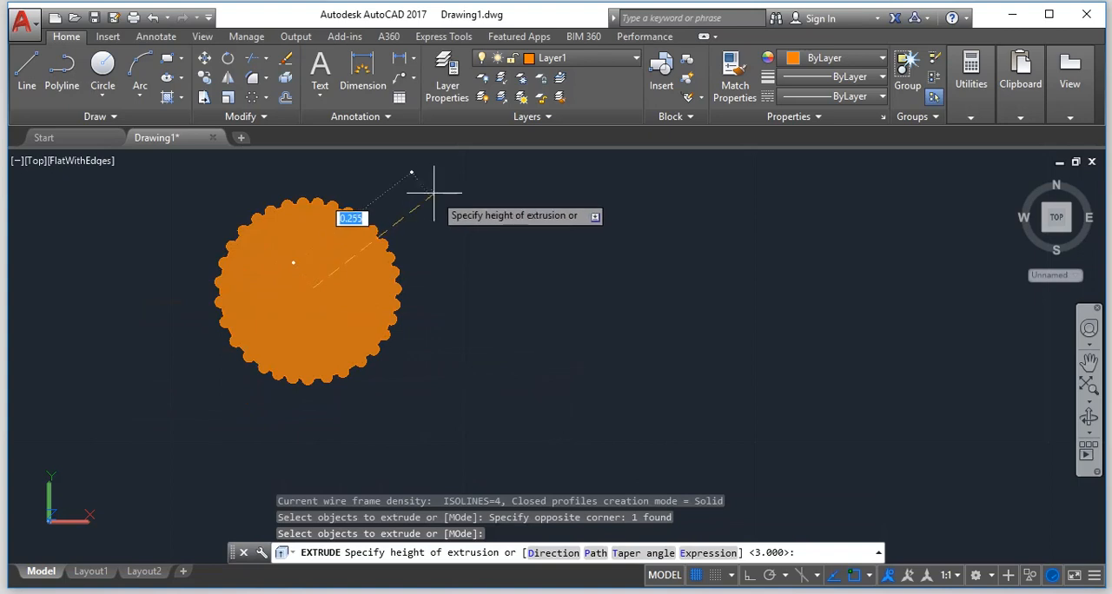
{"action": "type", "text": "3"}
{"action": "key", "text": "Return"}
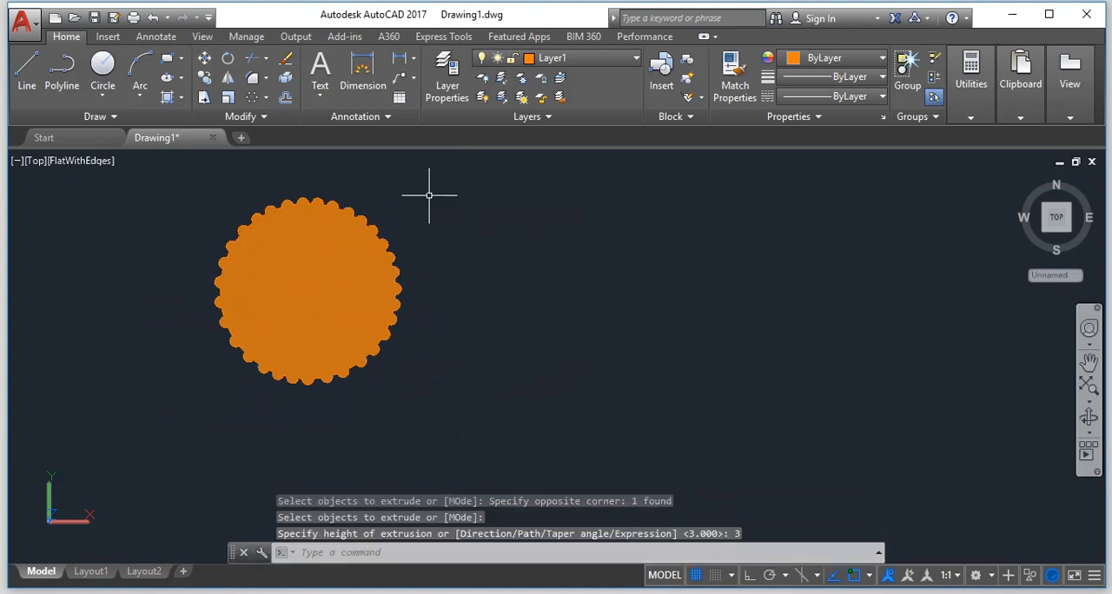
{"action": "key", "text": "Escape"}
Switch to the SW Isometric preset view and examine the side of the extruded scalloped column.
{"action": "key", "text": "Return"}
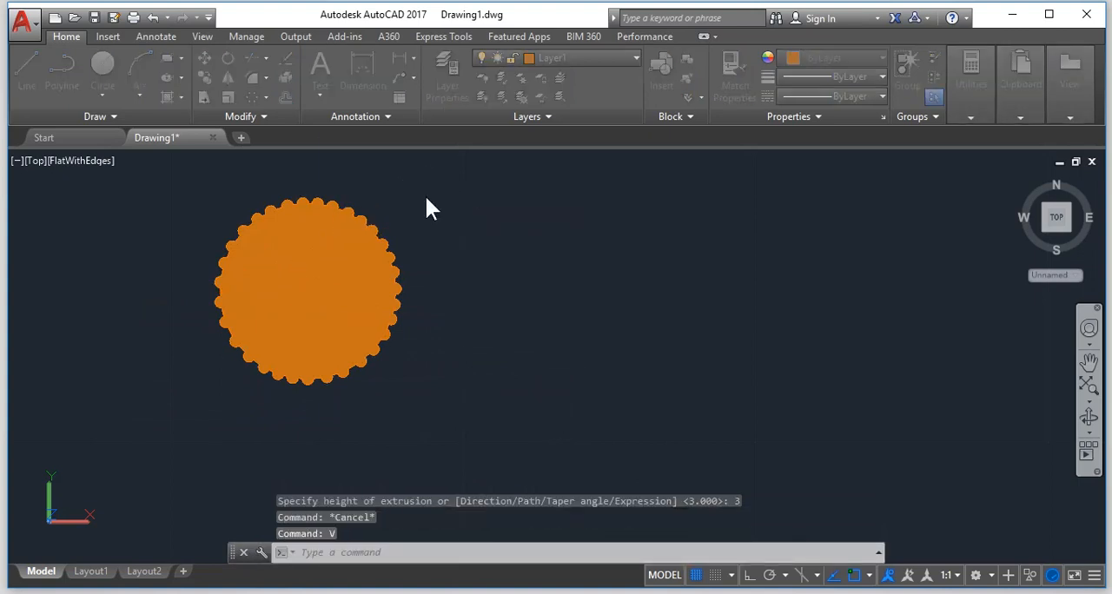
{"action": "left_click", "coordinate": [414, 338]}
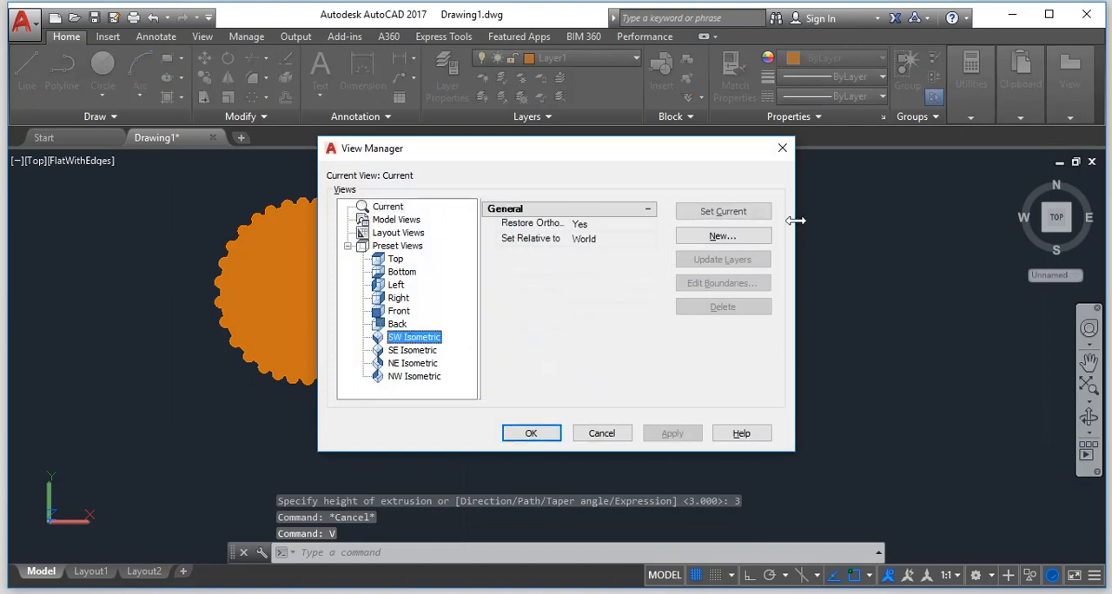
{"action": "left_click", "coordinate": [531, 433]}
{"action": "scroll", "coordinate": [450, 430], "scroll_direction": "up", "scroll_amount": 6}
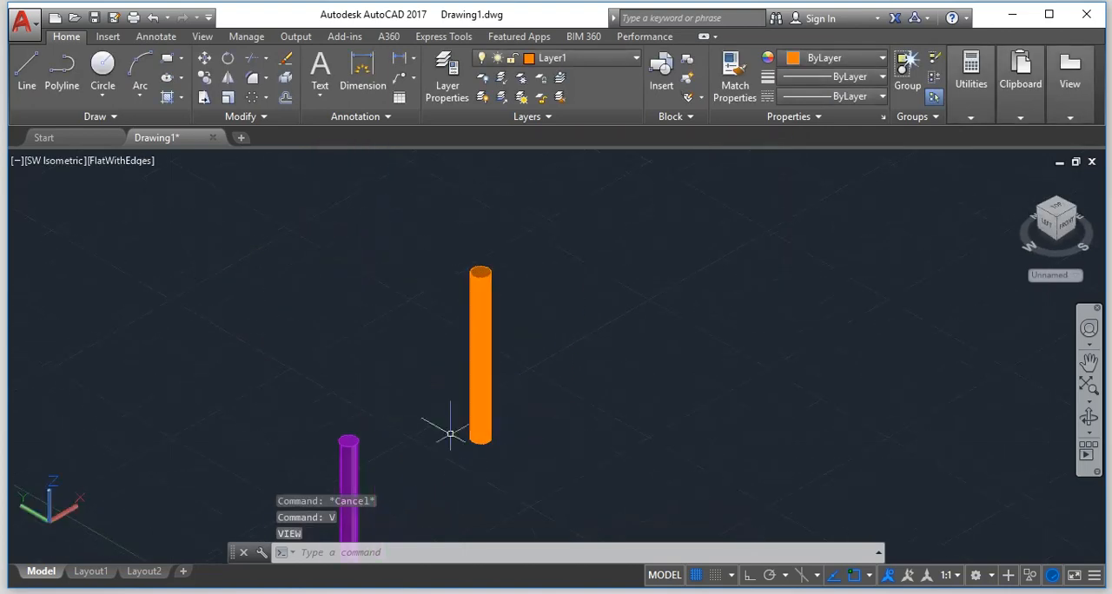
{"action": "scroll", "coordinate": [464, 392], "scroll_direction": "up", "scroll_amount": 3}
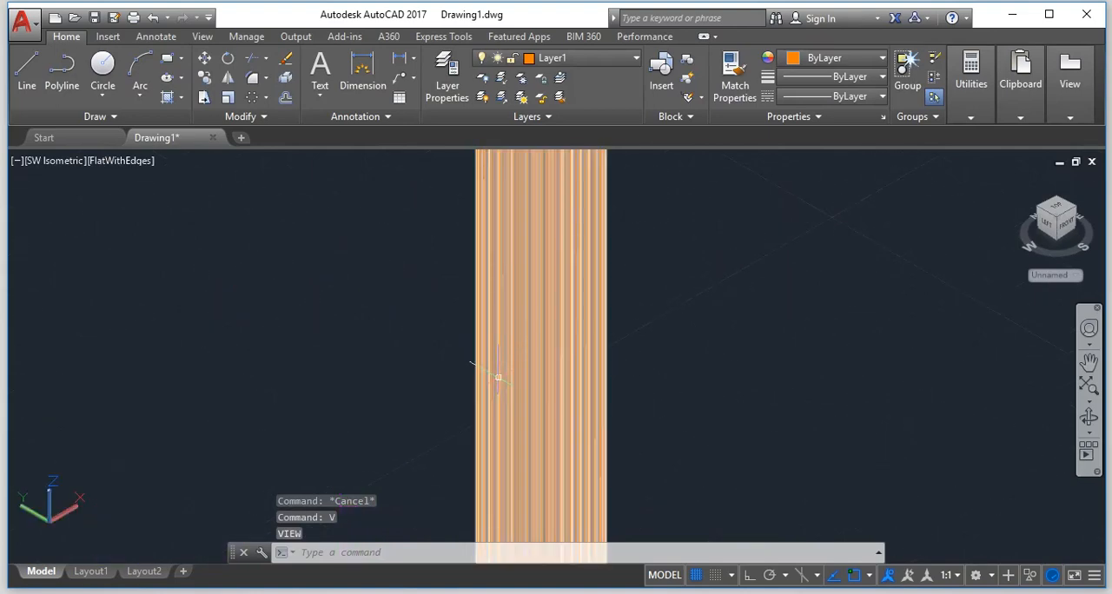
{"action": "scroll", "coordinate": [501, 375], "scroll_direction": "down", "scroll_amount": 6}
{"action": "scroll", "coordinate": [509, 359], "scroll_direction": "up", "scroll_amount": 3}
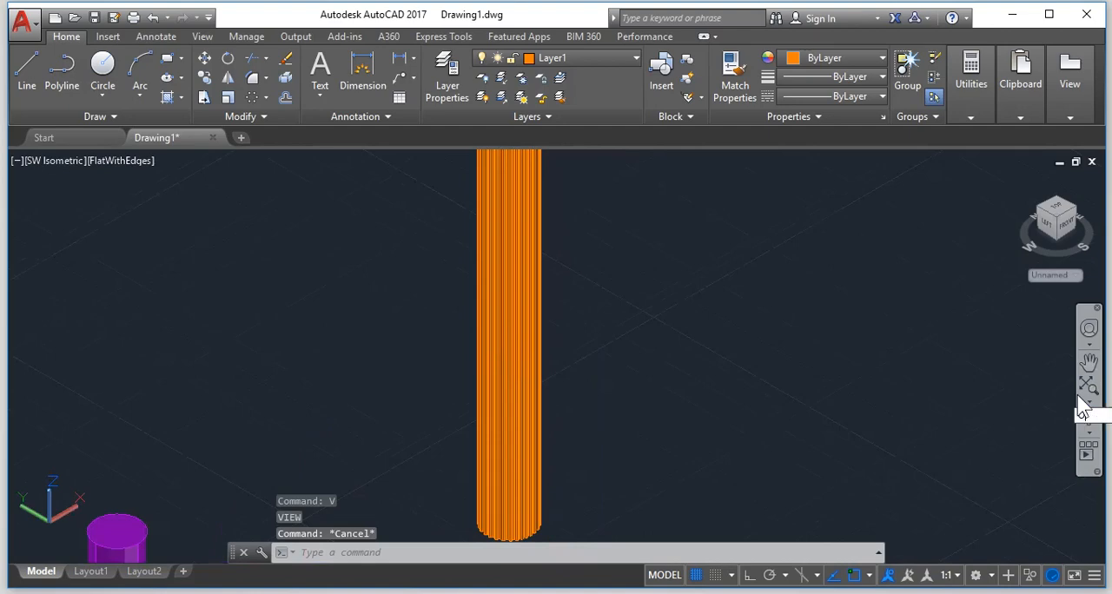
Orbit the 3D view to examine the column's scalloped top face and fluted side up close.
{"action": "type", "text": "or"}
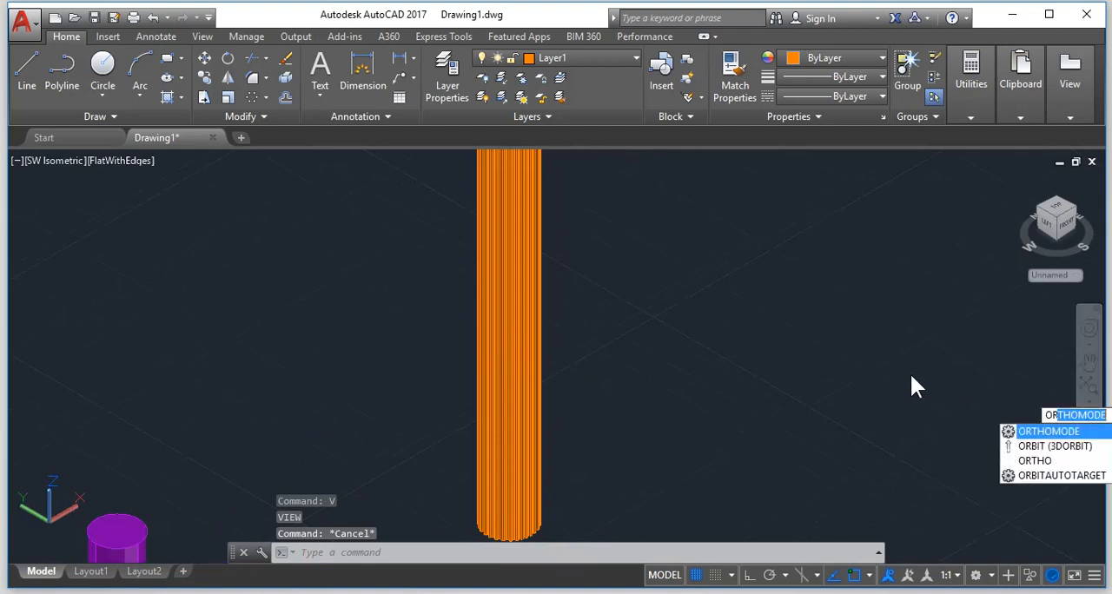
{"action": "type", "text": "b"}
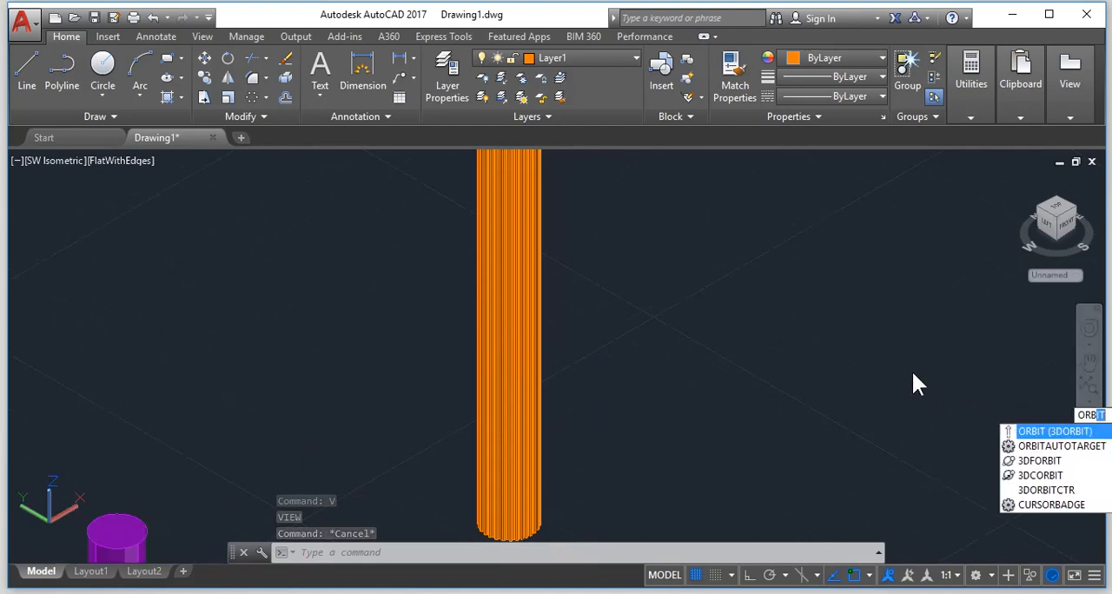
{"action": "key", "text": "Return"}
{"action": "left_click_drag", "start_coordinate": [494, 310], "coordinate": [713, 379]}
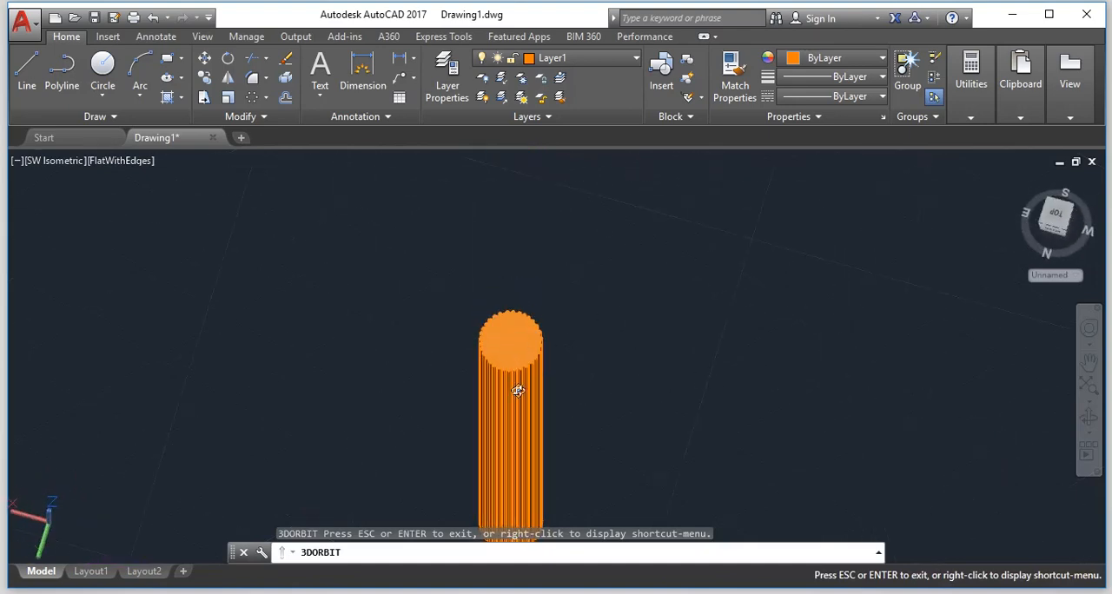
{"action": "scroll", "coordinate": [522, 390], "scroll_direction": "up", "scroll_amount": 5}
{"action": "scroll", "coordinate": [530, 356], "scroll_direction": "up", "scroll_amount": 3}
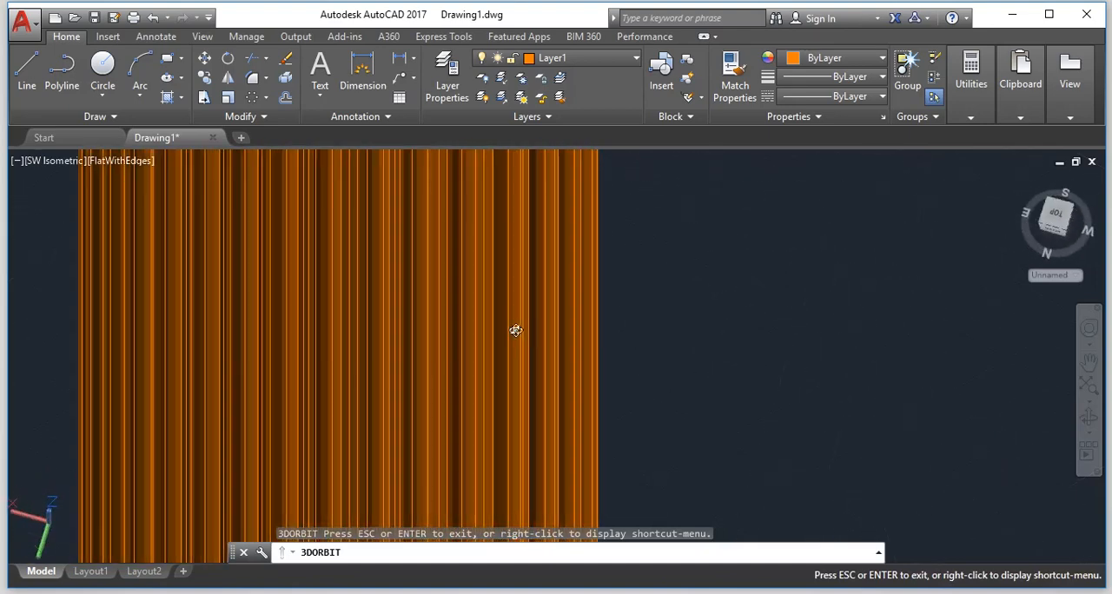
{"action": "scroll", "coordinate": [499, 327], "scroll_direction": "down", "scroll_amount": 2}
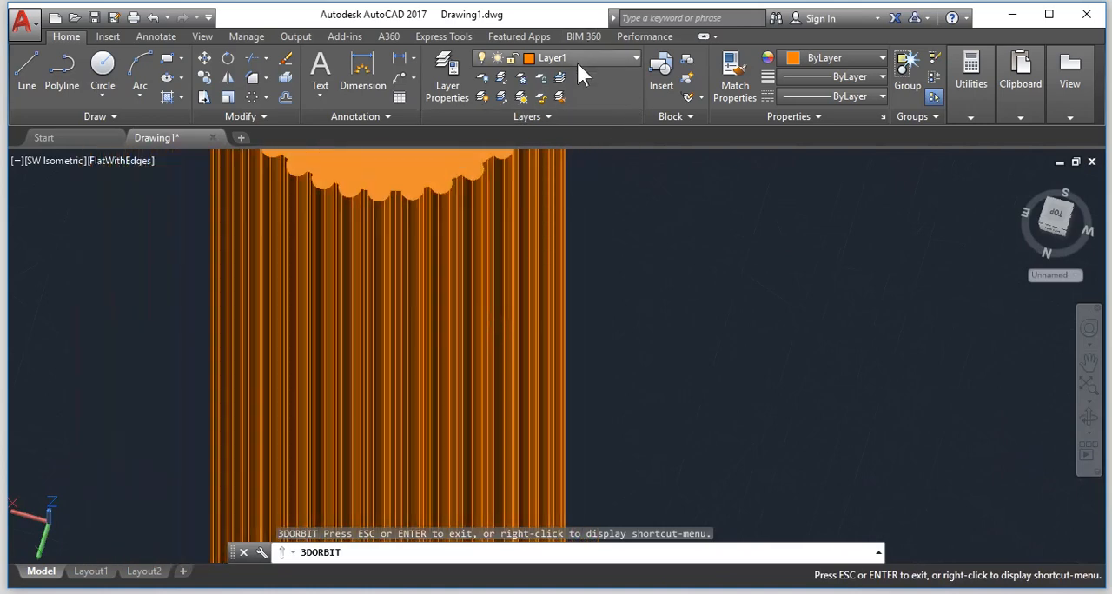
{"action": "left_click", "coordinate": [577, 61]}
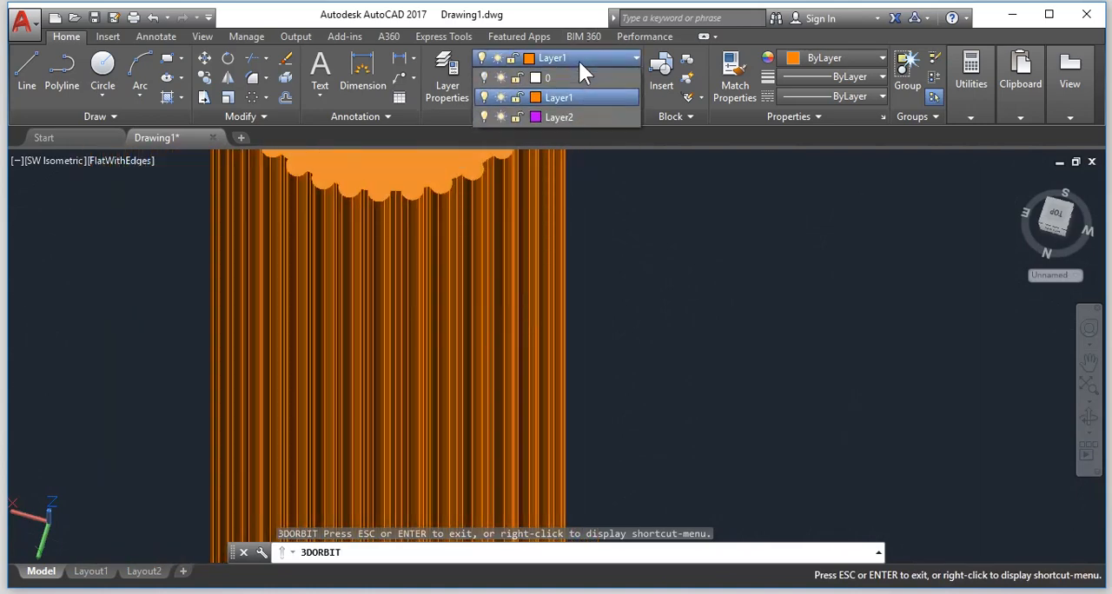
{"action": "left_click", "coordinate": [482, 96]}
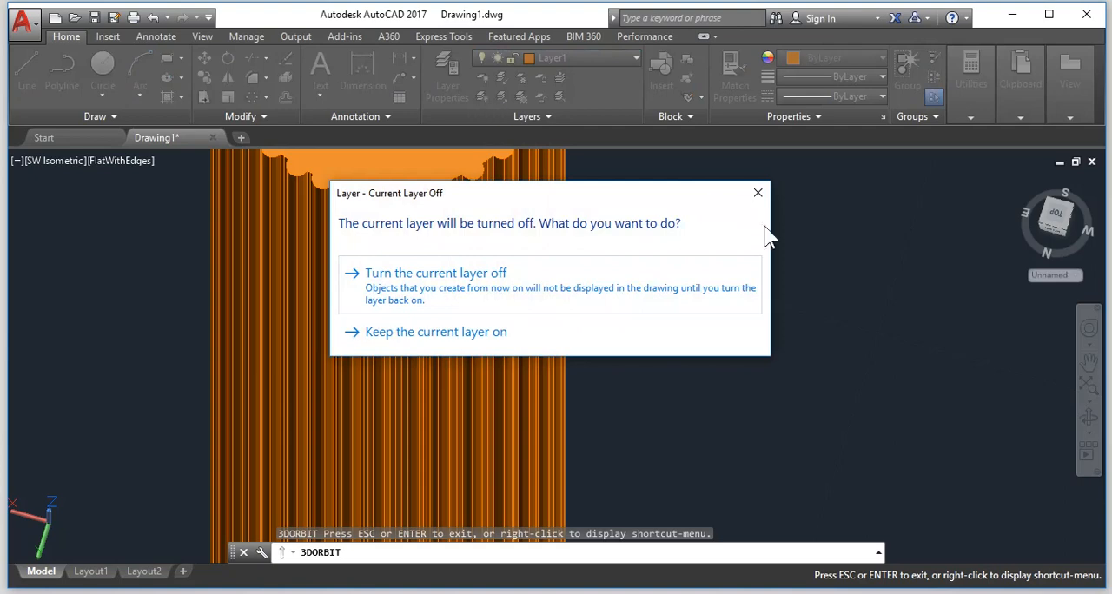
{"action": "left_click", "coordinate": [757, 193]}
Orbit around the fluted column to inspect it from the right and above, comparing it with the purple column, and leave orbit mode.
{"action": "left_click_drag", "start_coordinate": [434, 257], "coordinate": [811, 227]}
{"action": "left_click_drag", "start_coordinate": [713, 420], "coordinate": [801, 348]}
{"action": "mouse_move", "coordinate": [576, 439]}
{"action": "left_mouse_down"}
{"action": "mouse_move", "coordinate": [590, 405]}
{"action": "mouse_move", "coordinate": [579, 385]}
{"action": "mouse_move", "coordinate": [759, 402]}
{"action": "mouse_move", "coordinate": [474, 390]}
{"action": "mouse_move", "coordinate": [665, 402]}
{"action": "mouse_move", "coordinate": [677, 390]}
{"action": "mouse_move", "coordinate": [752, 390]}
{"action": "mouse_move", "coordinate": [720, 427]}
{"action": "mouse_move", "coordinate": [776, 348]}
{"action": "mouse_move", "coordinate": [724, 423]}
{"action": "mouse_move", "coordinate": [690, 442]}
{"action": "mouse_move", "coordinate": [648, 449]}
{"action": "mouse_move", "coordinate": [521, 417]}
{"action": "mouse_move", "coordinate": [442, 427]}
{"action": "mouse_move", "coordinate": [477, 436]}
{"action": "mouse_move", "coordinate": [580, 420]}
{"action": "left_mouse_up"}
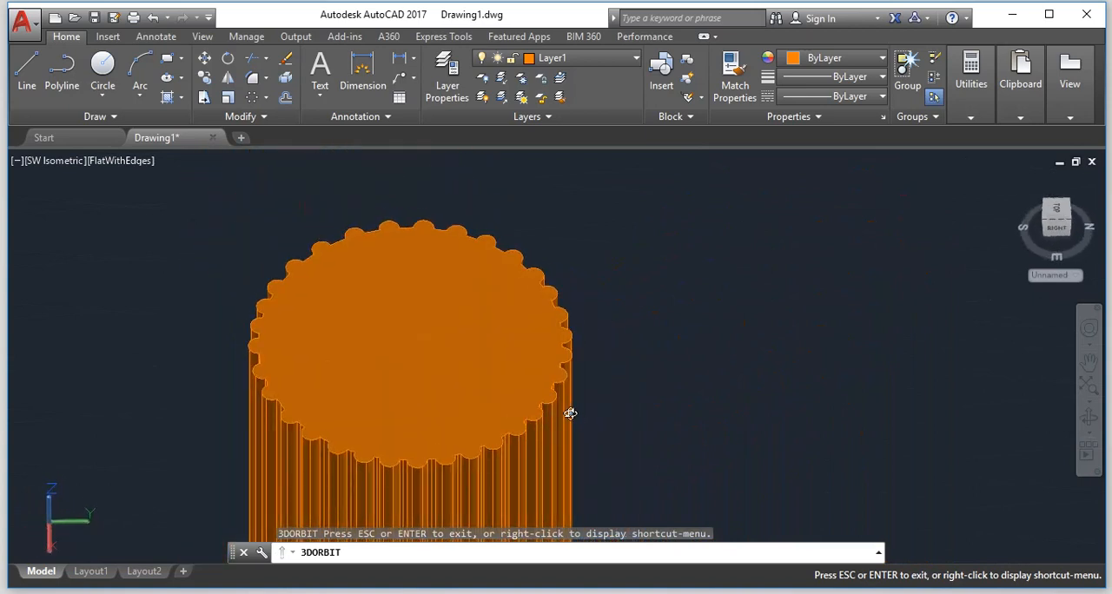
{"action": "scroll", "coordinate": [569, 411], "scroll_direction": "down", "scroll_amount": 5}
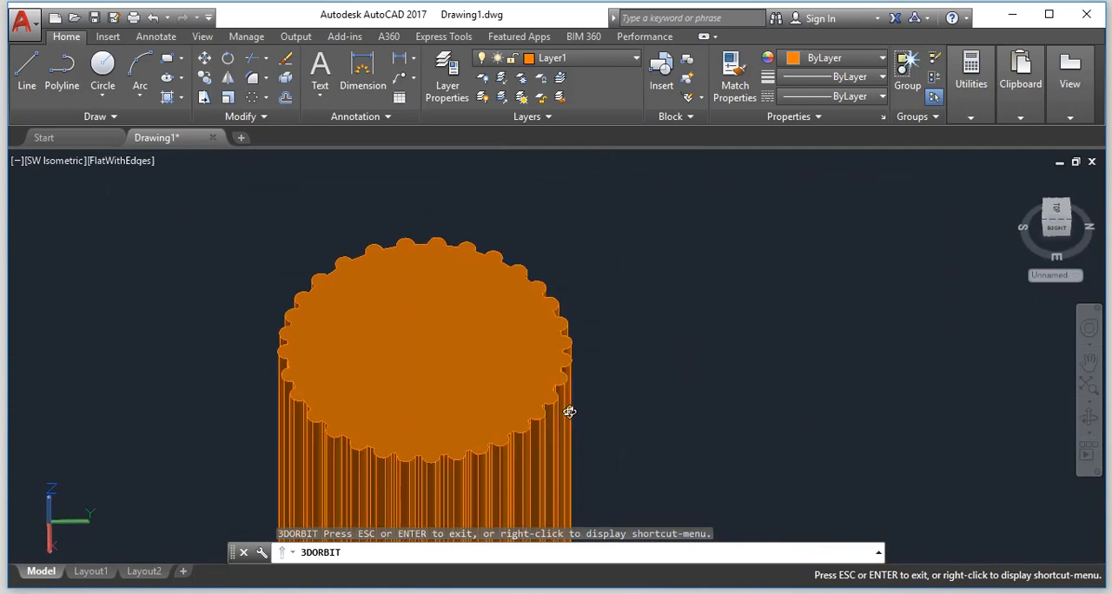
{"action": "scroll", "coordinate": [566, 408], "scroll_direction": "down", "scroll_amount": 10}
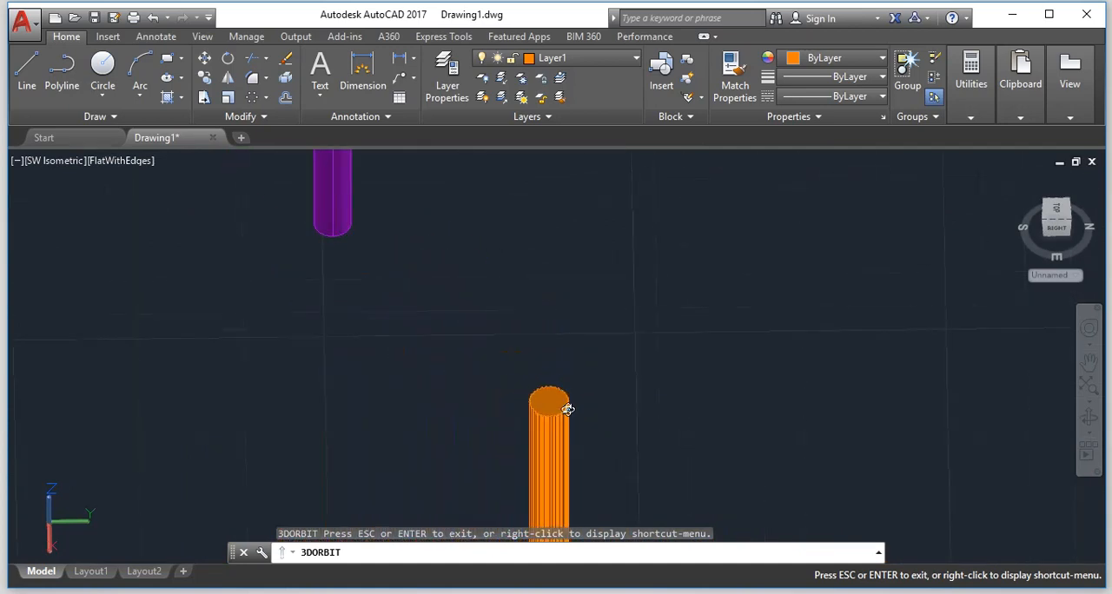
{"action": "scroll", "coordinate": [559, 476], "scroll_direction": "up", "scroll_amount": 10}
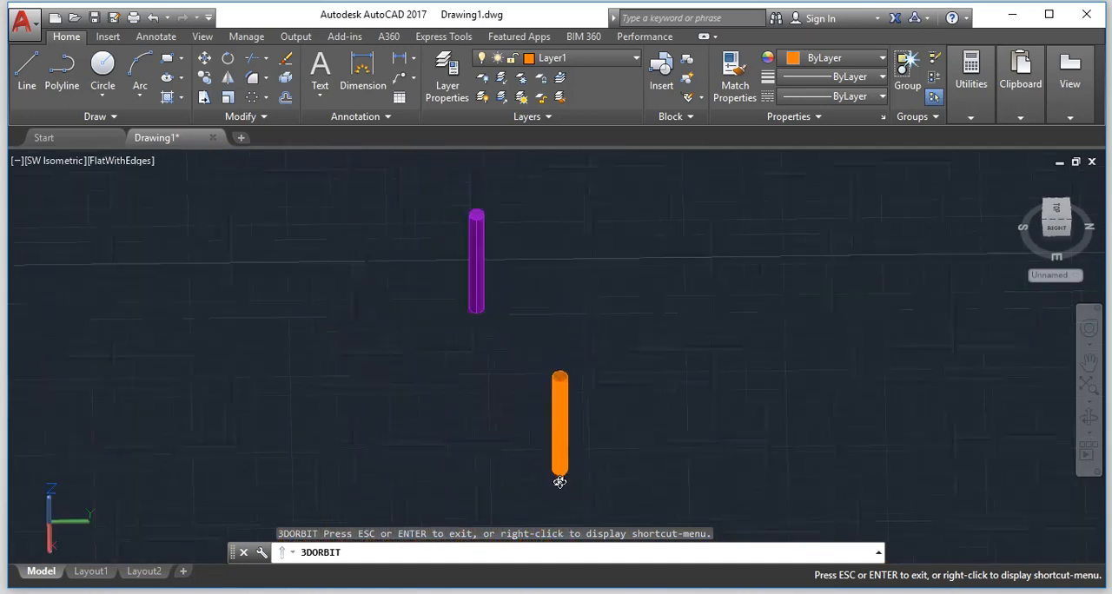
{"action": "scroll", "coordinate": [576, 458], "scroll_direction": "down", "scroll_amount": 3}
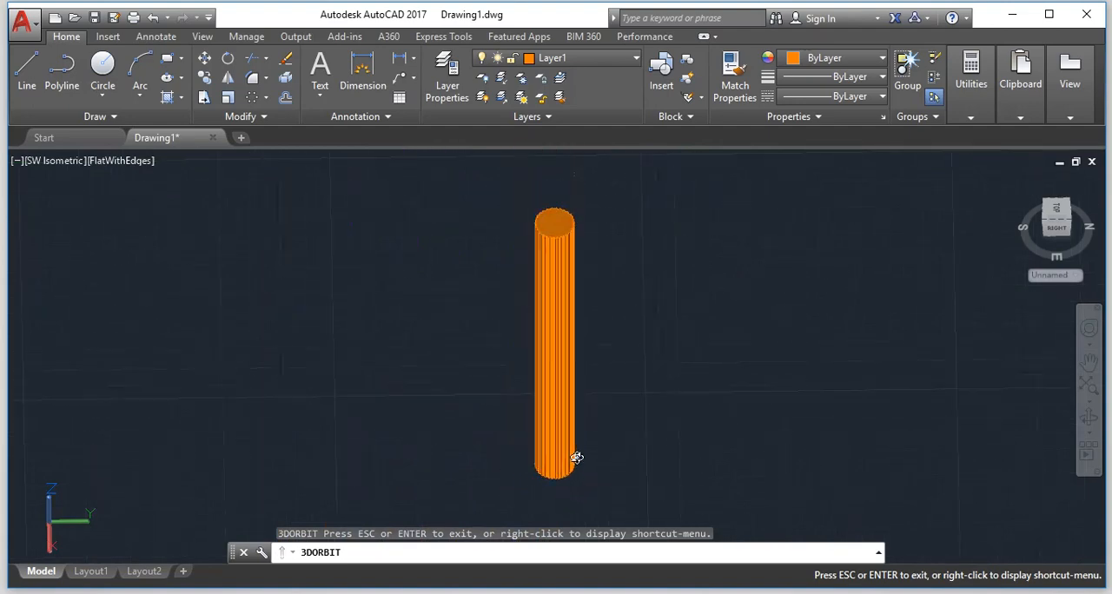
{"action": "key", "text": "Escape"}
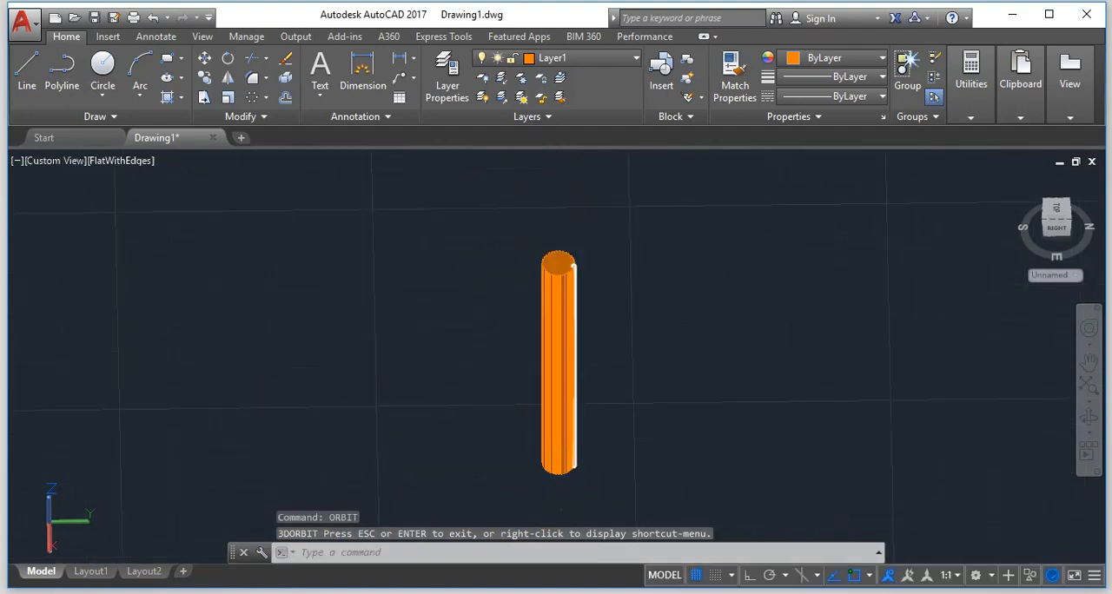
Erase all objects from the drawing.
{"action": "key", "text": "ctrl+a"}
{"action": "key", "text": "Delete"}
{"action": "key", "text": "Escape"}
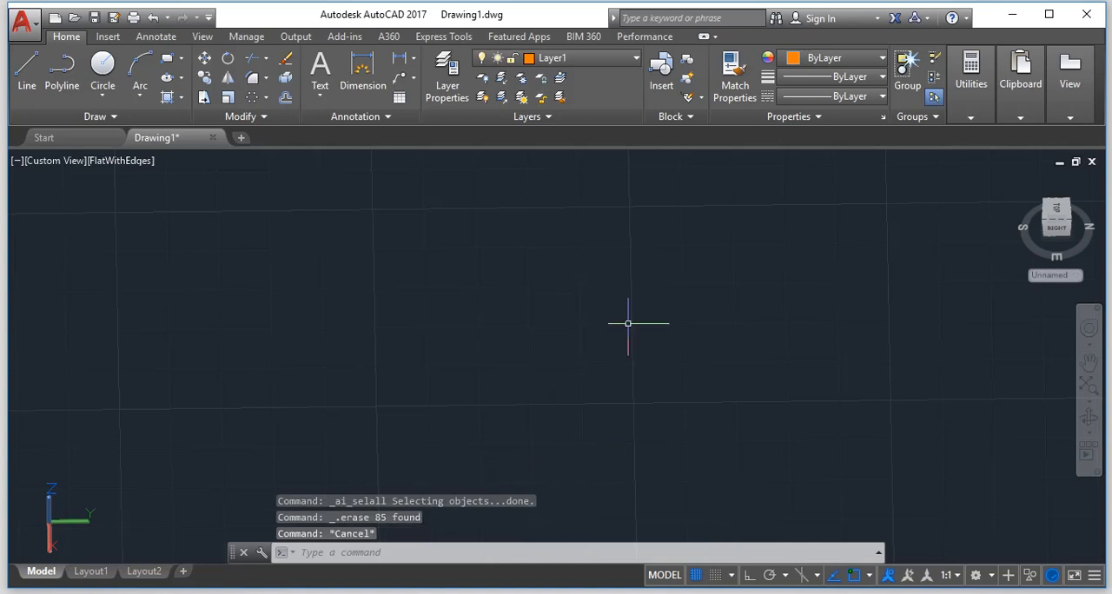